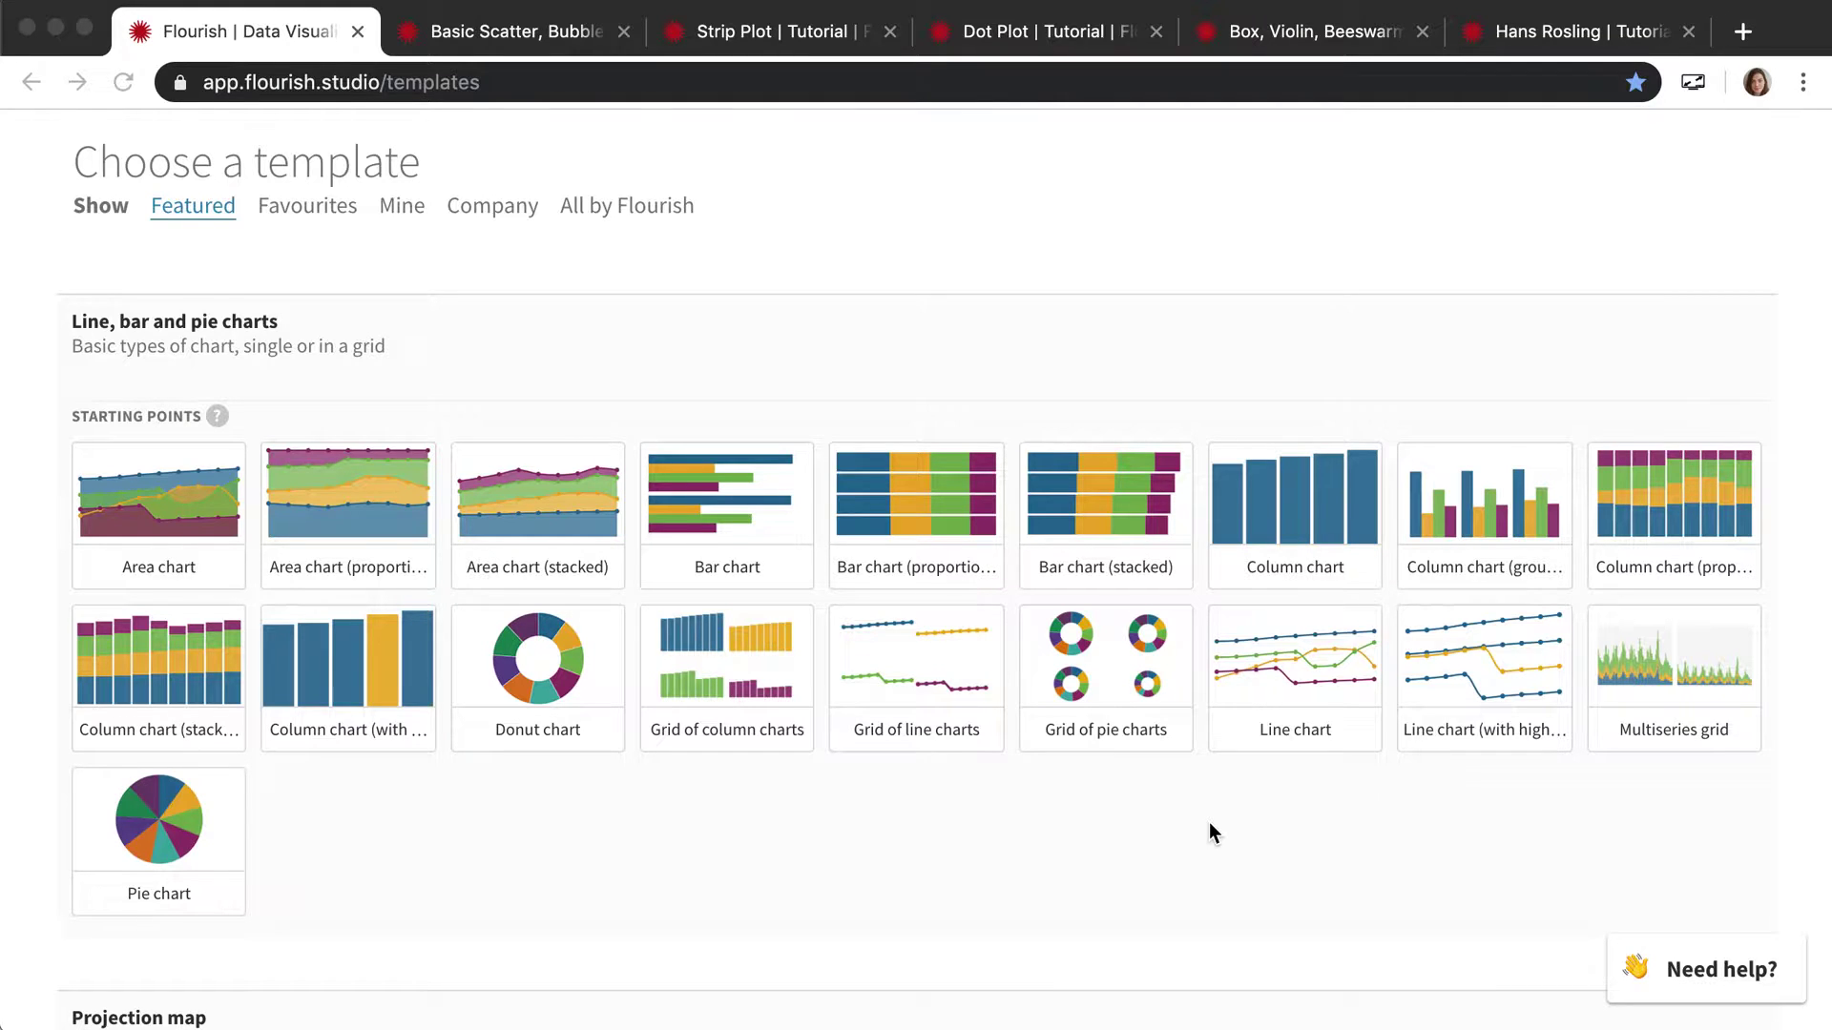
# Scroll the templates gallery past Line, bar and pie and Projection map to the Scatter starting points.
pyautogui.scroll(-1, 1210, 825)
pyautogui.scroll(-6, 1210, 824)
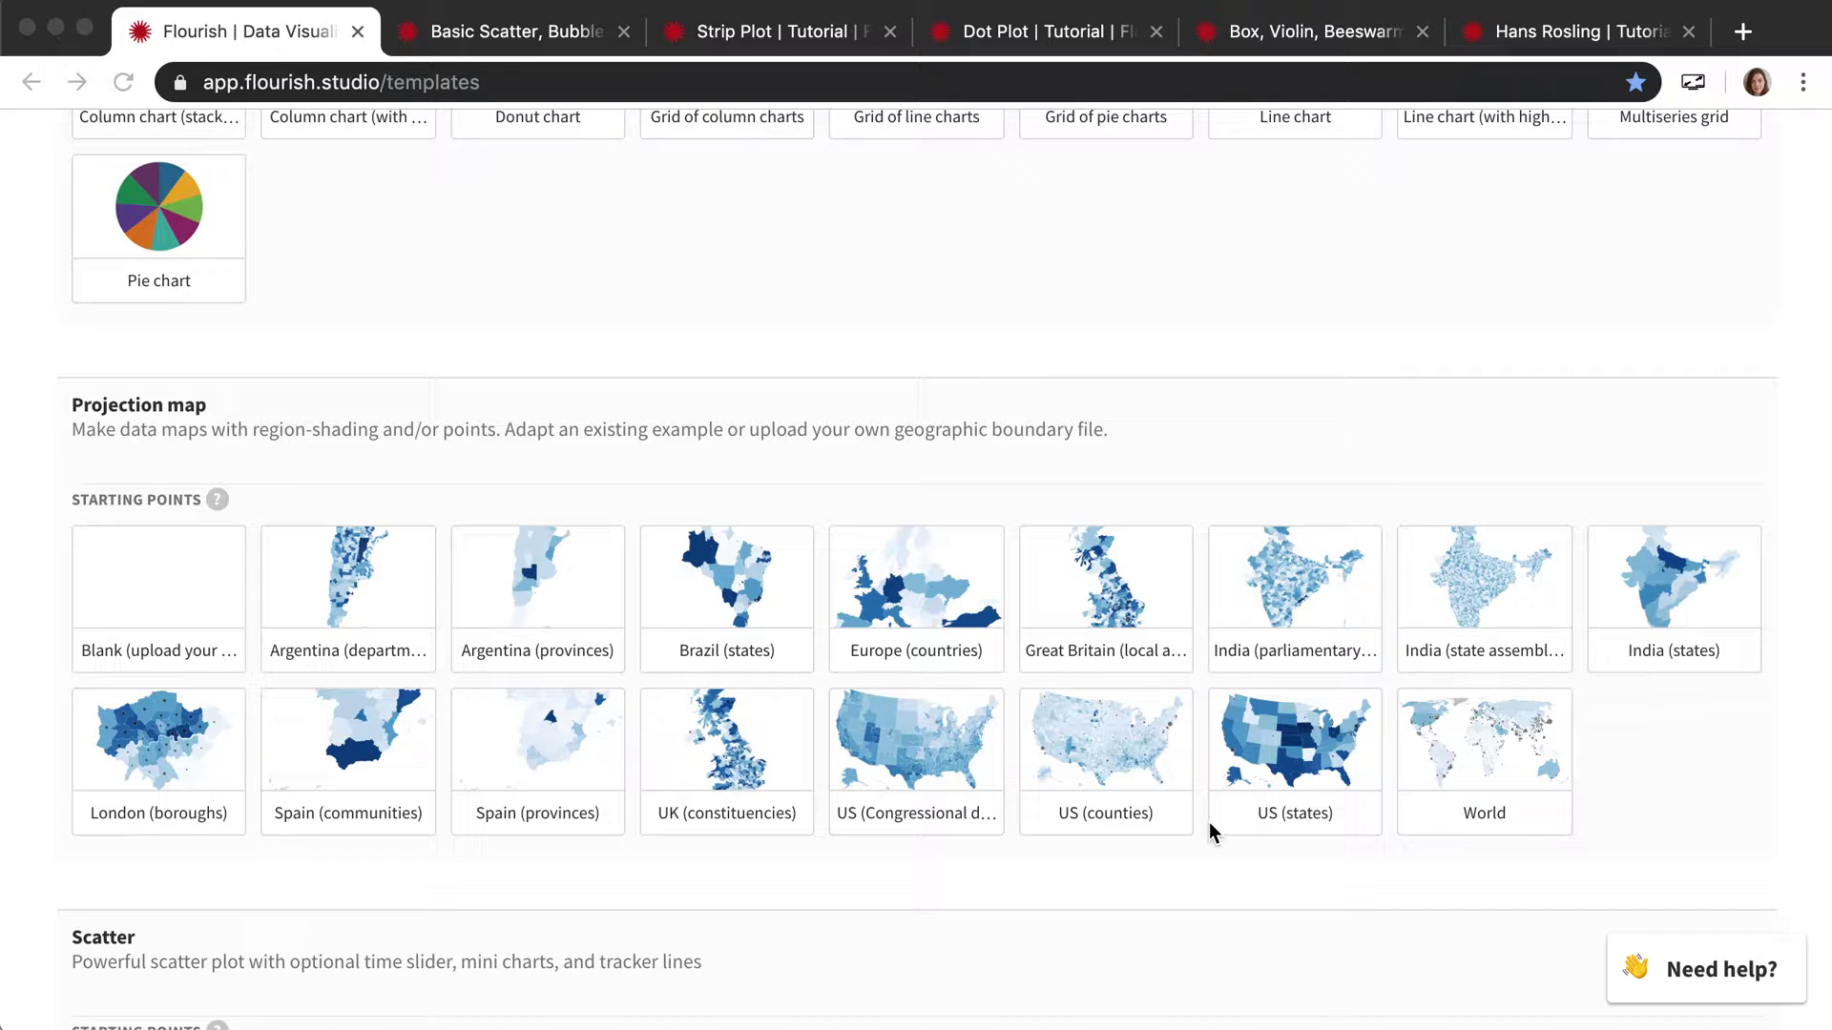
pyautogui.scroll(5, 1210, 821)
pyautogui.scroll(-4, 1209, 822)
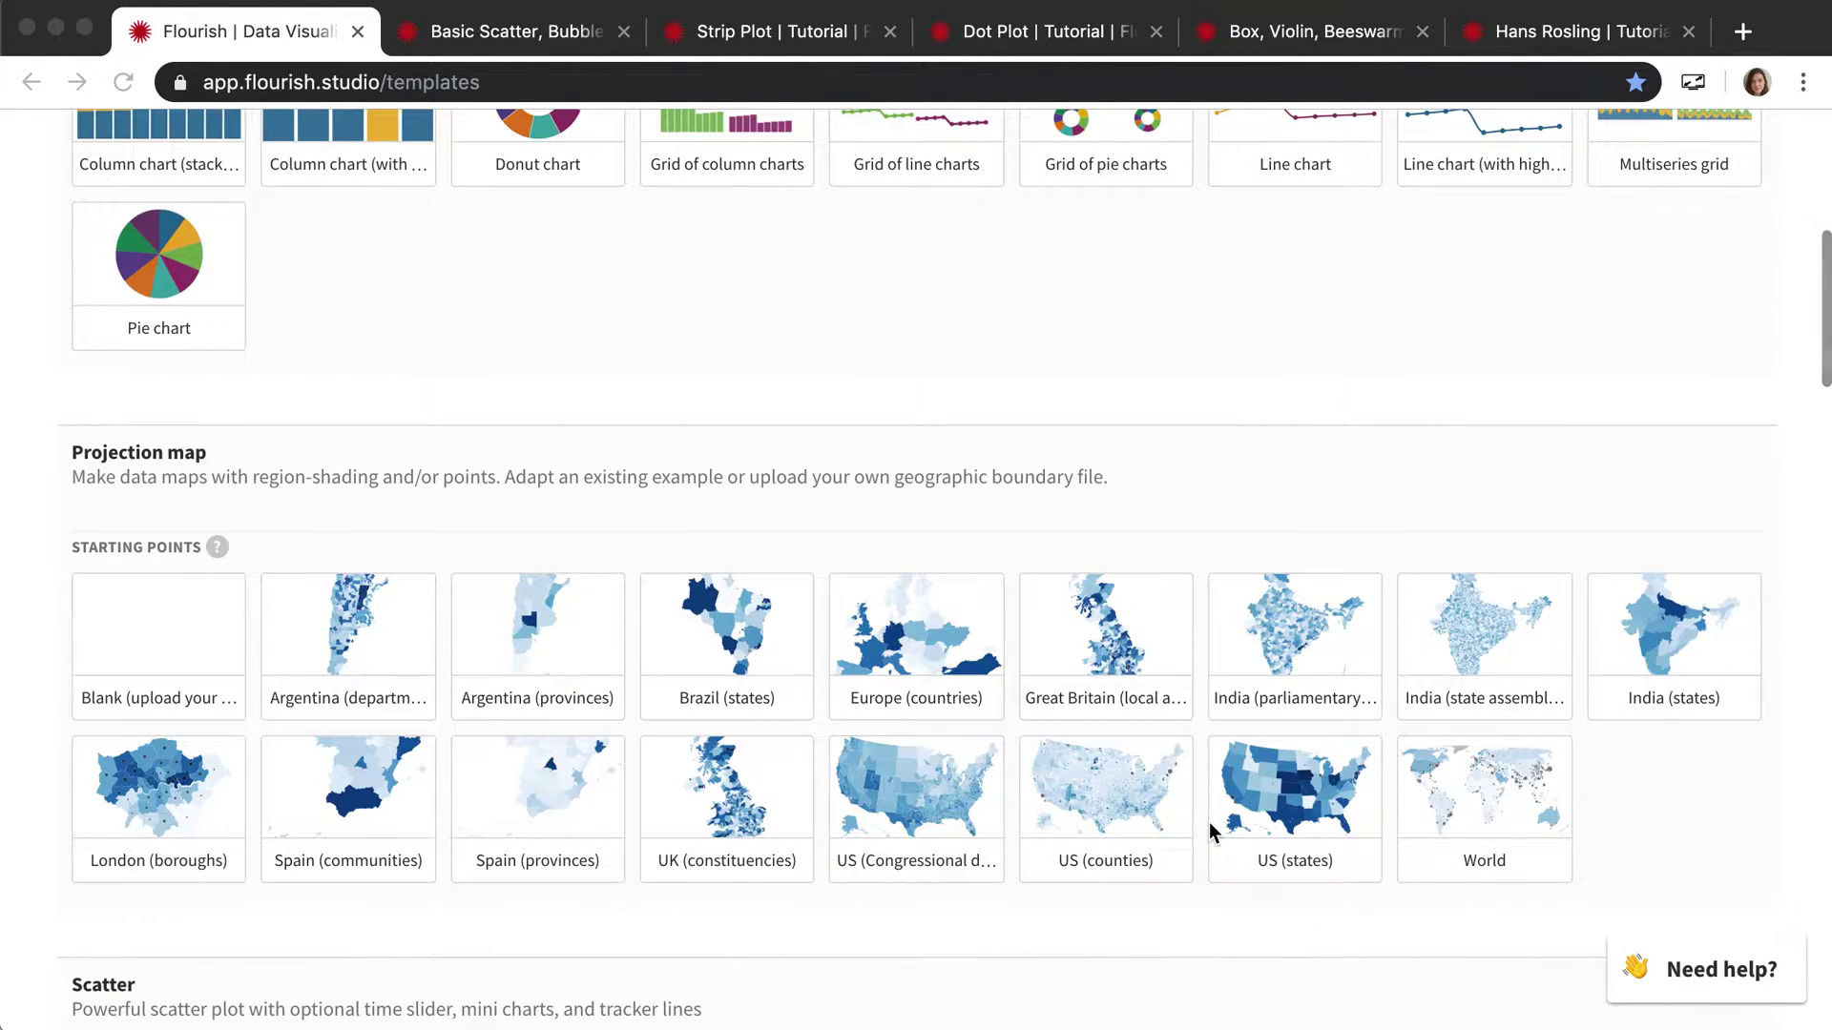
pyautogui.scroll(-6, 1209, 822)
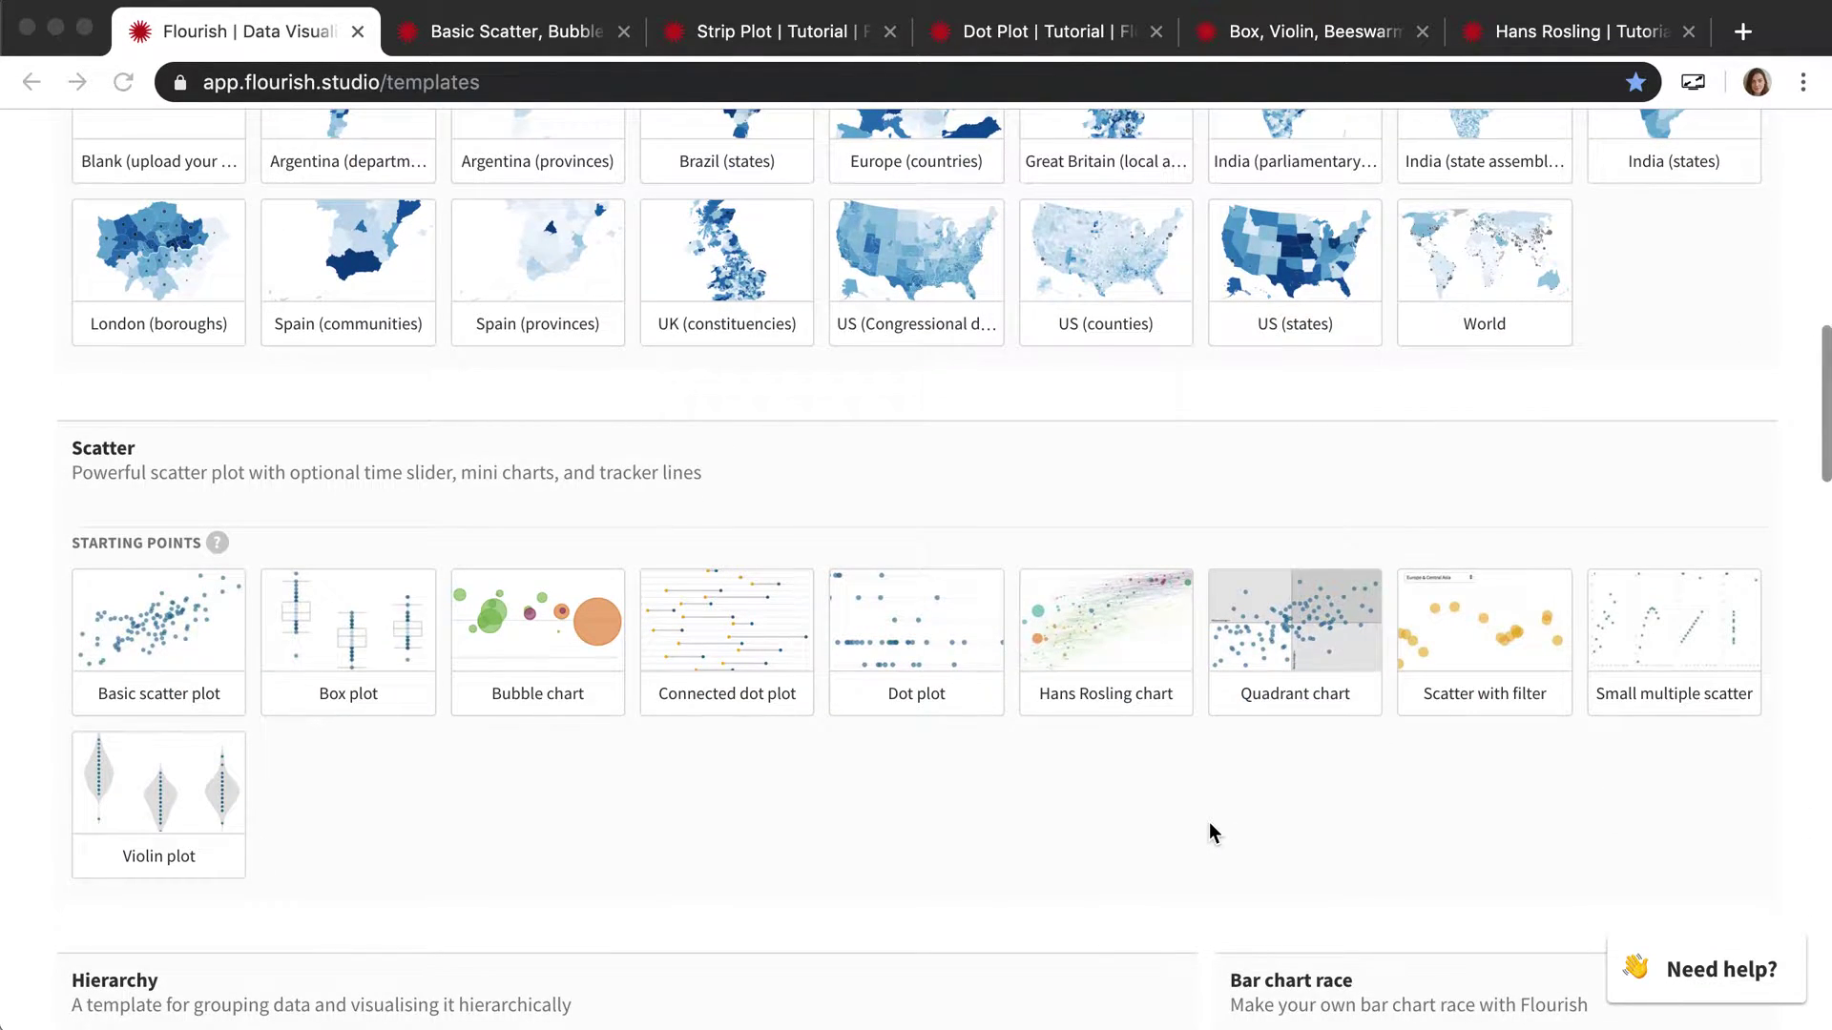
pyautogui.scroll(-3, 1210, 822)
pyautogui.scroll(1, 1210, 822)
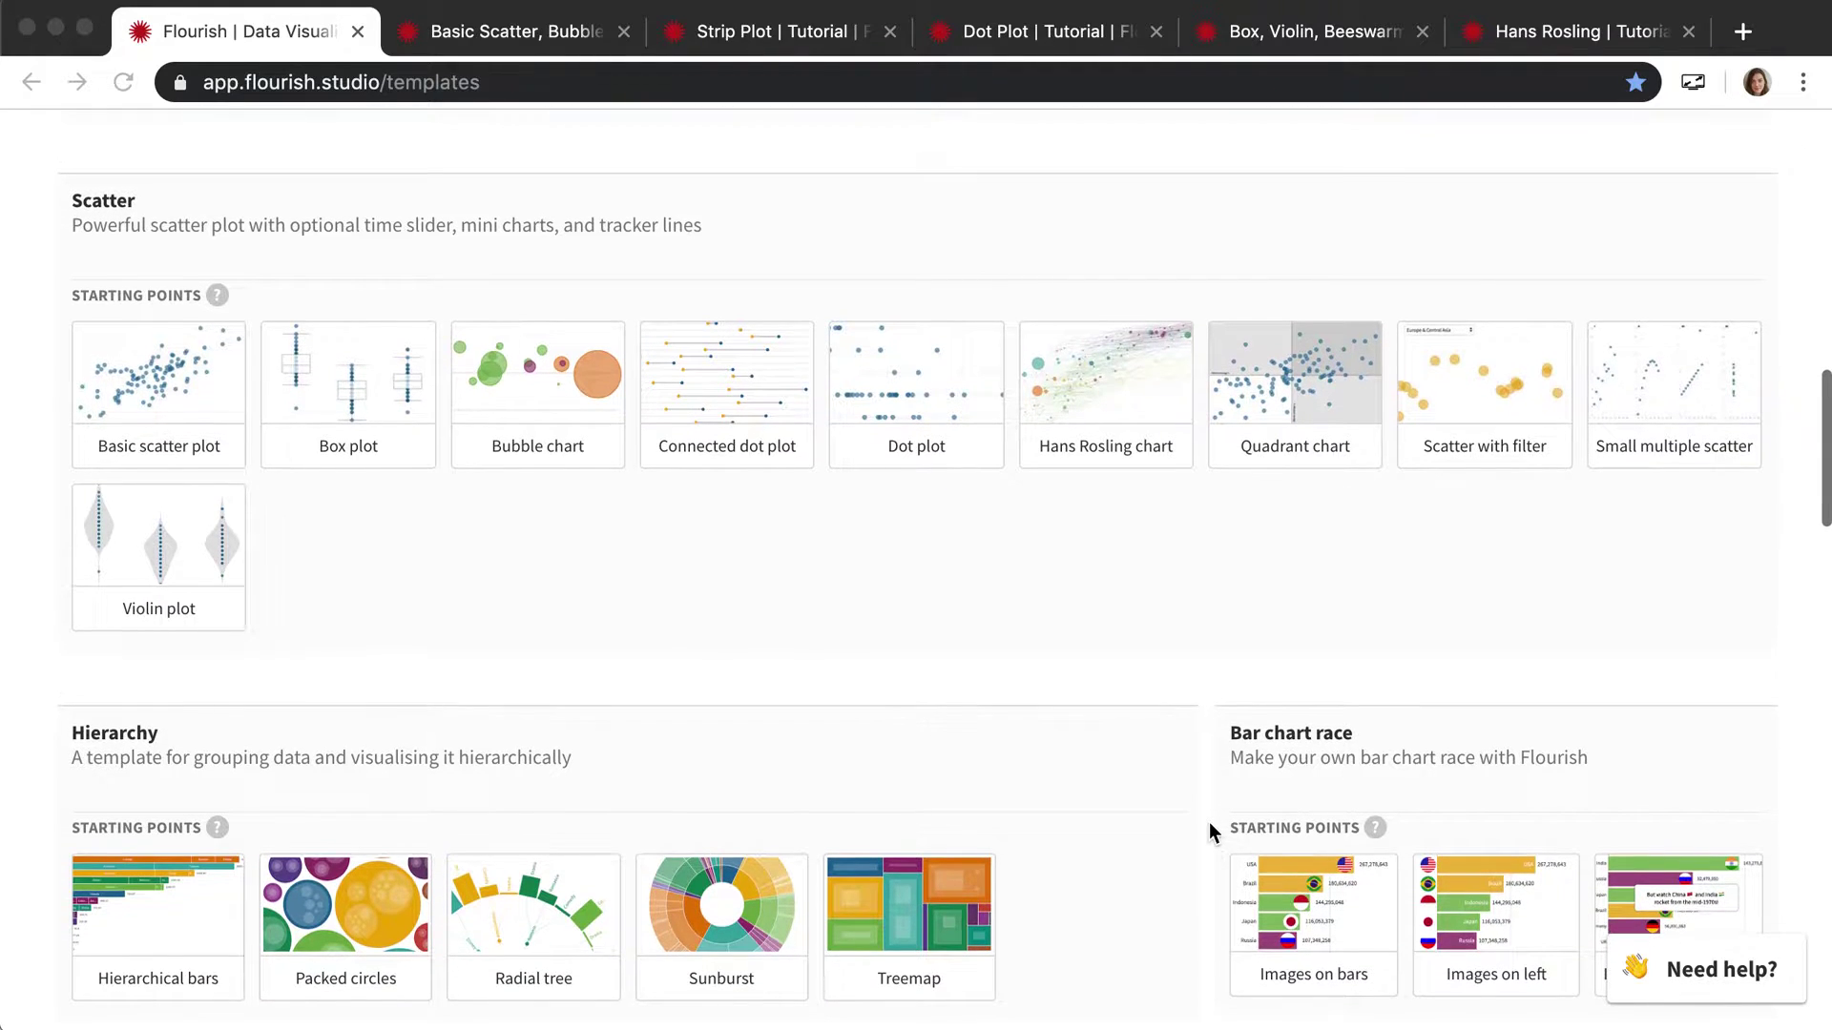
pyautogui.click(516, 569)
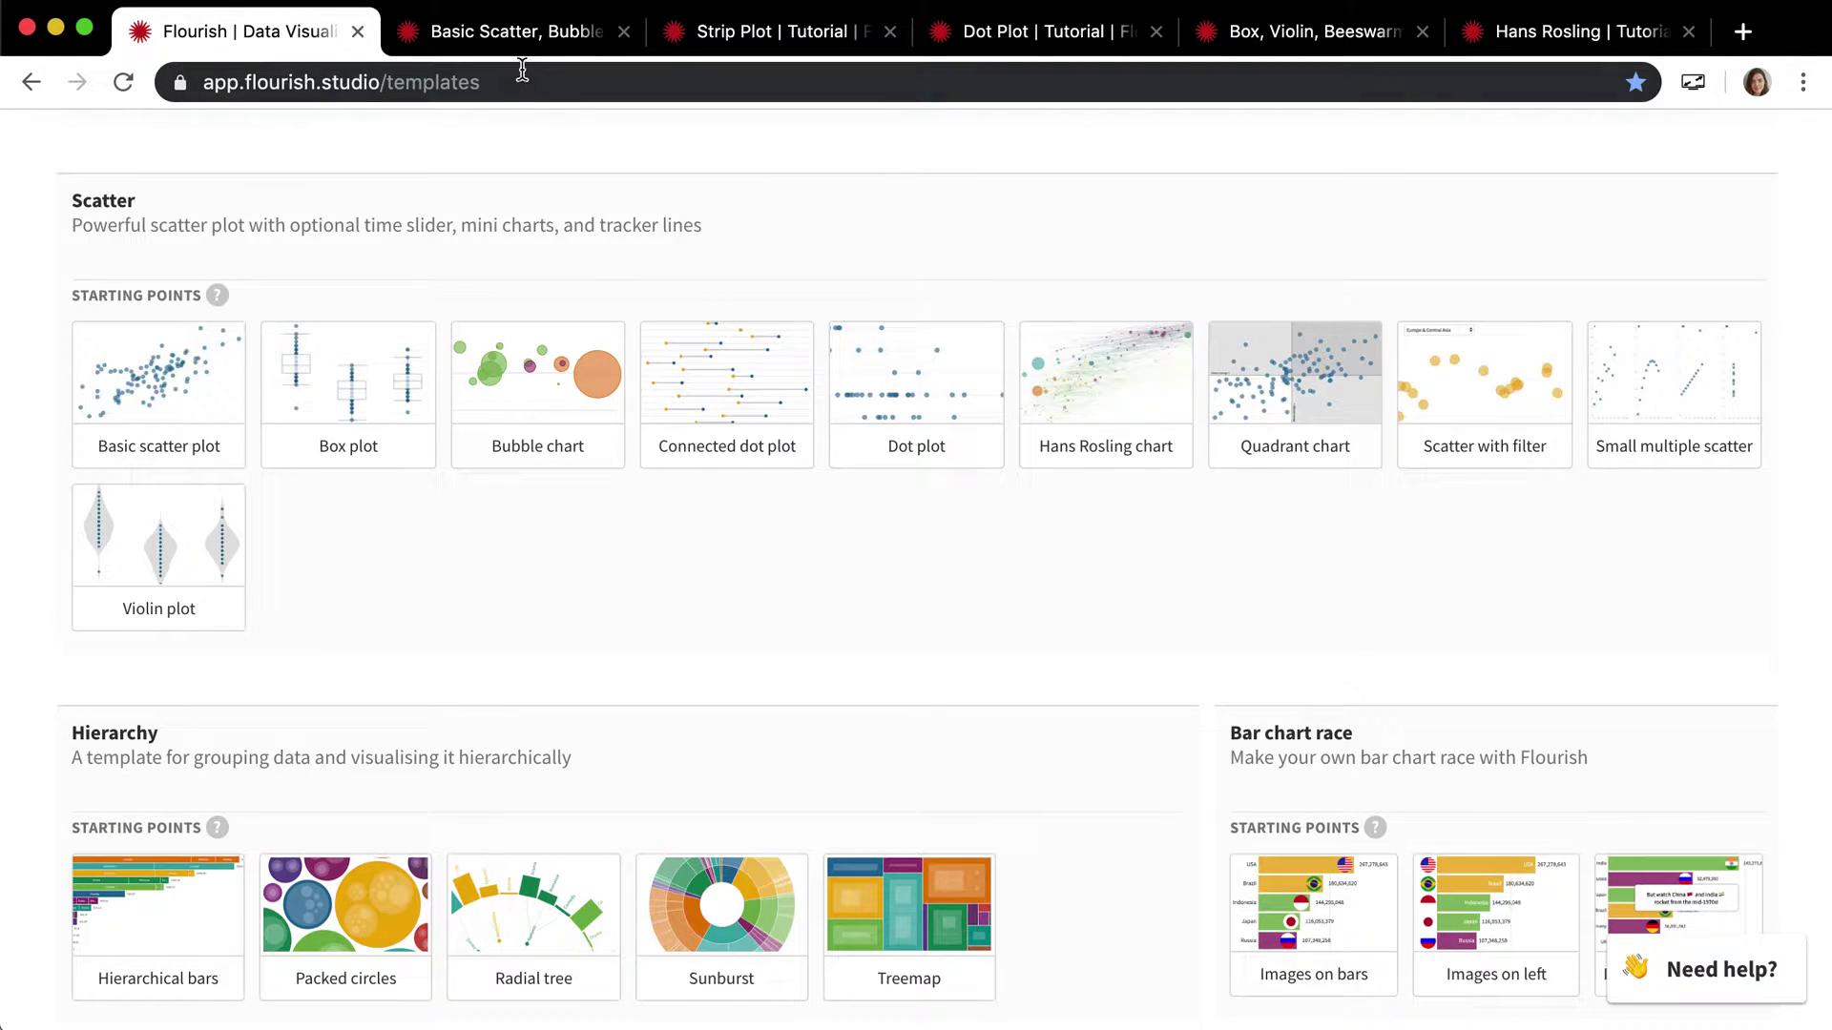
# Switch to the Basic Scatter, Bubble tutorial and preview its region-coloured life expectancy vs GDP chart.
pyautogui.click(534, 38)
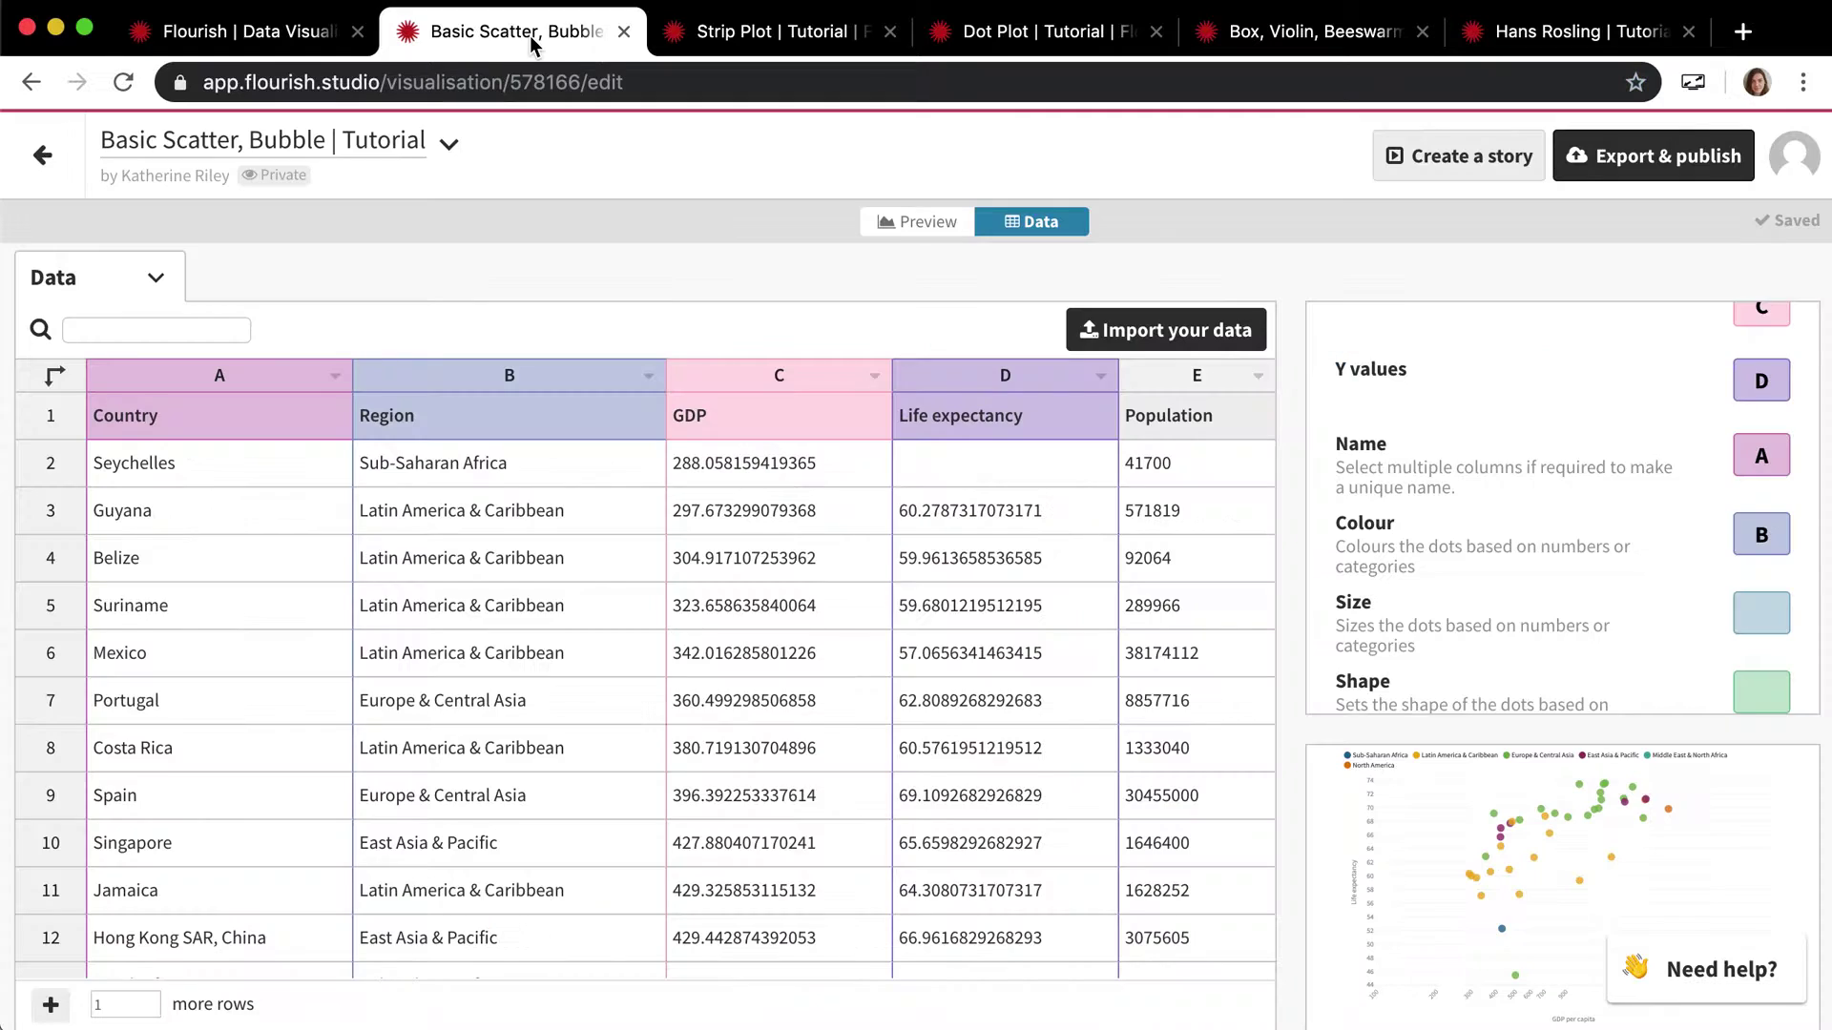
pyautogui.click(911, 221)
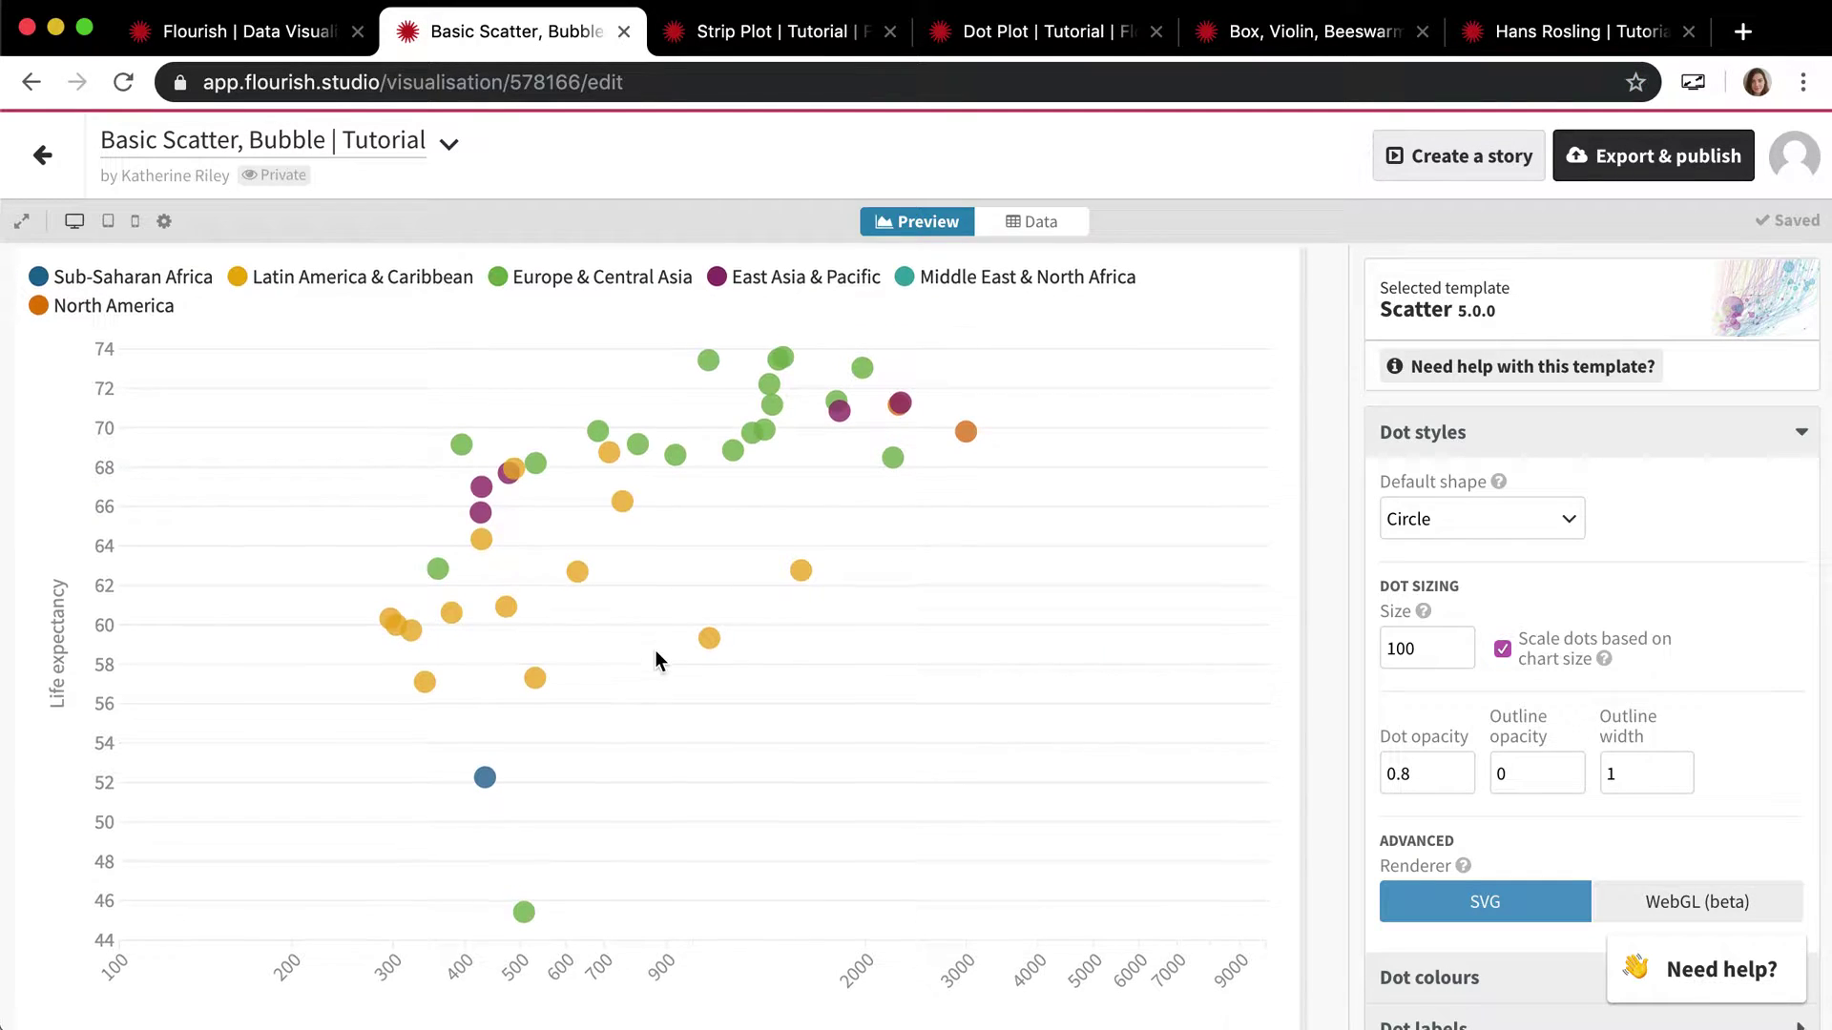
pyautogui.scroll(-1, 655, 649)
pyautogui.scroll(1, 654, 650)
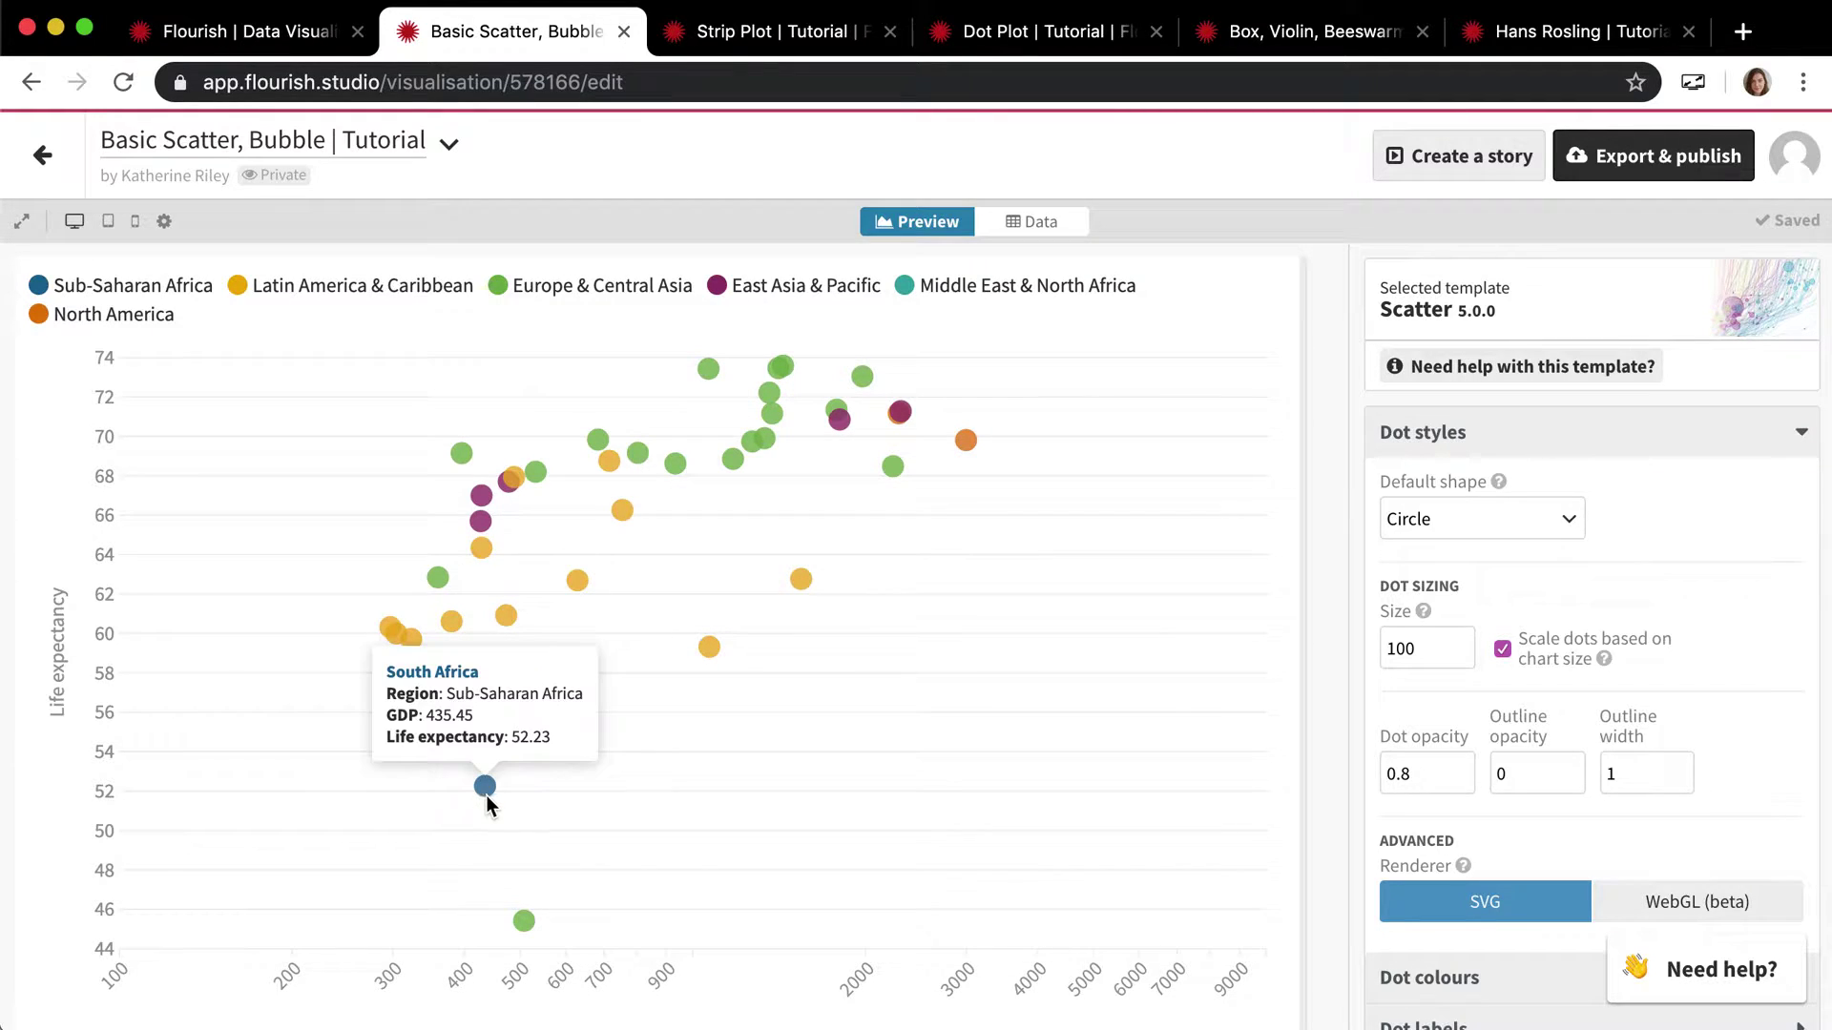
pyautogui.moveTo(426, 693)
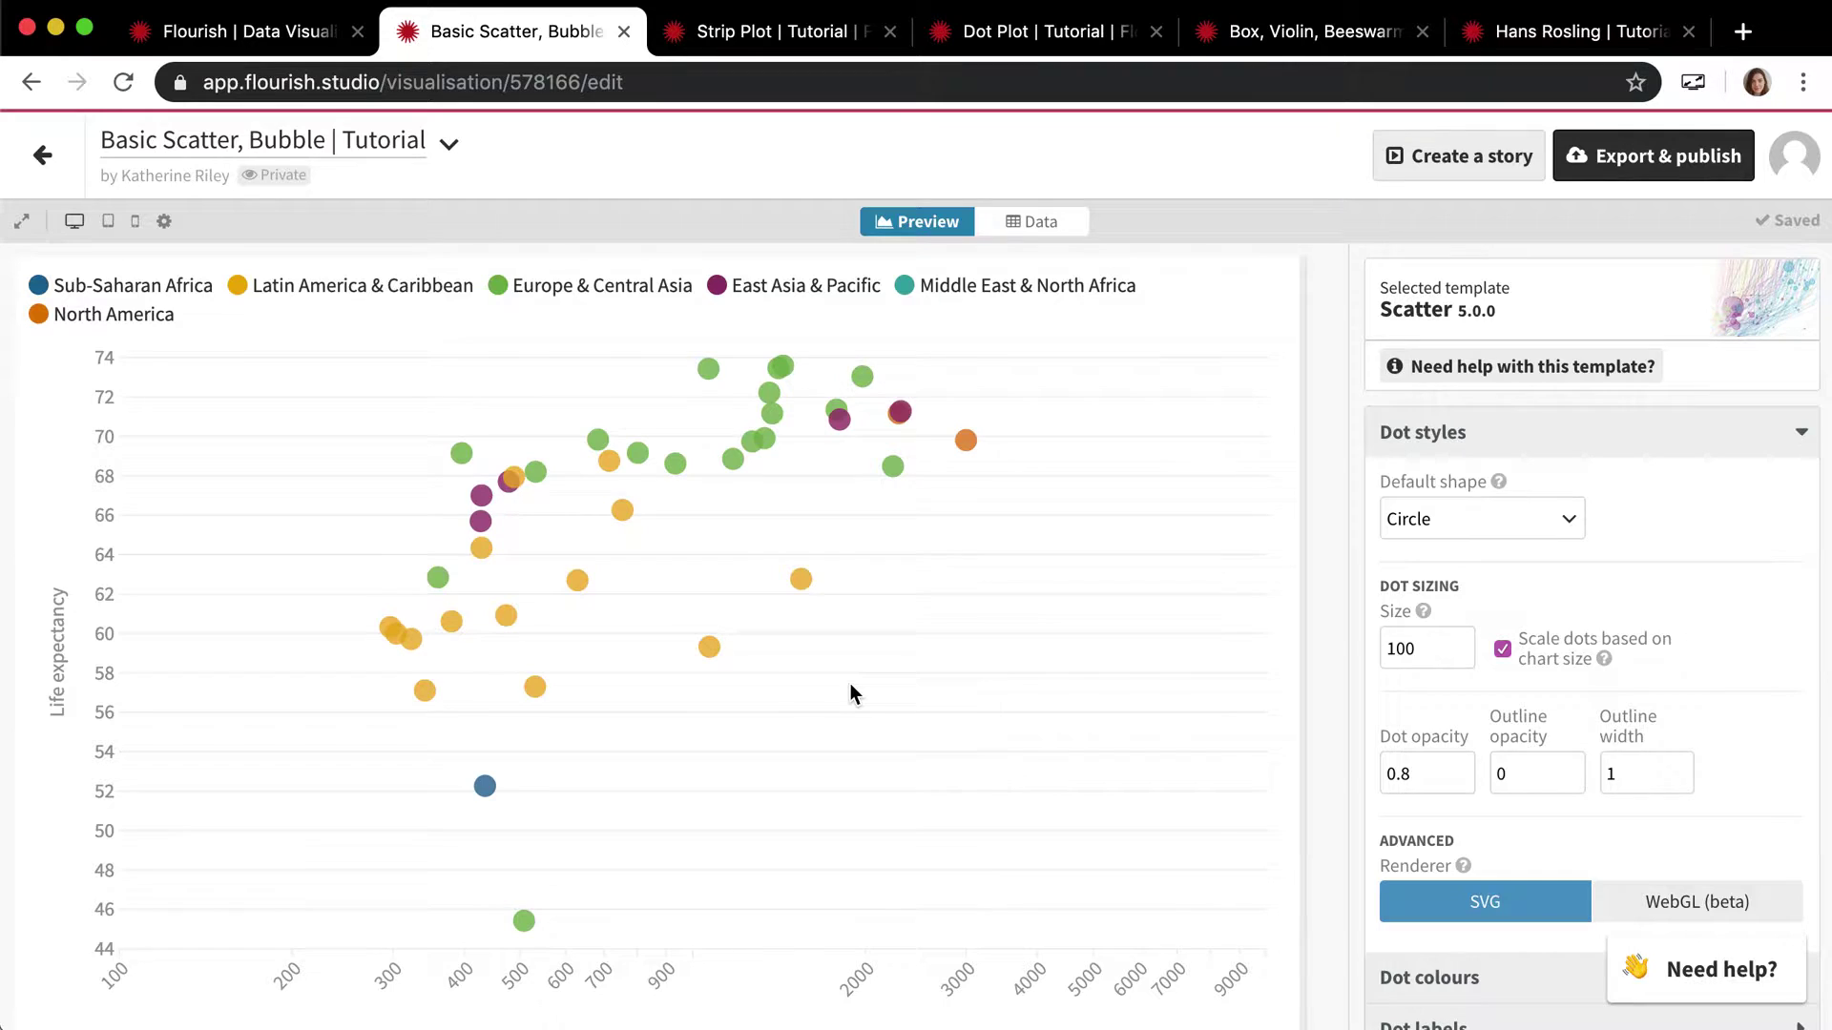
# Collapse the Dot styles section of the settings panel.
pyautogui.click(1518, 451)
pyautogui.scroll(-5, 1446, 748)
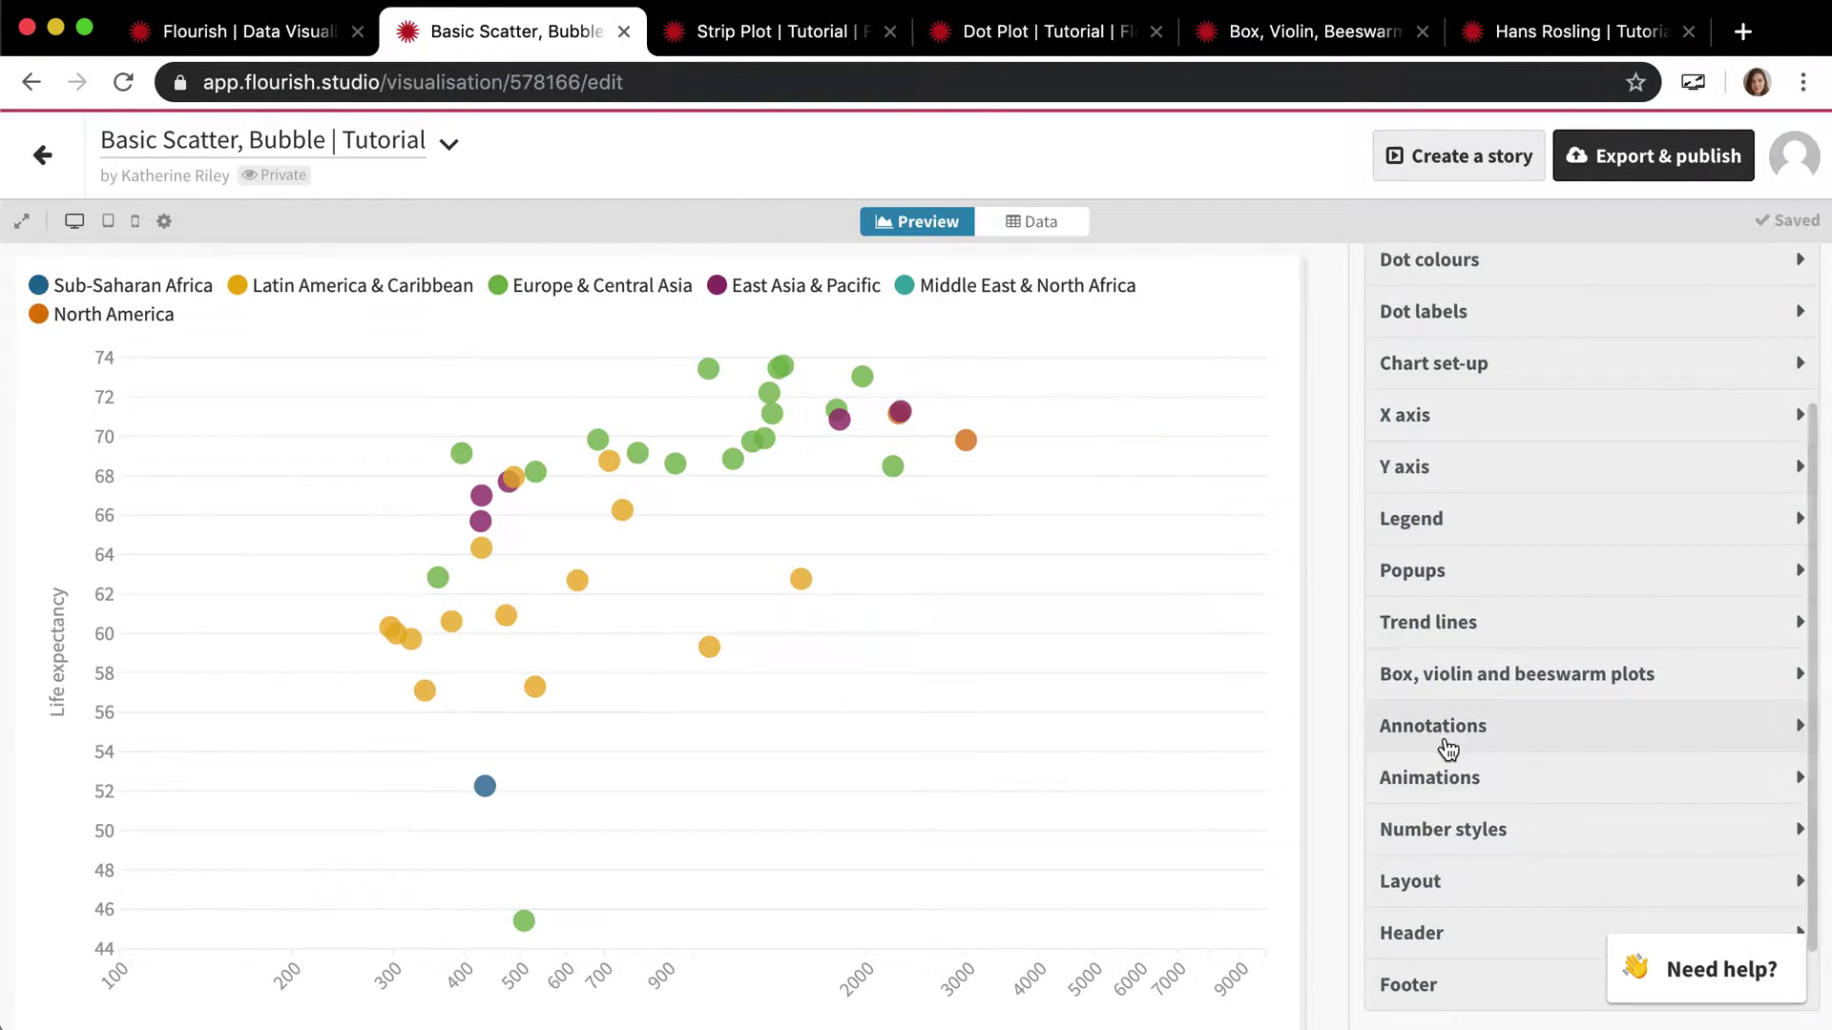
pyautogui.scroll(5, 1446, 748)
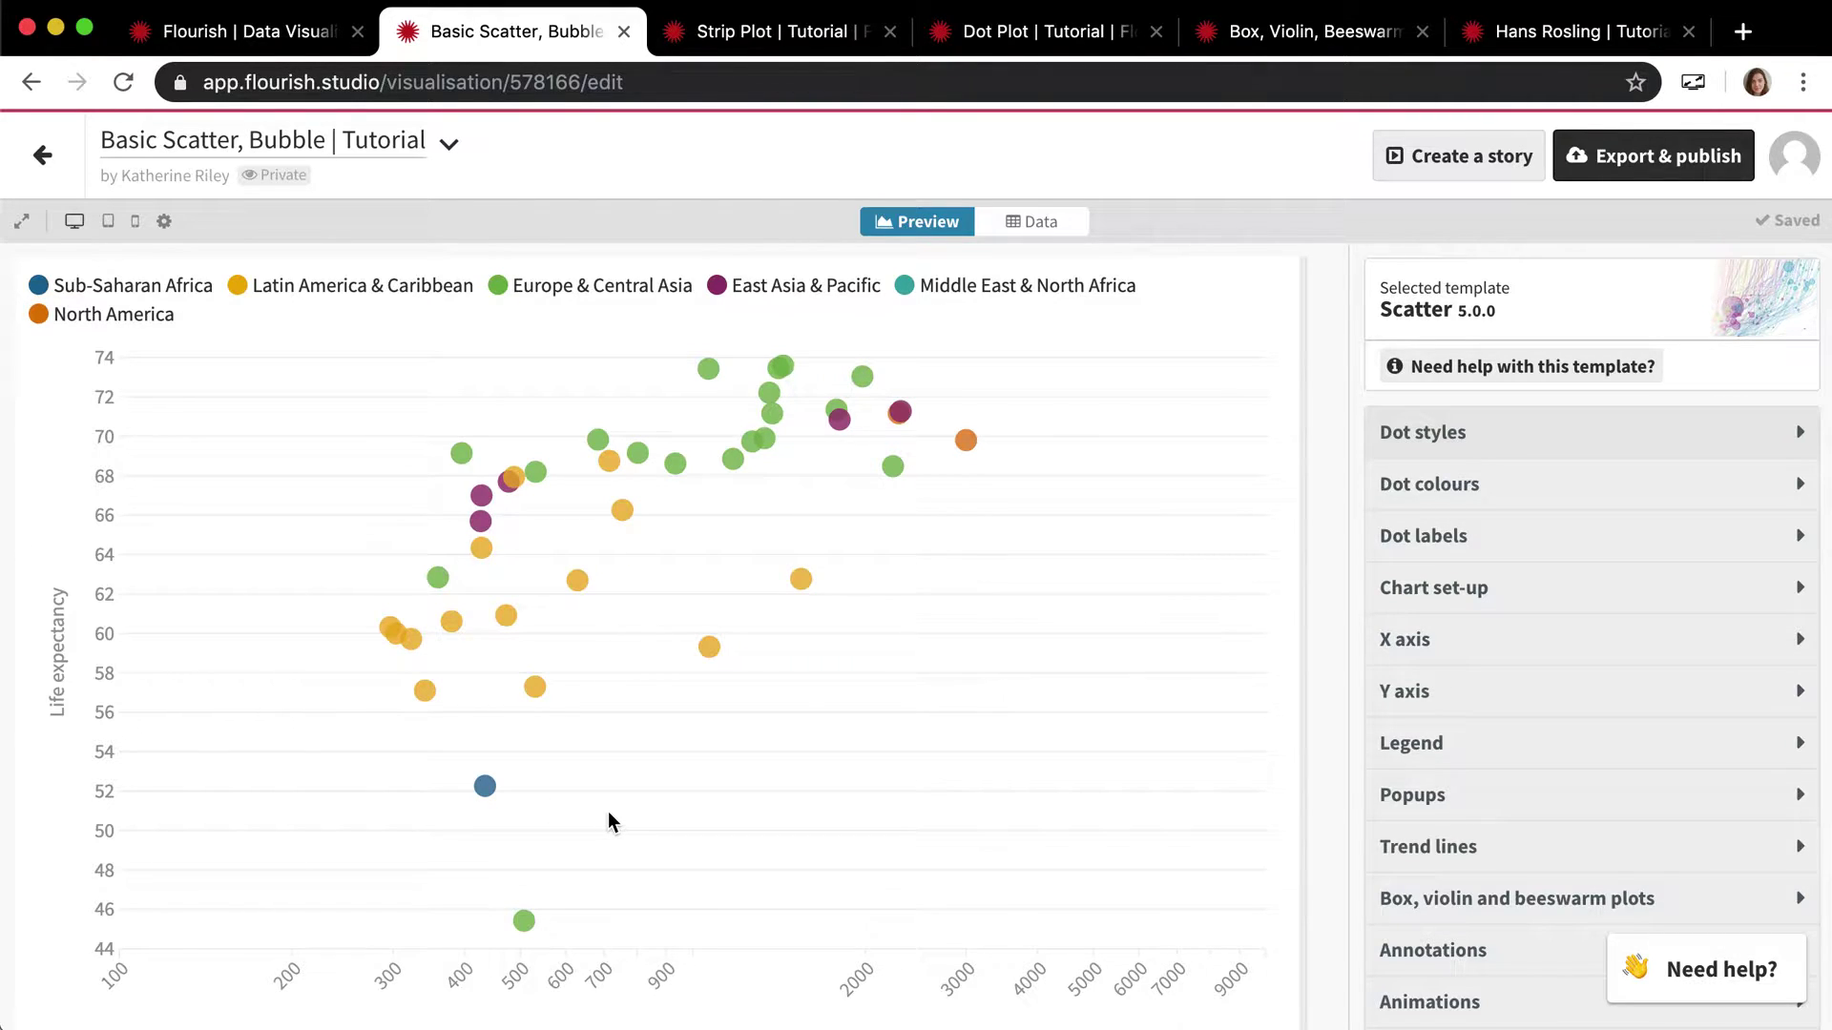
pyautogui.scroll(-2, 608, 812)
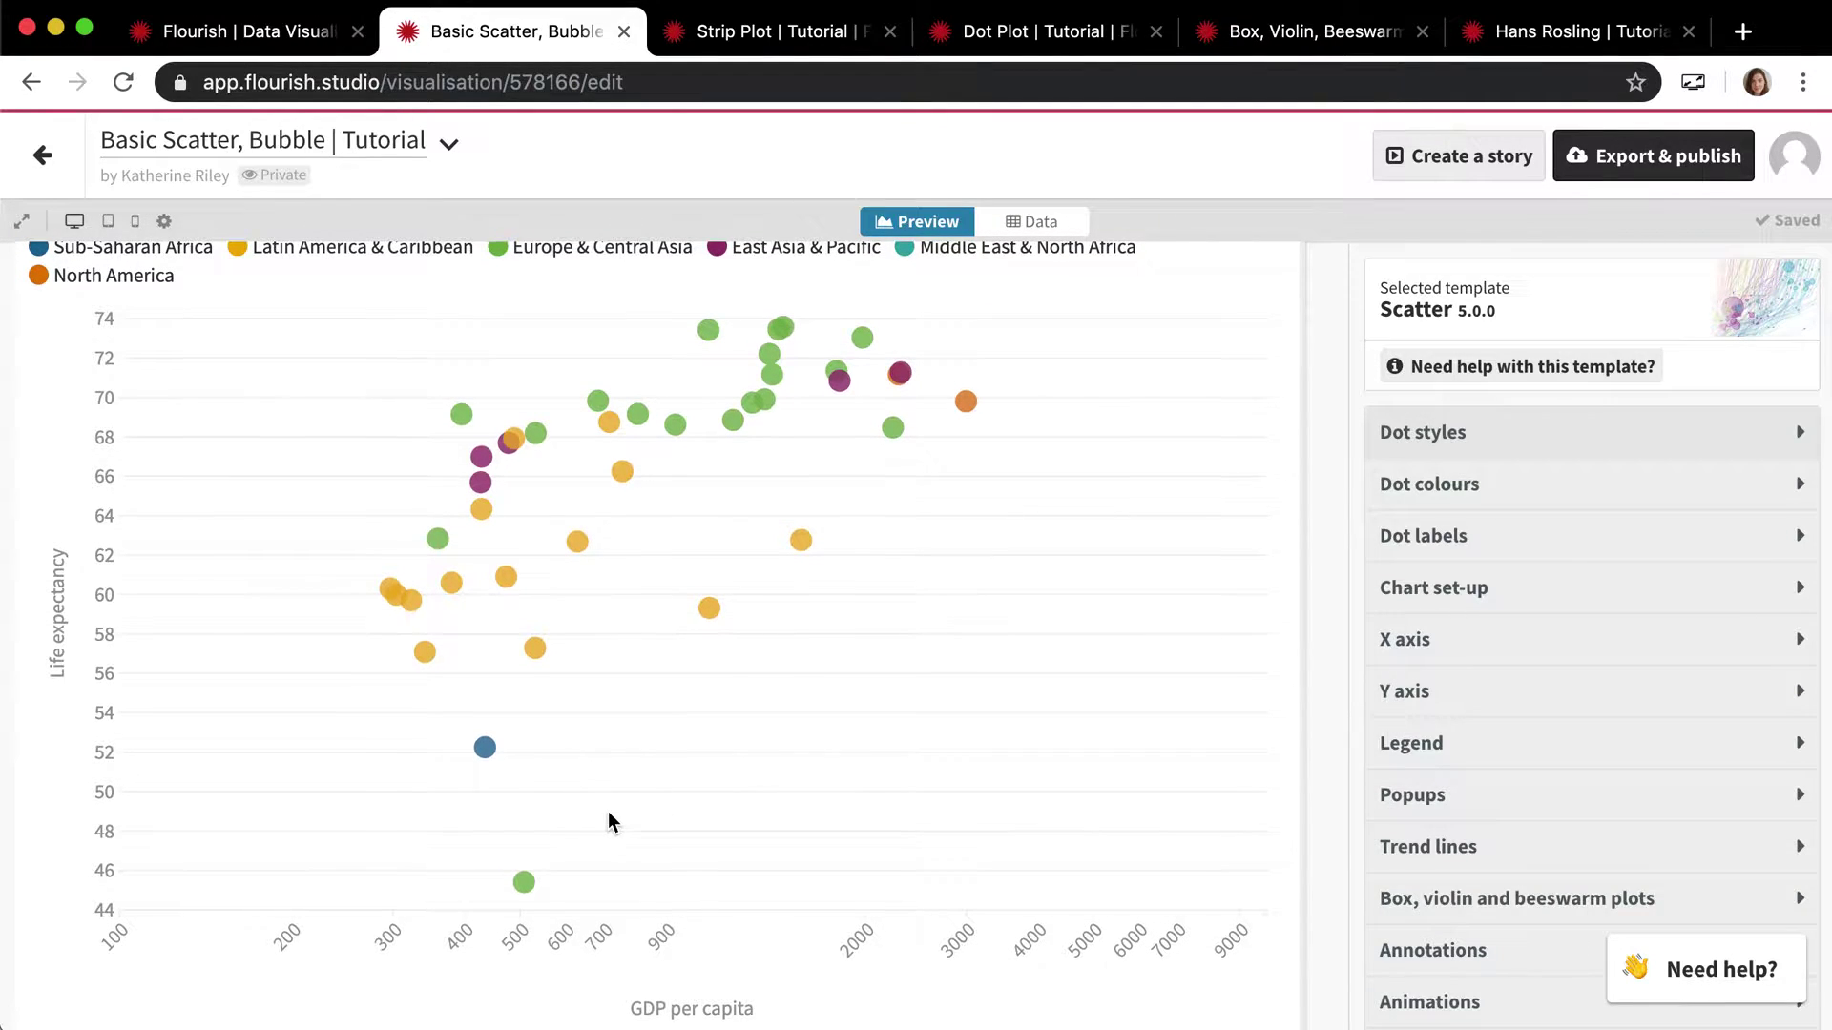
pyautogui.scroll(1, 609, 822)
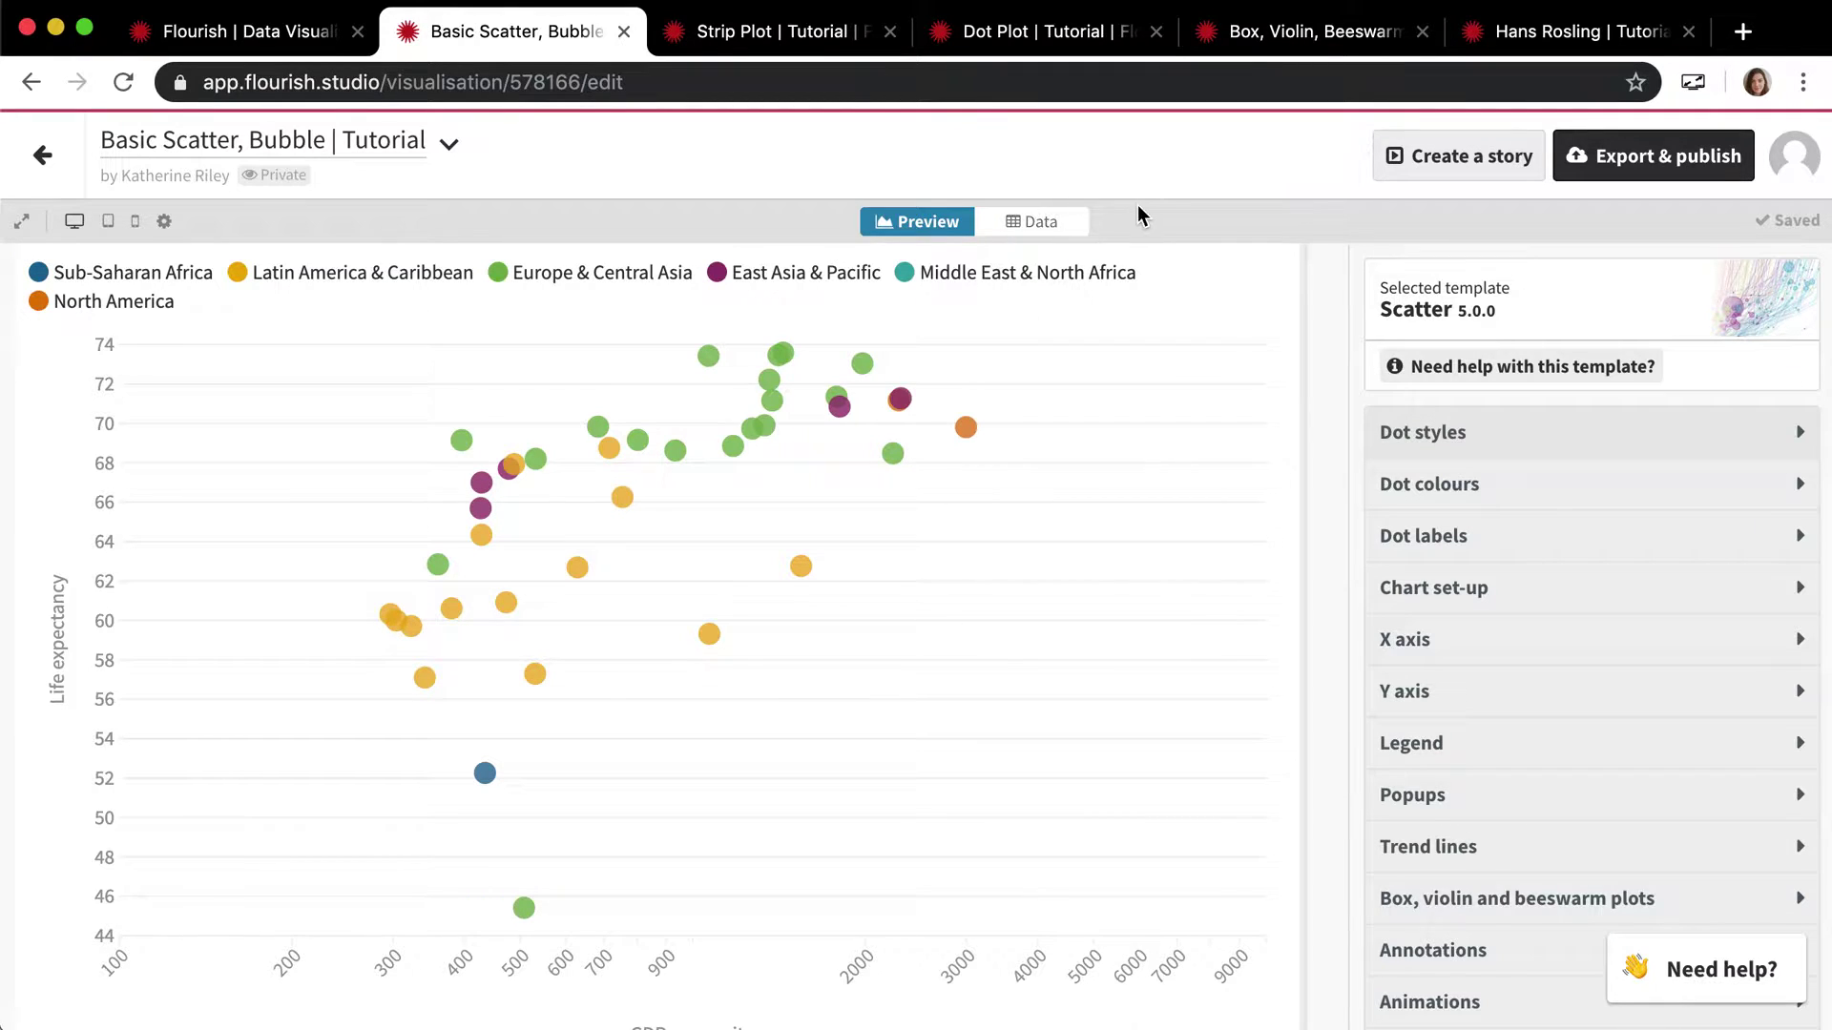
pyautogui.click(1042, 222)
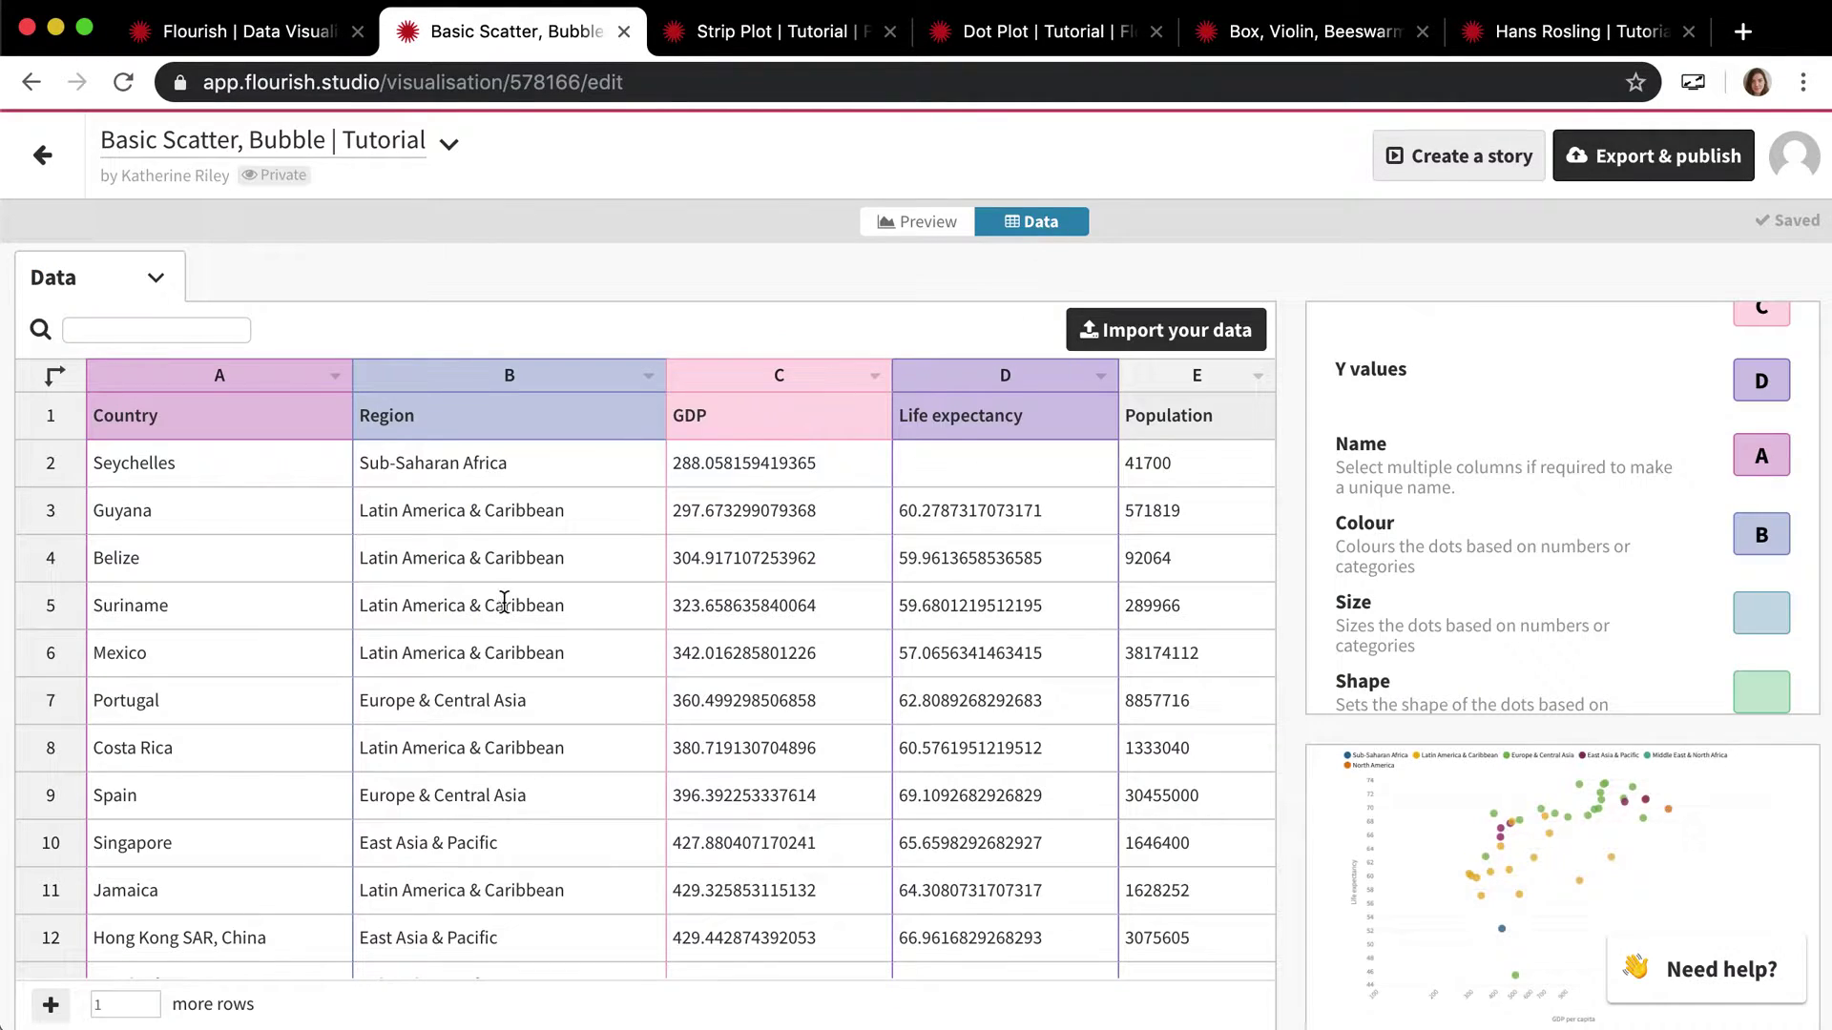
pyautogui.scroll(3, 1477, 490)
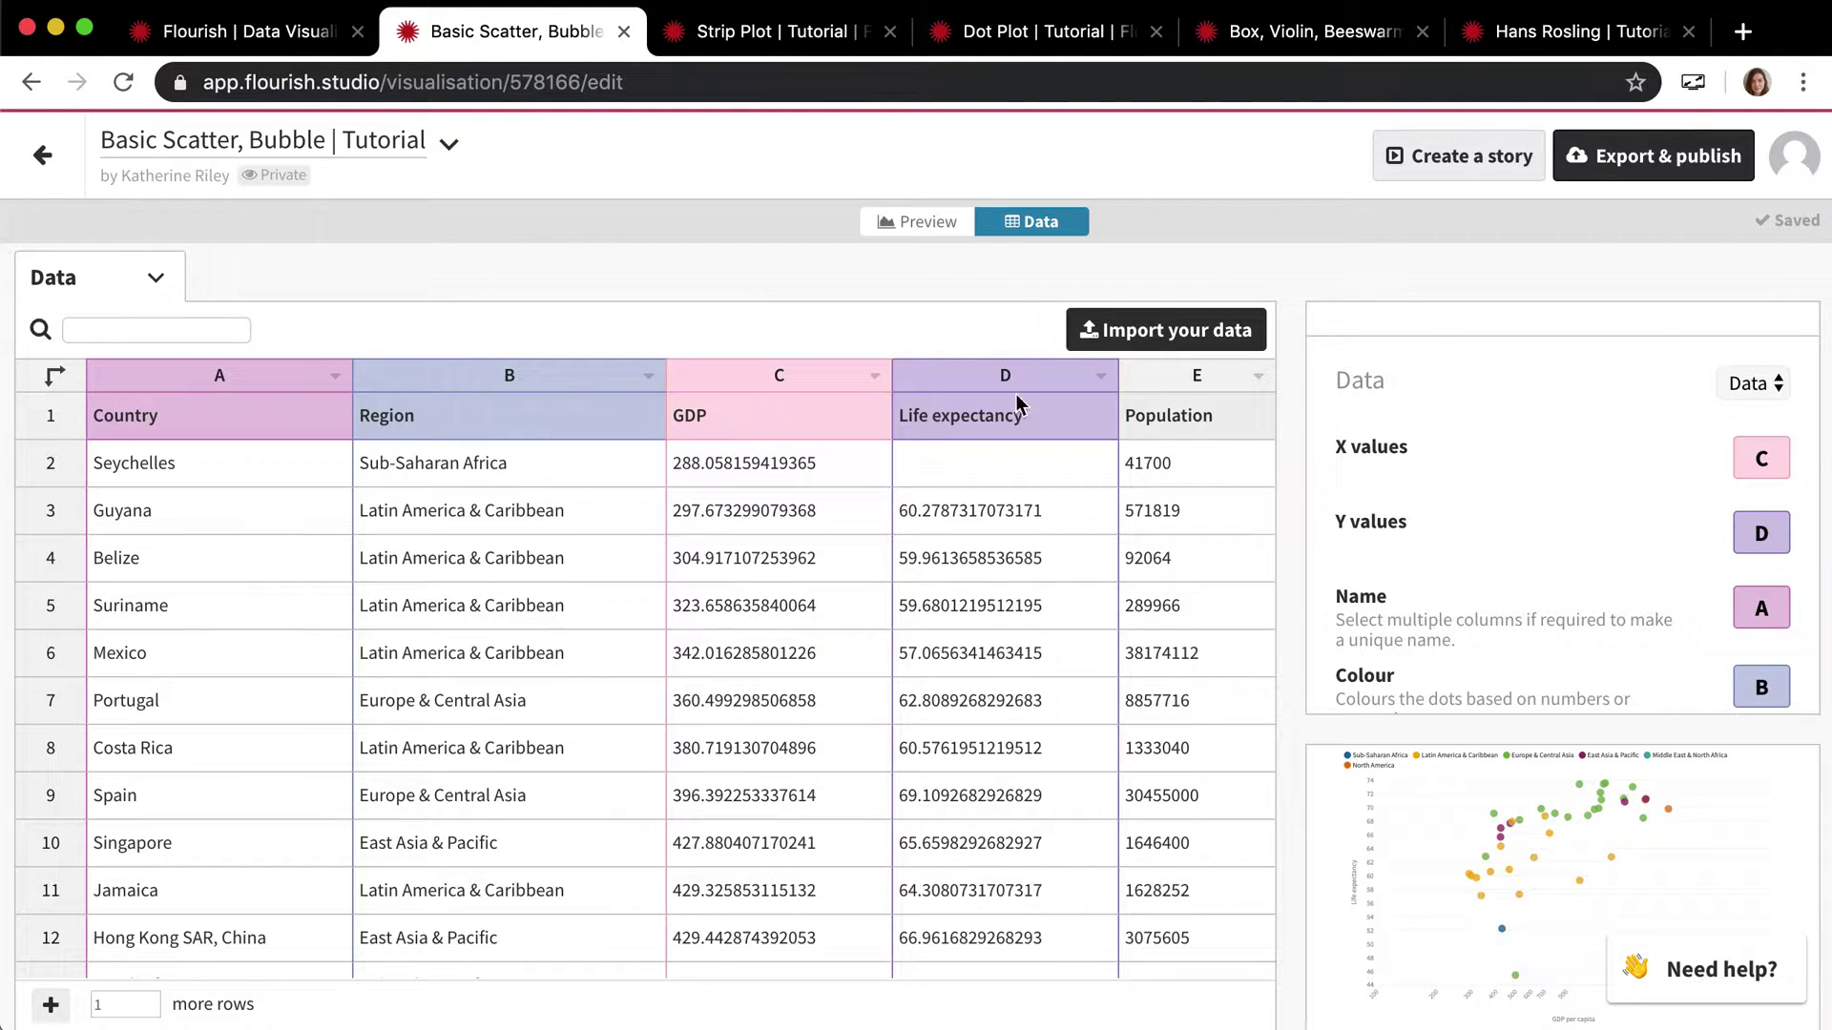
pyautogui.scroll(1, 1008, 754)
pyautogui.scroll(-2, 1530, 703)
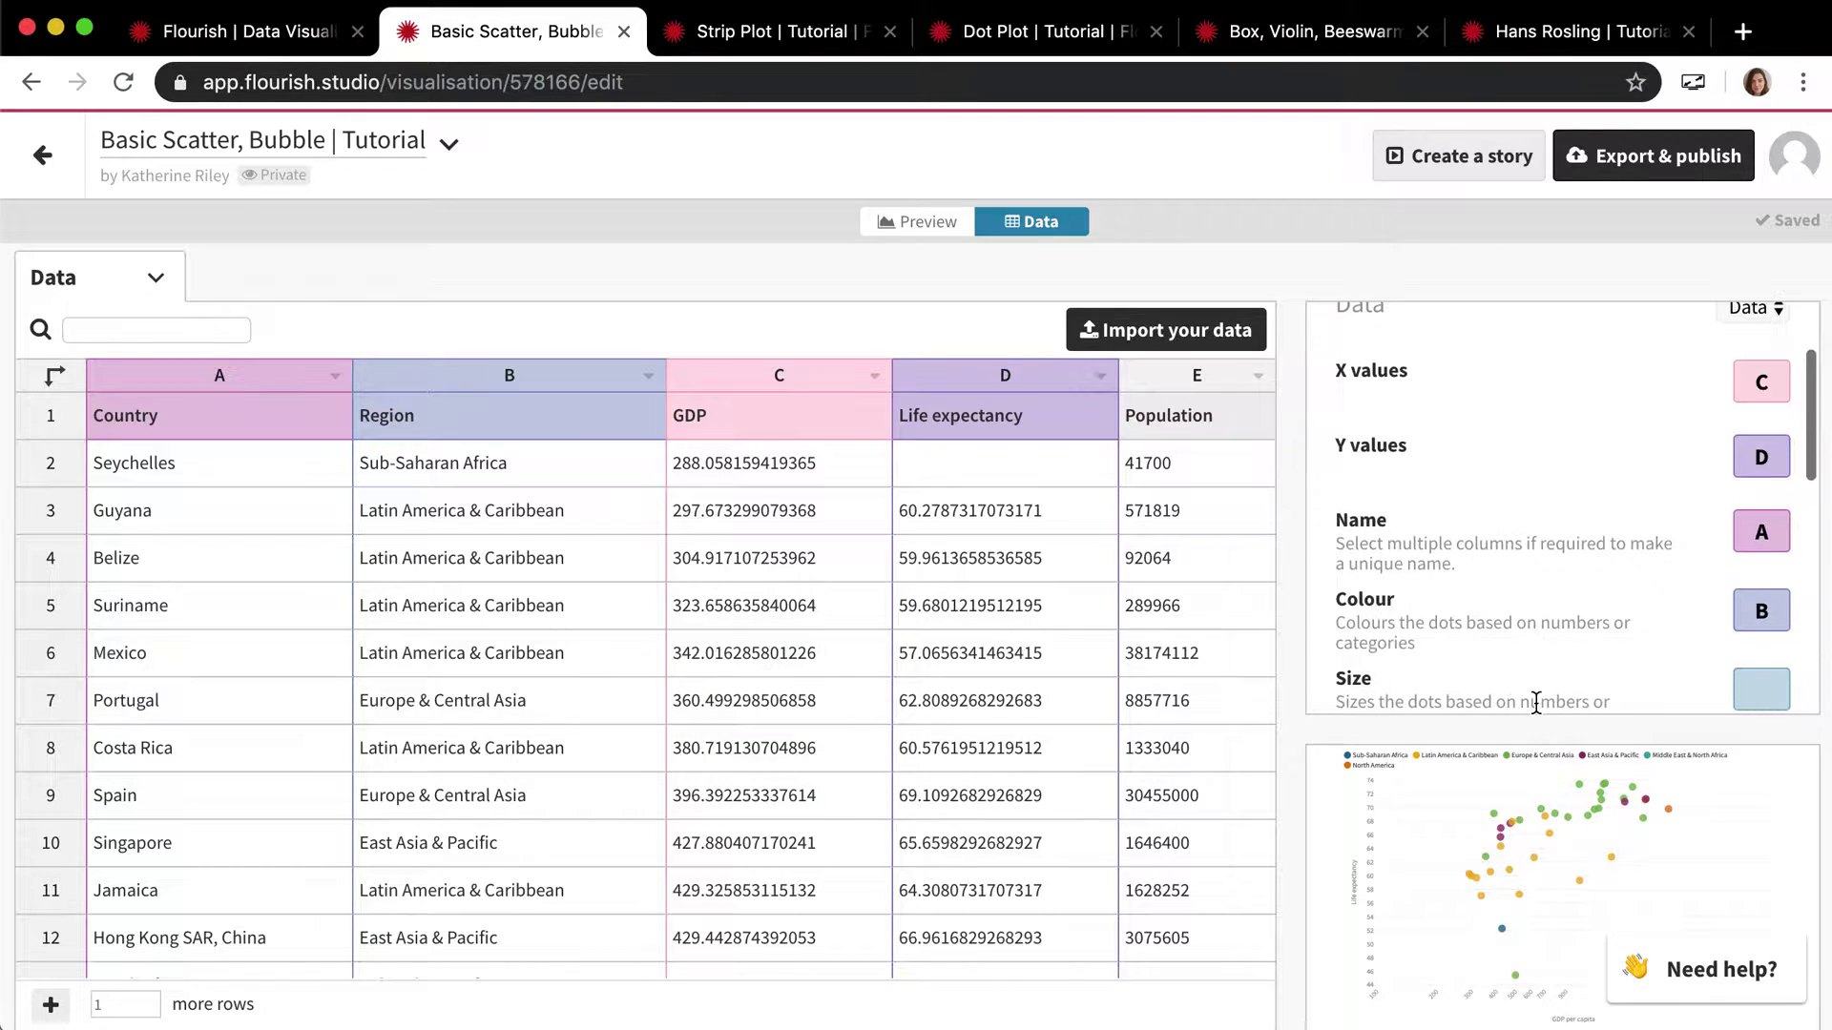
pyautogui.scroll(1, 1533, 703)
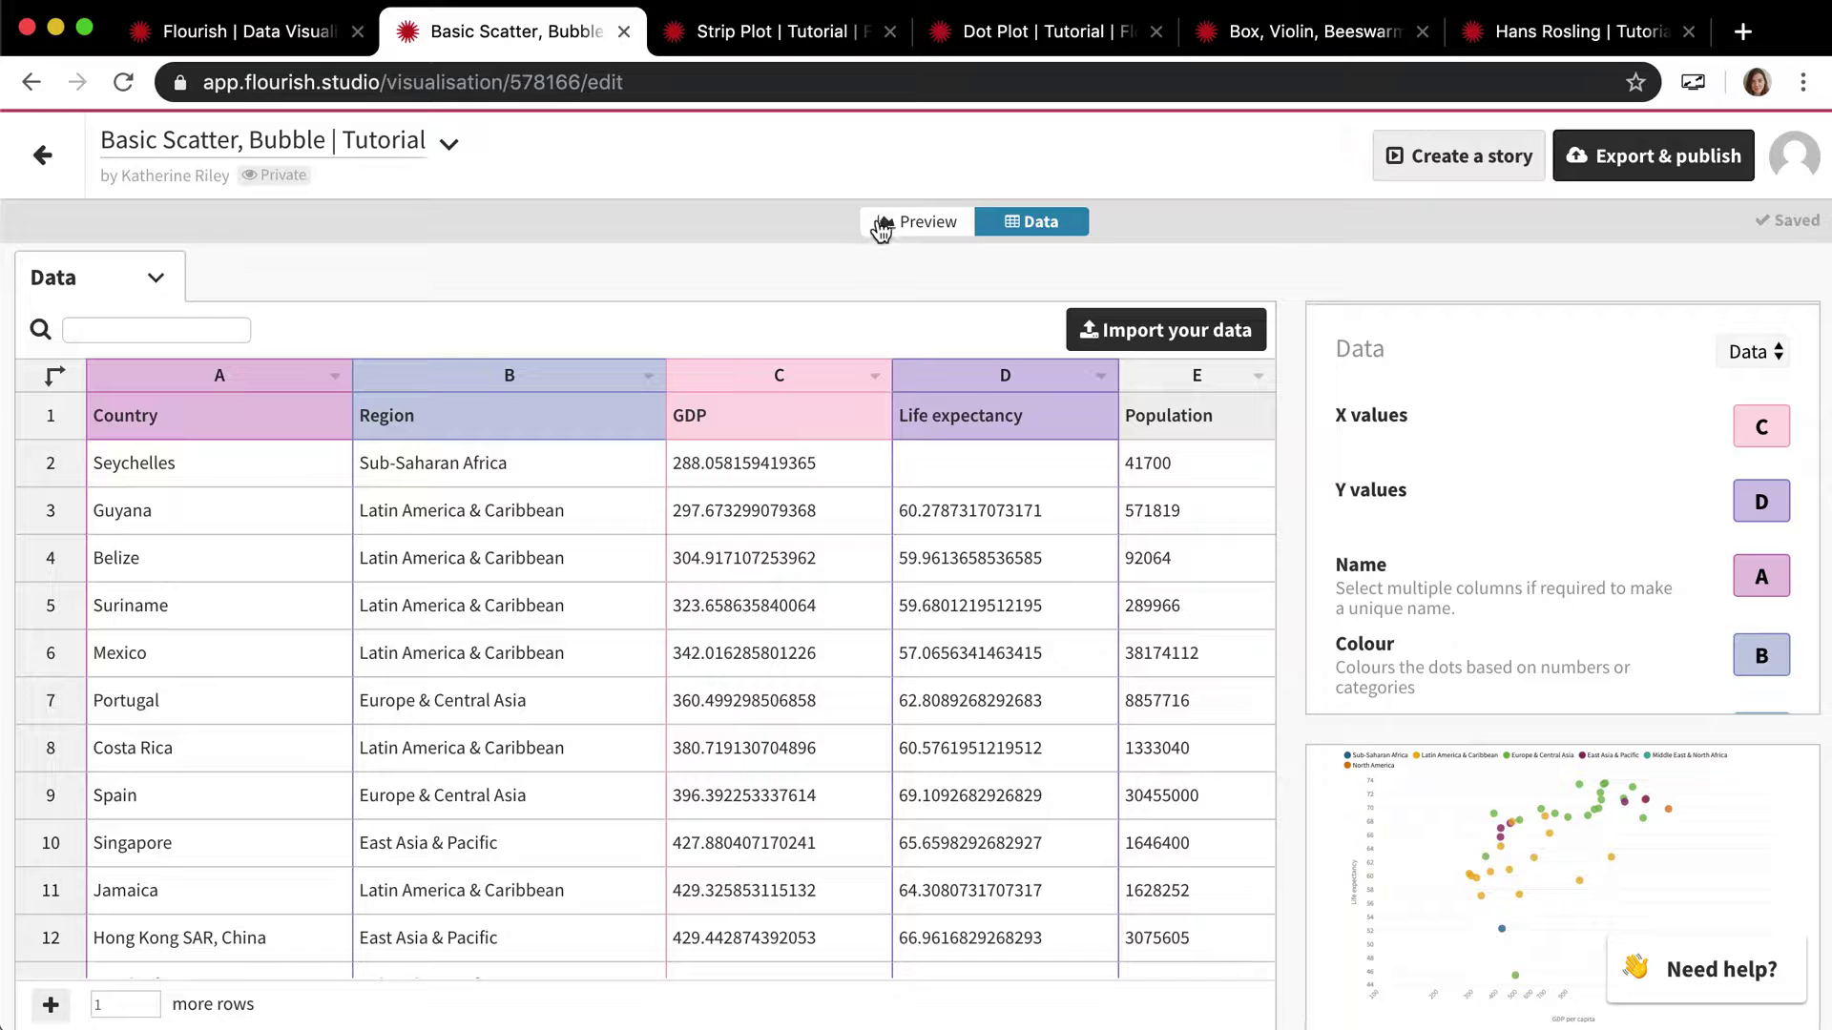
pyautogui.click(1775, 663)
pyautogui.press('BackSpace')
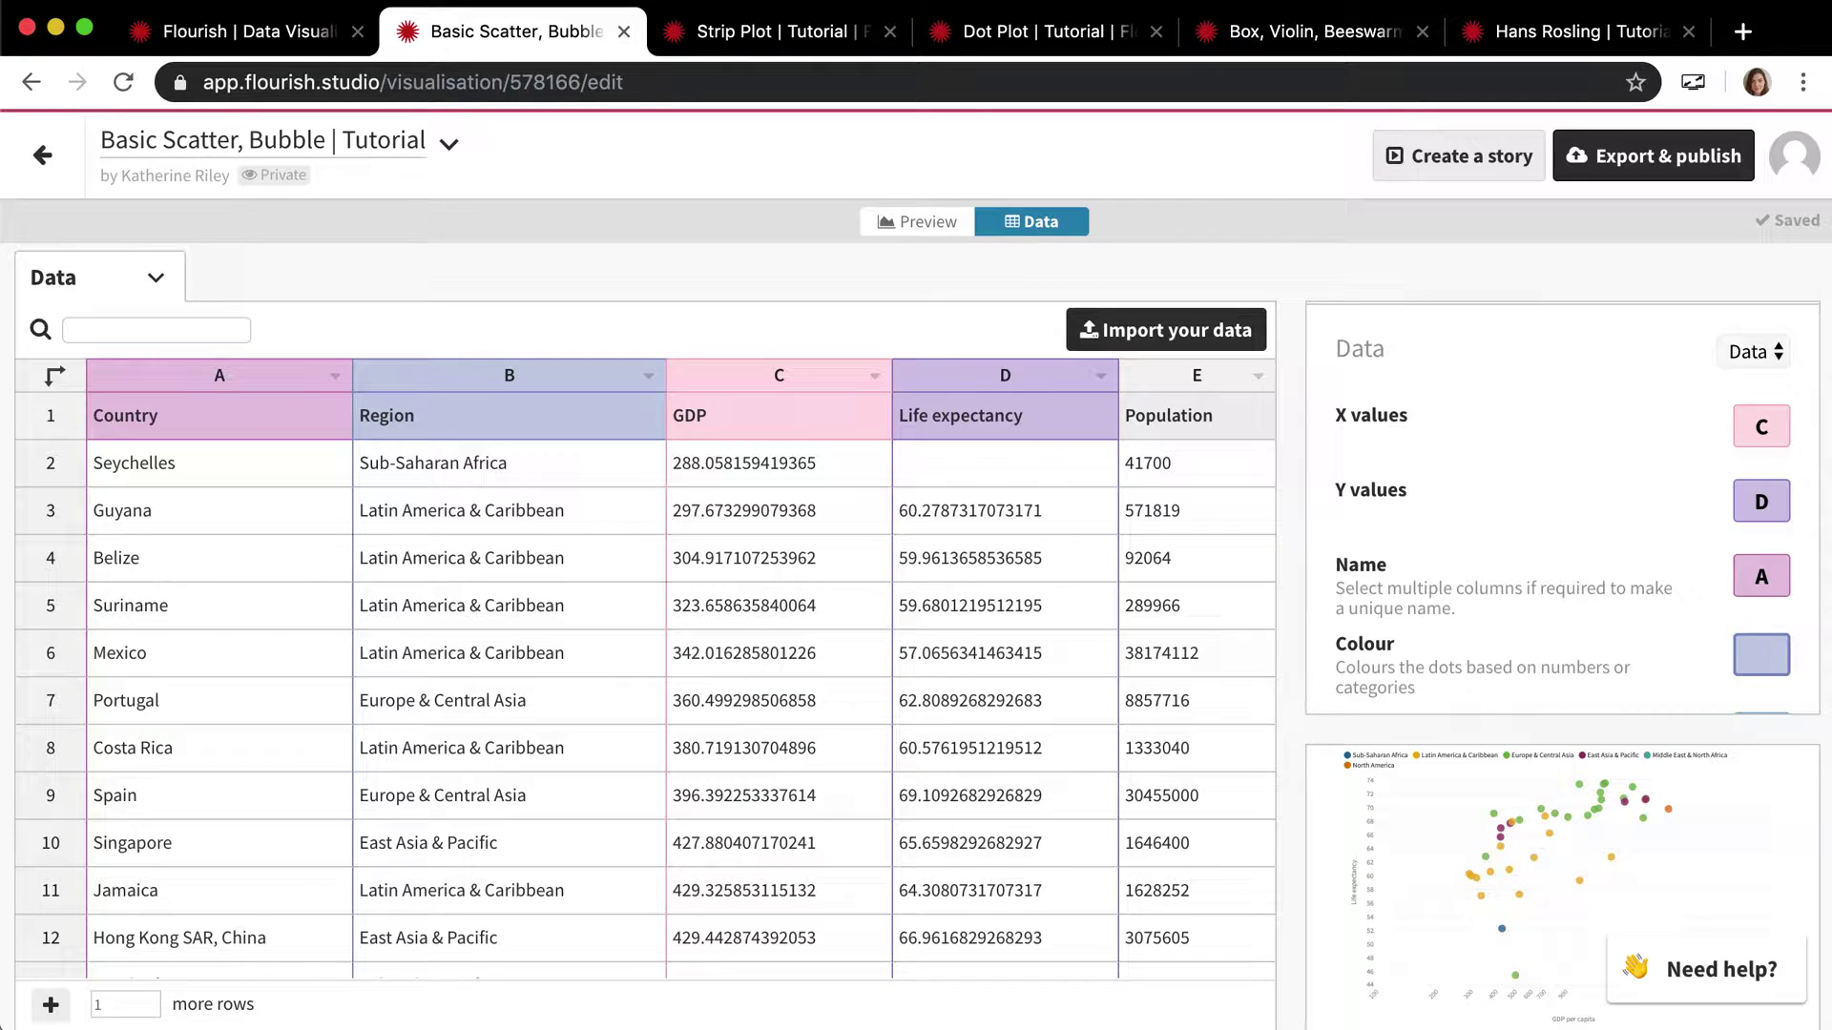
pyautogui.click(1762, 580)
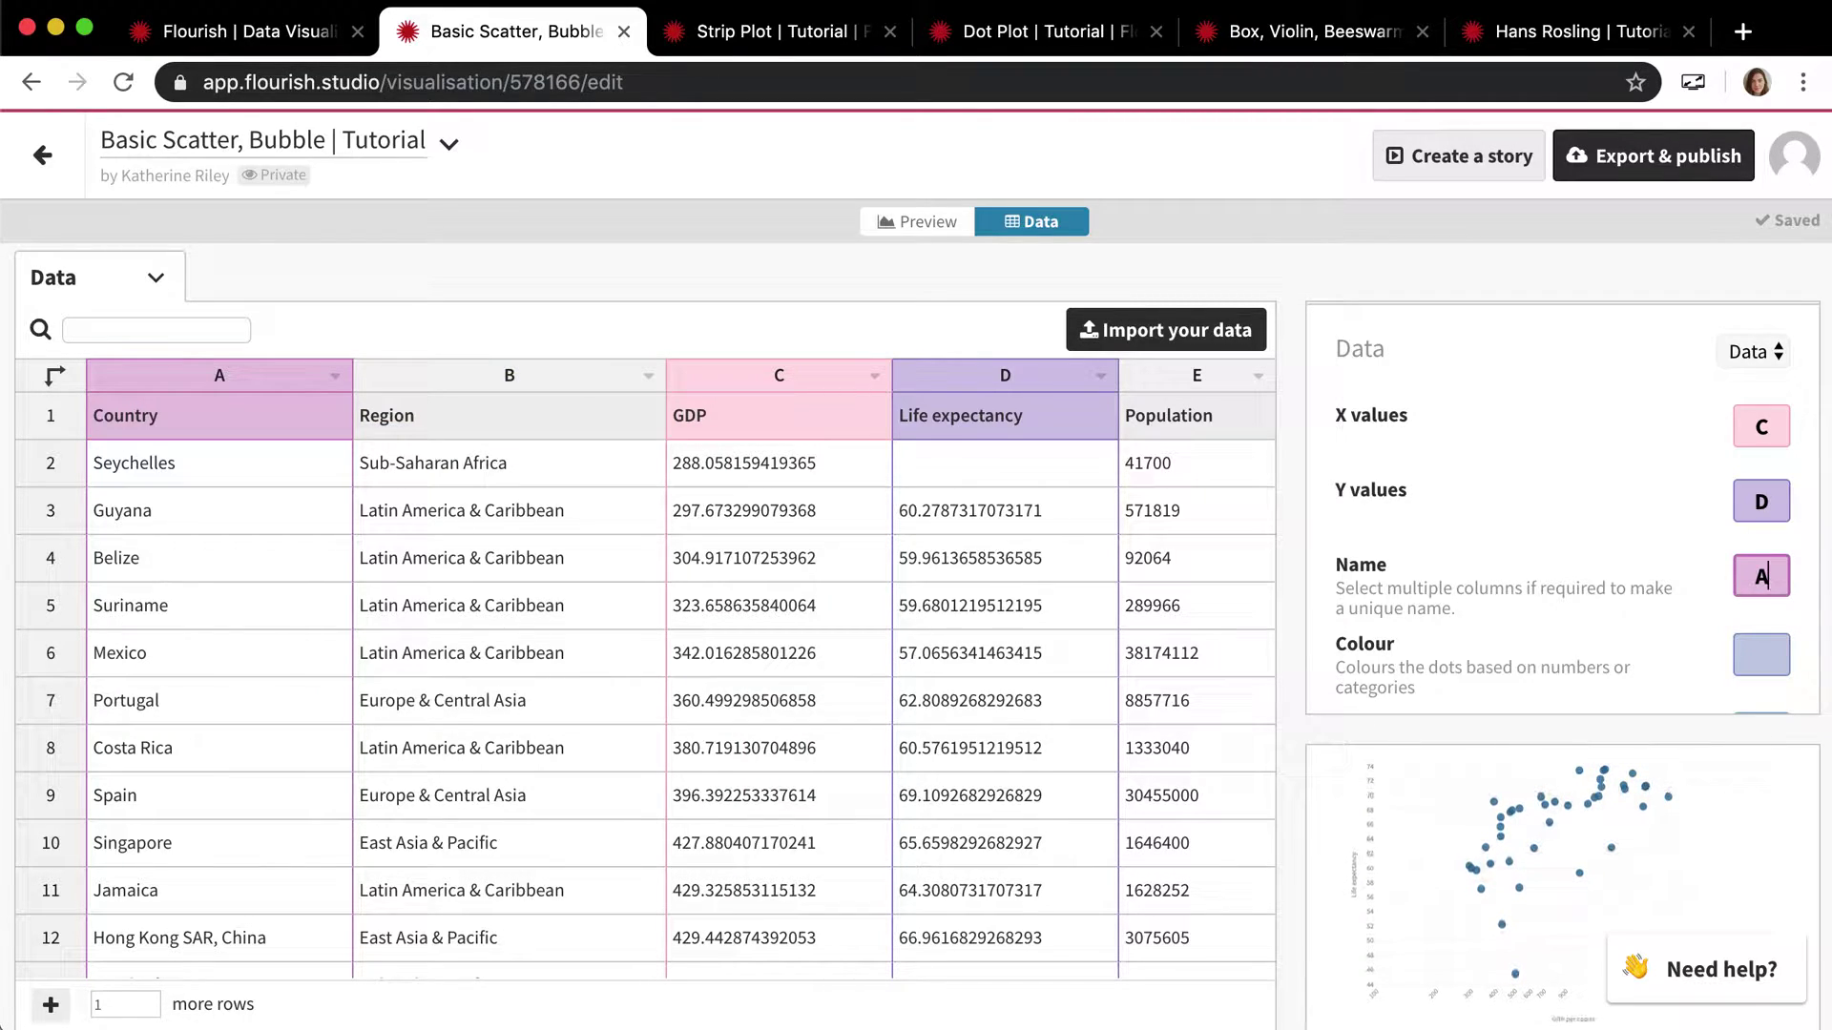
pyautogui.press('BackSpace')
pyautogui.click(930, 221)
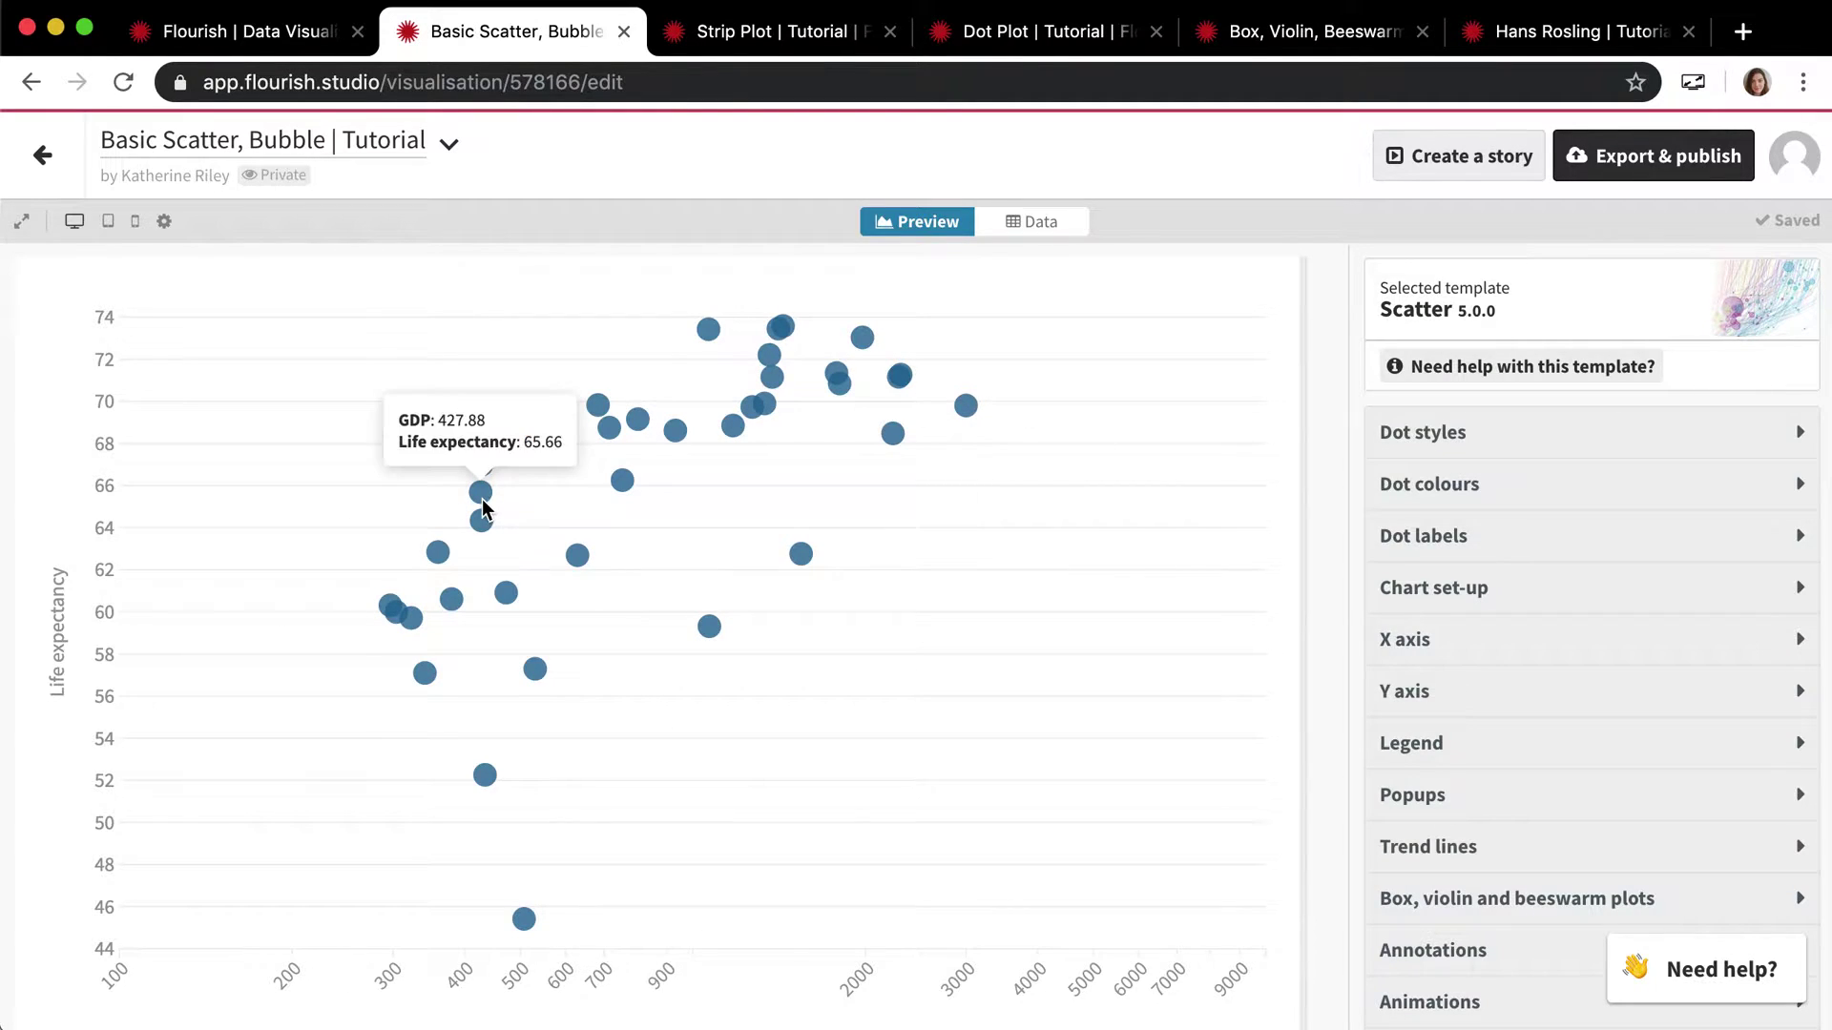
pyautogui.click(1015, 221)
pyautogui.click(1761, 575)
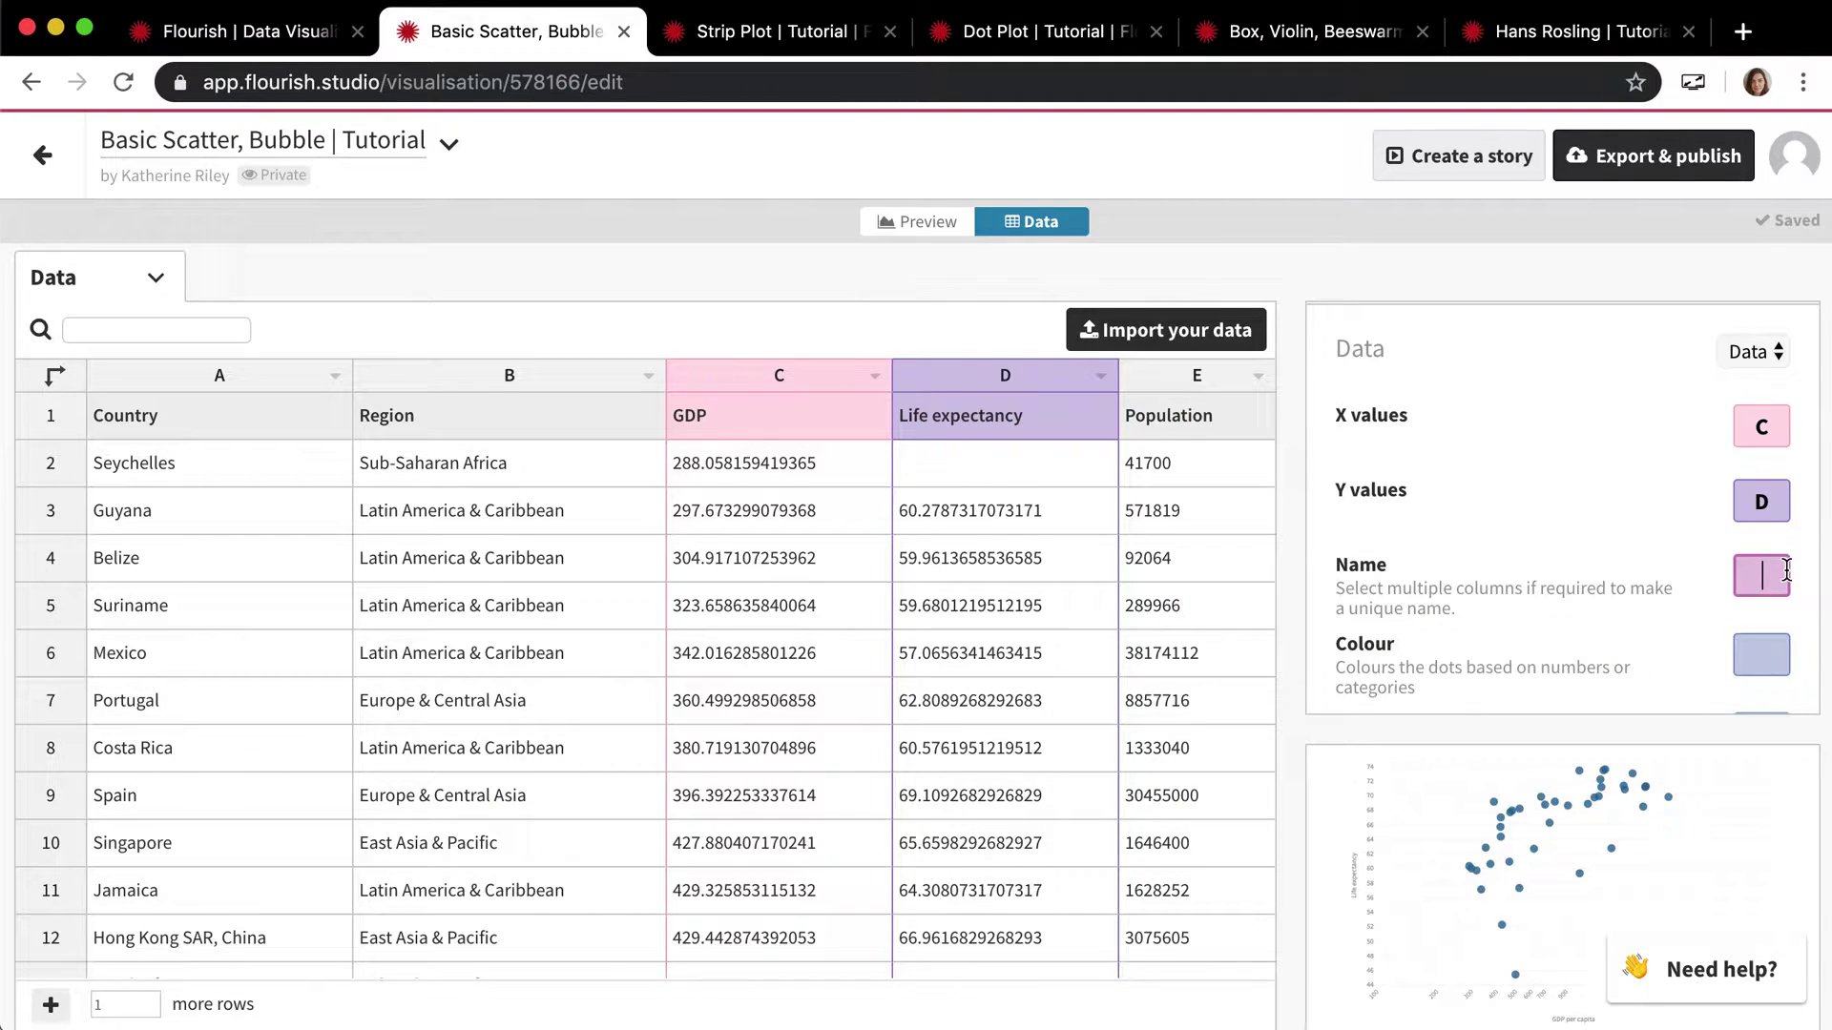
pyautogui.write('A')
pyautogui.write('B')
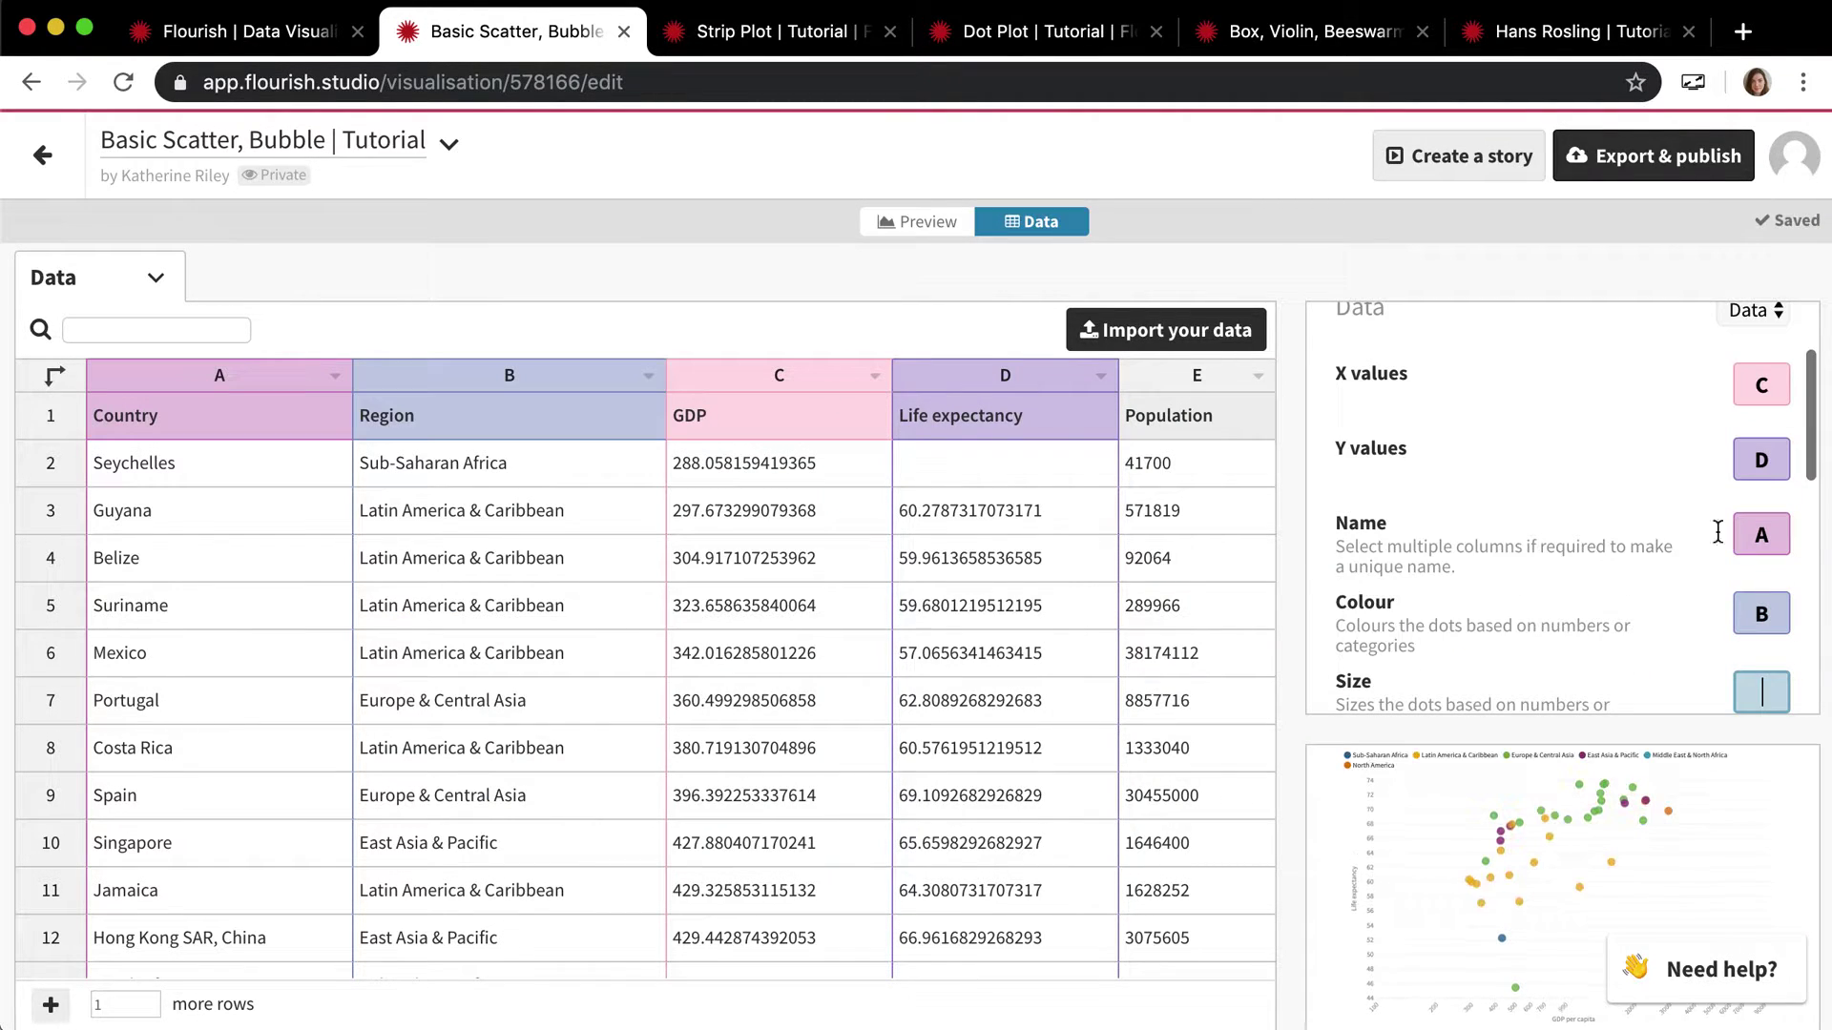
pyautogui.scroll(2, 1665, 458)
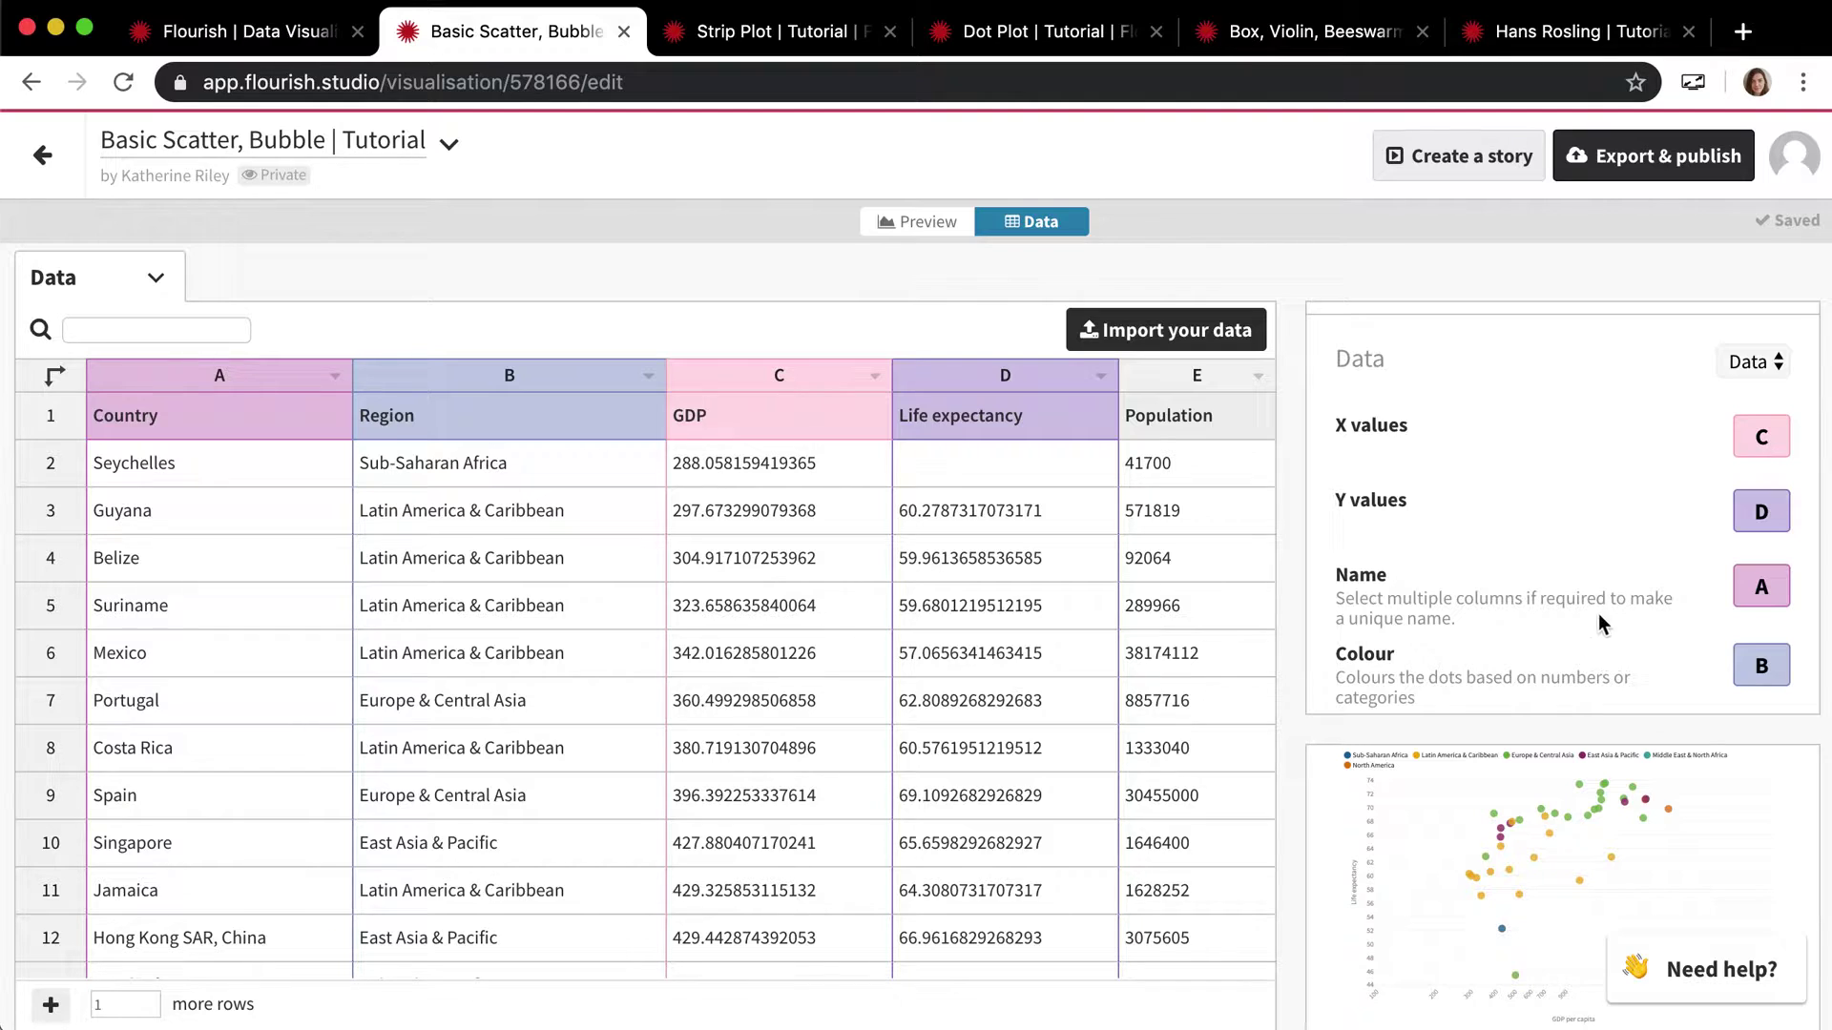
pyautogui.scroll(-1, 1524, 671)
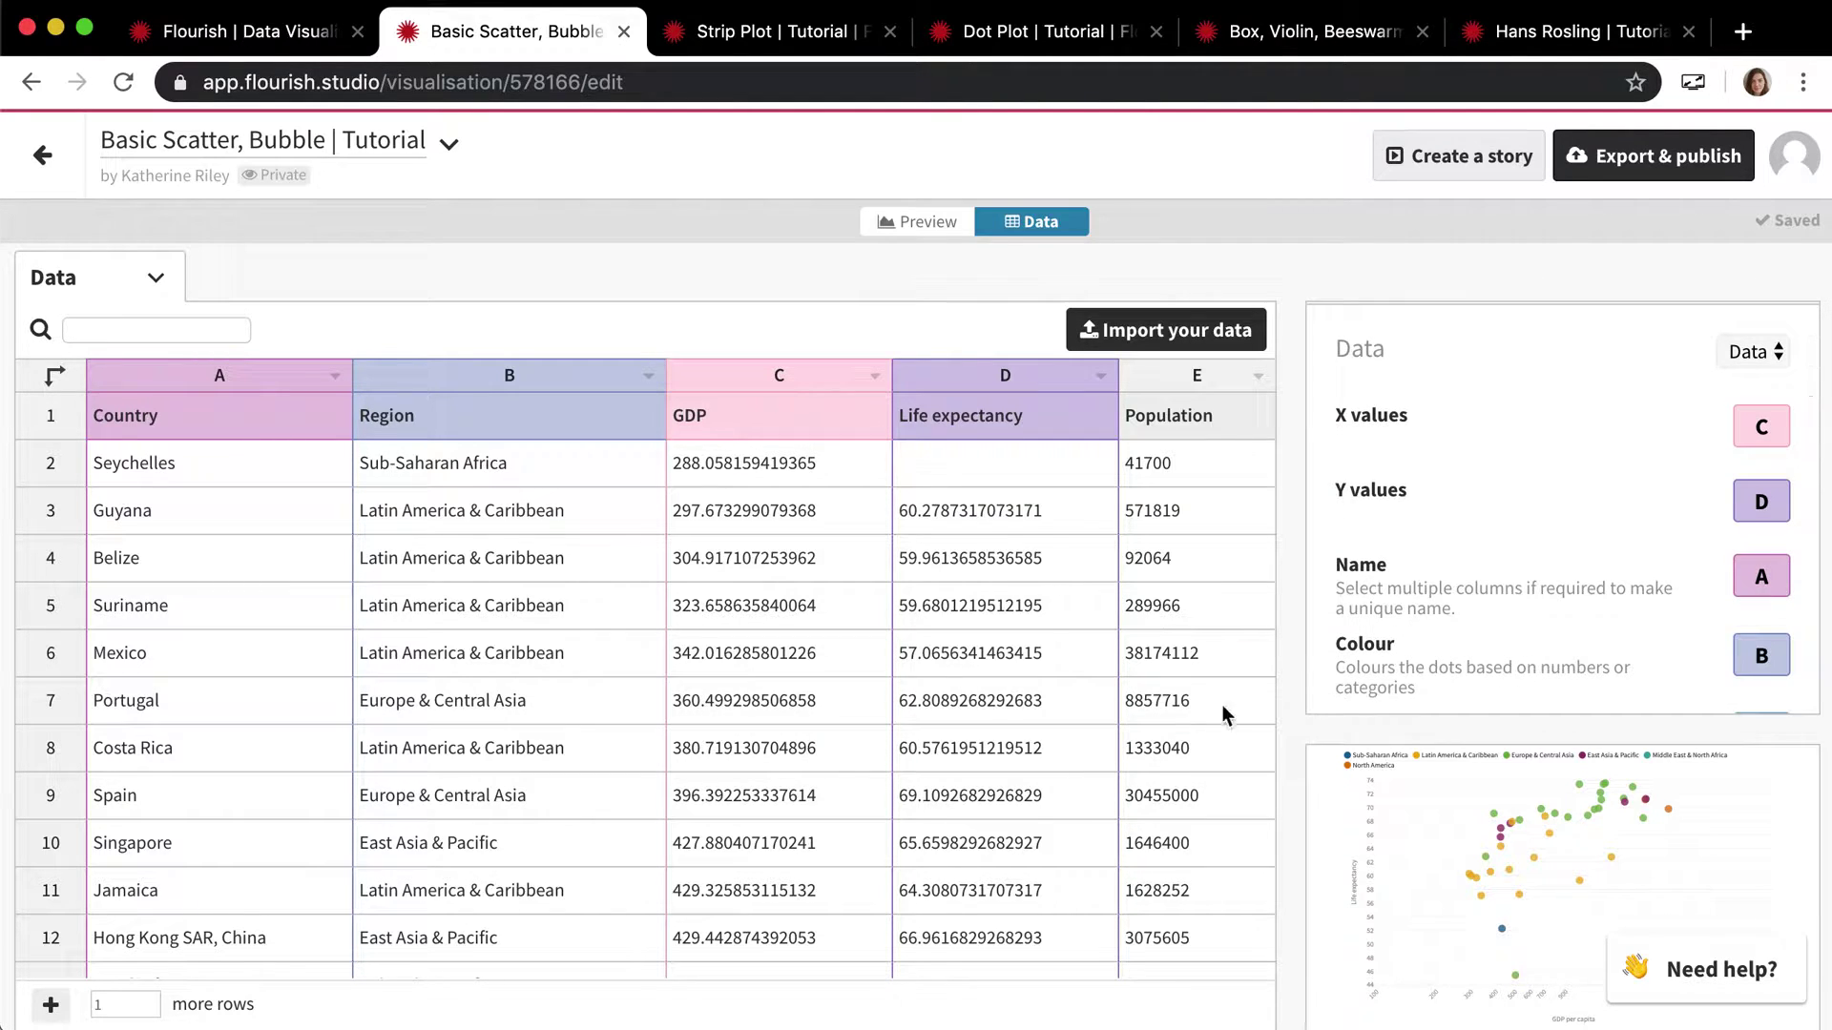
pyautogui.scroll(-1, 1492, 666)
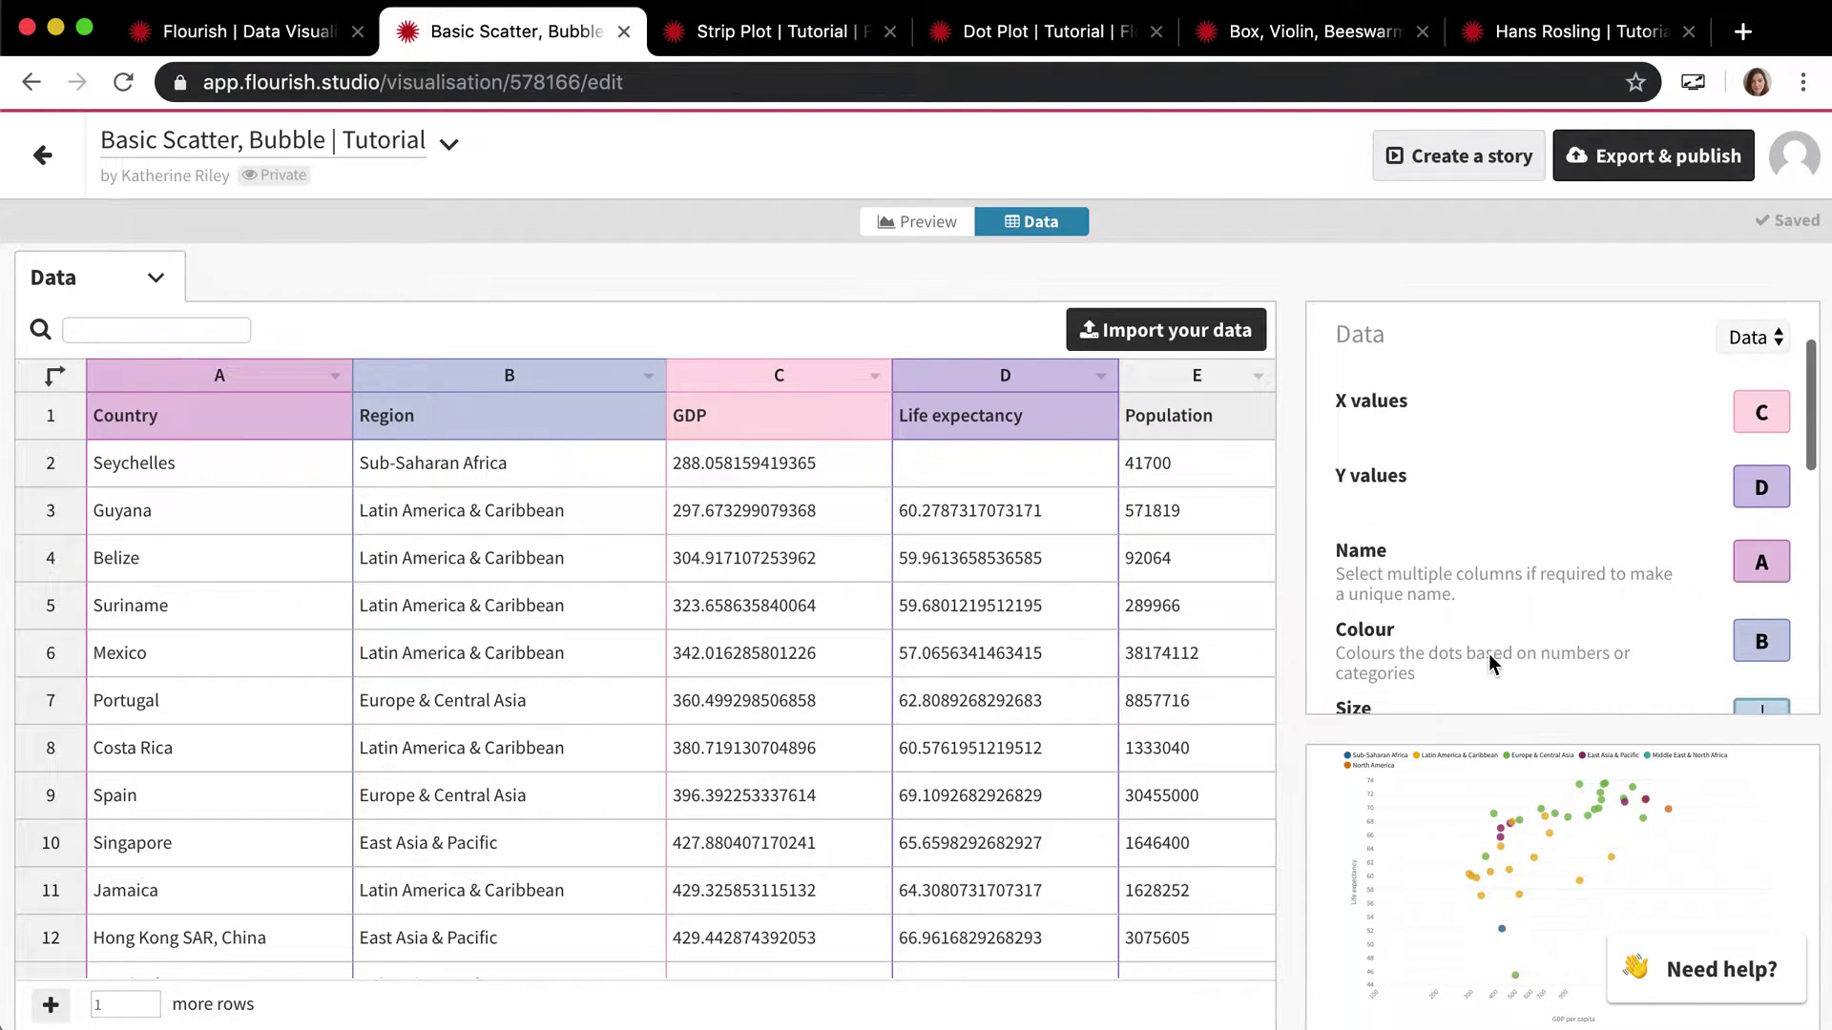
pyautogui.click(897, 223)
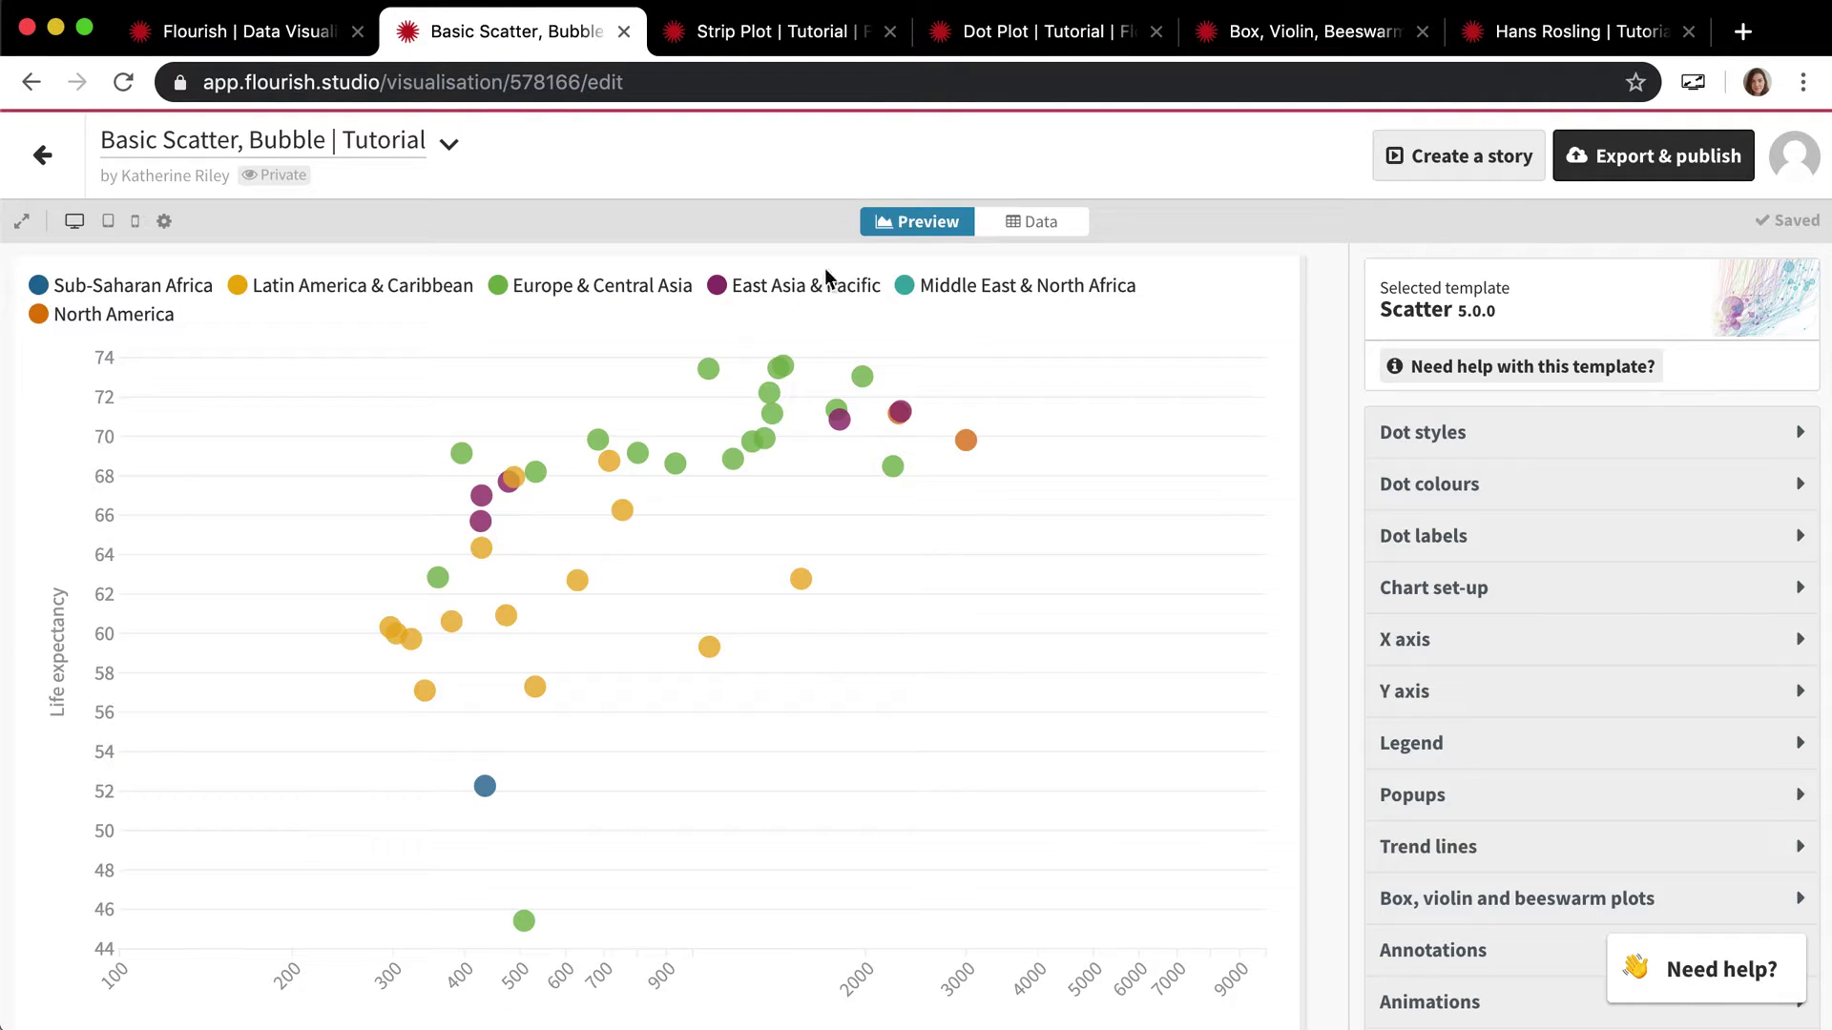
# Bind the population column to dot size, then return to the bubble chart preview.
pyautogui.click(1043, 224)
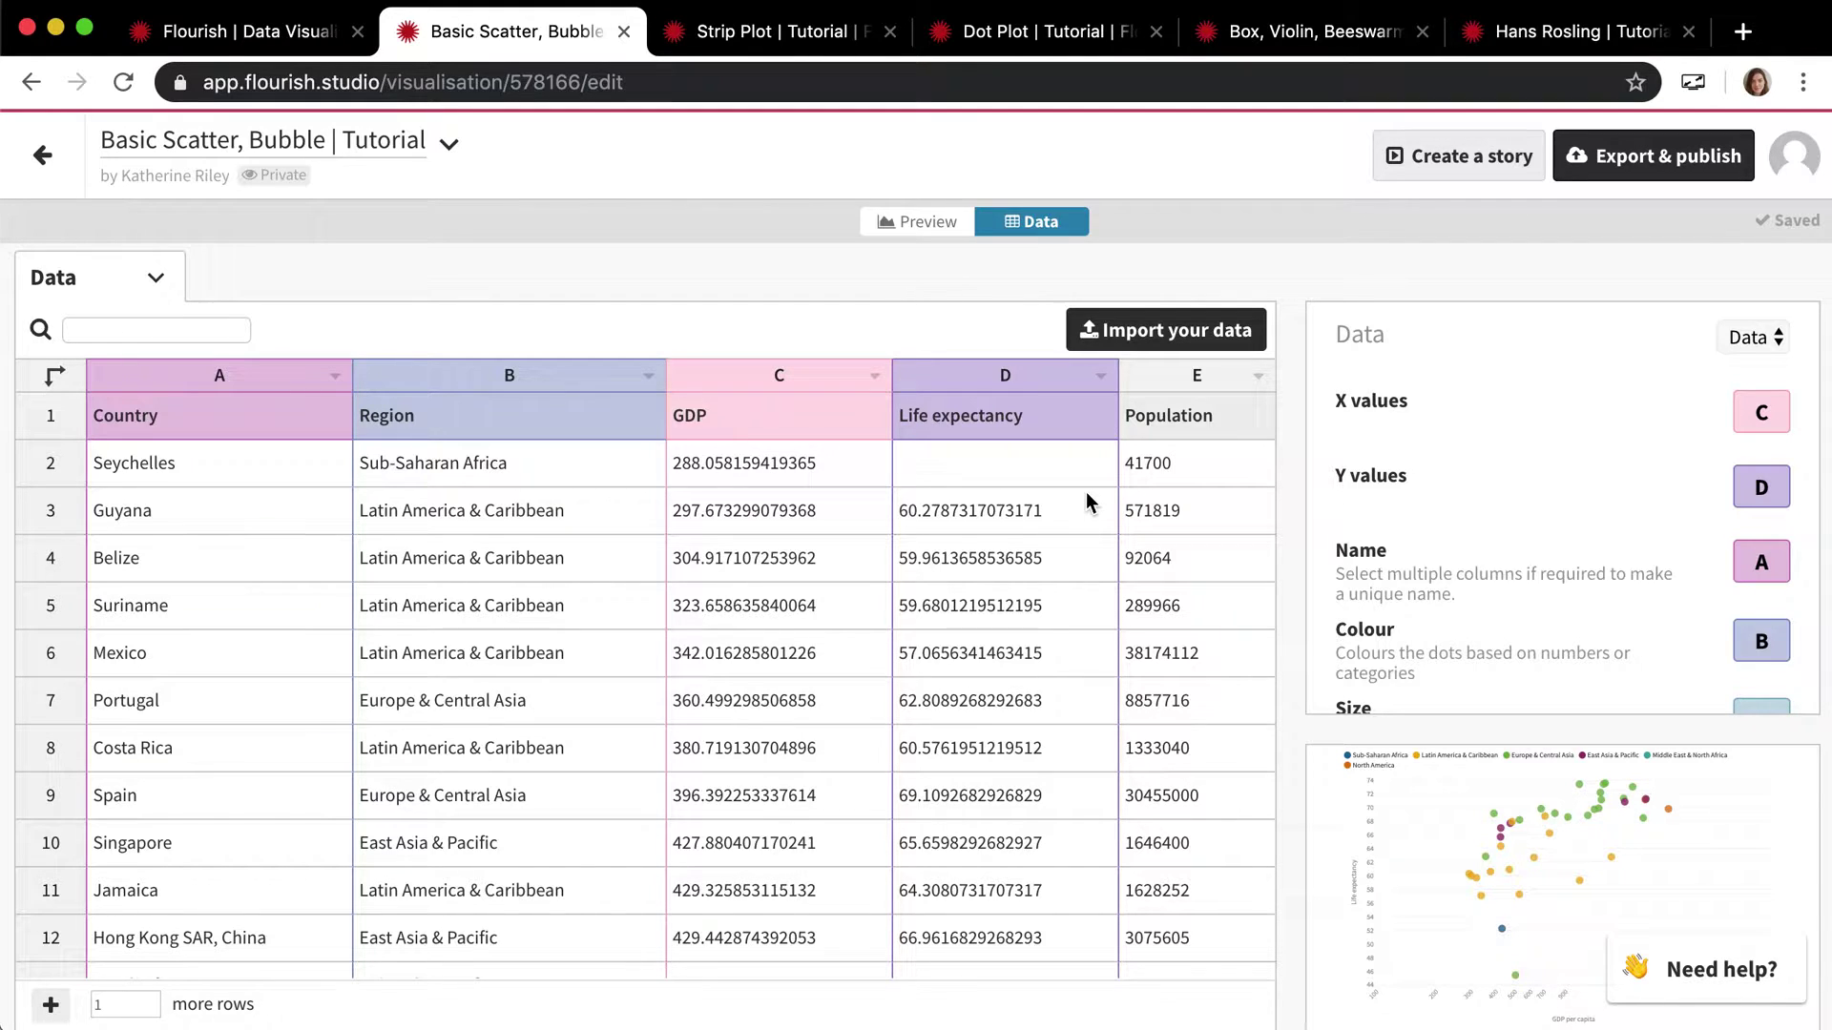
pyautogui.scroll(-3, 1536, 518)
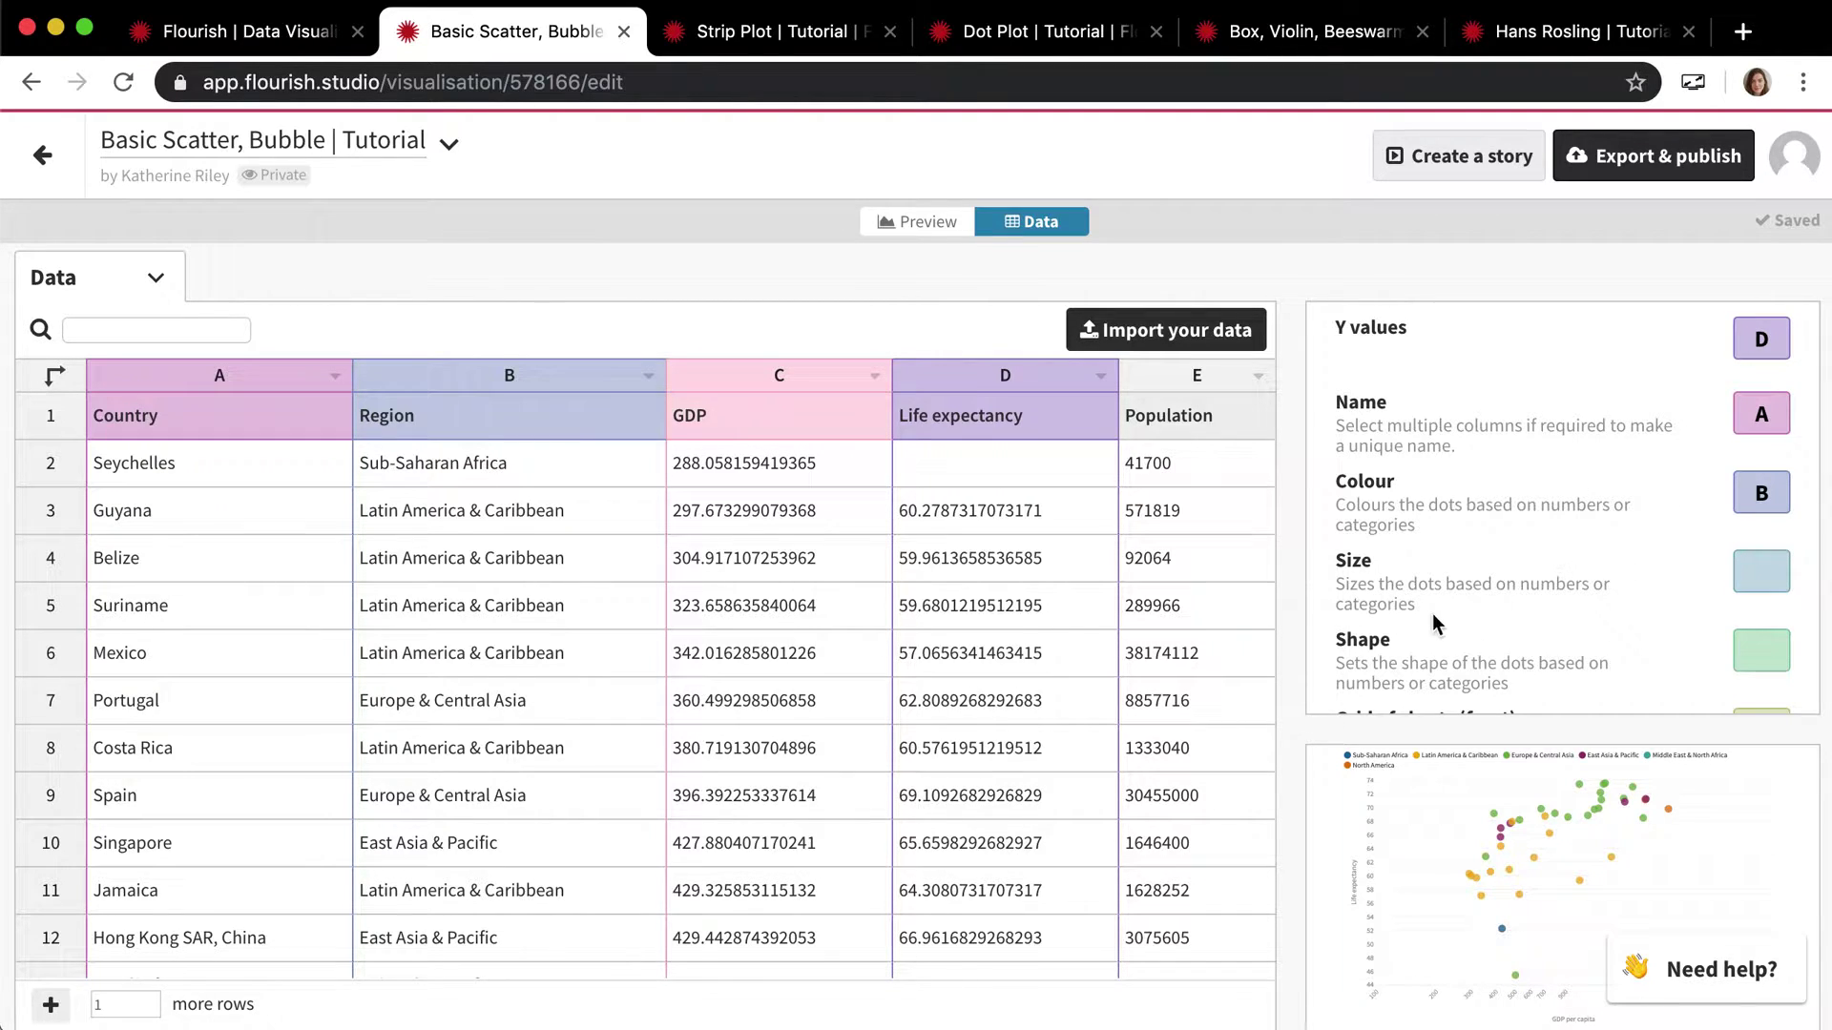
pyautogui.click(1772, 579)
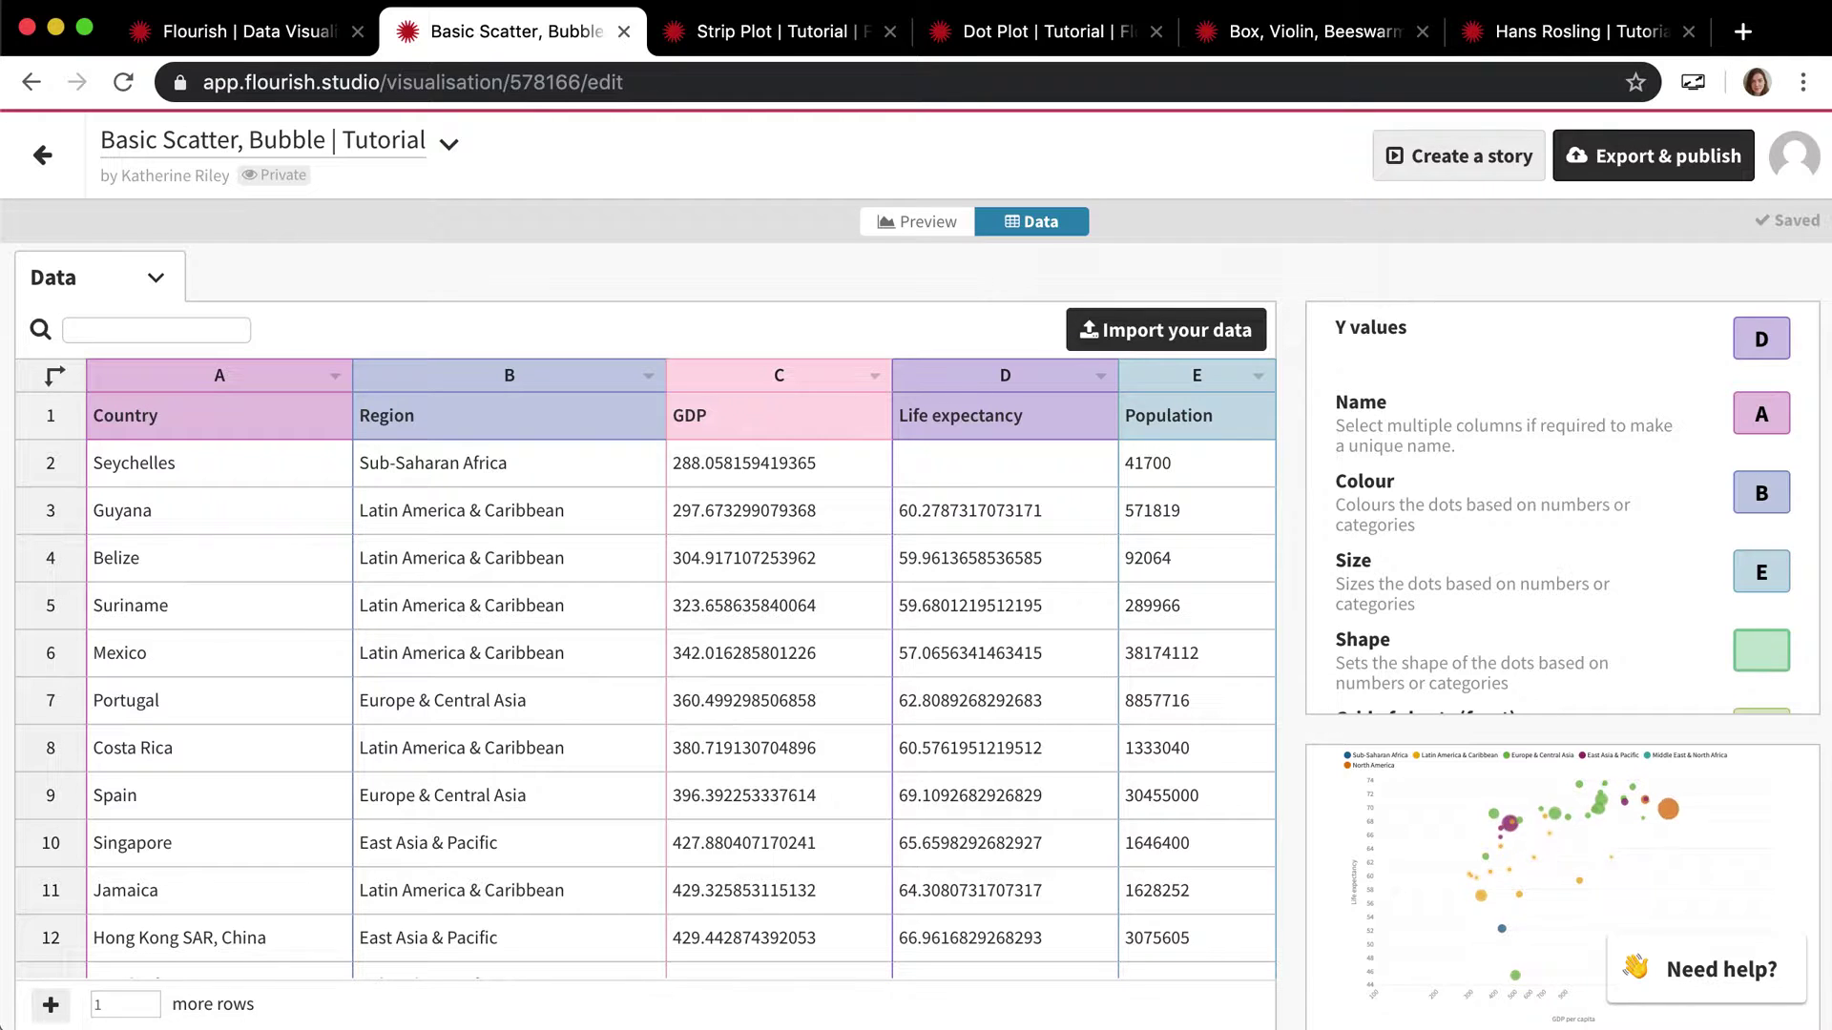
pyautogui.click(953, 221)
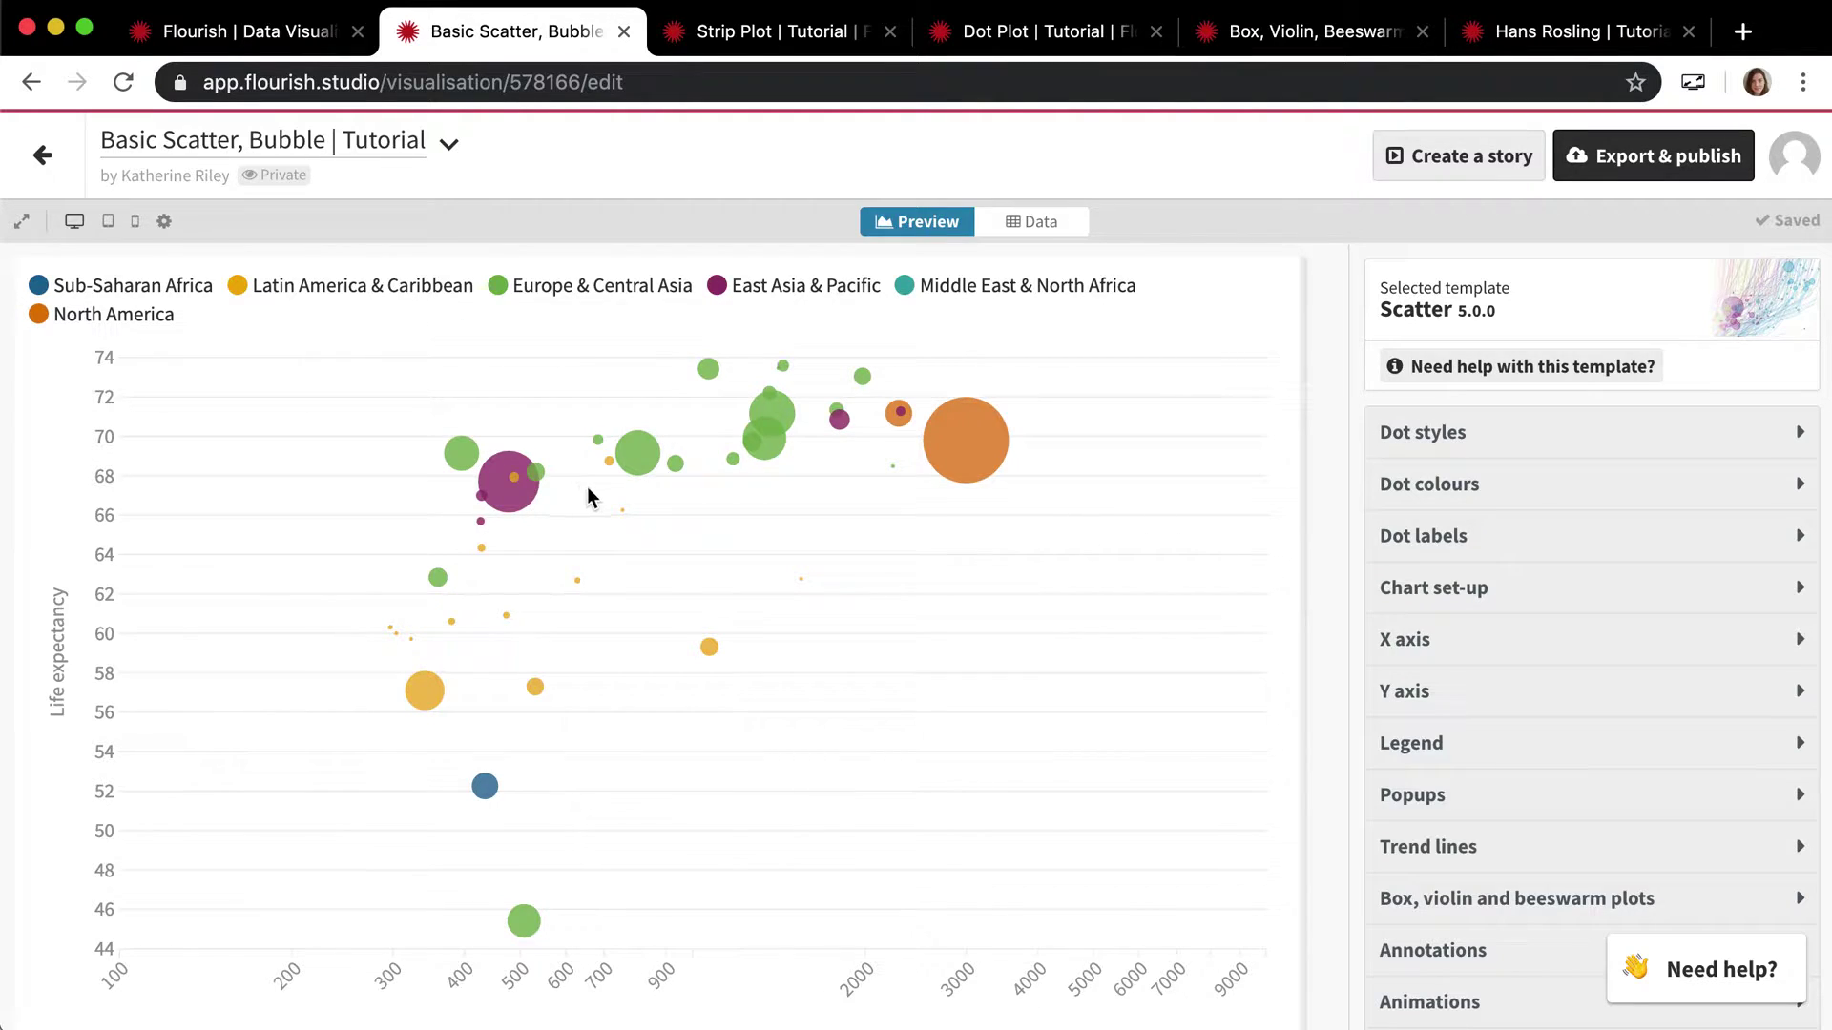
# Apply a pastel palette to the bubbles under Dot colours.
pyautogui.moveTo(520, 503)
pyautogui.click(1484, 494)
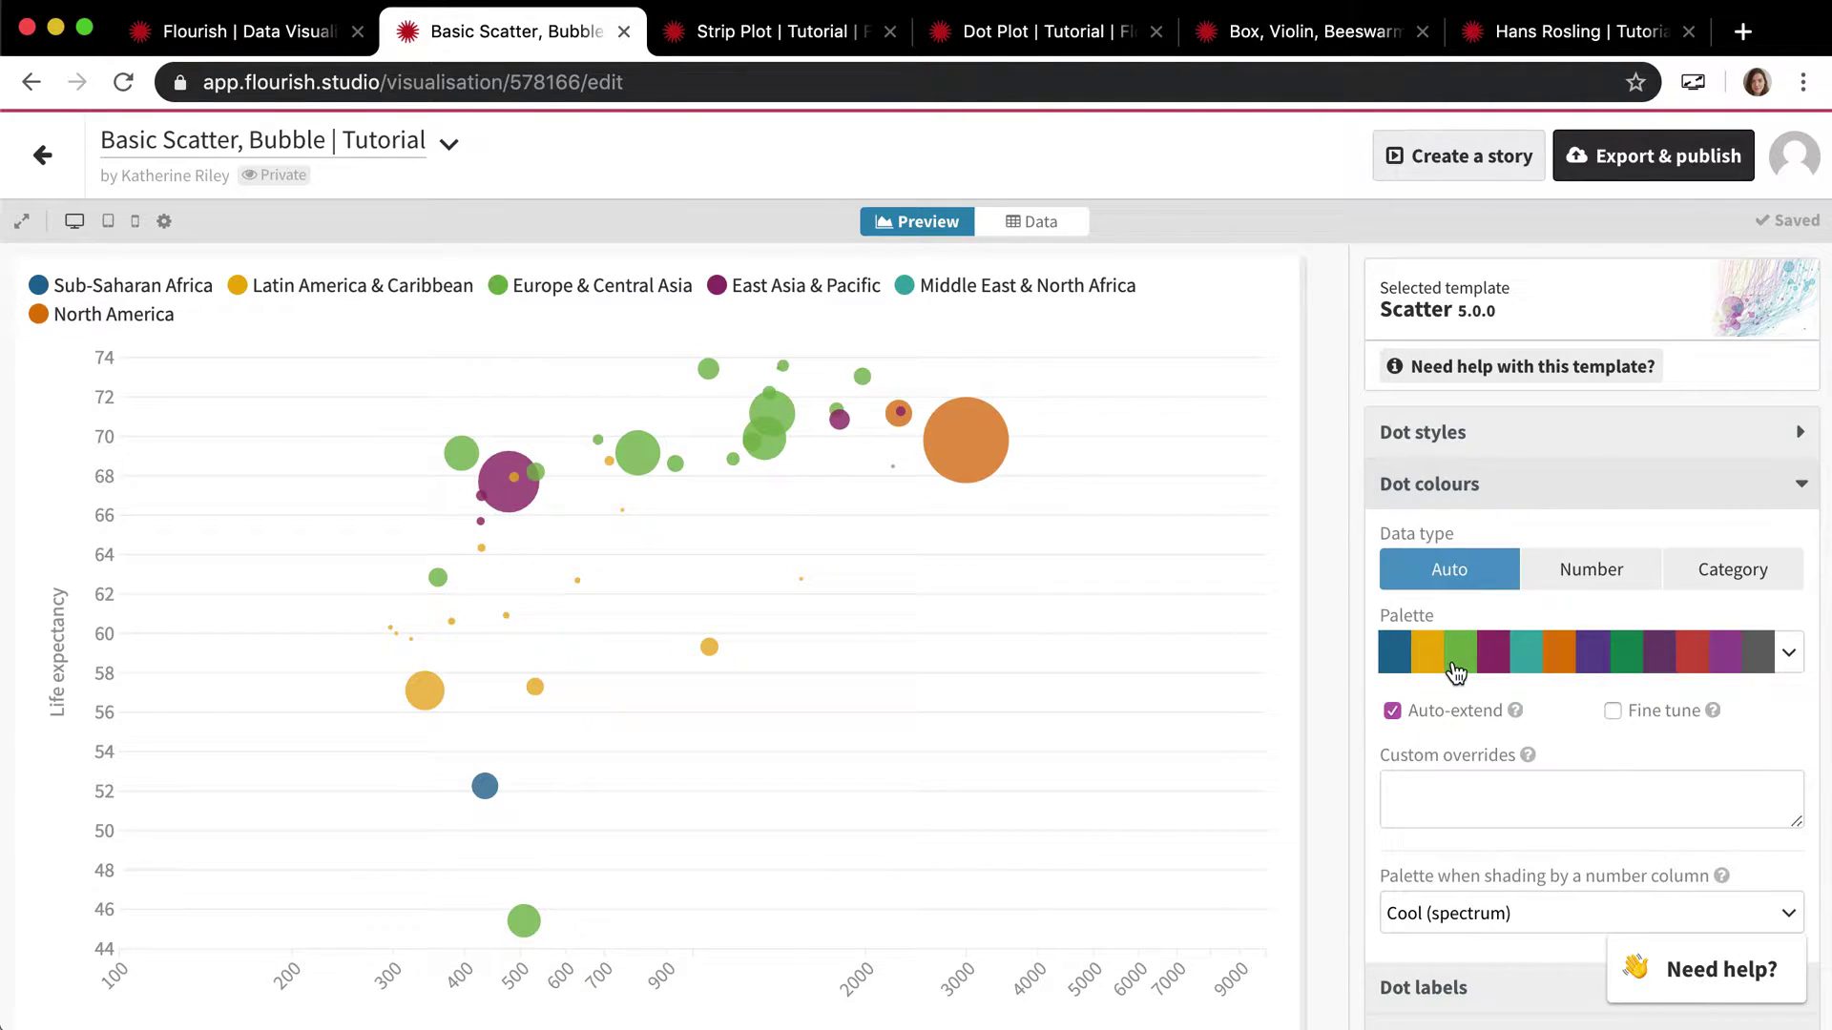
pyautogui.scroll(-2, 1451, 666)
pyautogui.scroll(1, 1469, 553)
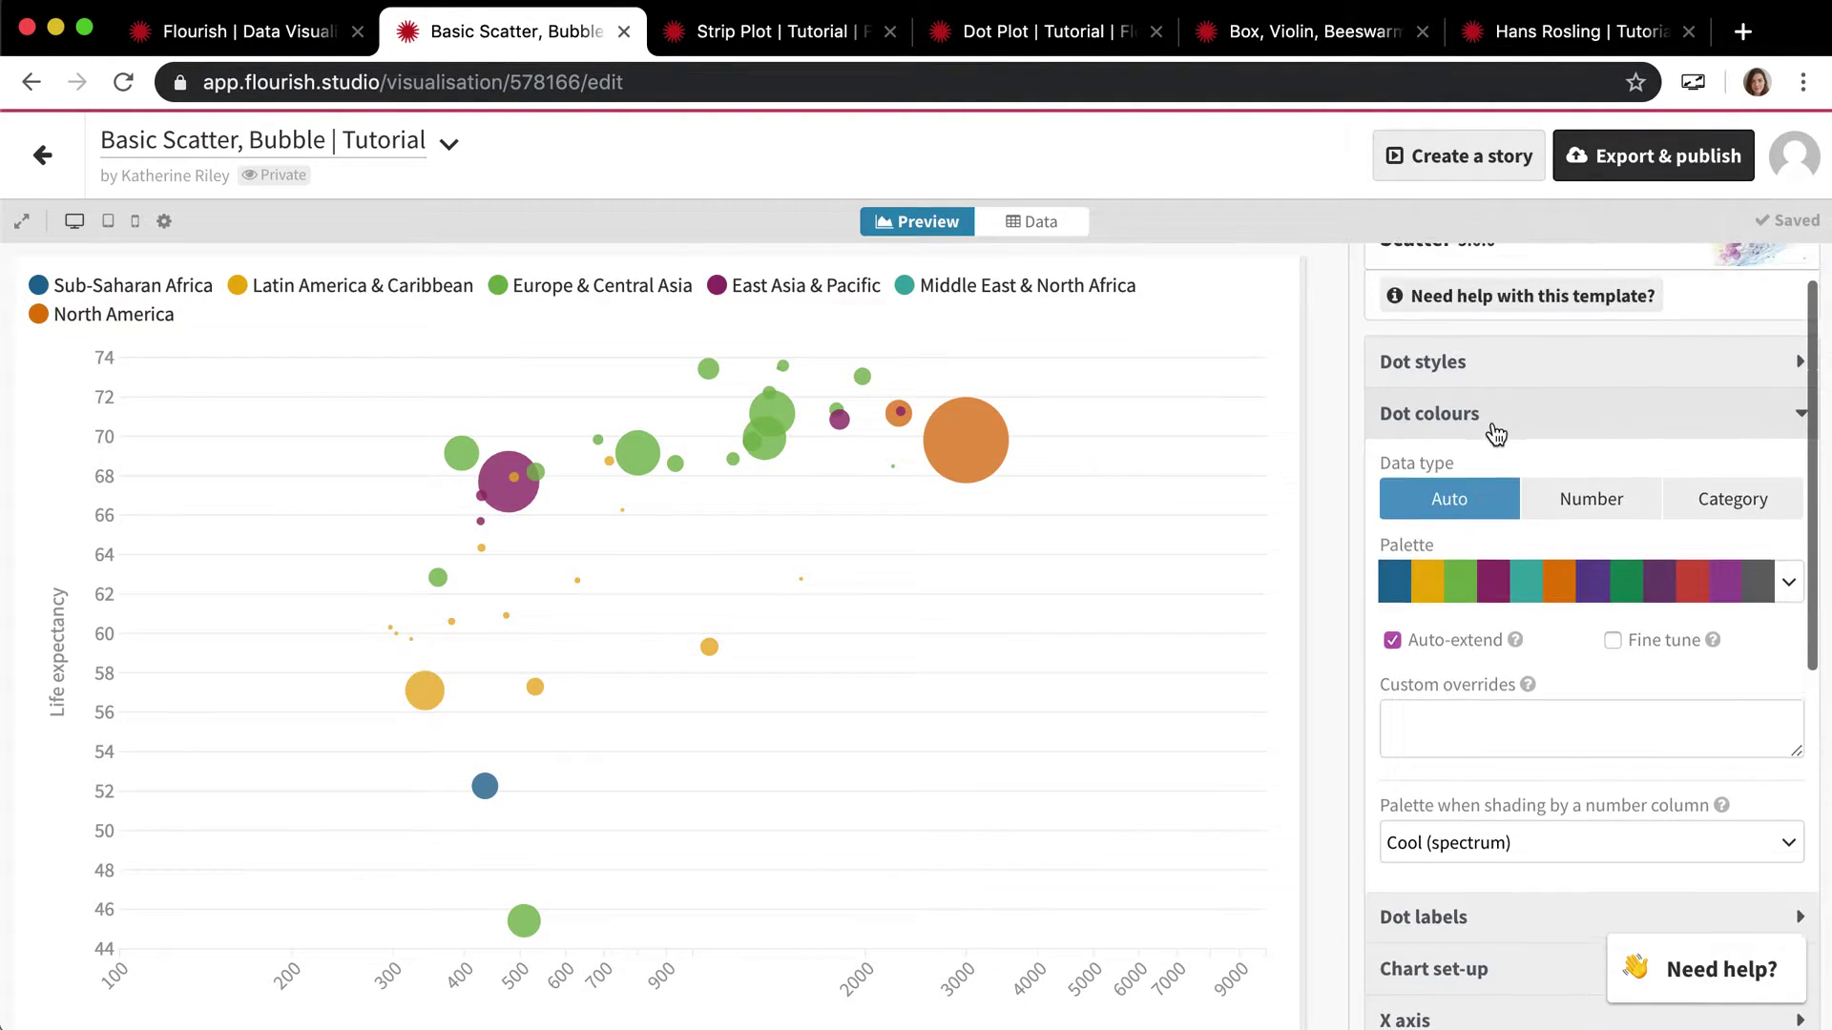
pyautogui.click(1685, 578)
pyautogui.click(1513, 761)
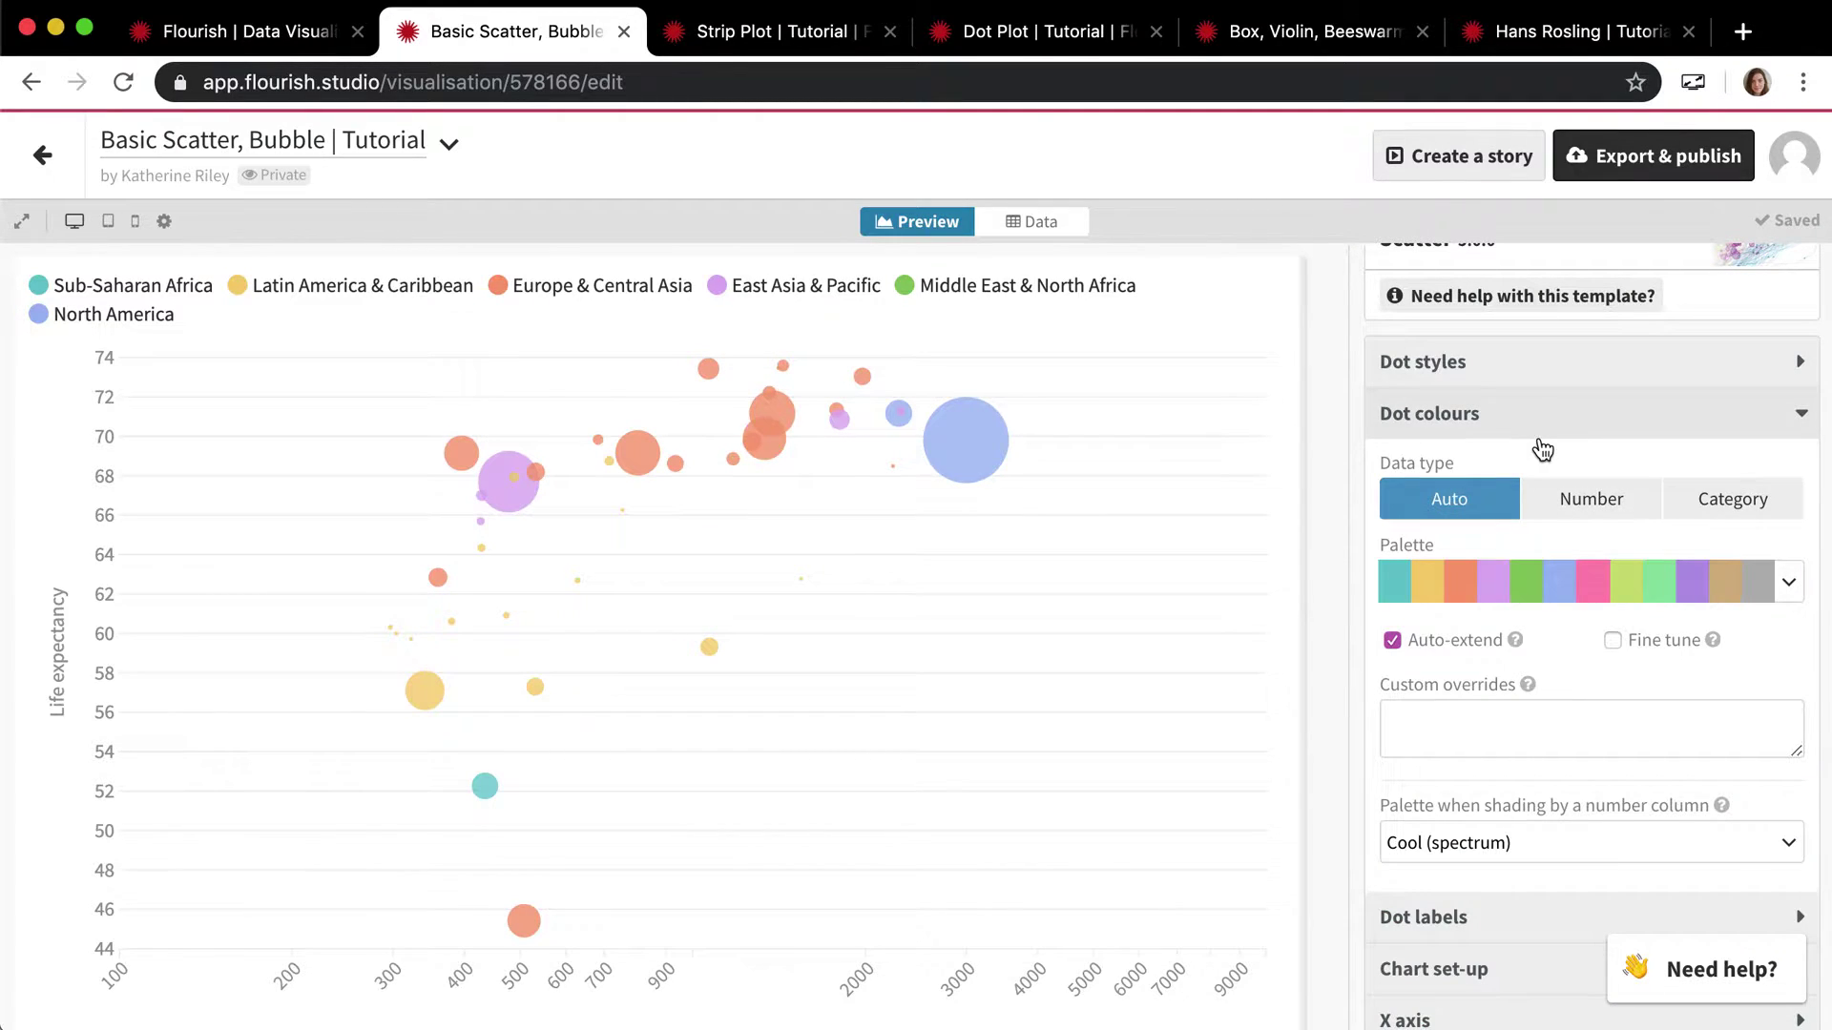
pyautogui.click(1543, 434)
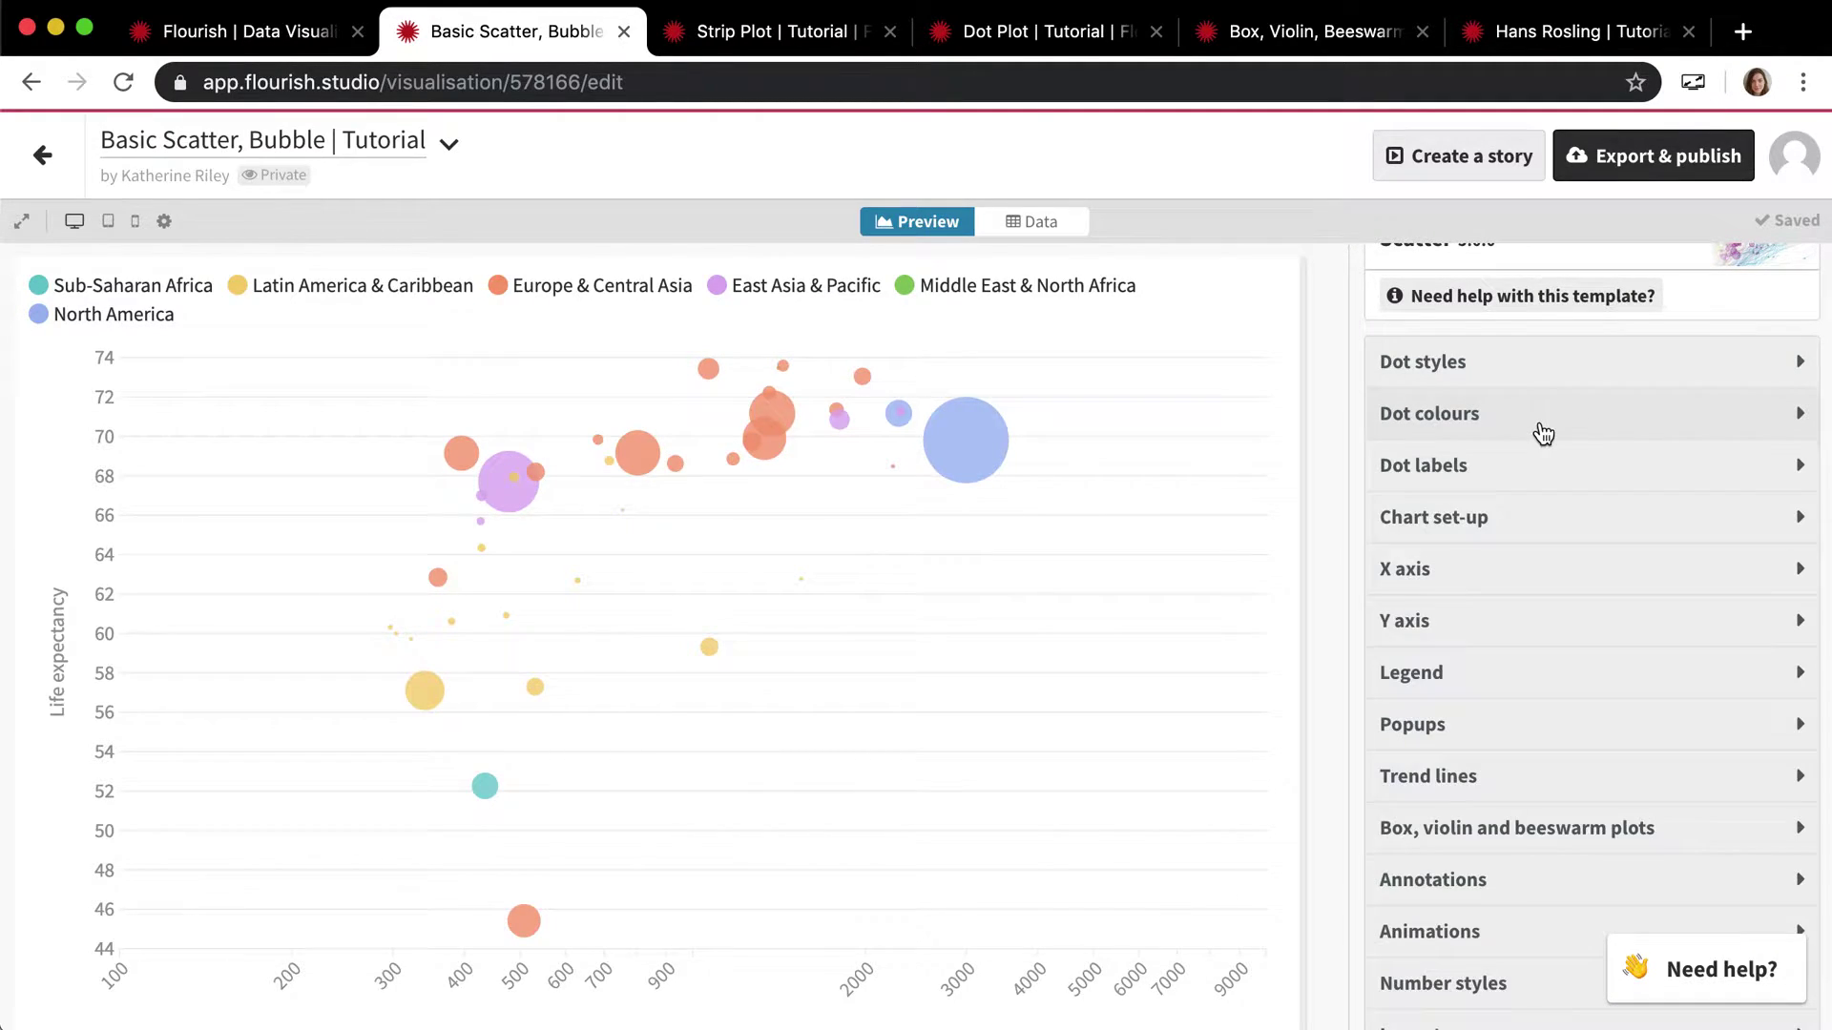
pyautogui.click(1530, 406)
# Set dot opacity to 0.5 and switch the bubble palette to Flourish 2.
pyautogui.click(1527, 367)
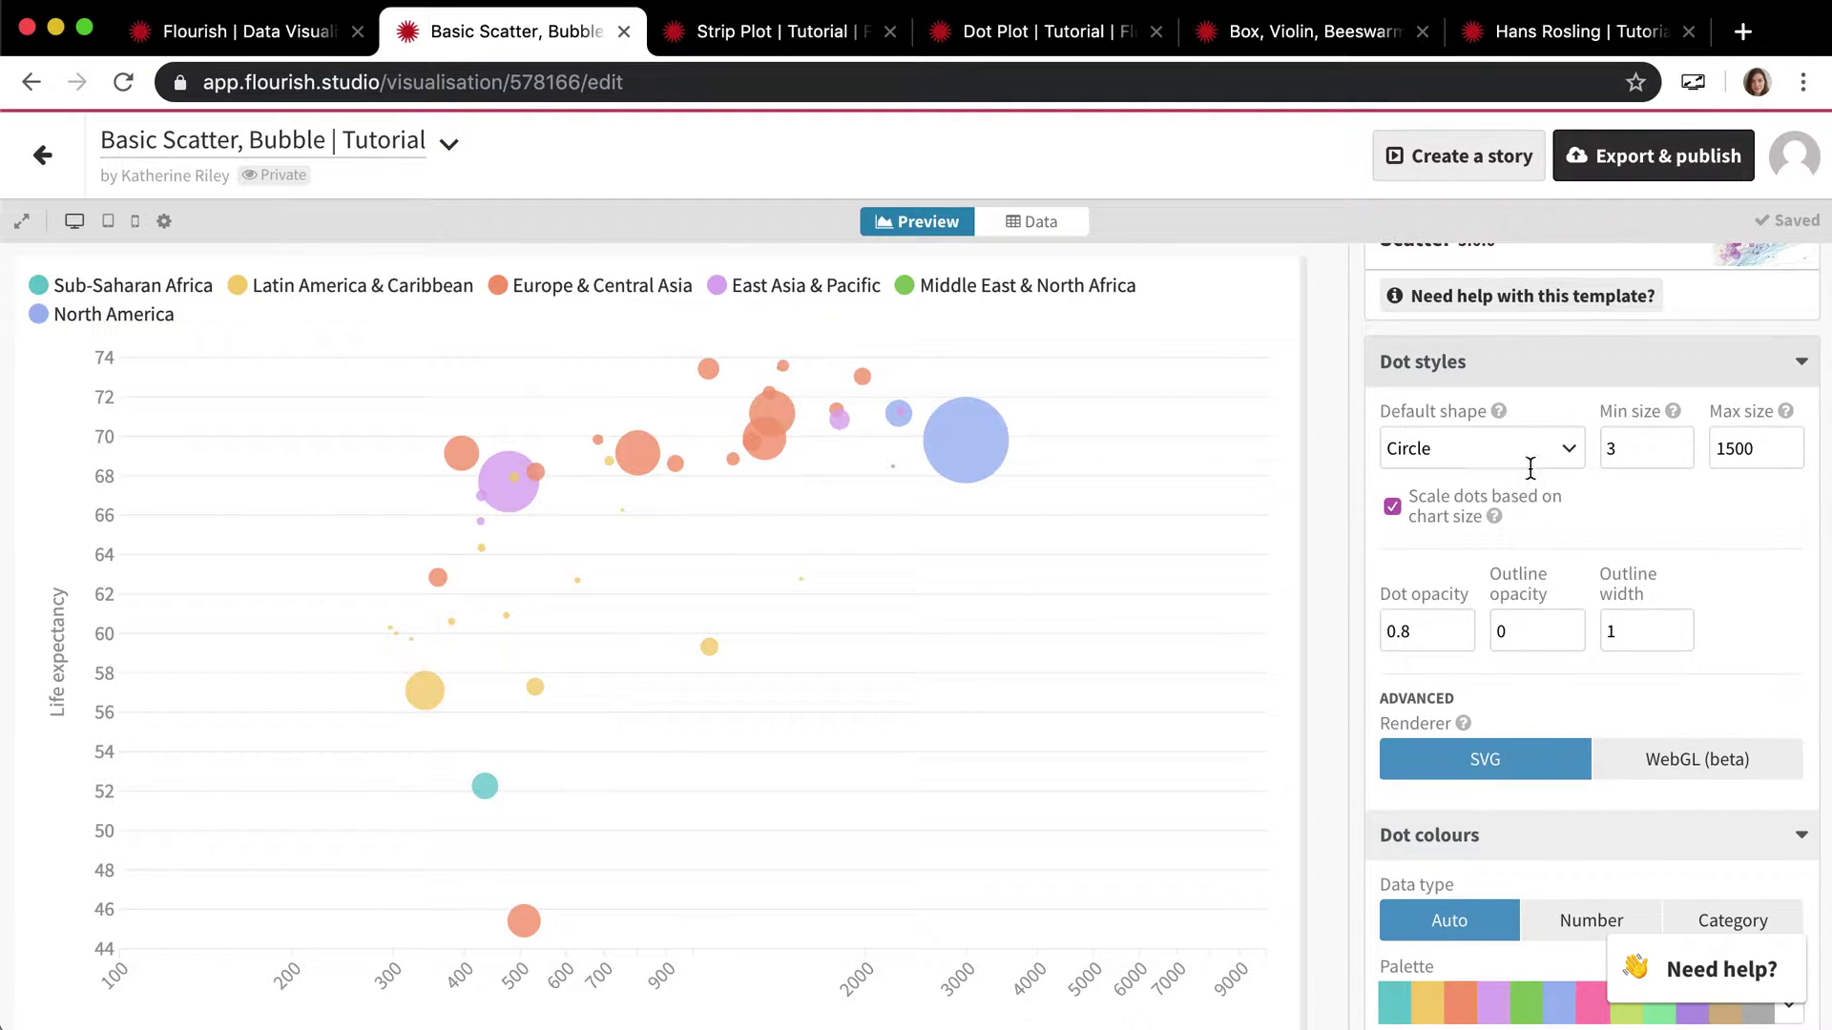
pyautogui.click(1432, 634)
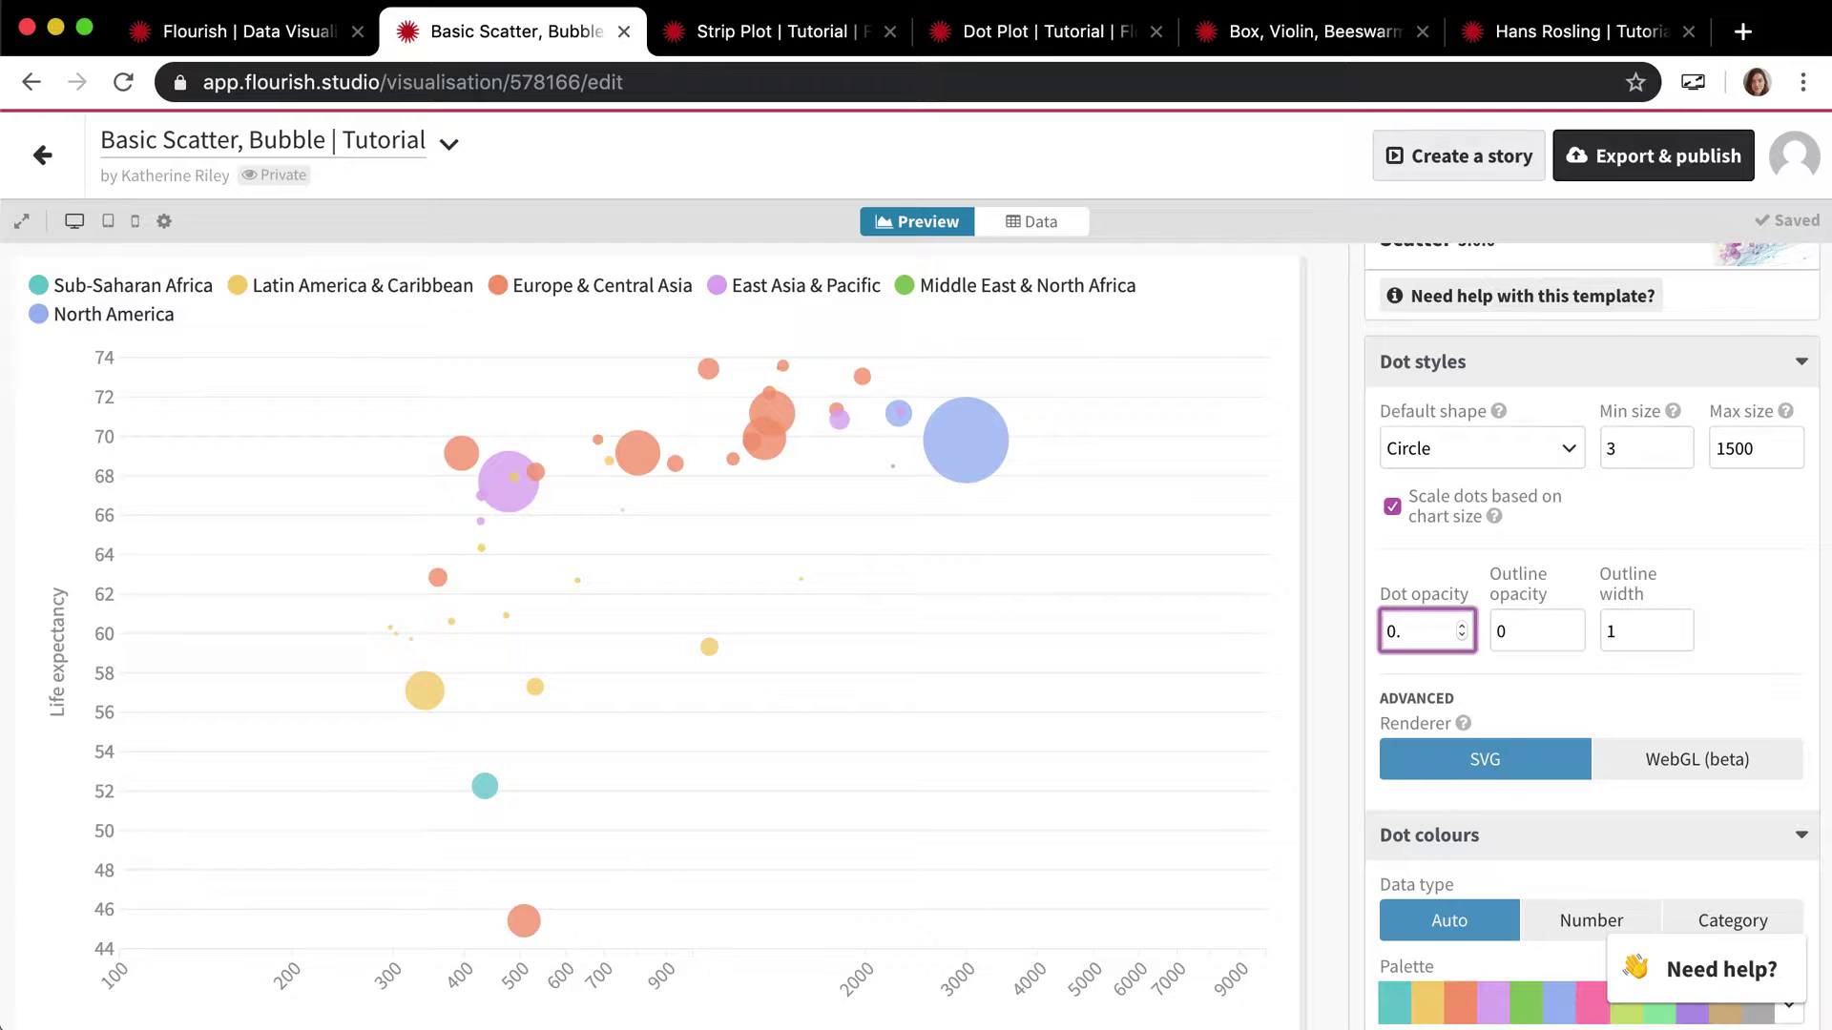
pyautogui.press('Tab')
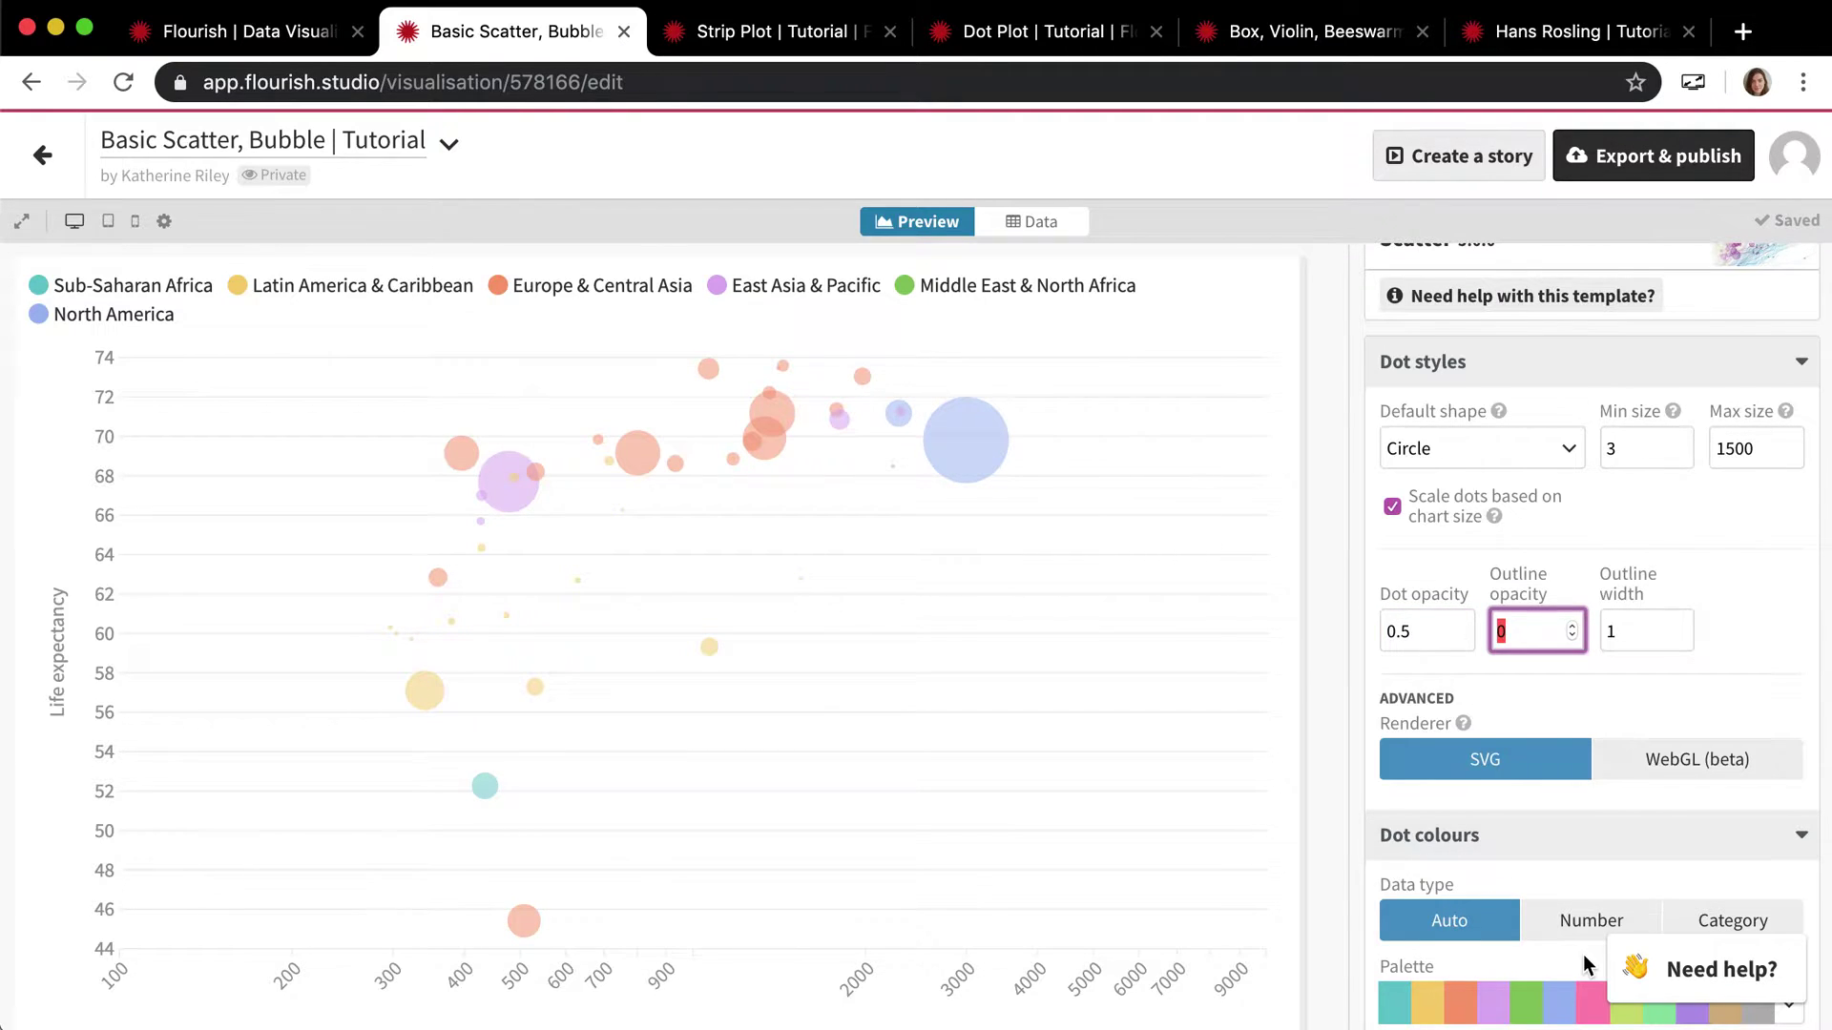
pyautogui.scroll(-3, 1582, 954)
pyautogui.click(1541, 863)
pyautogui.click(1521, 930)
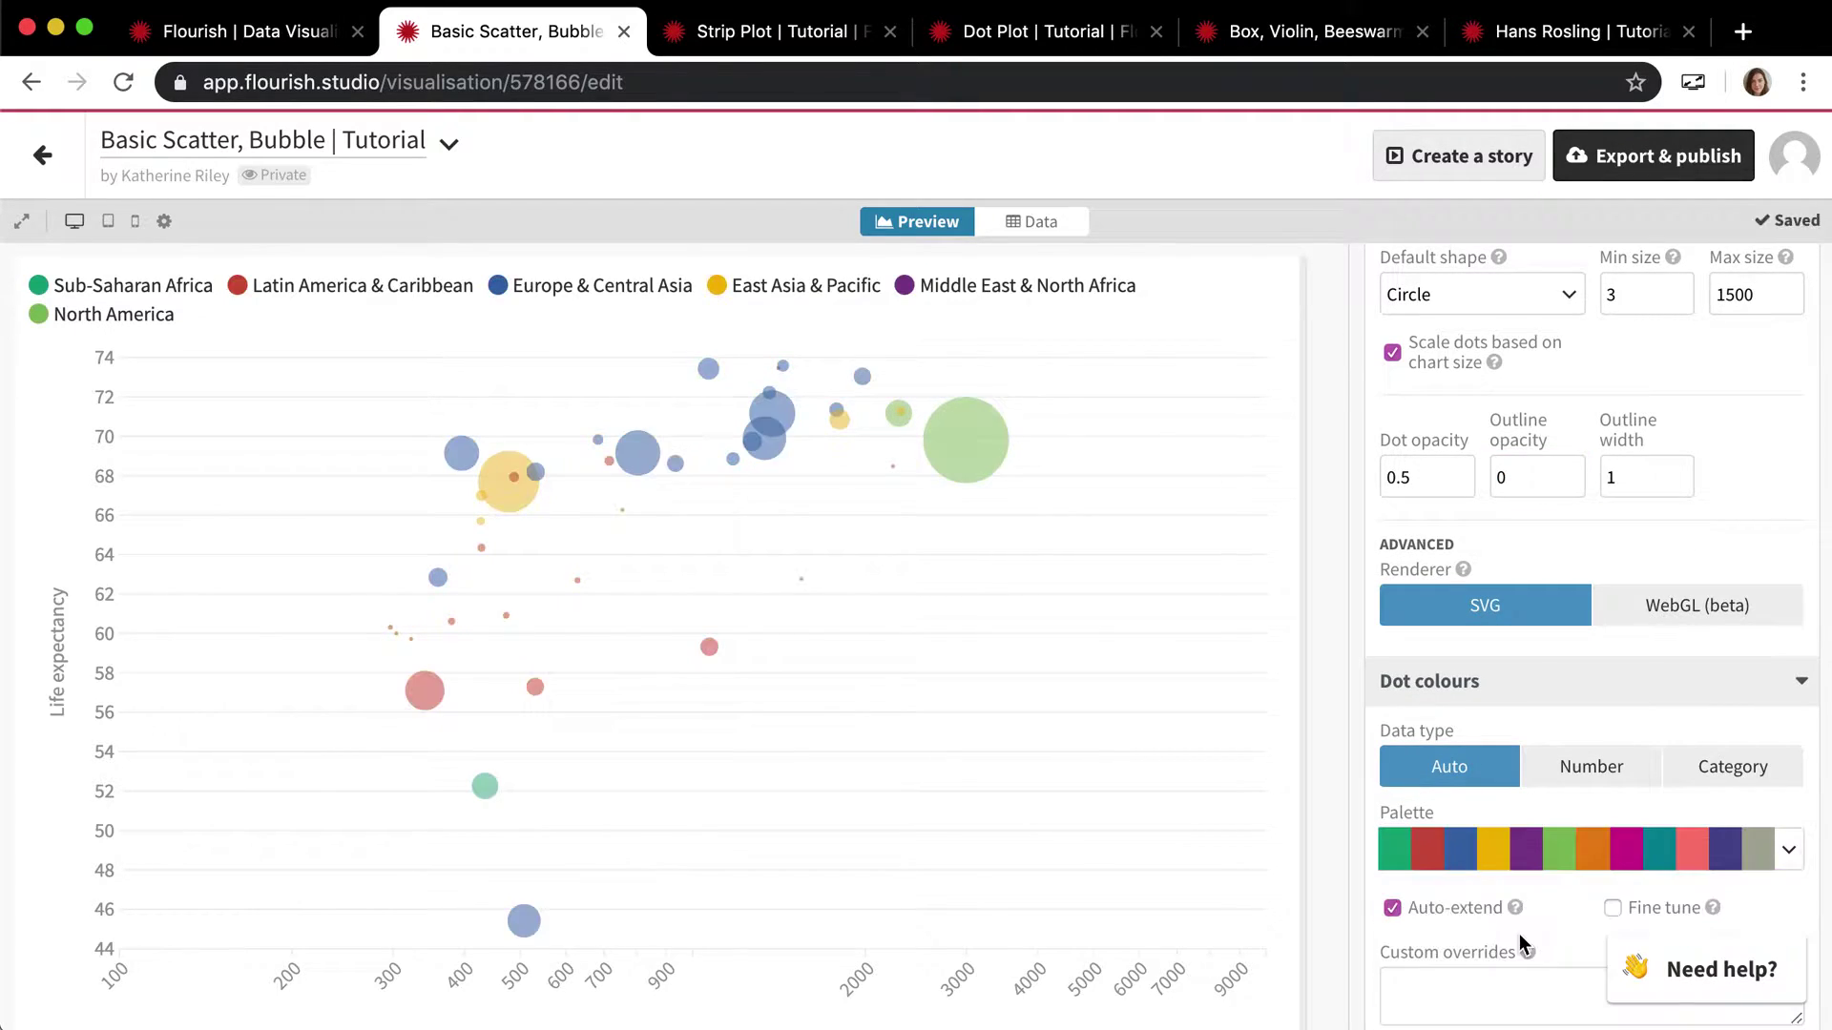
pyautogui.click(1483, 685)
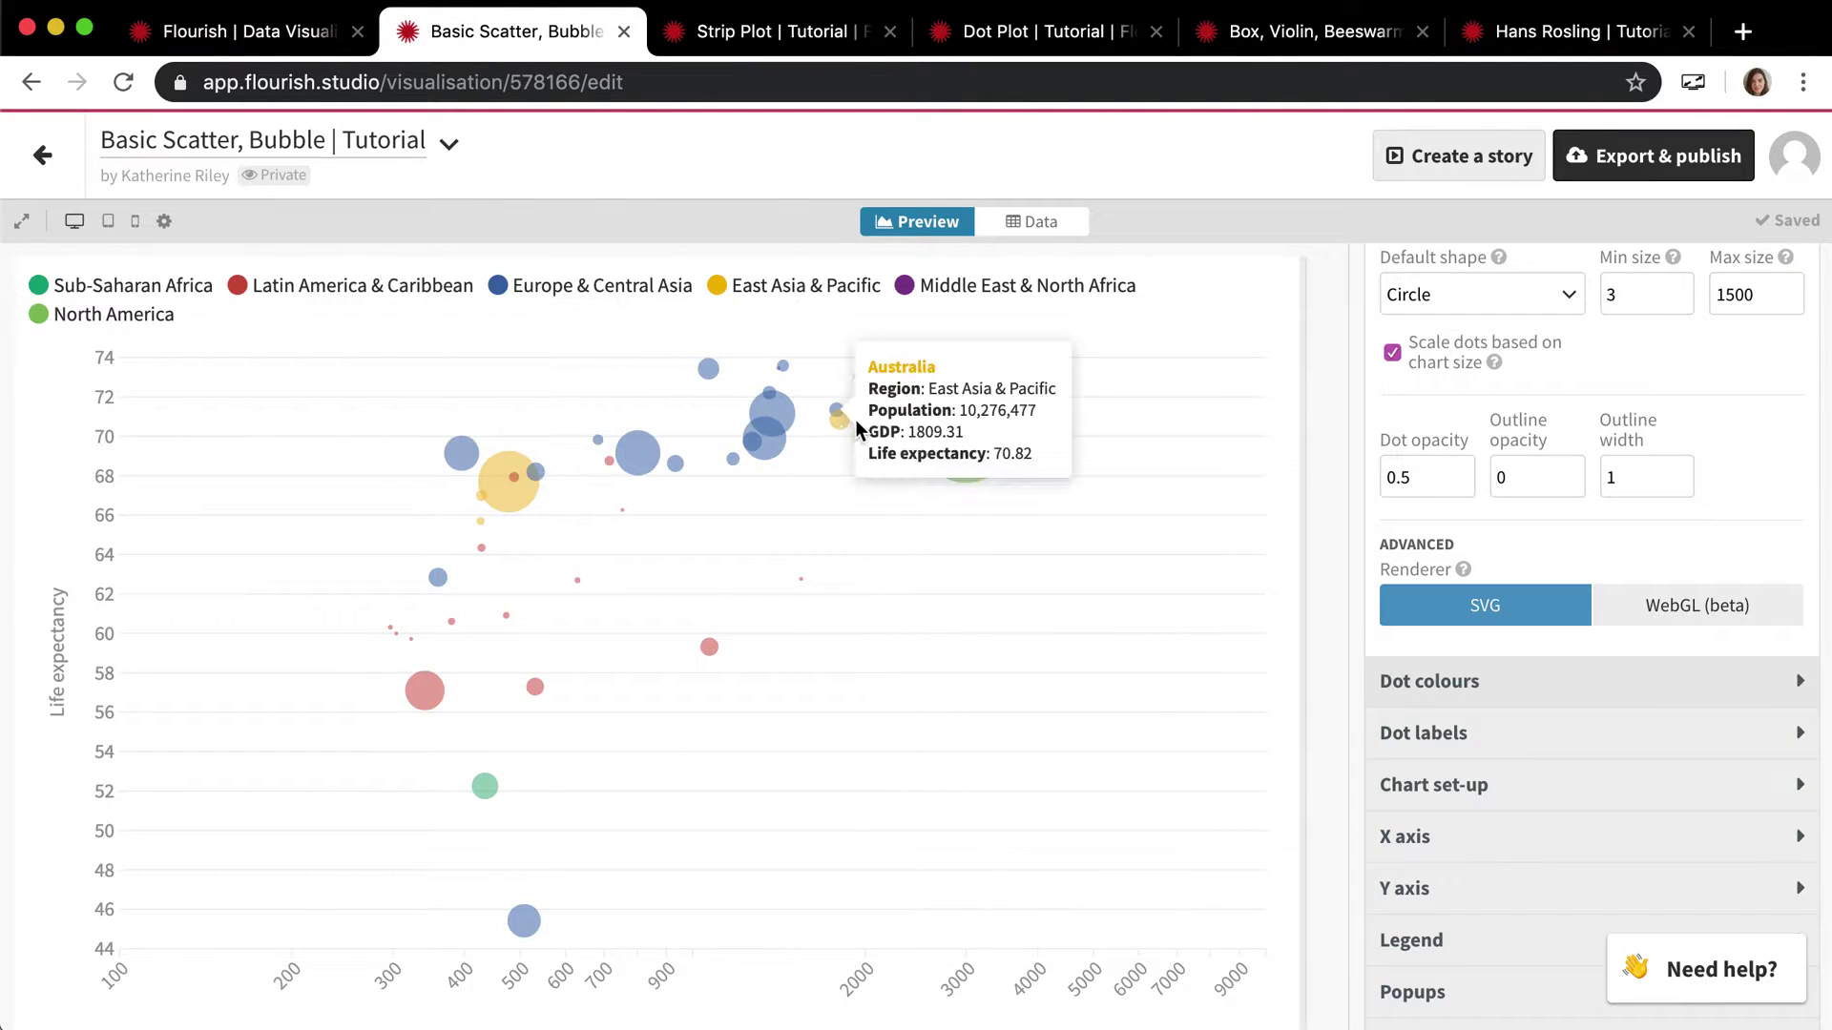
# Set the bubble outline opacity to 0.3.
pyautogui.moveTo(982, 442)
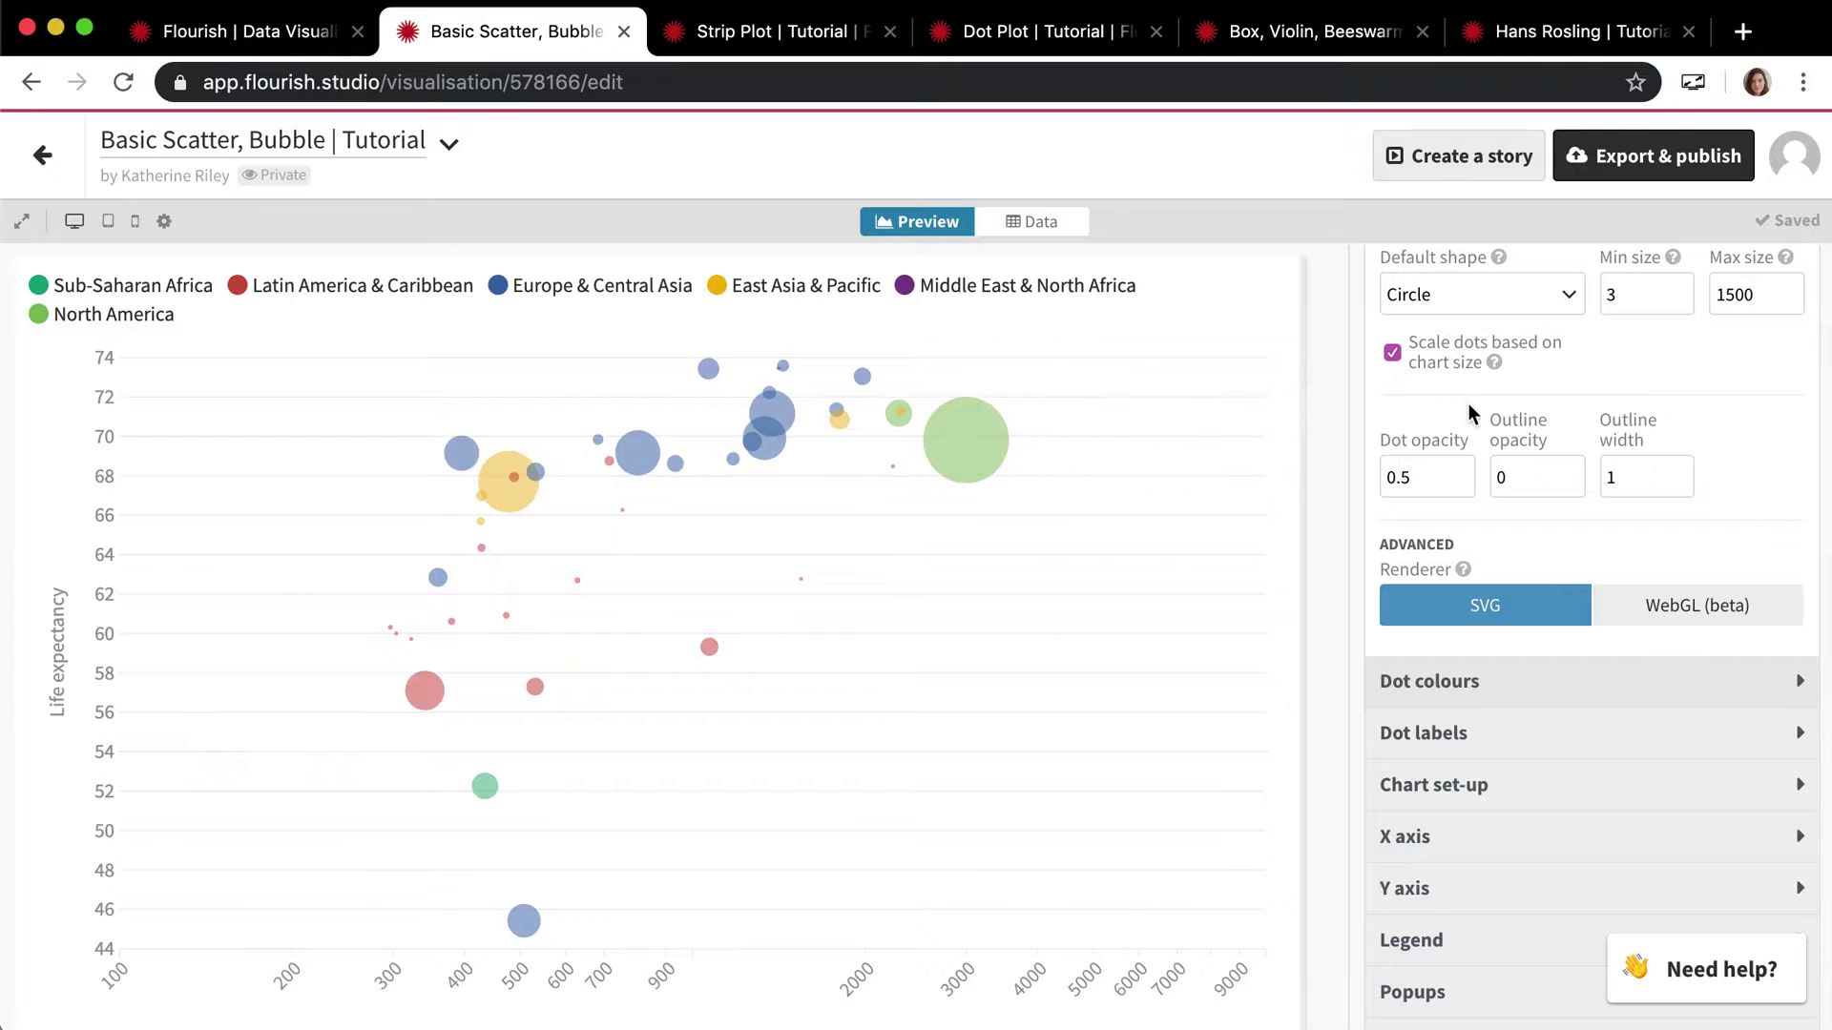
pyautogui.scroll(1, 1471, 406)
pyautogui.click(1512, 494)
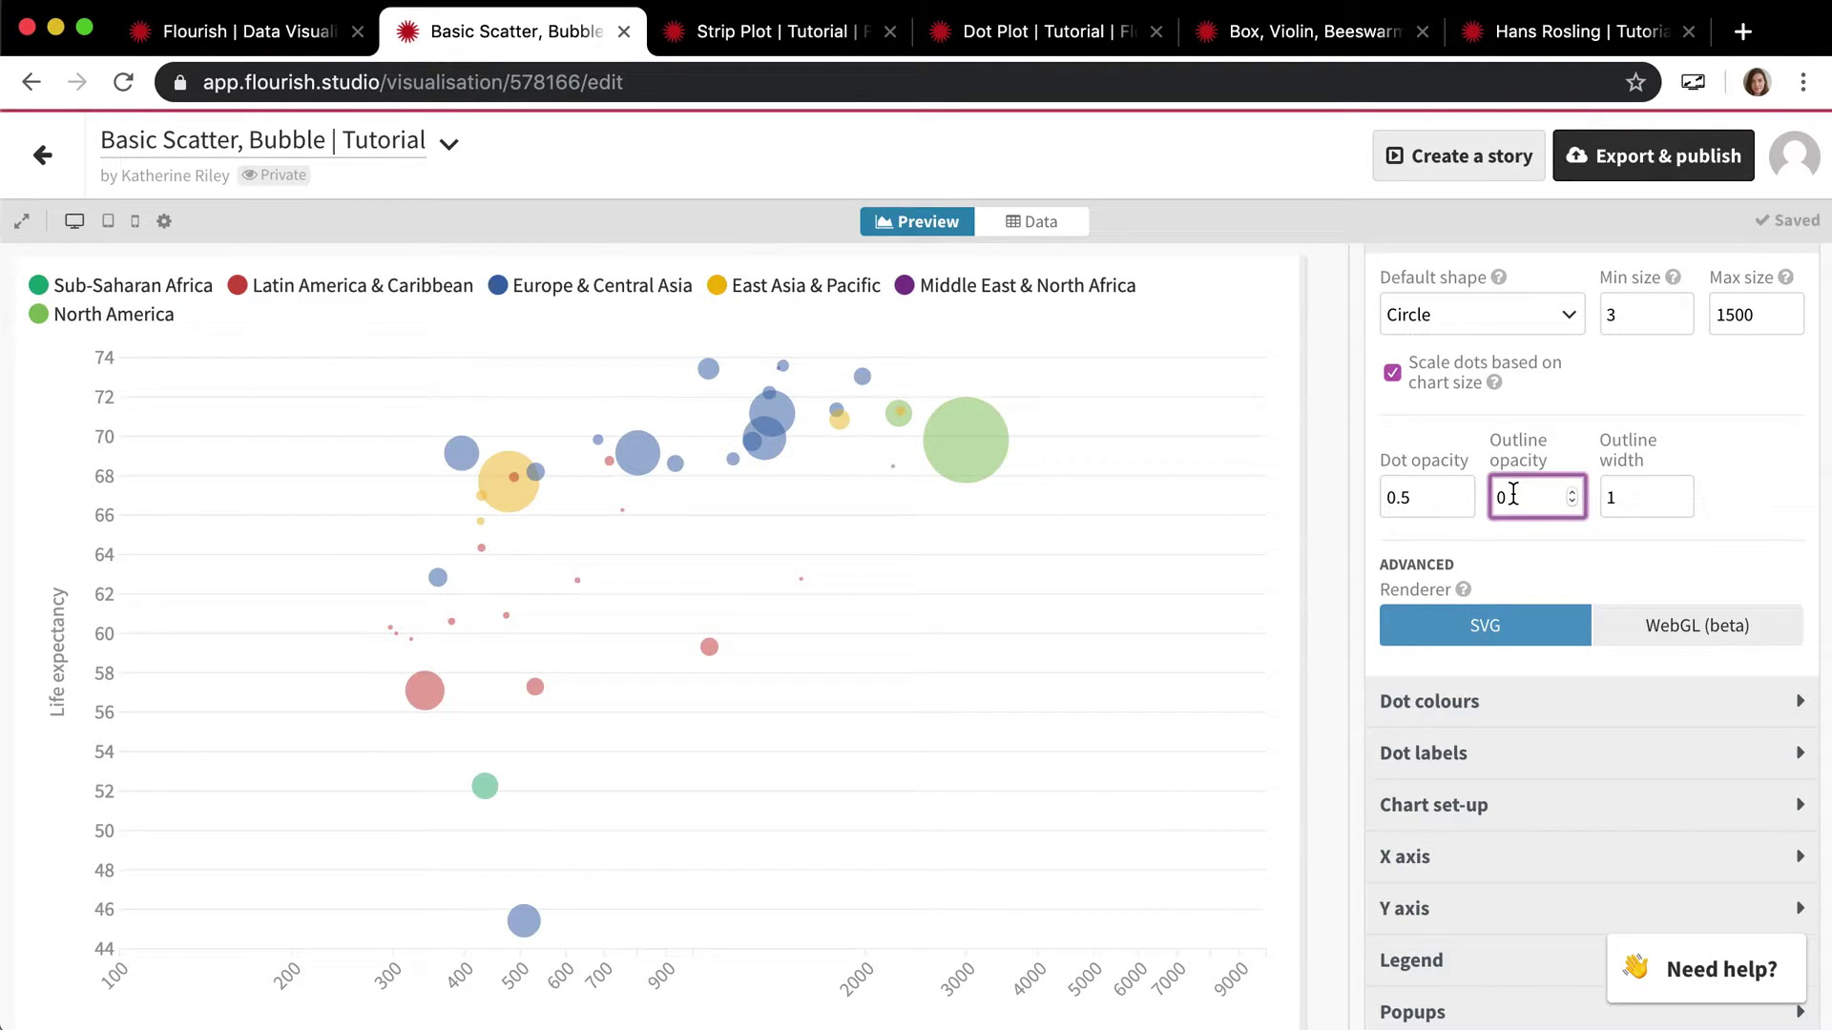
pyautogui.press('Tab')
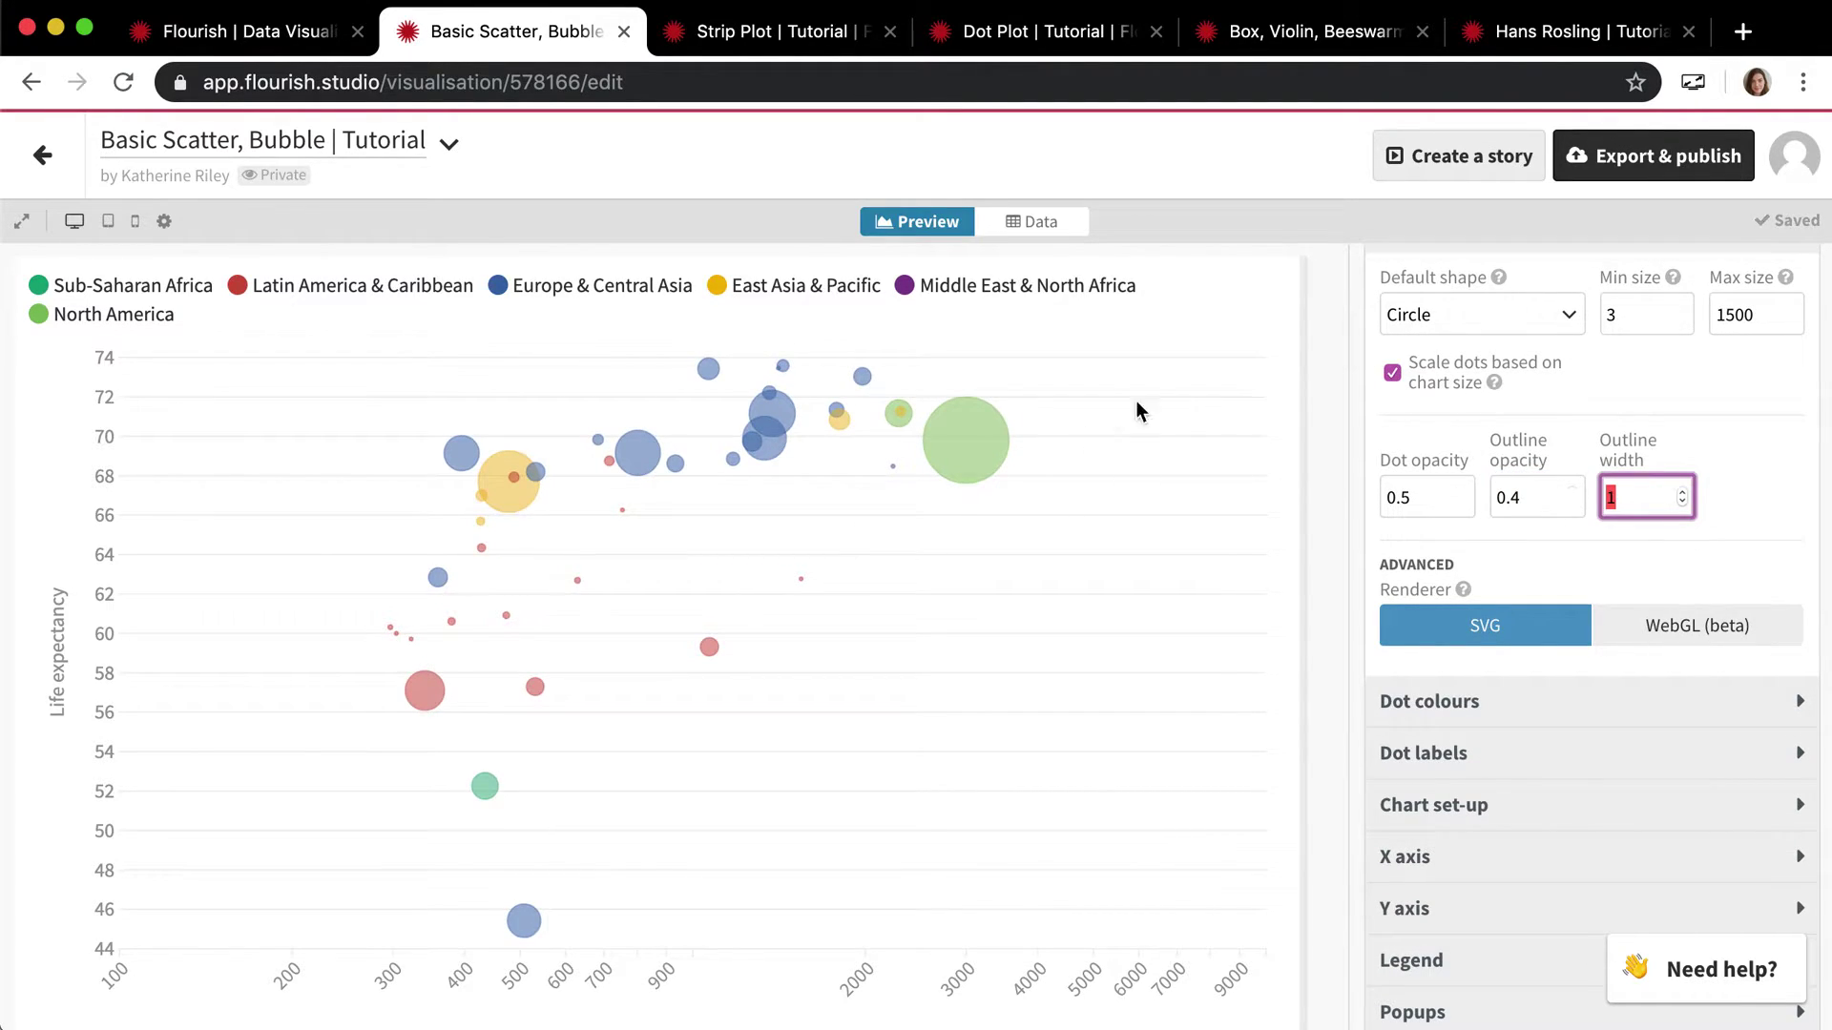
pyautogui.click(1544, 496)
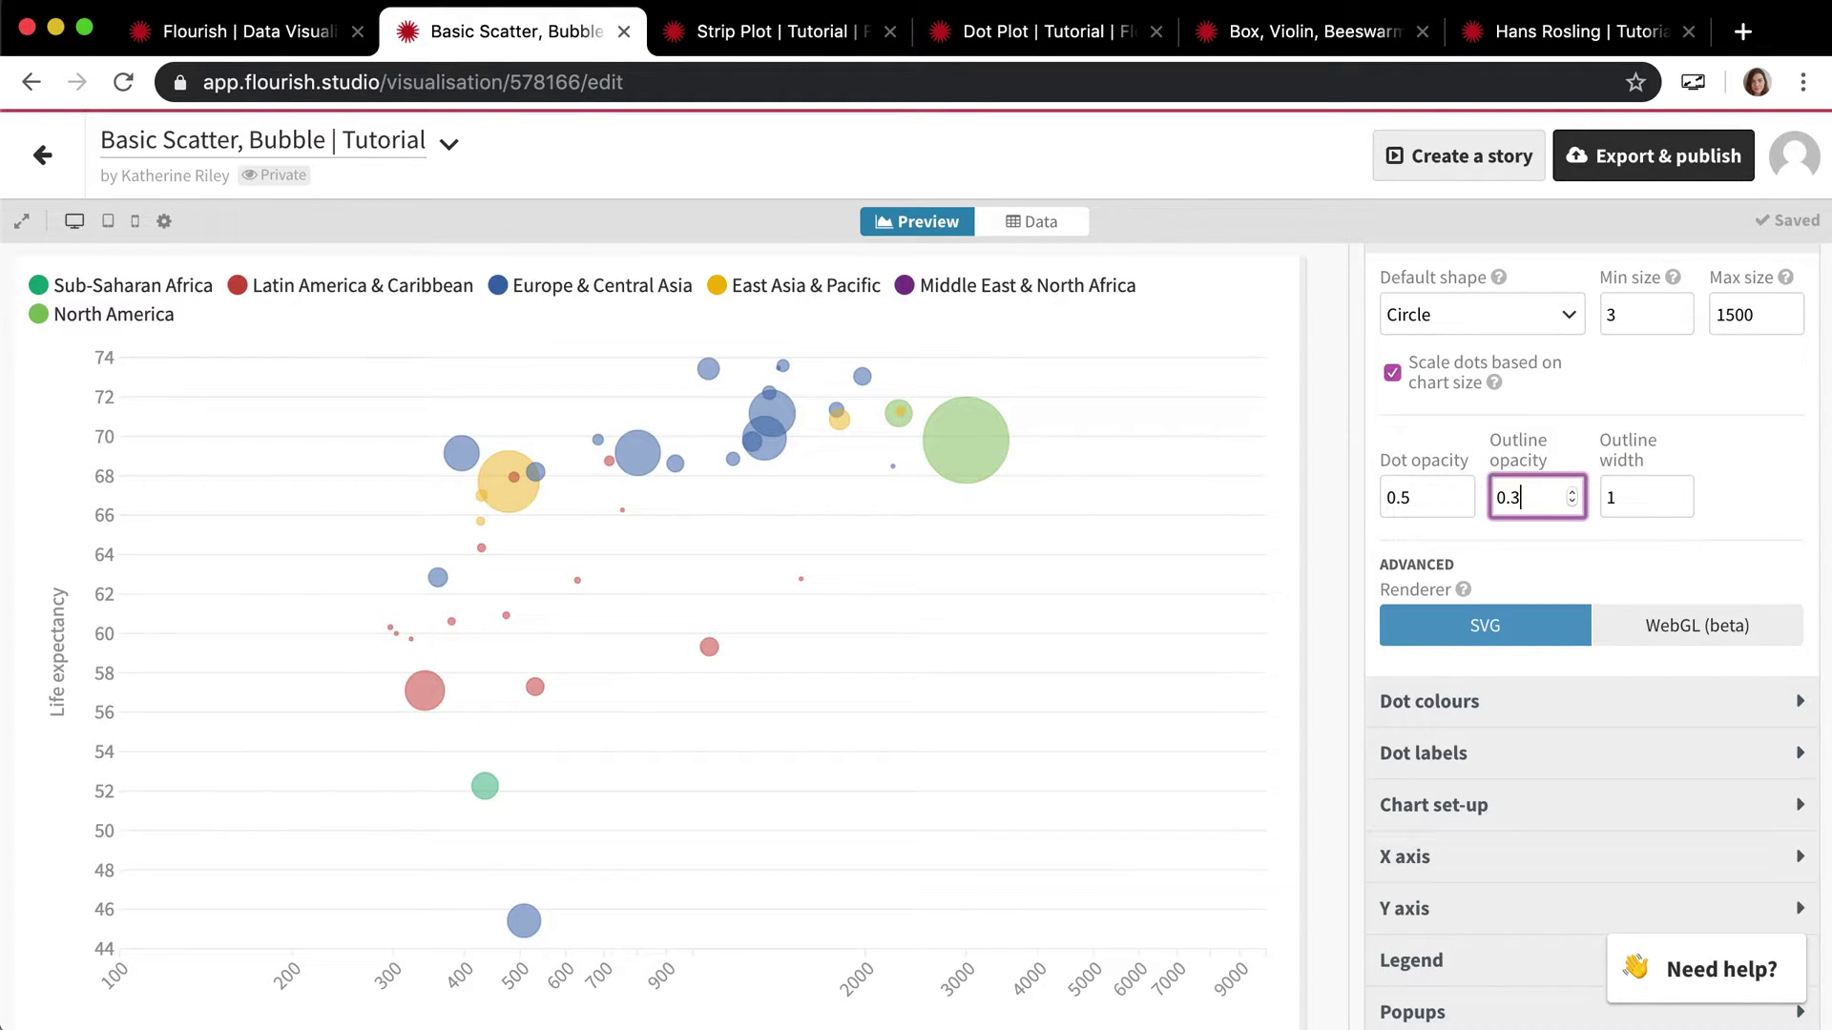
pyautogui.press('Tab')
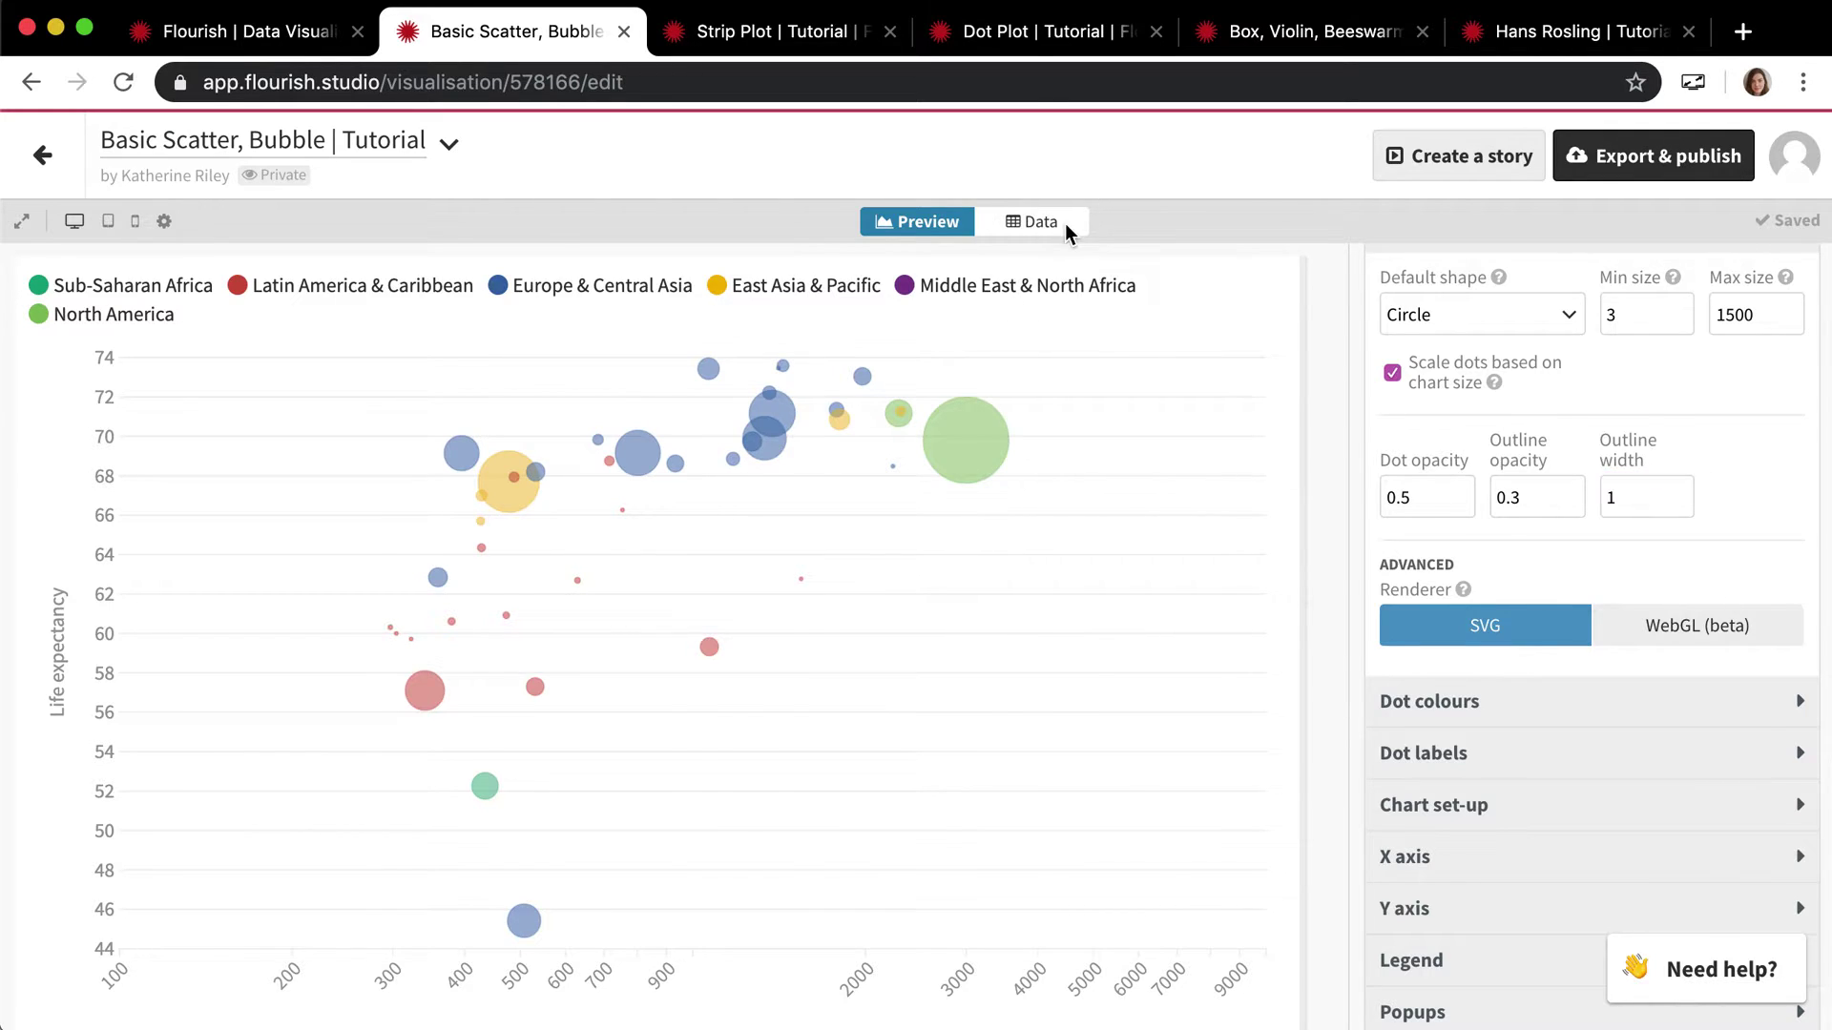
pyautogui.click(1035, 221)
# In the preview, expand the X axis settings and turn on log scale for GDP per capita.
pyautogui.click(931, 227)
pyautogui.scroll(3, 1443, 290)
pyautogui.click(1452, 393)
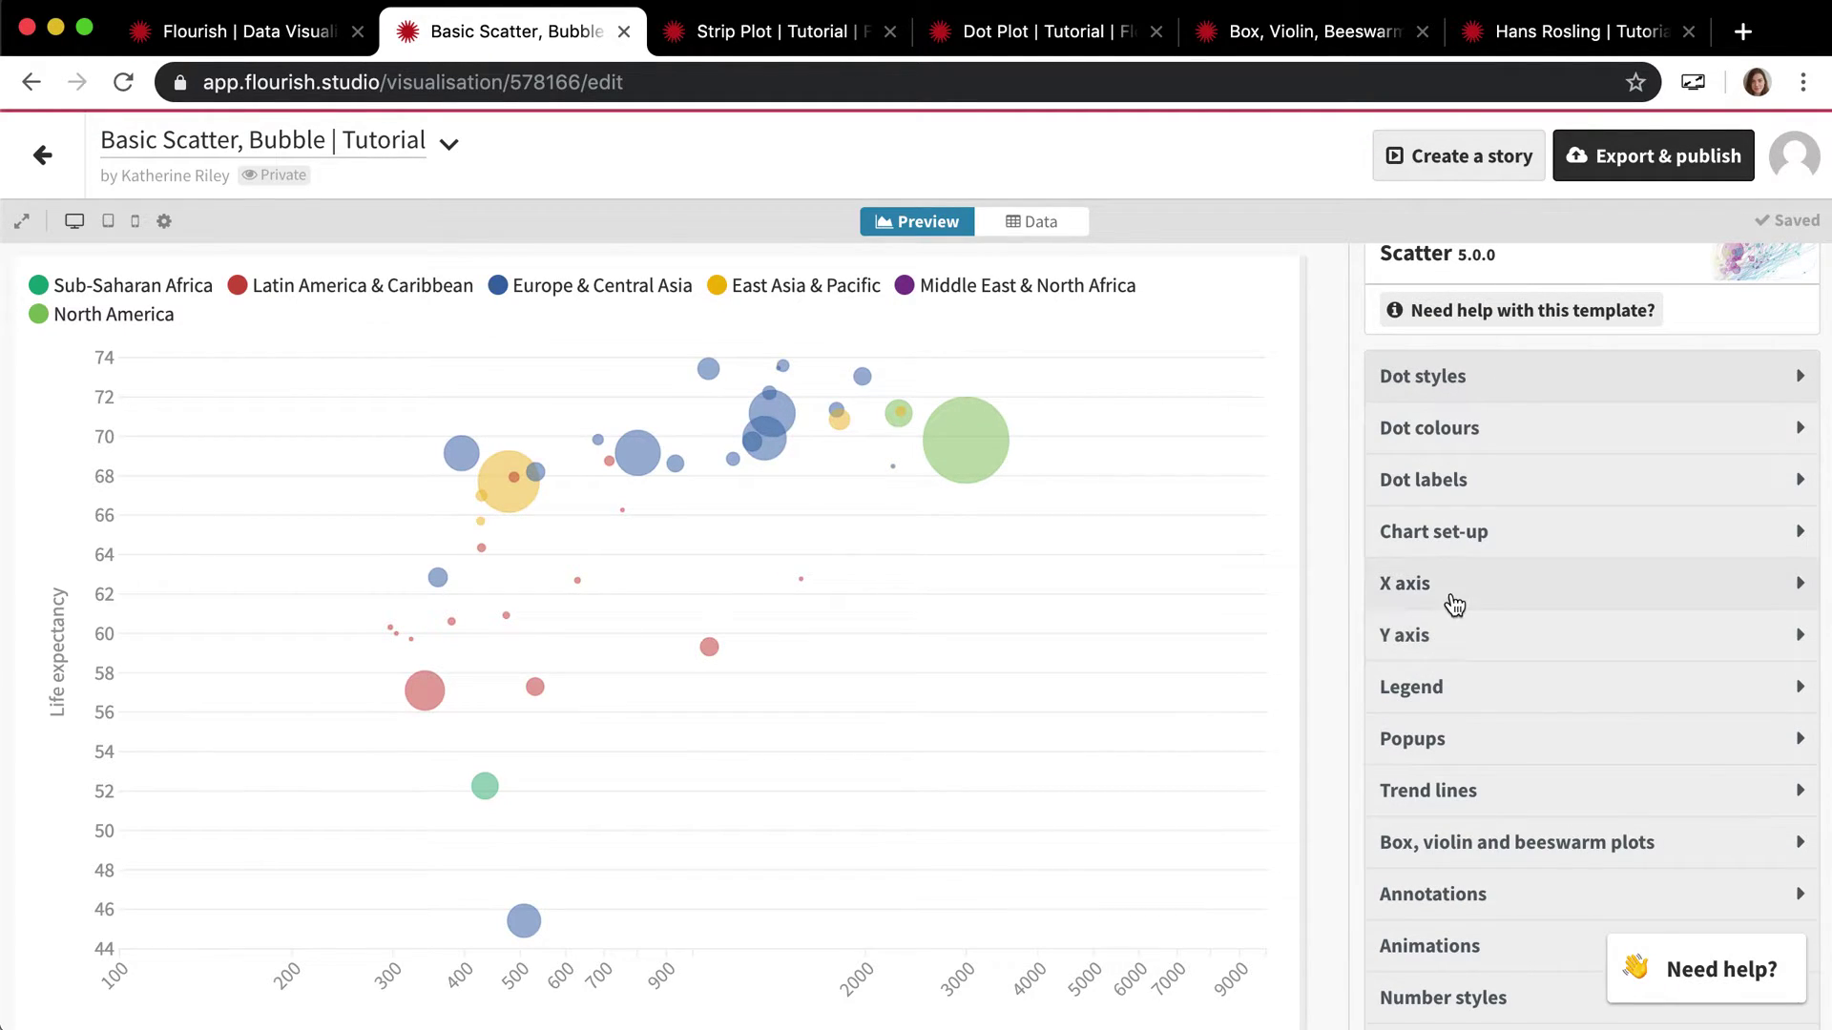
pyautogui.click(1454, 604)
pyautogui.scroll(-5, 1410, 676)
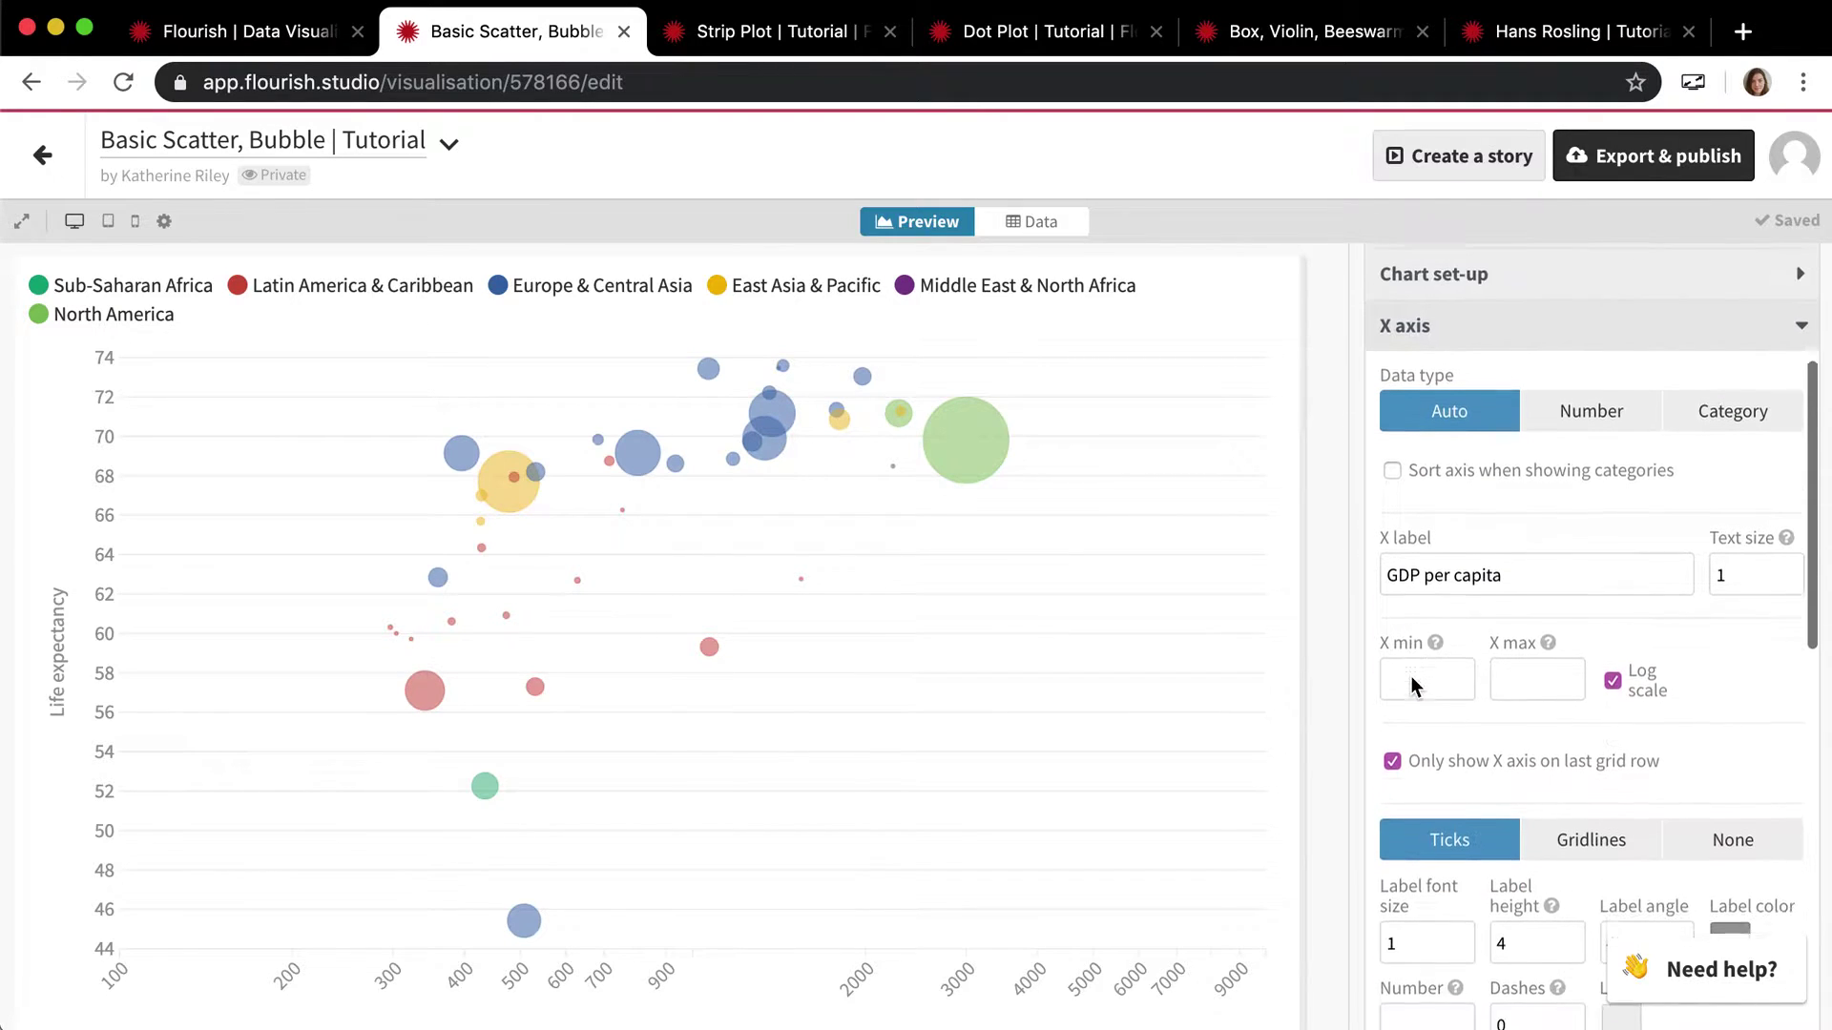
pyautogui.scroll(-4, 1445, 714)
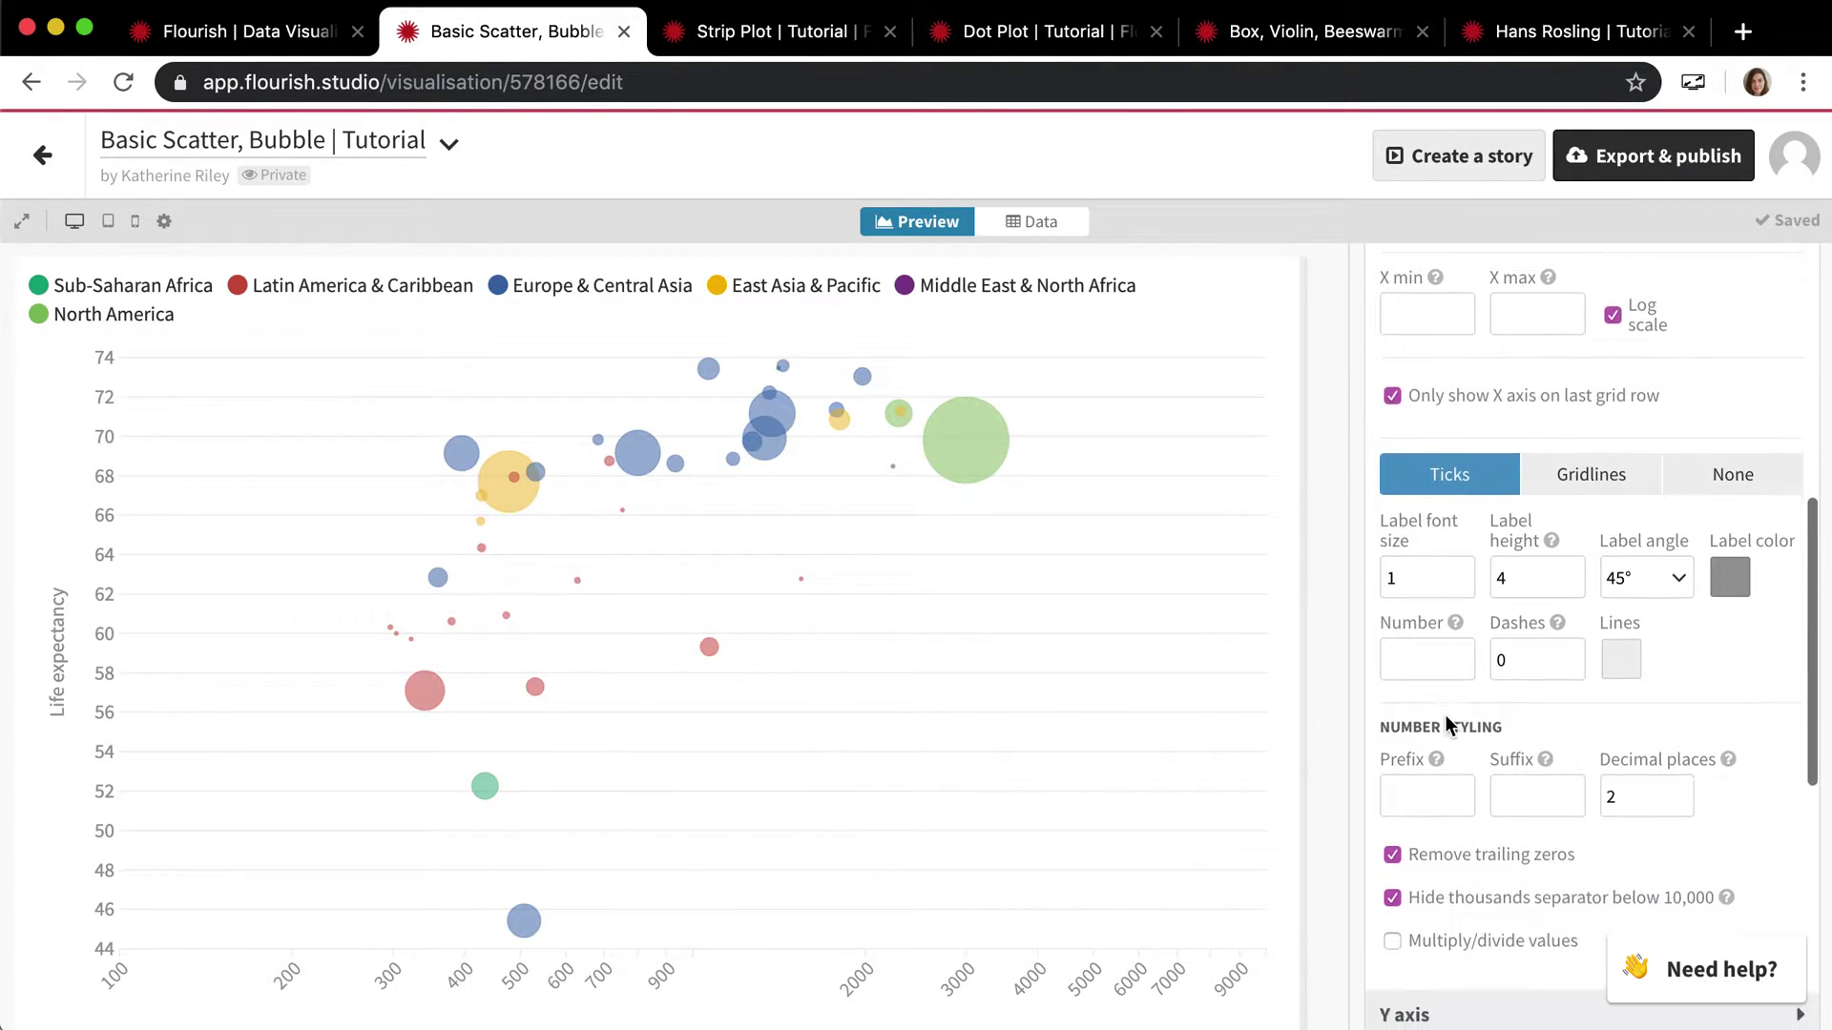
pyautogui.scroll(3, 1444, 714)
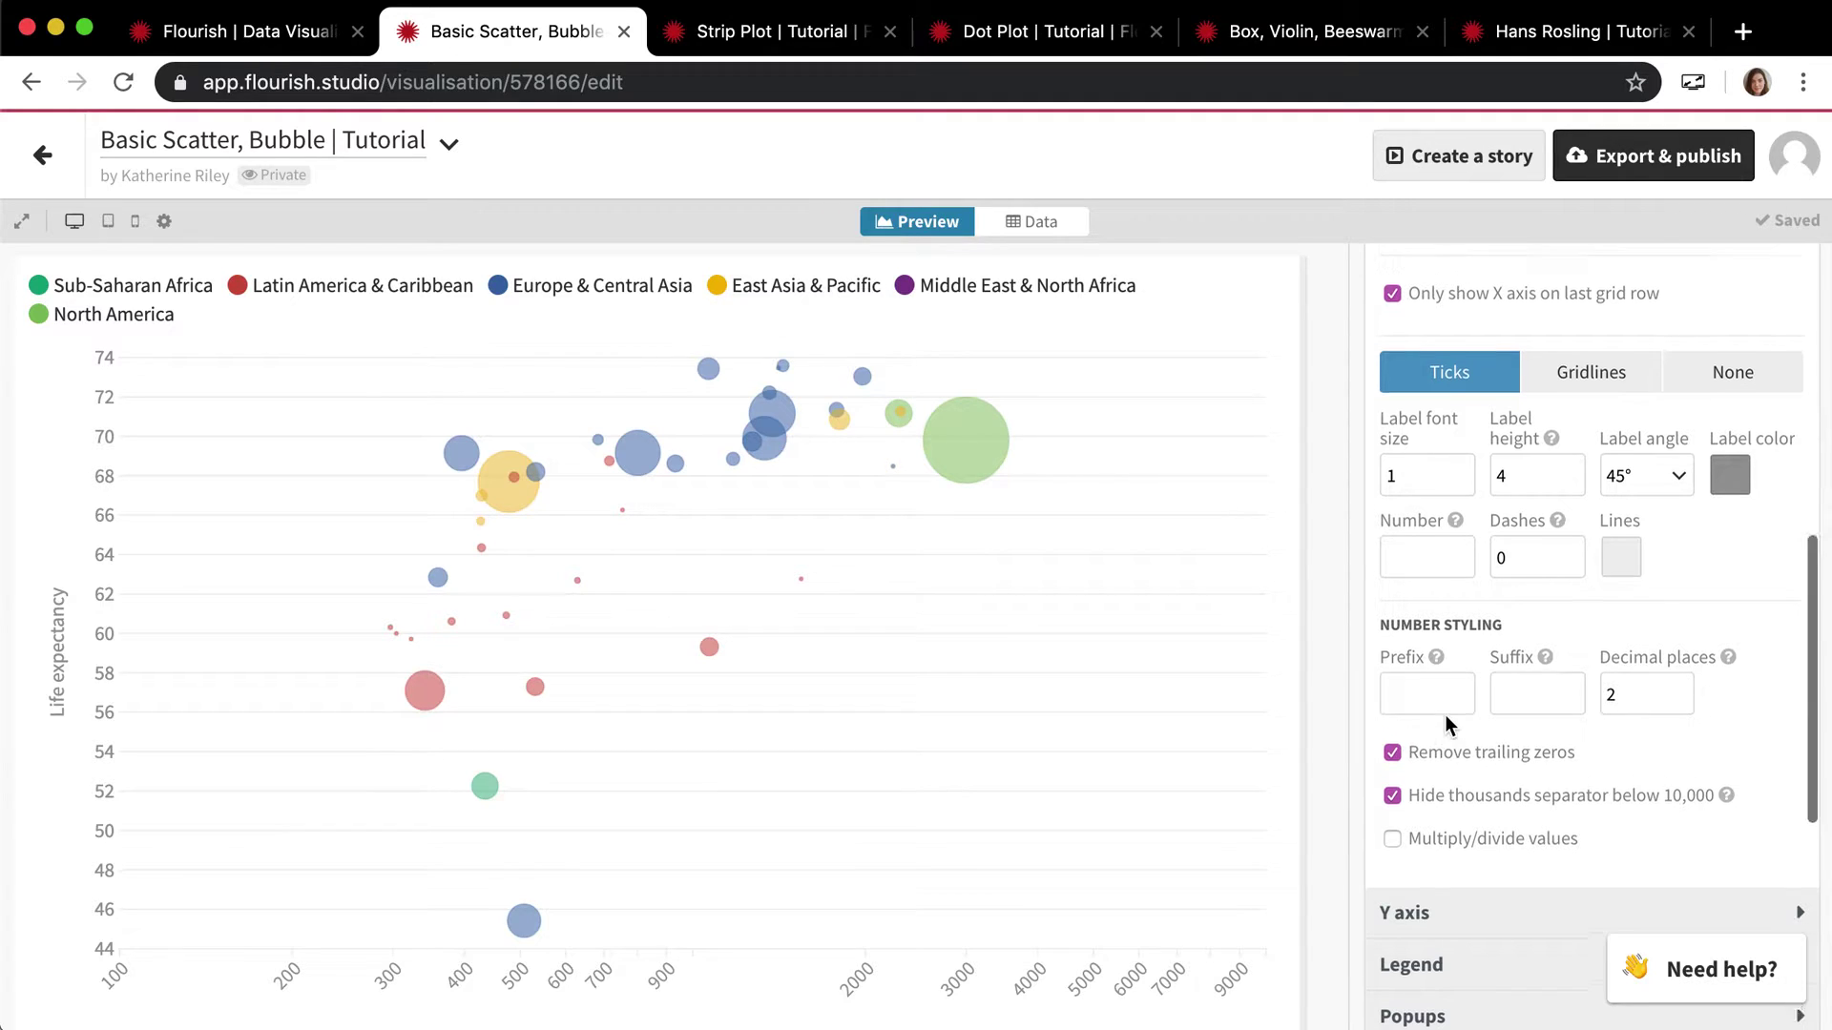
pyautogui.scroll(3, 1445, 713)
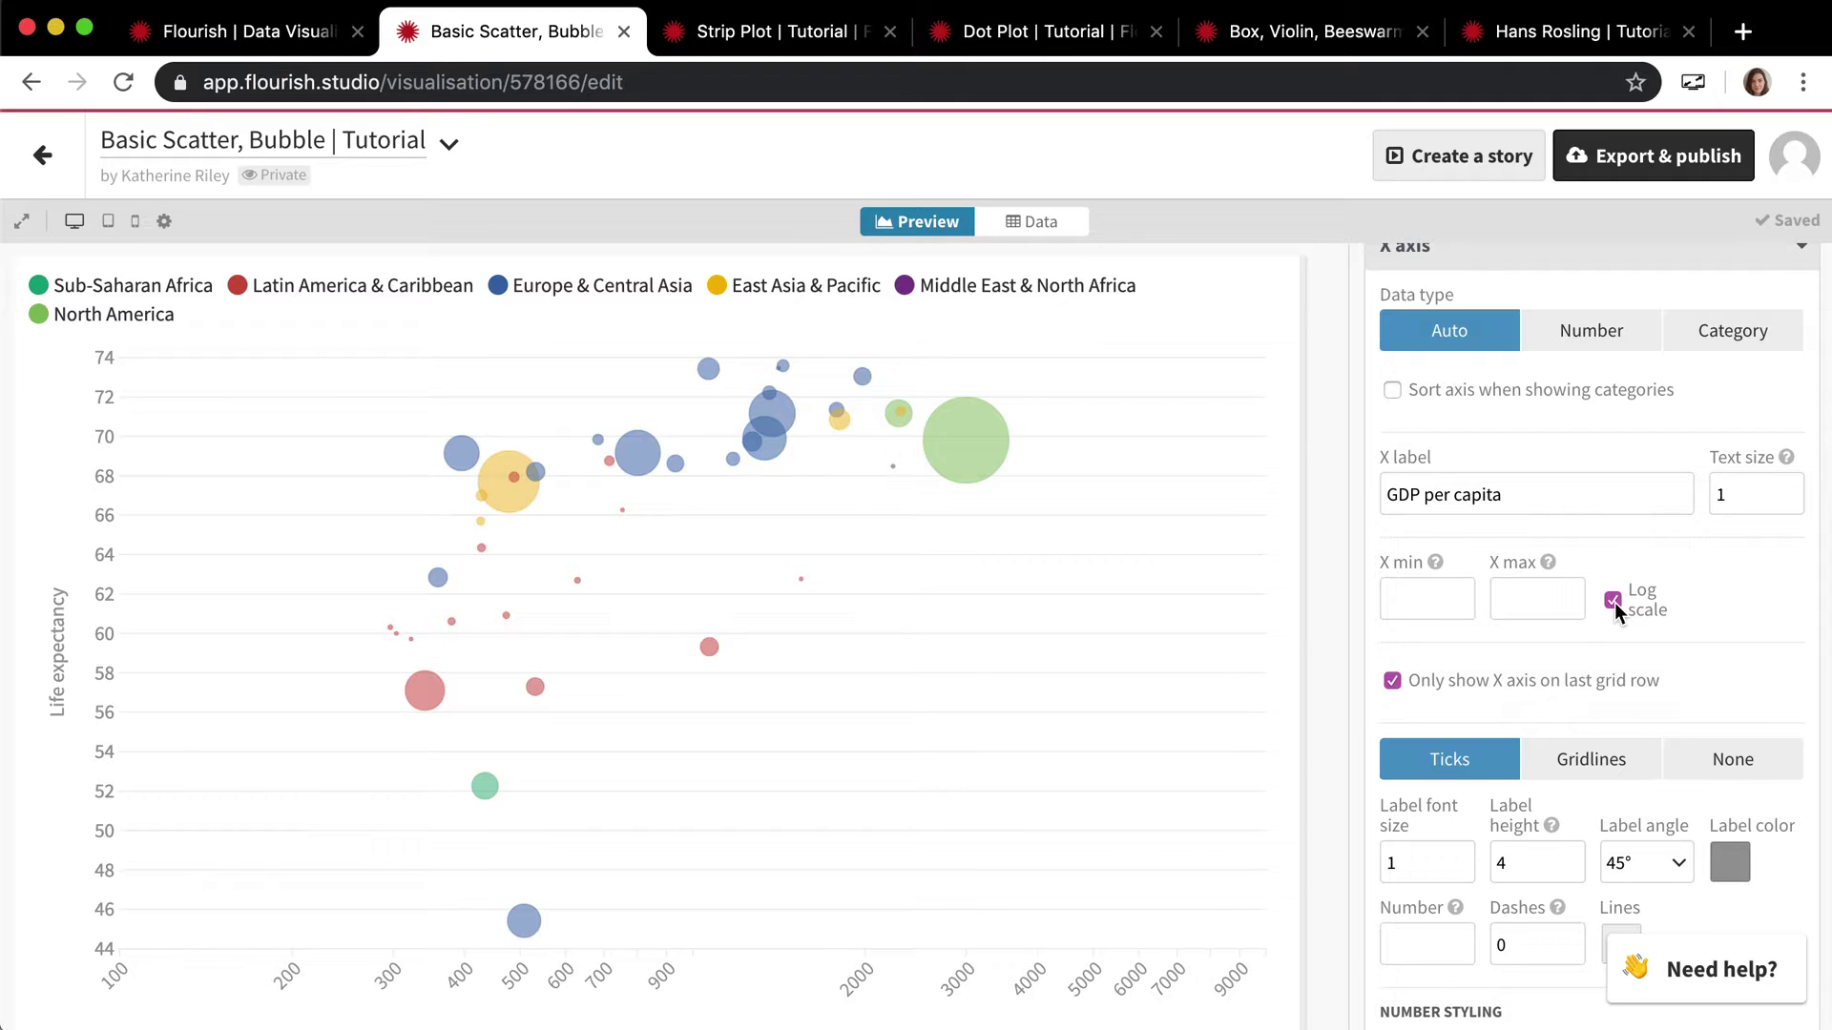
pyautogui.click(1612, 601)
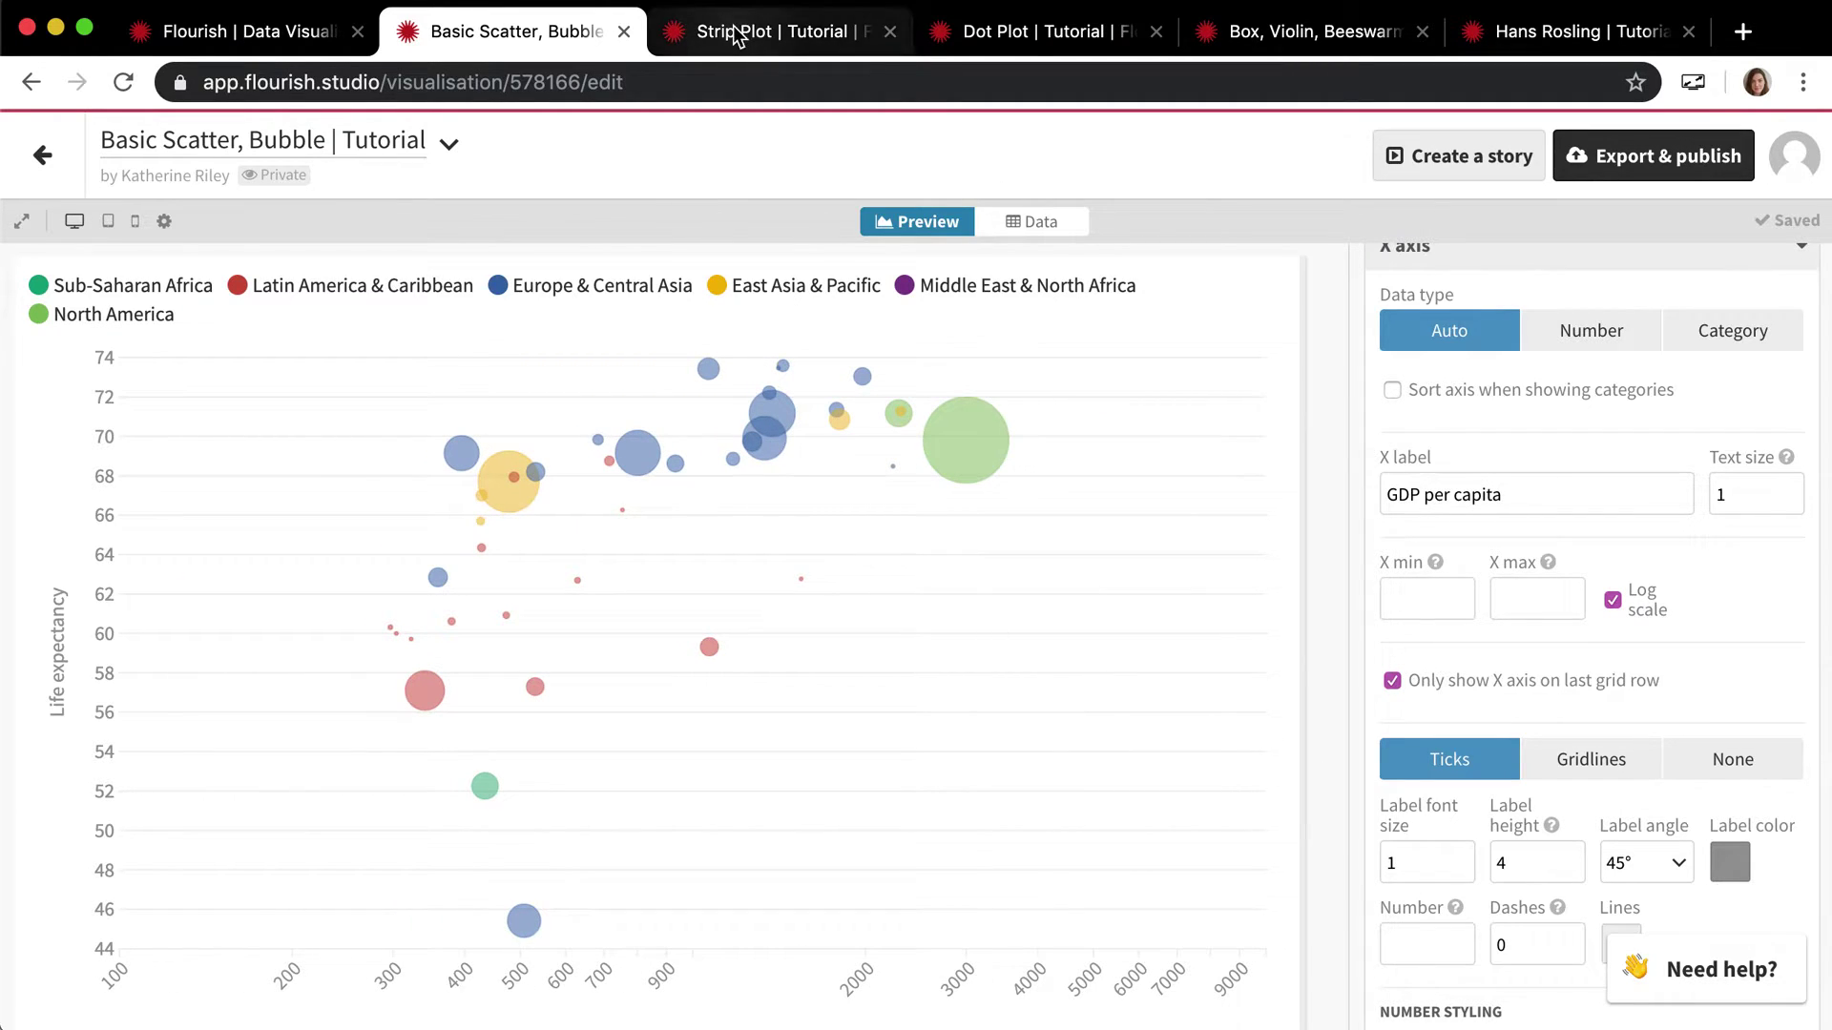
# Switch to the Strip Plot tutorial and view its GDP, Region and Country data sheet.
pyautogui.click(773, 36)
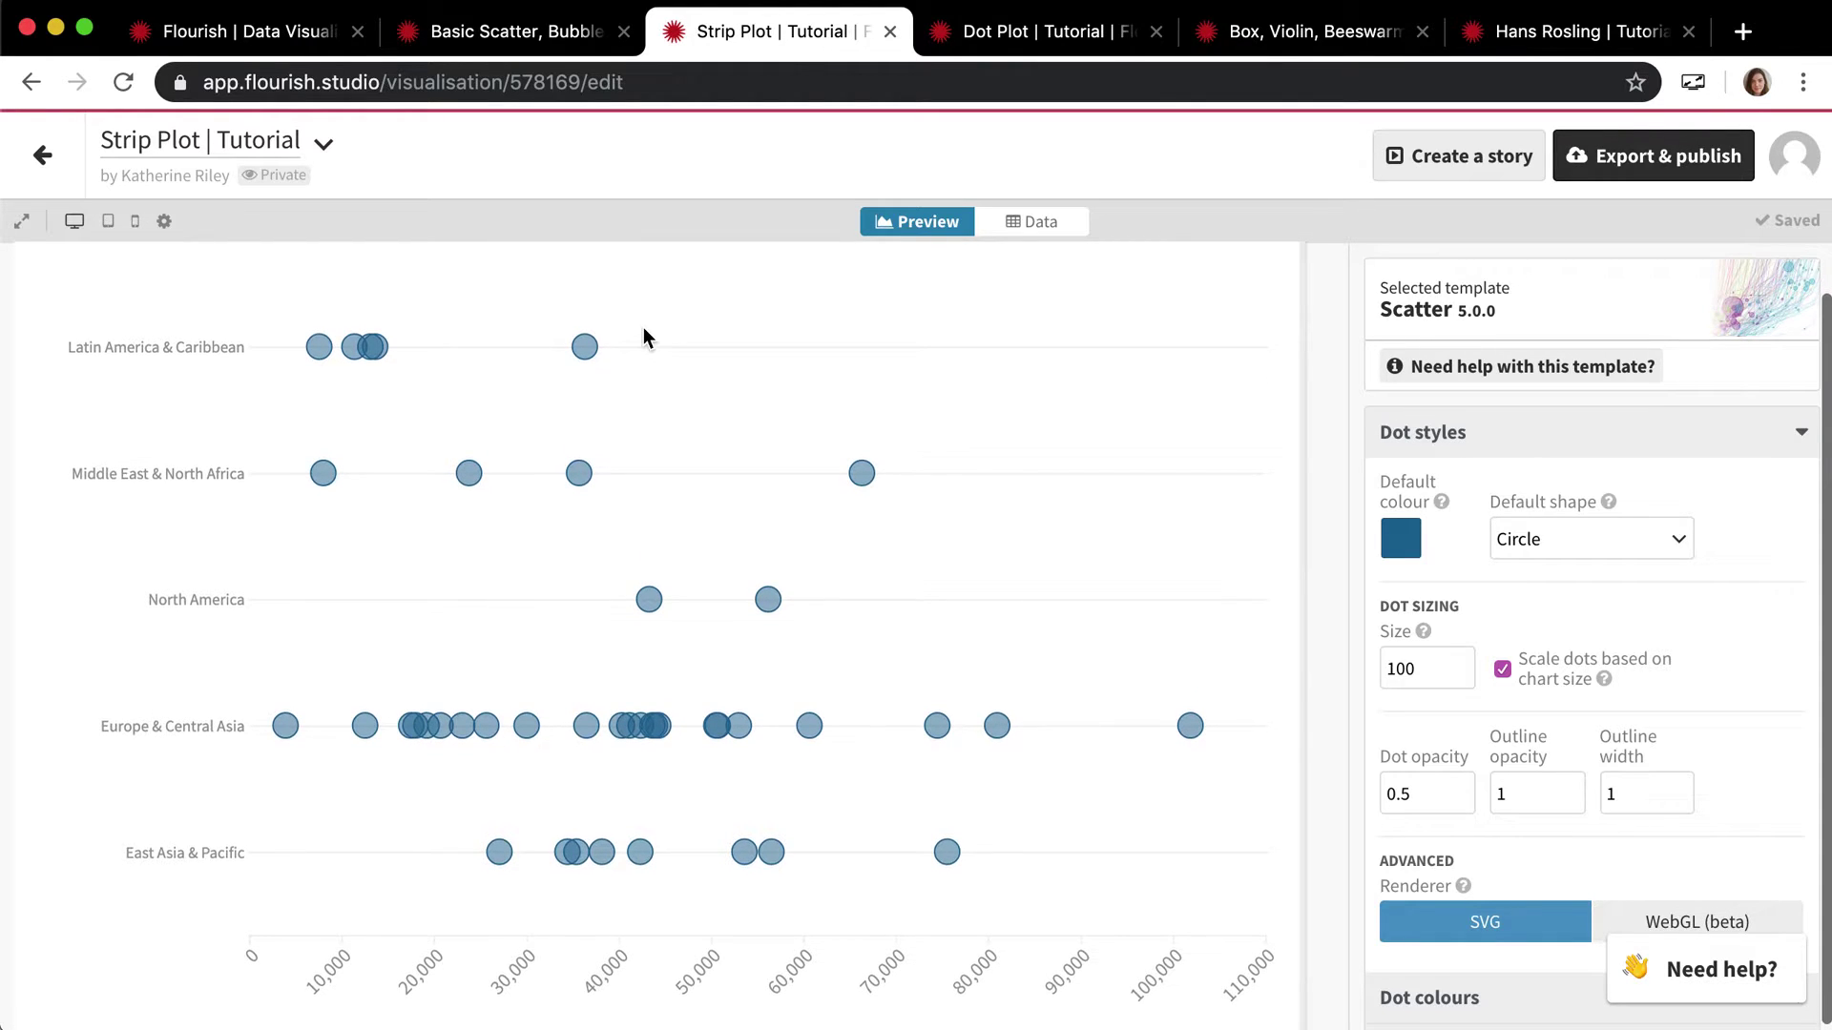
pyautogui.moveTo(323, 353)
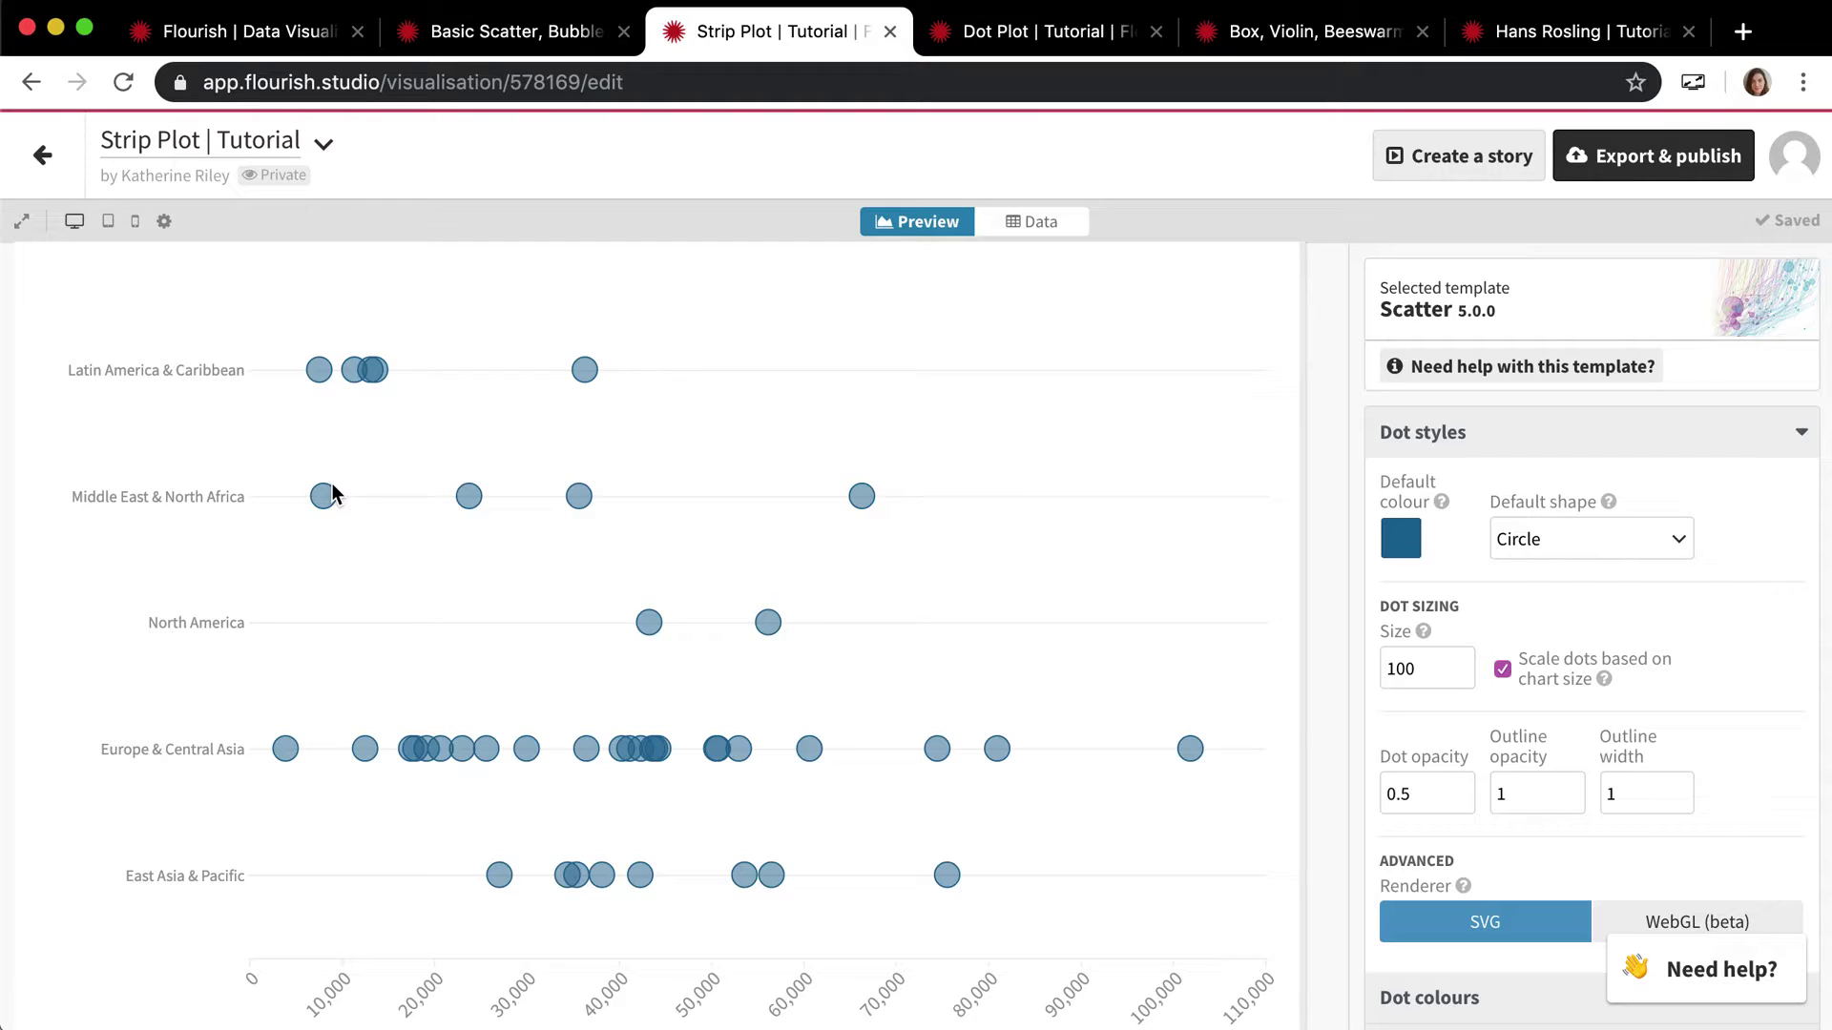
pyautogui.click(1055, 229)
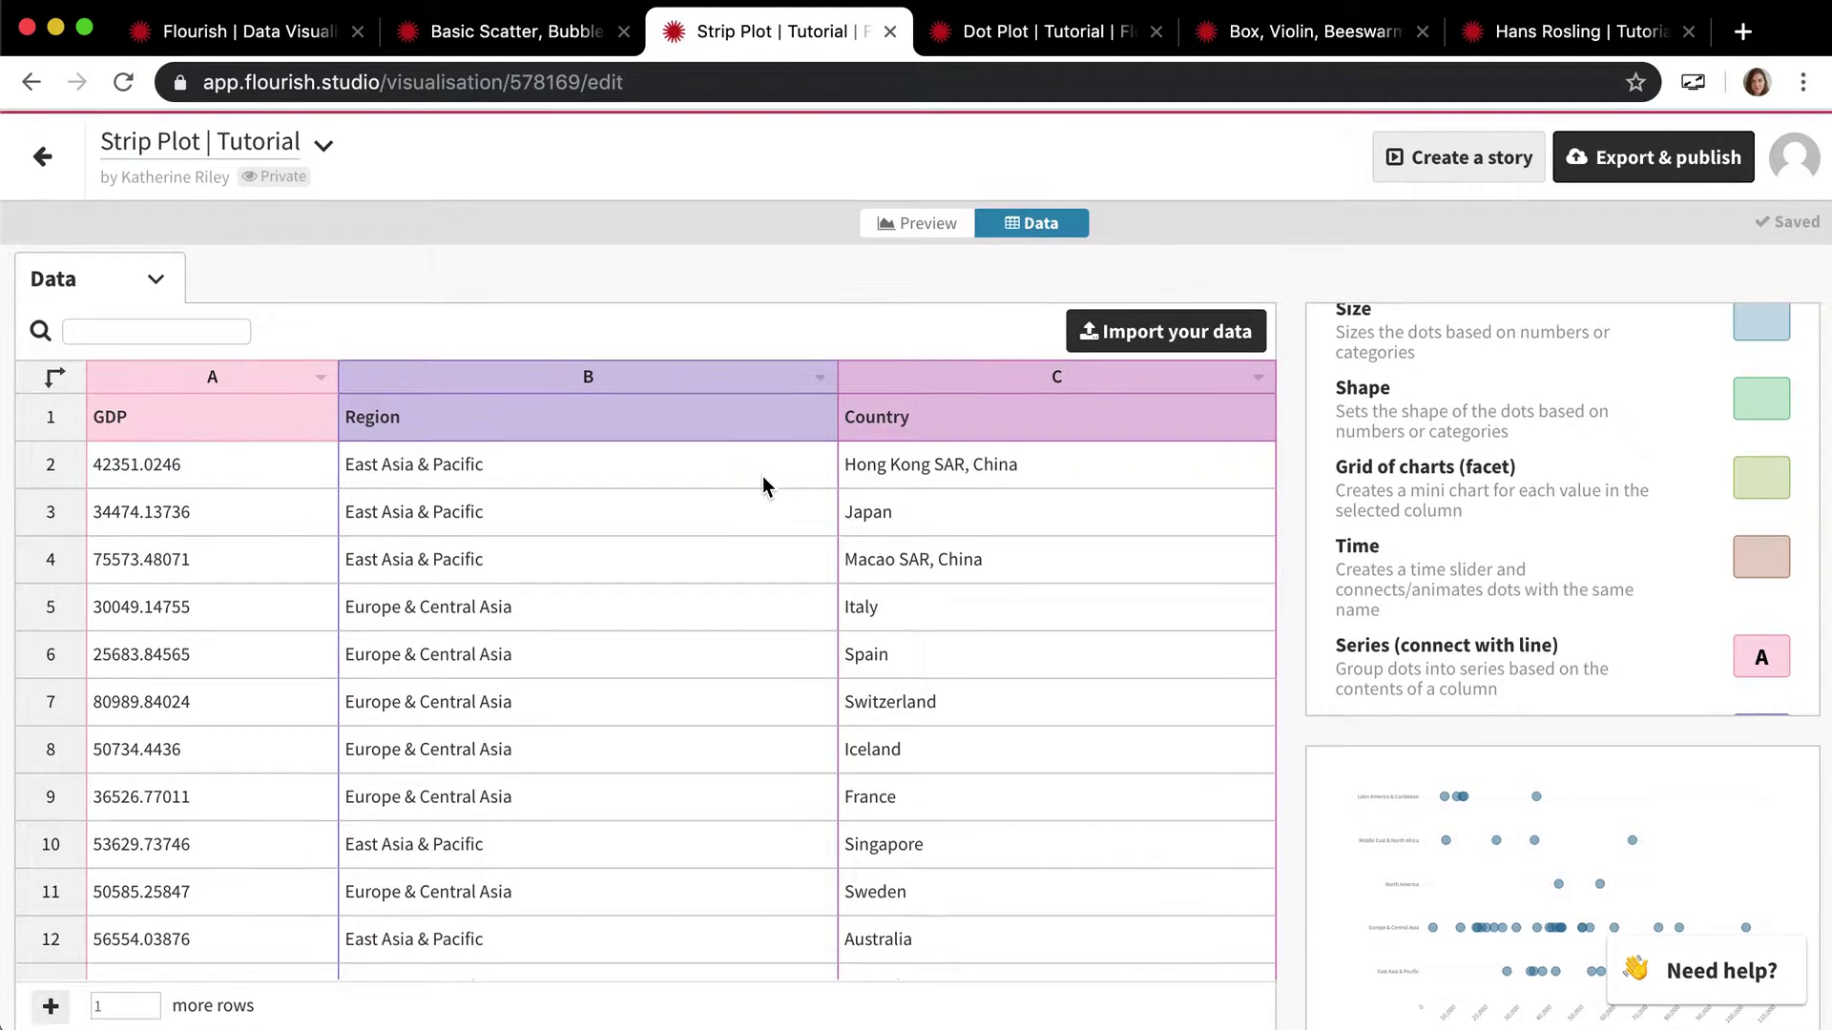
# Scroll through the strip plot's data sheet, then show the chart preview.
pyautogui.scroll(3, 1395, 466)
pyautogui.scroll(5, 1399, 466)
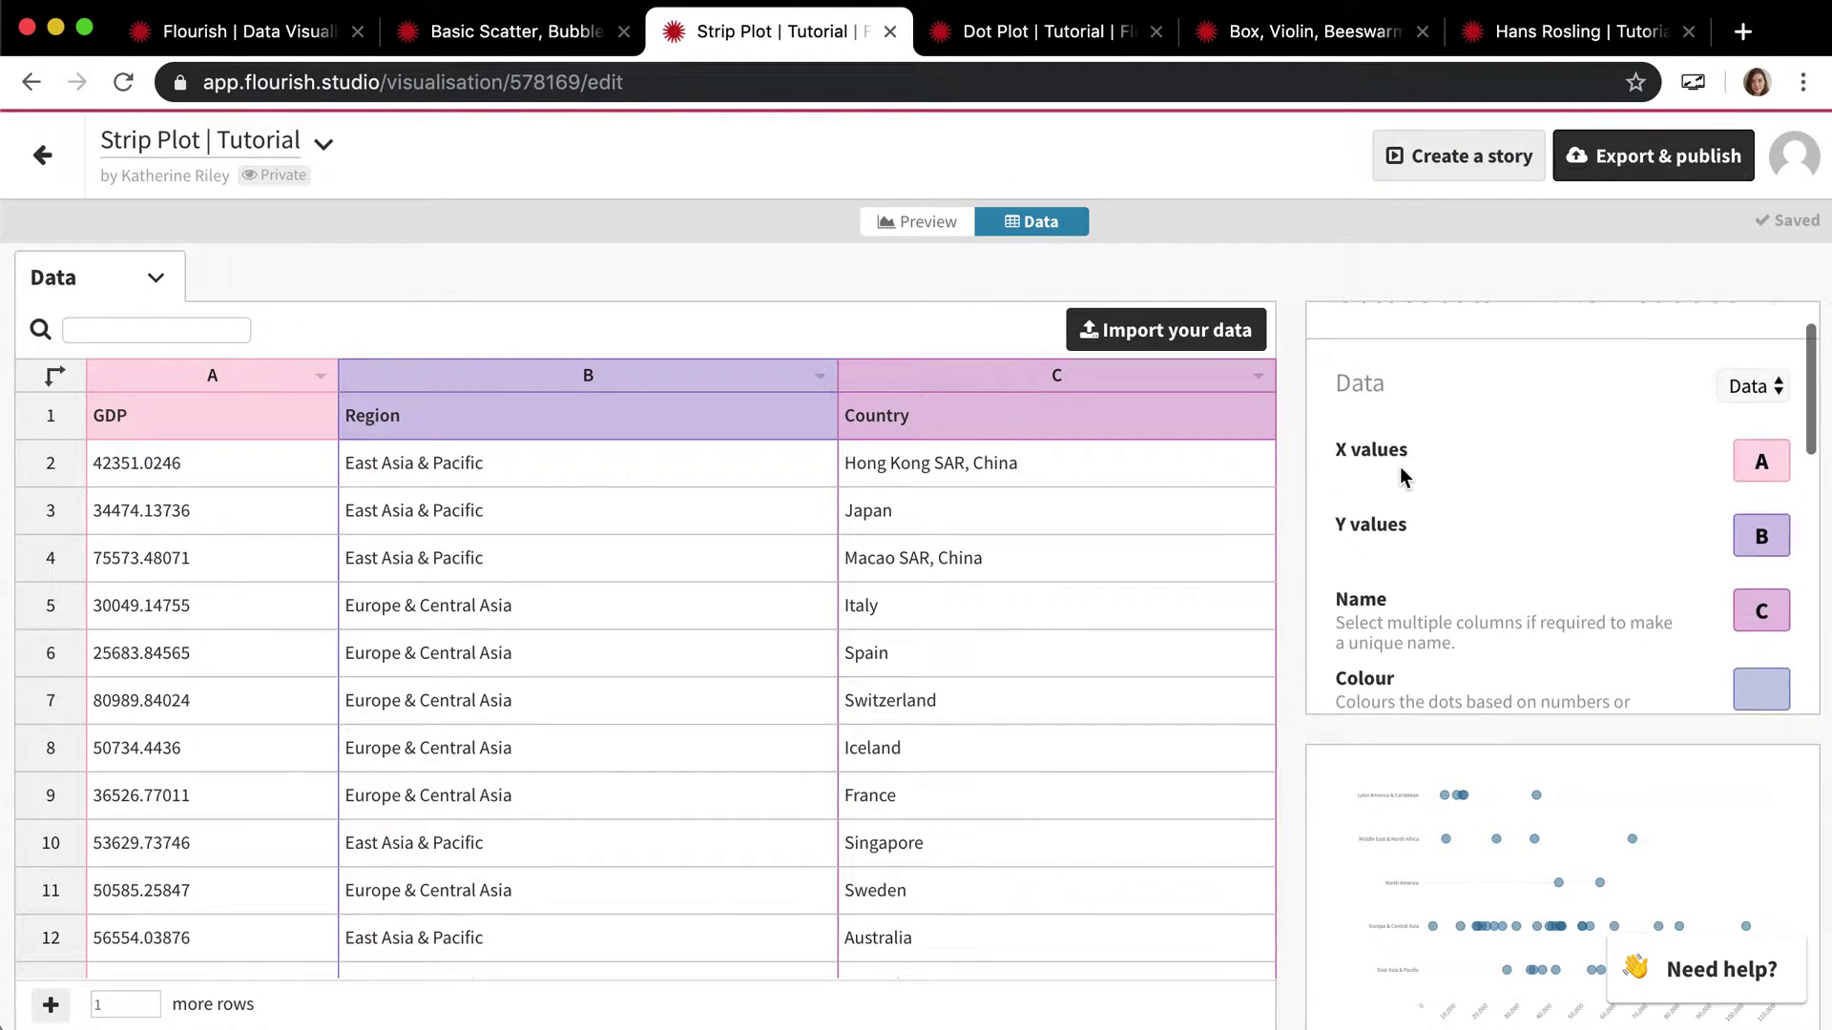
pyautogui.scroll(-6, 1400, 466)
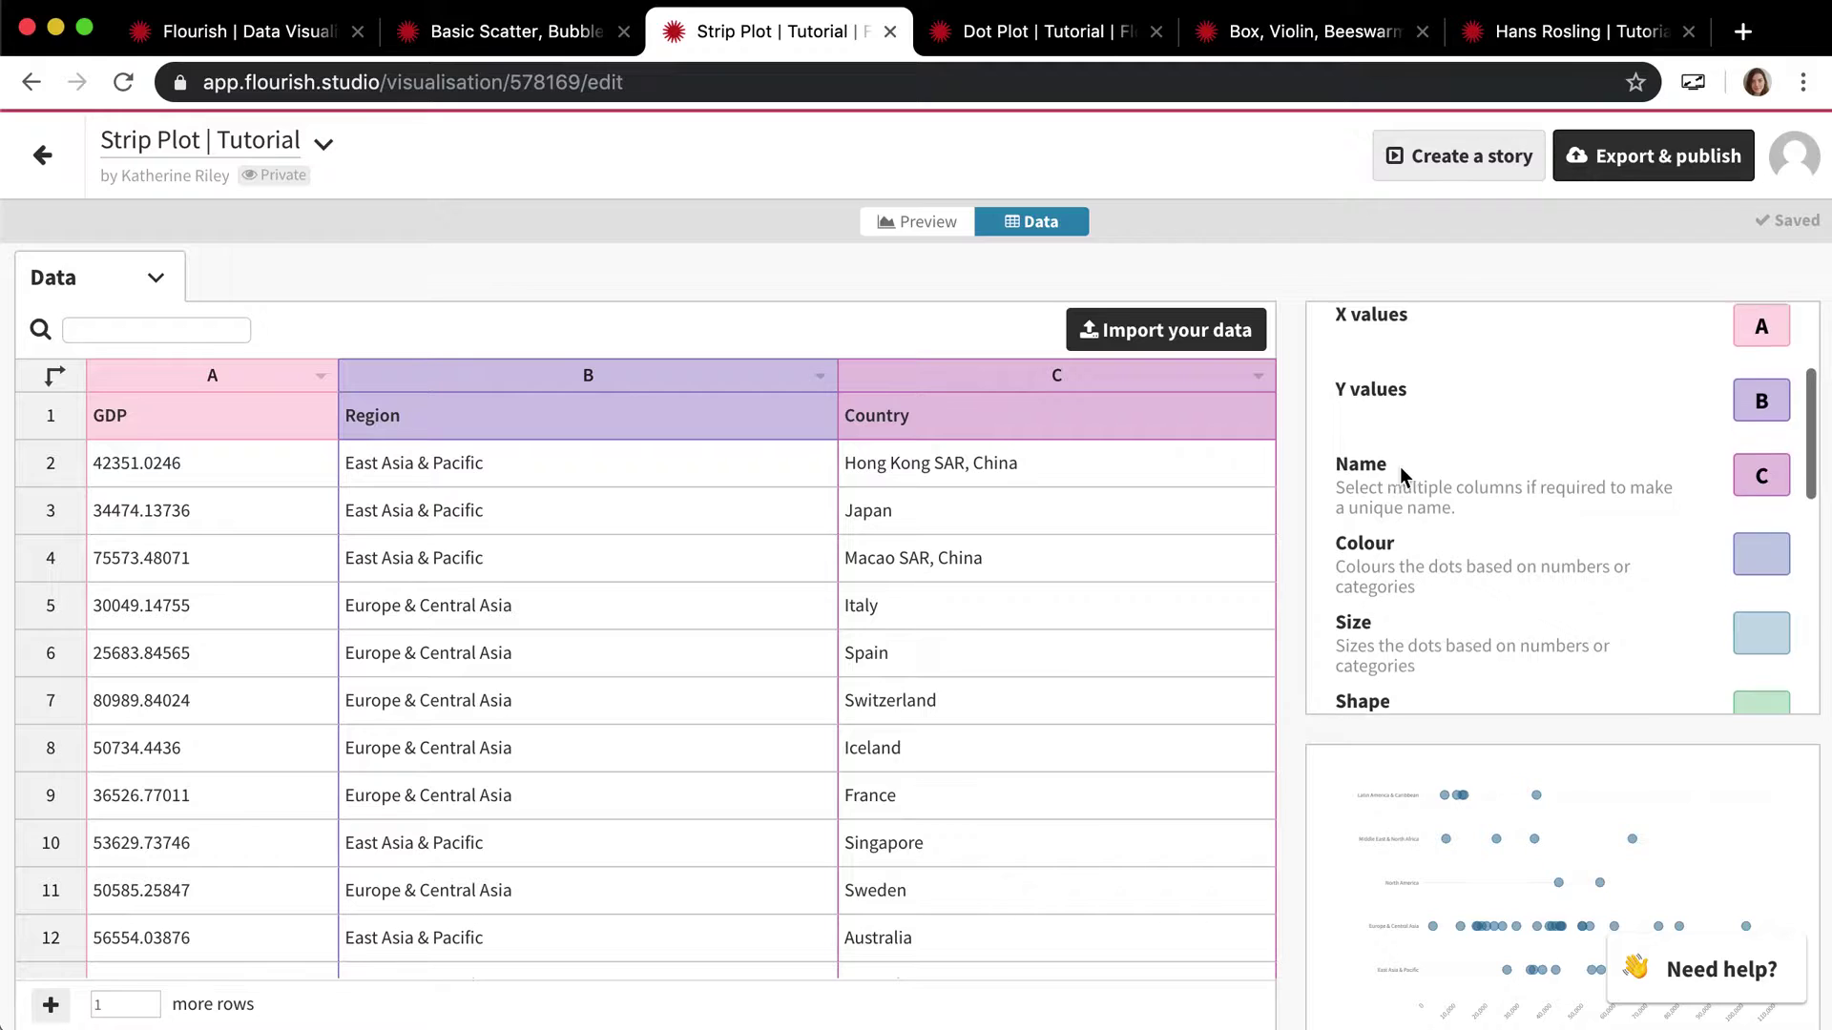
pyautogui.scroll(-1, 1399, 467)
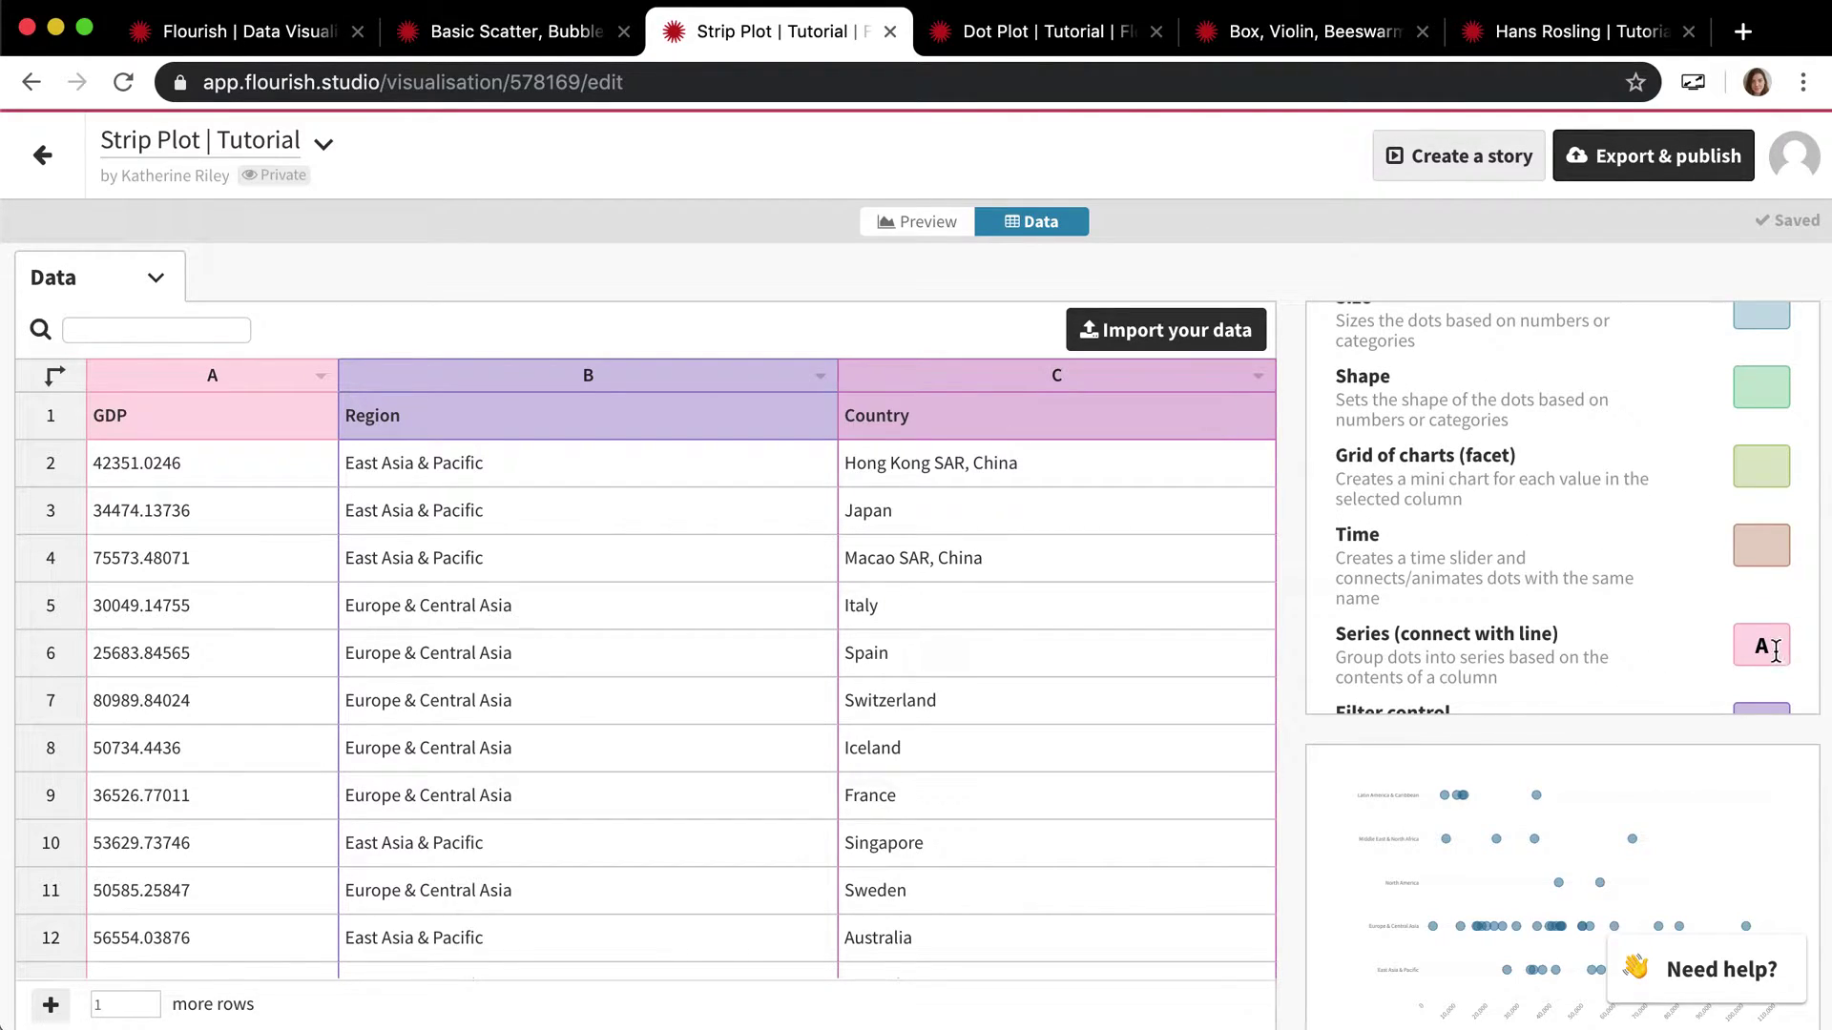
pyautogui.scroll(7, 1578, 592)
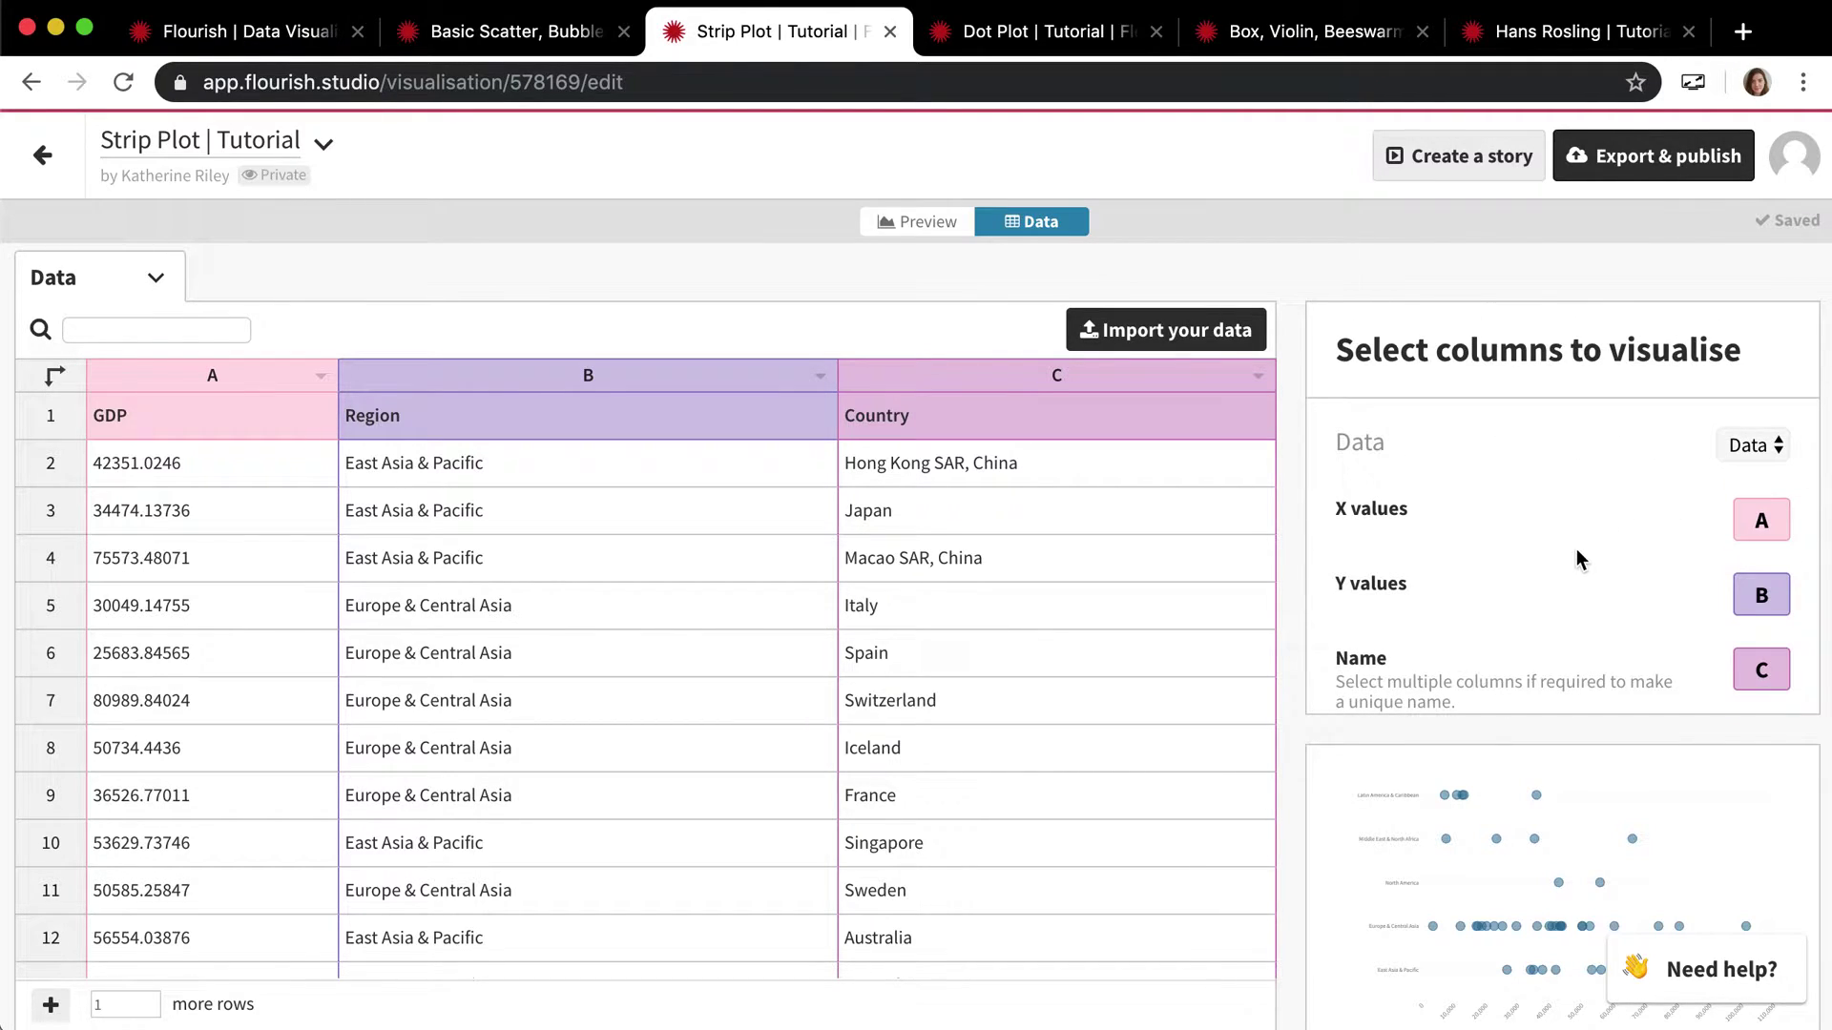
pyautogui.scroll(-1, 1578, 563)
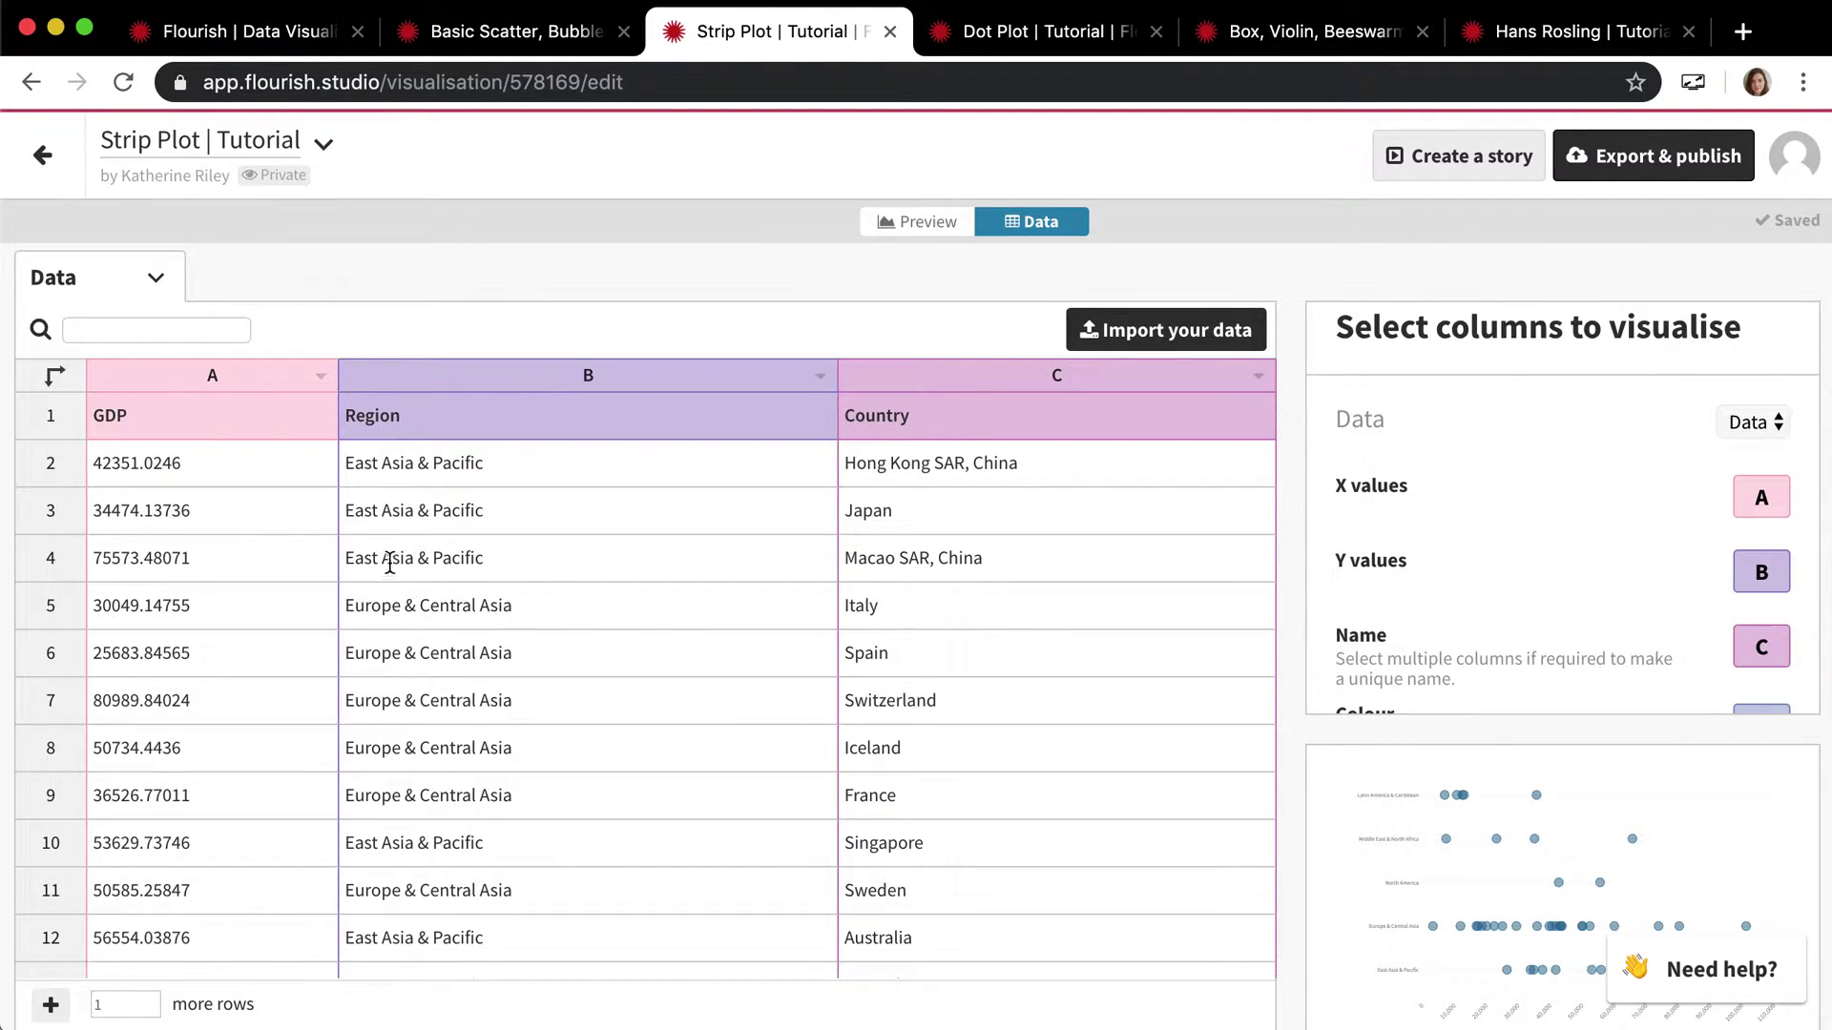
pyautogui.click(905, 229)
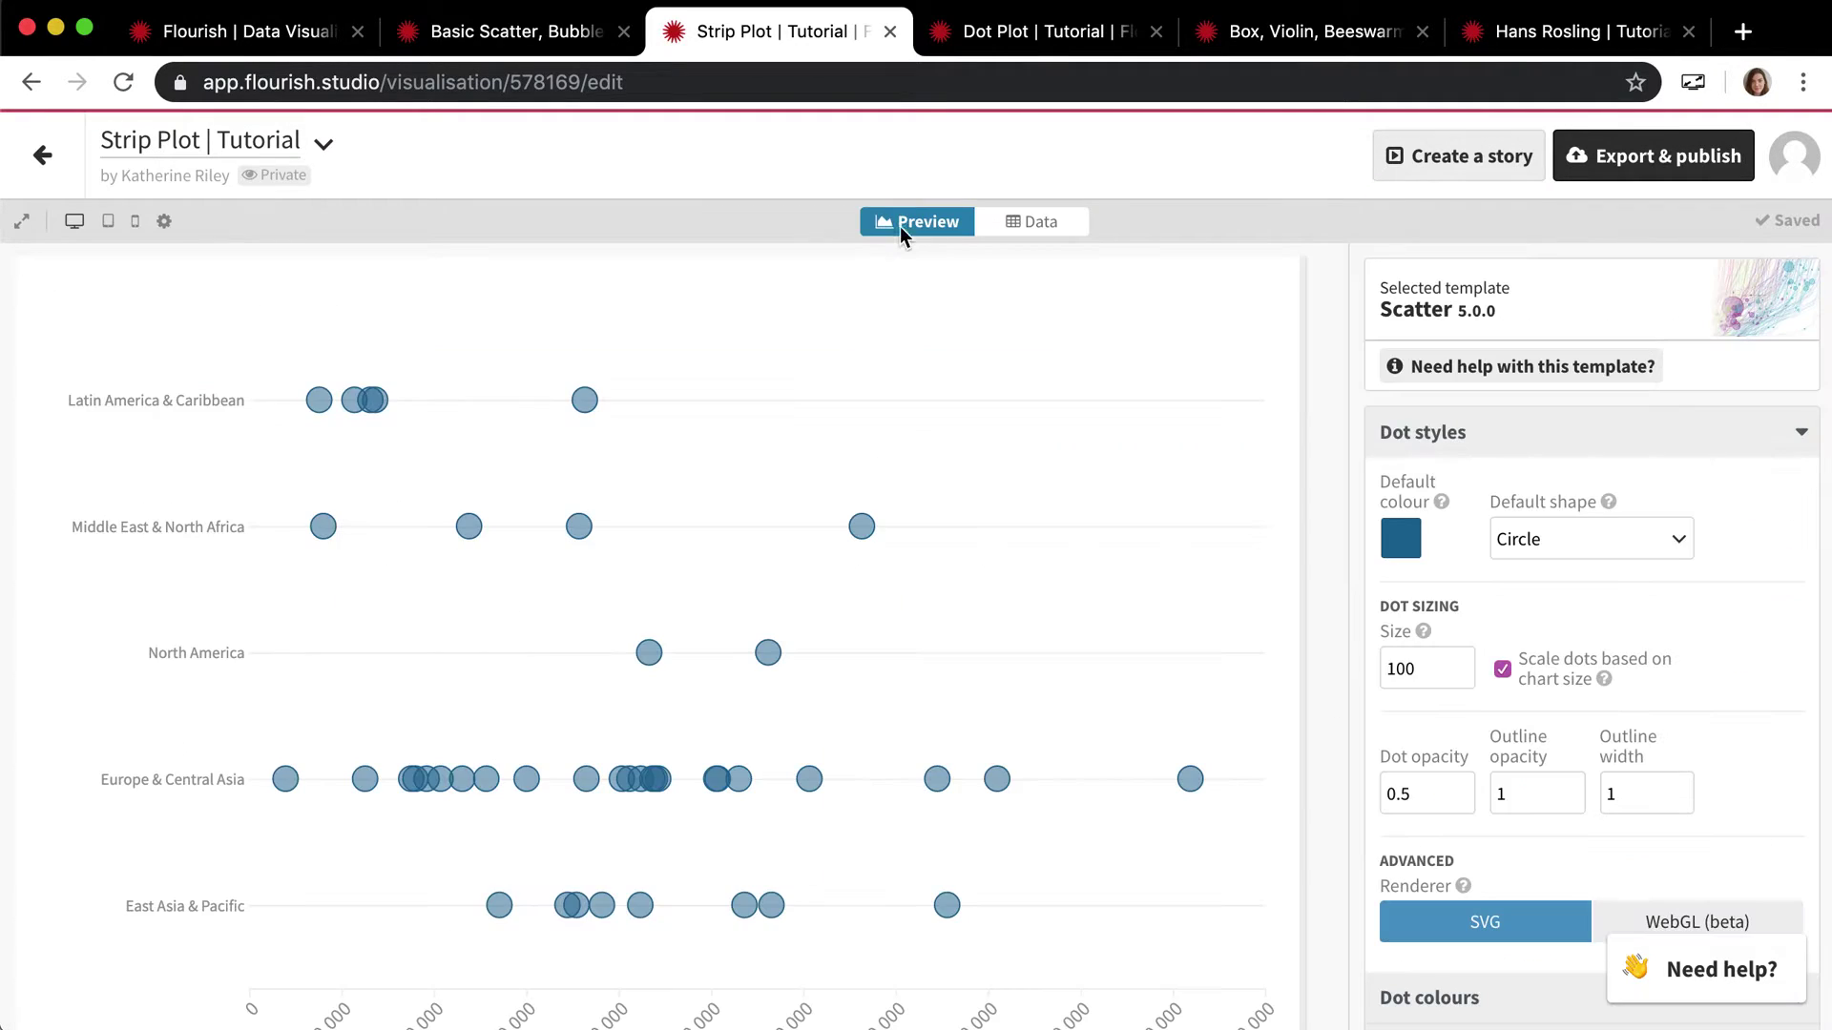
pyautogui.scroll(-1, 391, 876)
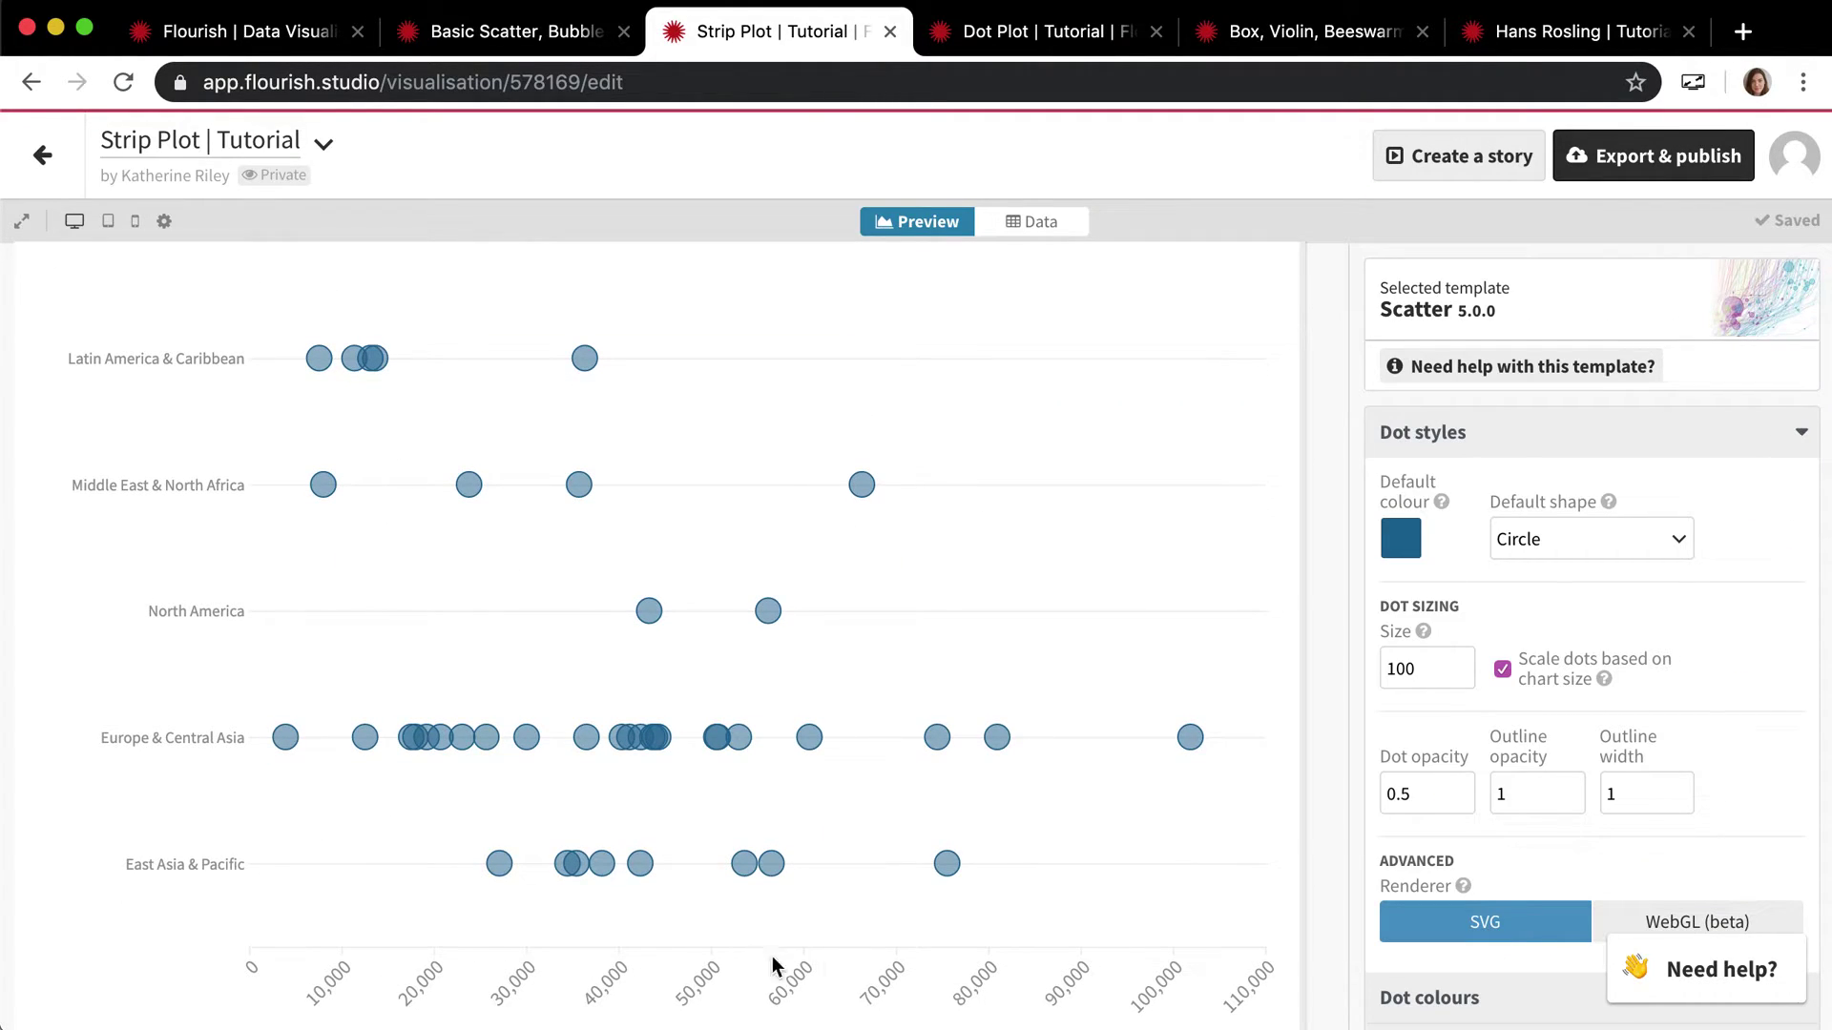
# Recheck the GDP/Region/Country grid, then return to the strip plot and read dot tooltips.
pyautogui.click(1061, 223)
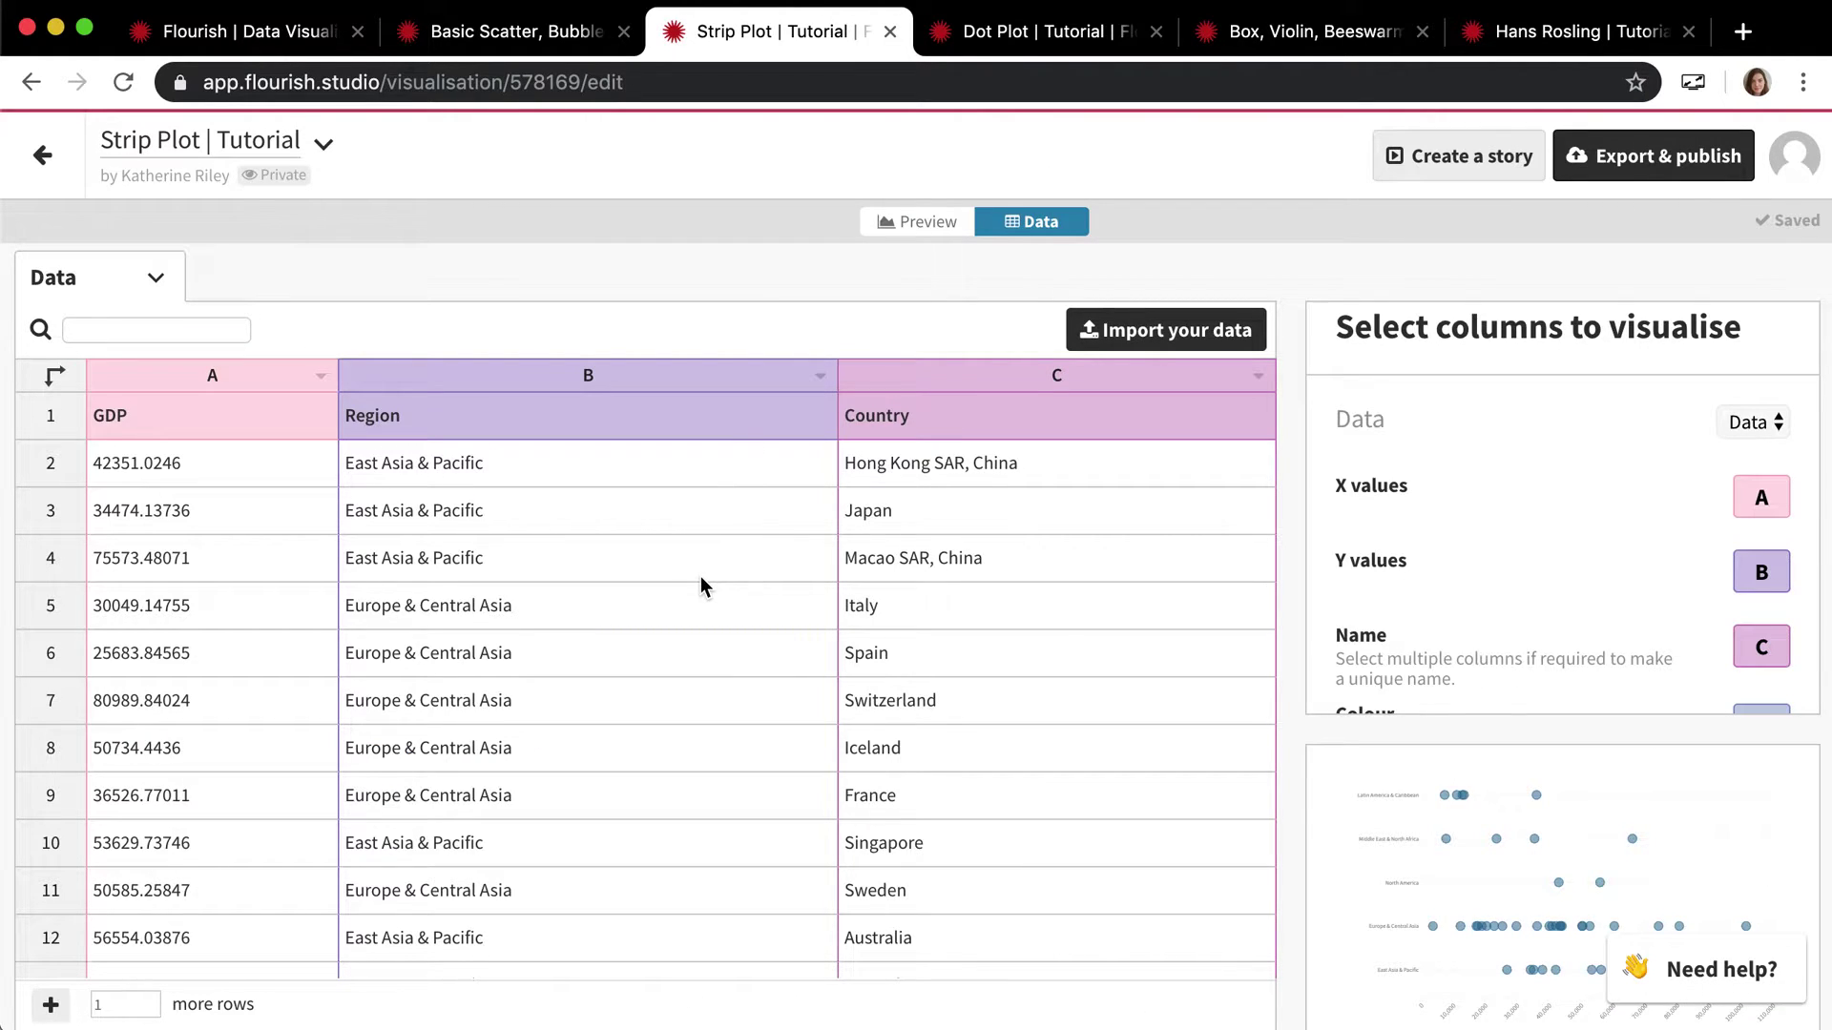
pyautogui.scroll(-1, 700, 576)
pyautogui.scroll(1, 701, 576)
pyautogui.scroll(-5, 430, 760)
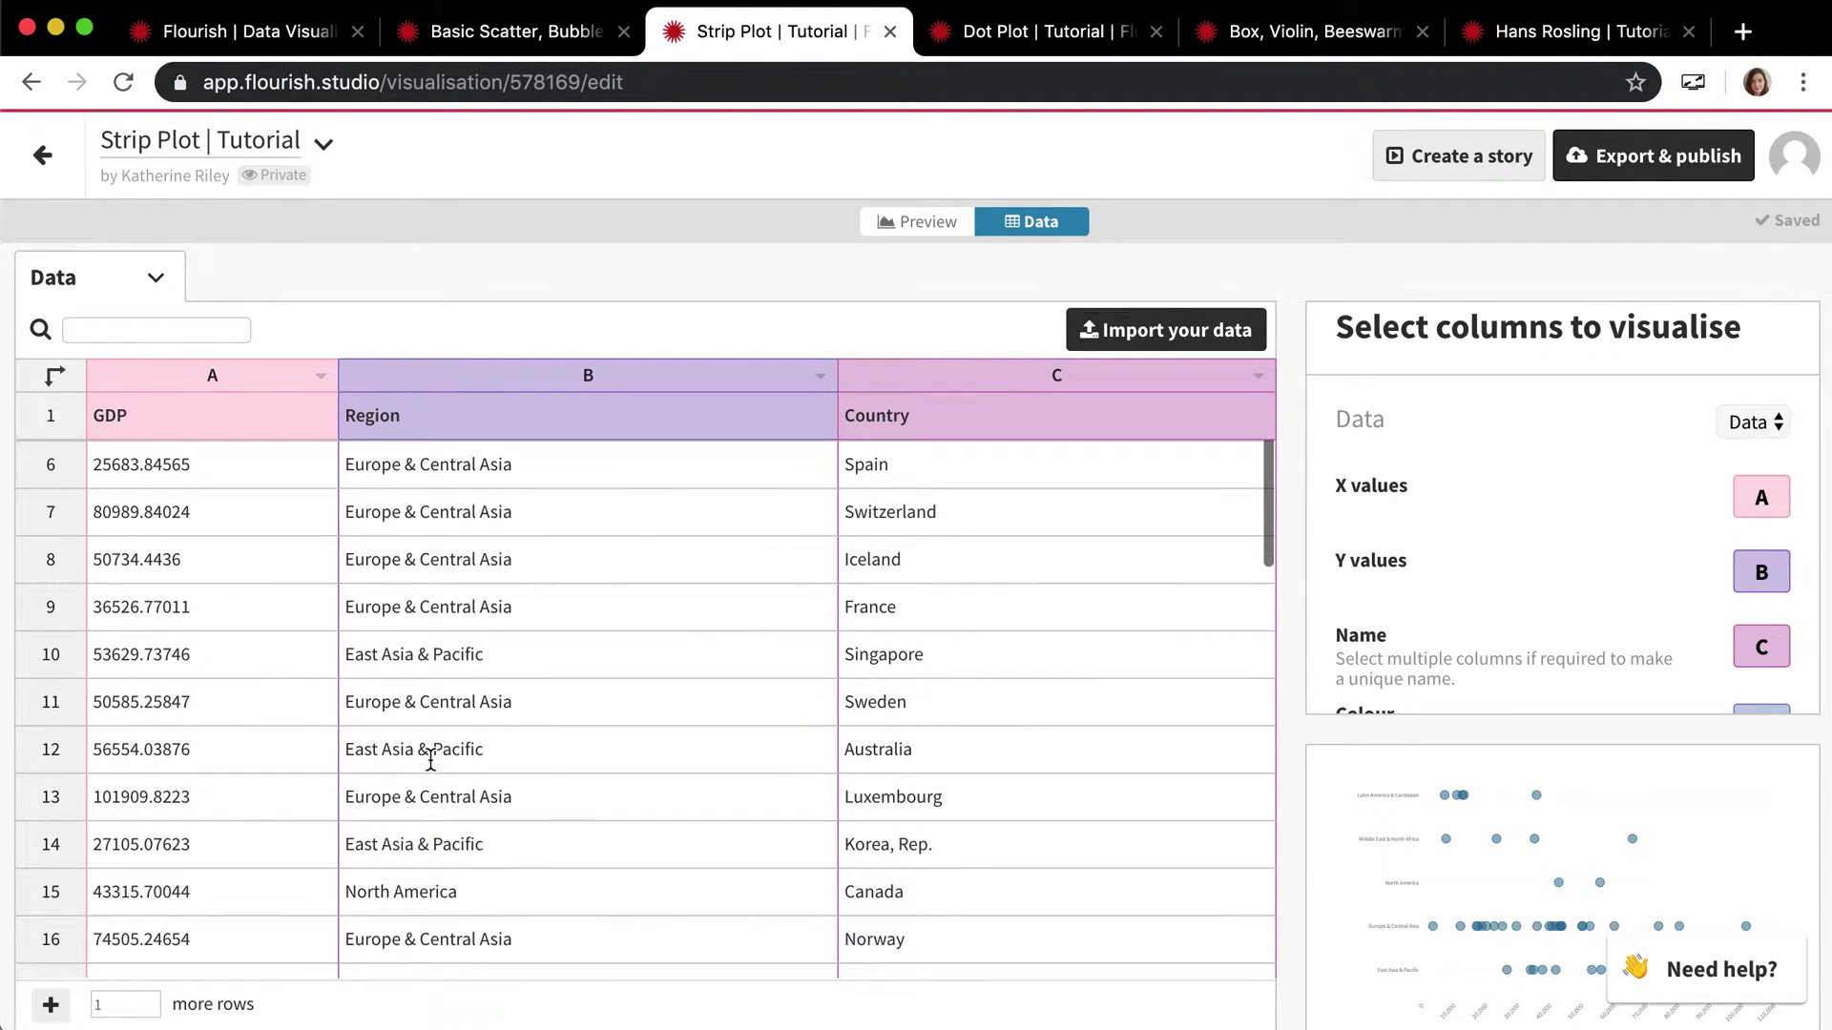
pyautogui.click(909, 225)
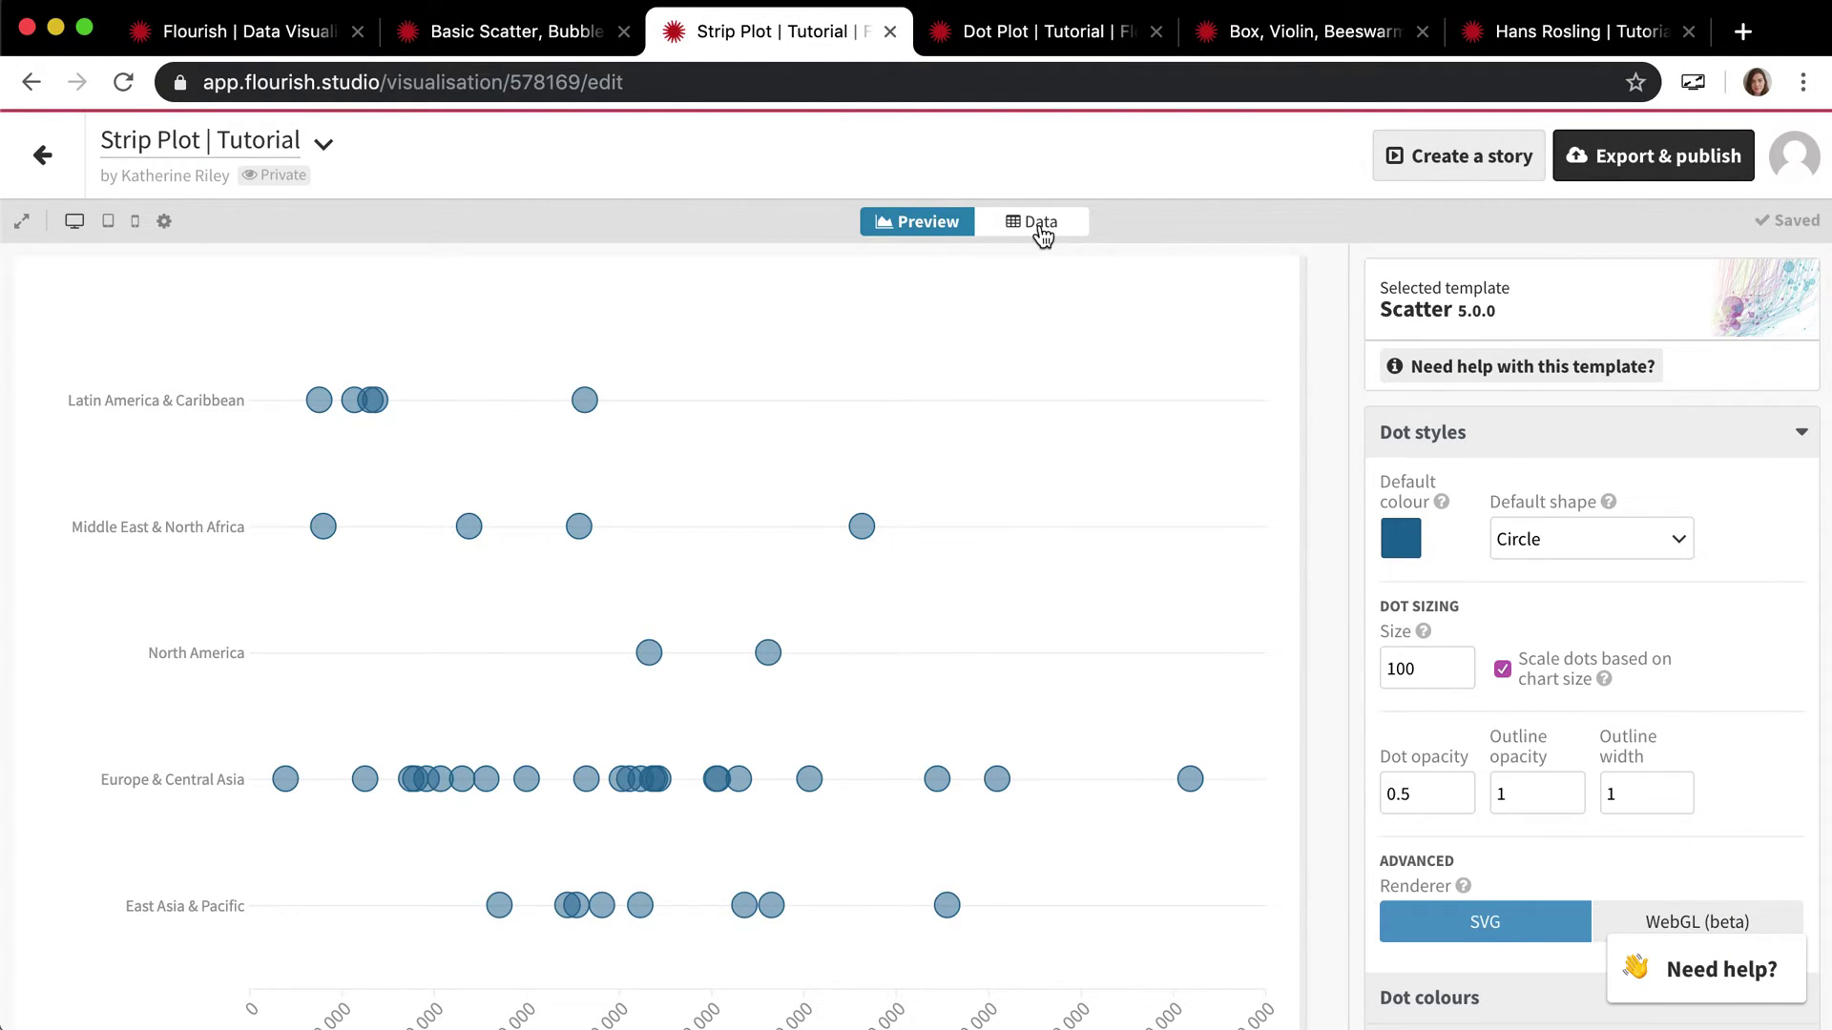
pyautogui.moveTo(330, 409)
pyautogui.moveTo(584, 404)
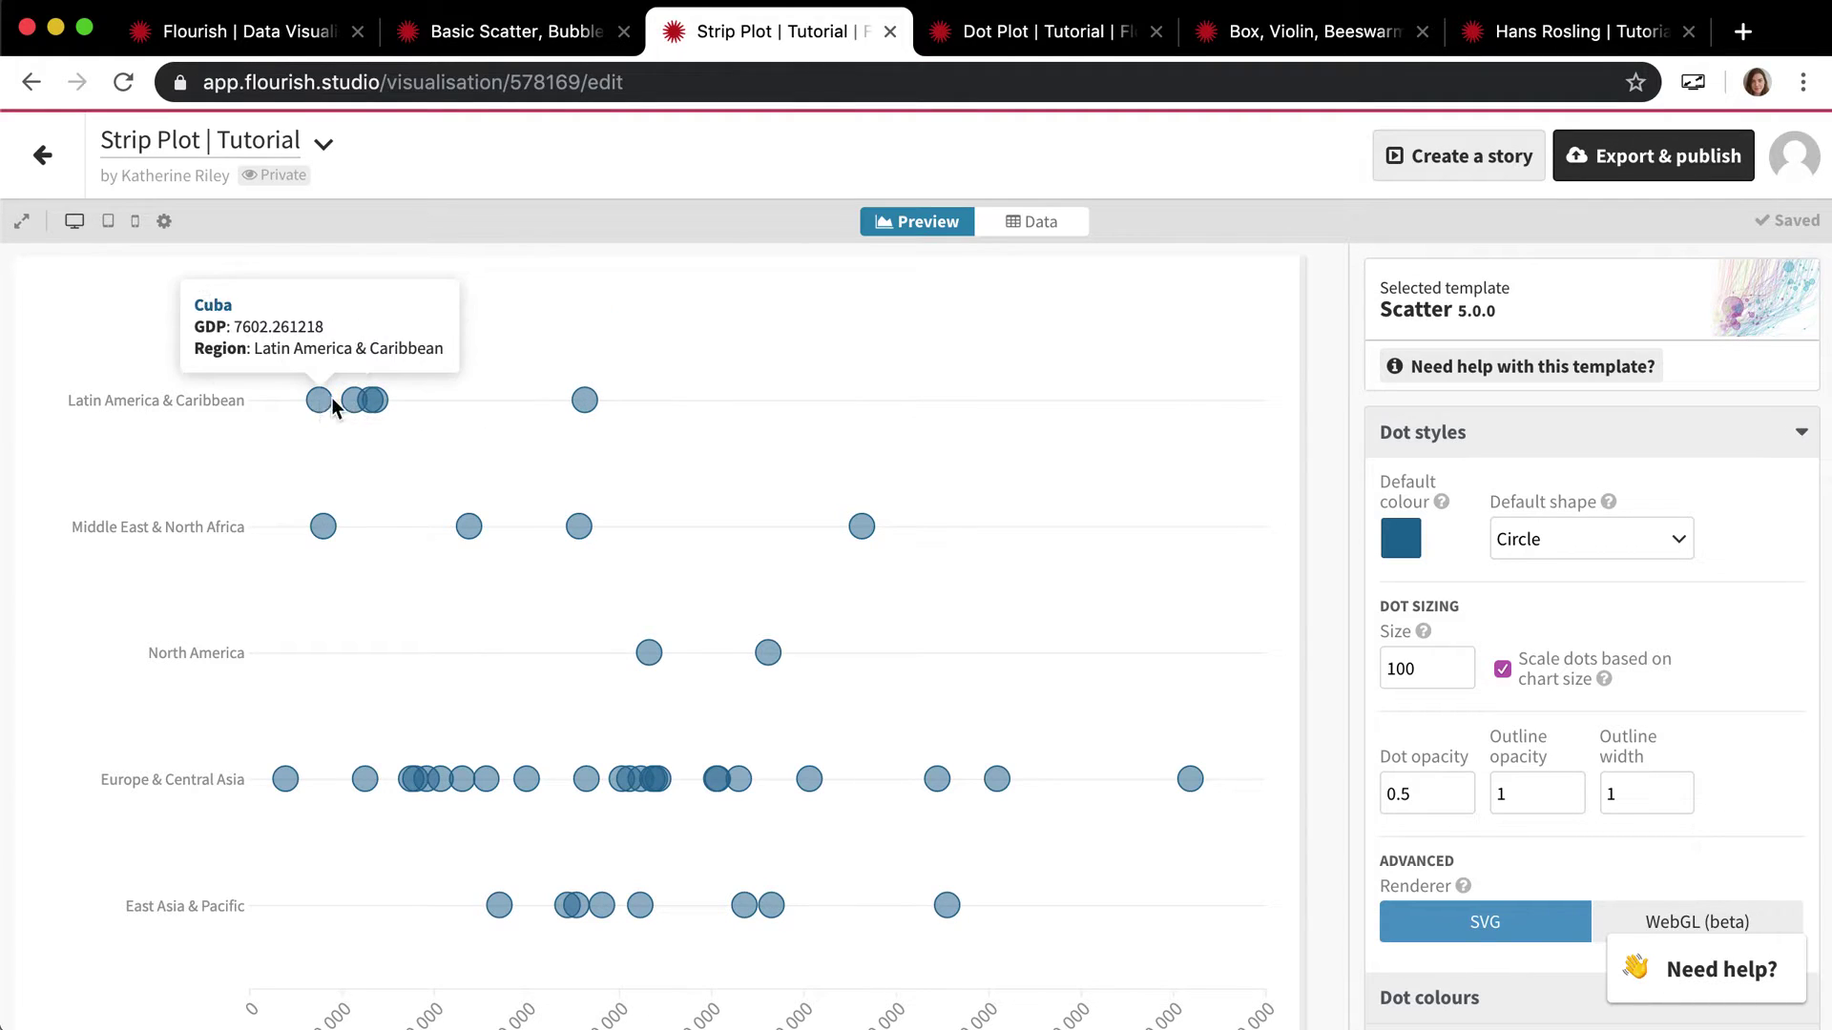
pyautogui.click(1023, 223)
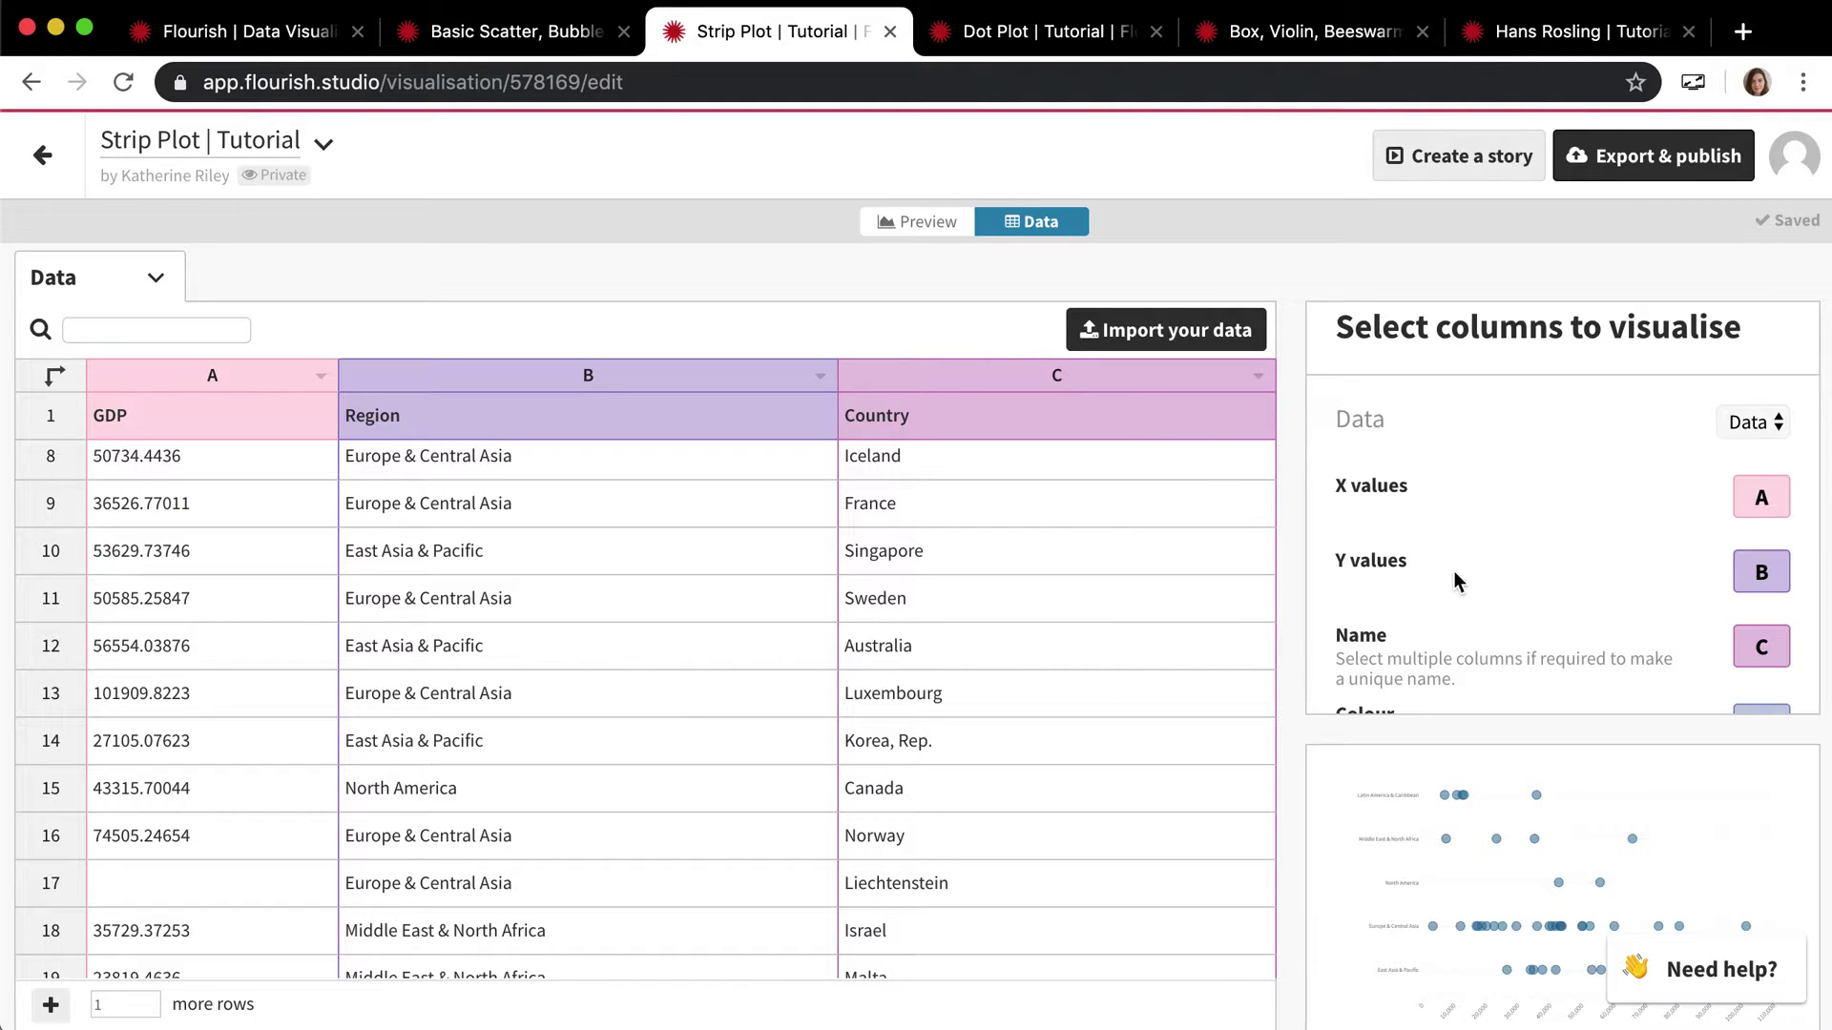
pyautogui.scroll(-5, 1495, 572)
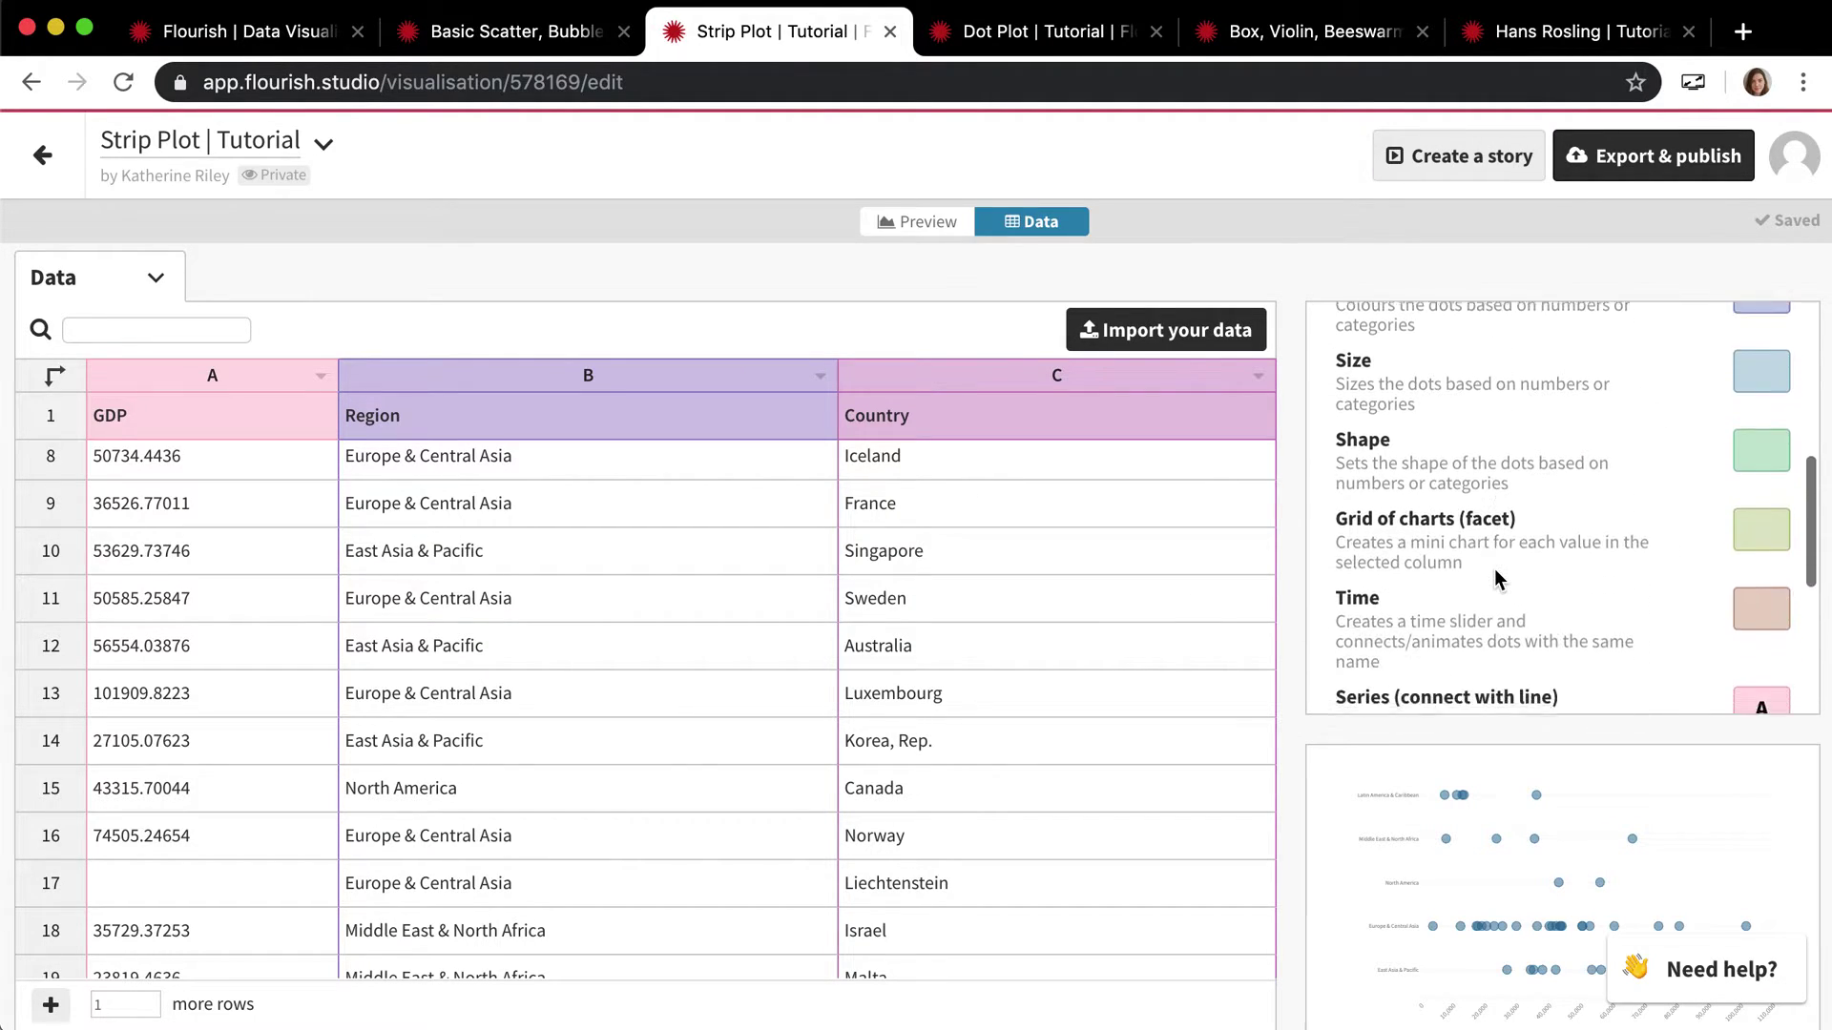
pyautogui.scroll(-3, 1494, 569)
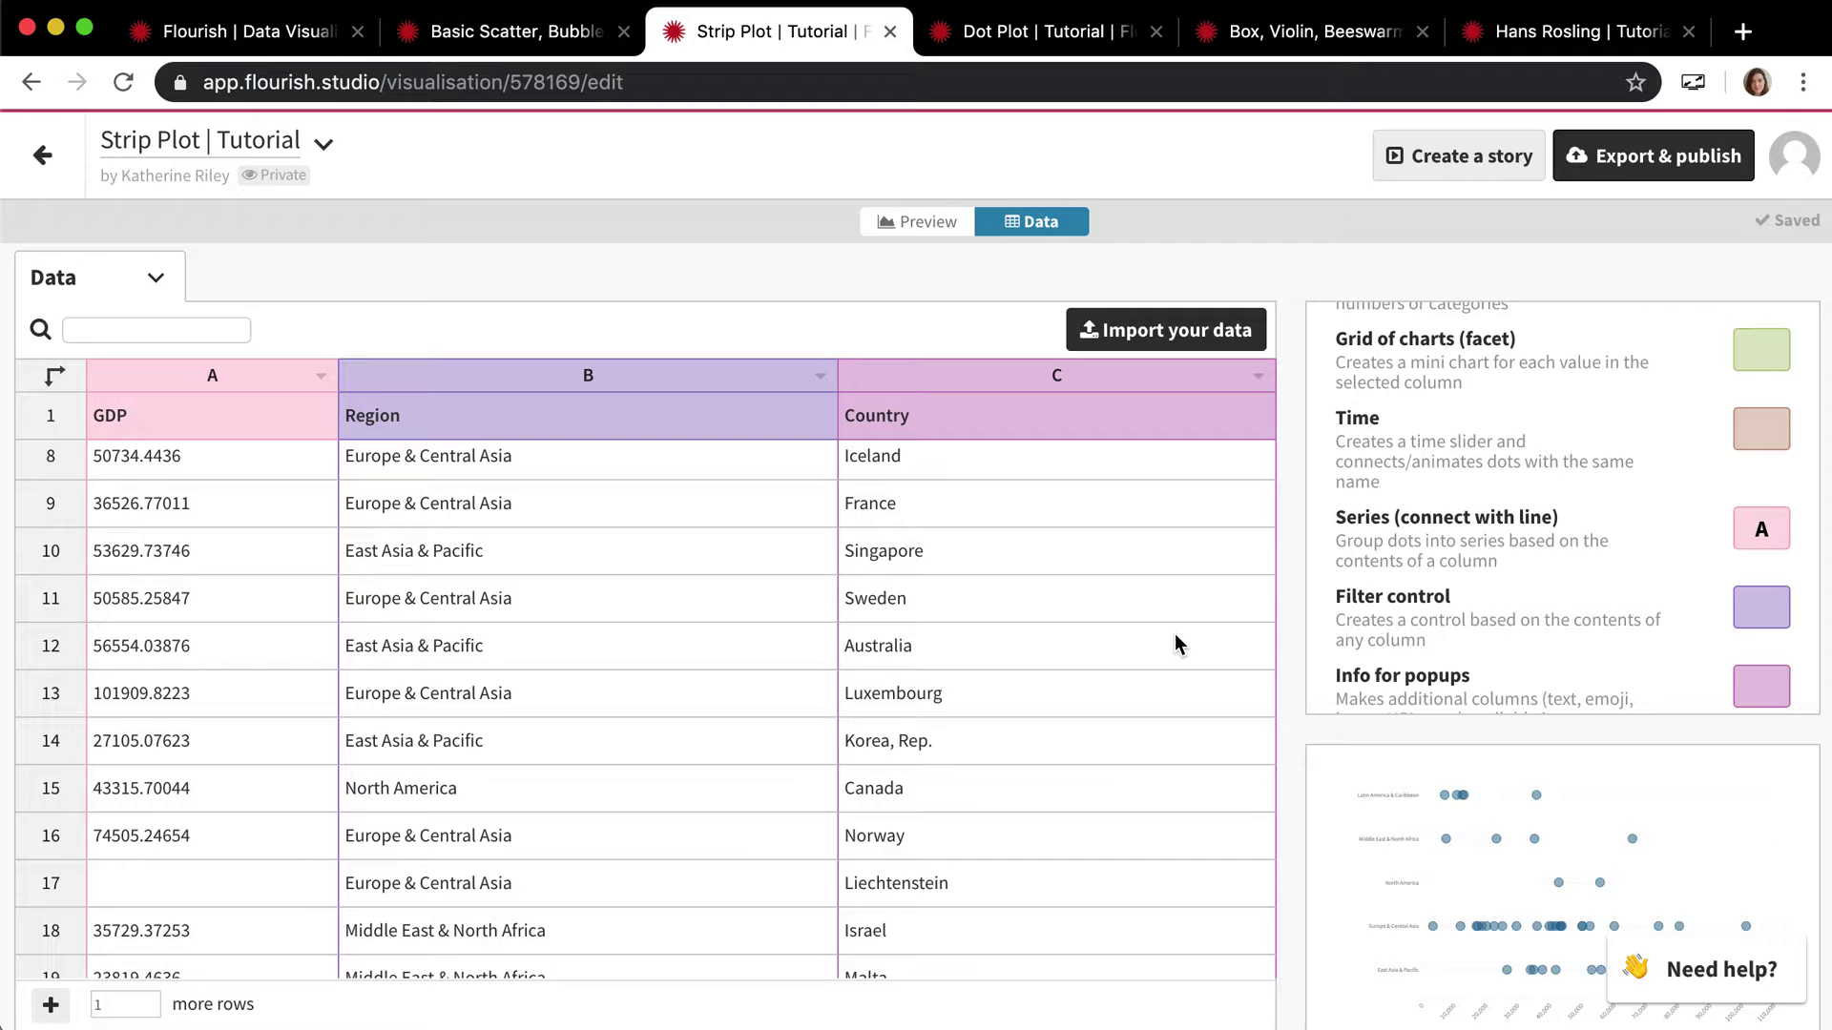
pyautogui.click(1761, 526)
pyautogui.press('BackSpace')
pyautogui.press('Tab')
pyautogui.click(904, 221)
pyautogui.click(1035, 221)
pyautogui.click(915, 218)
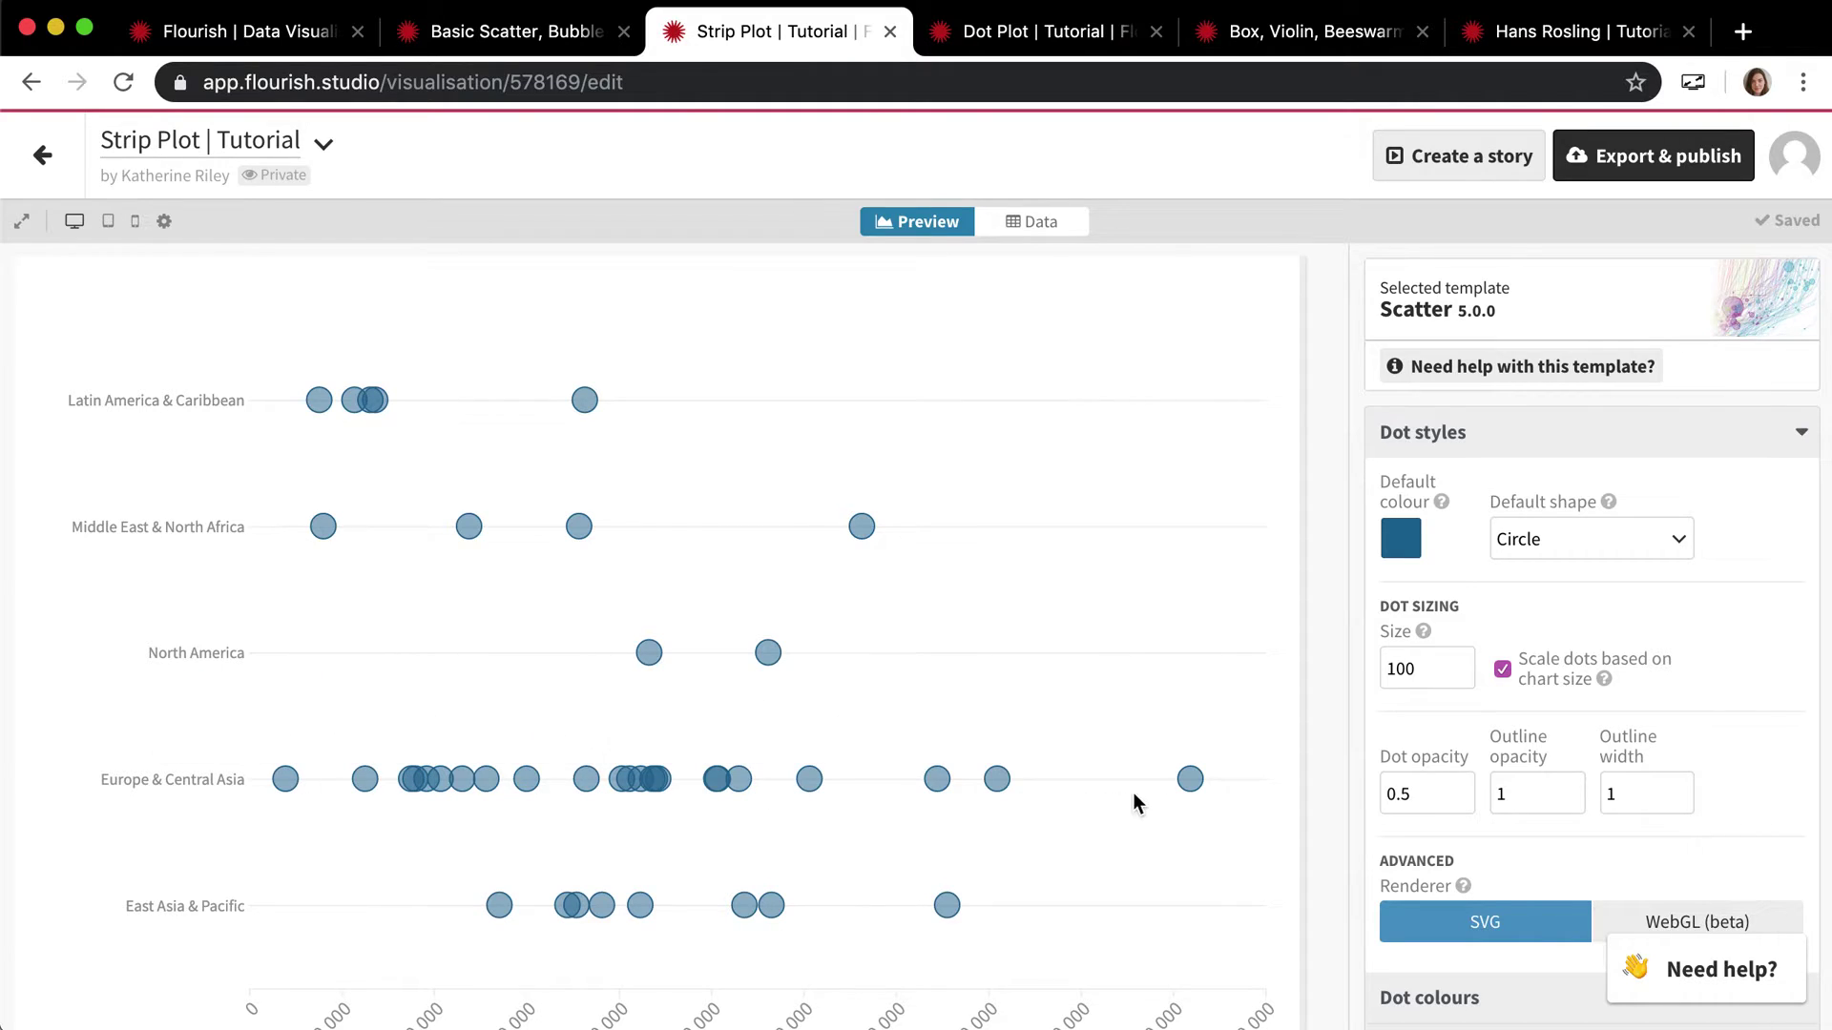
pyautogui.click(1030, 221)
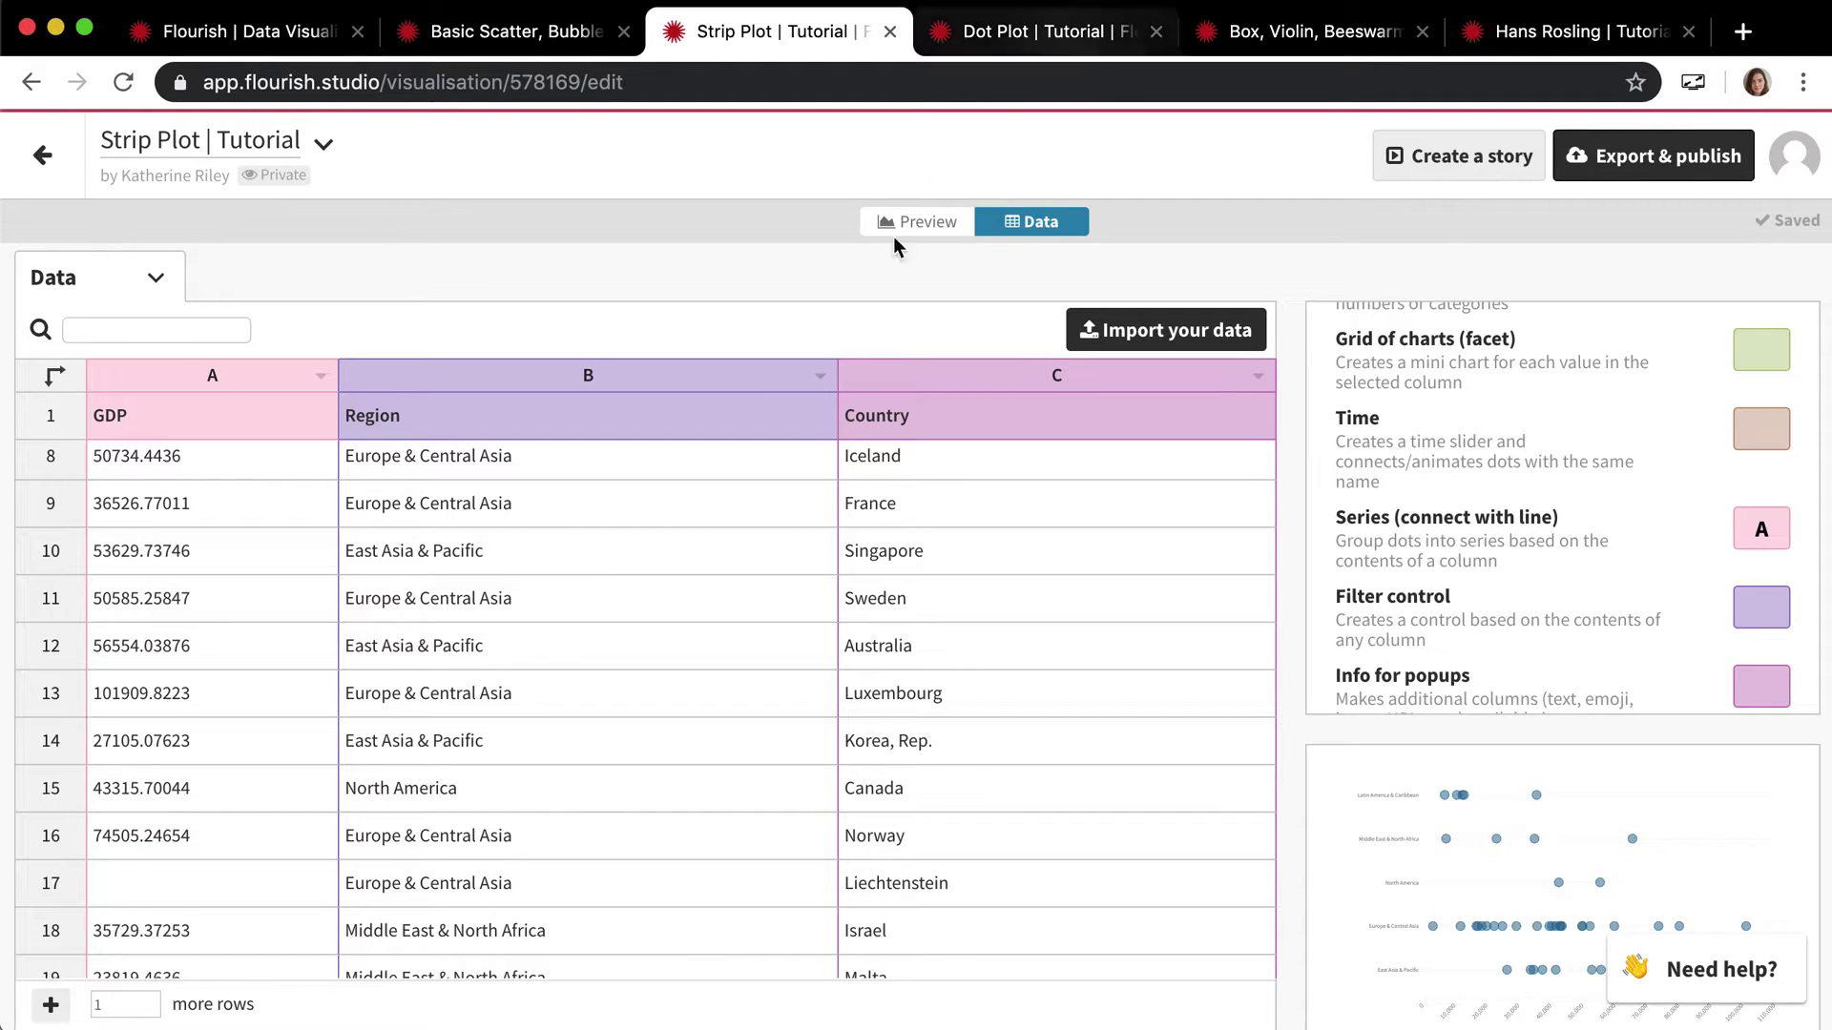
pyautogui.scroll(1, 792, 501)
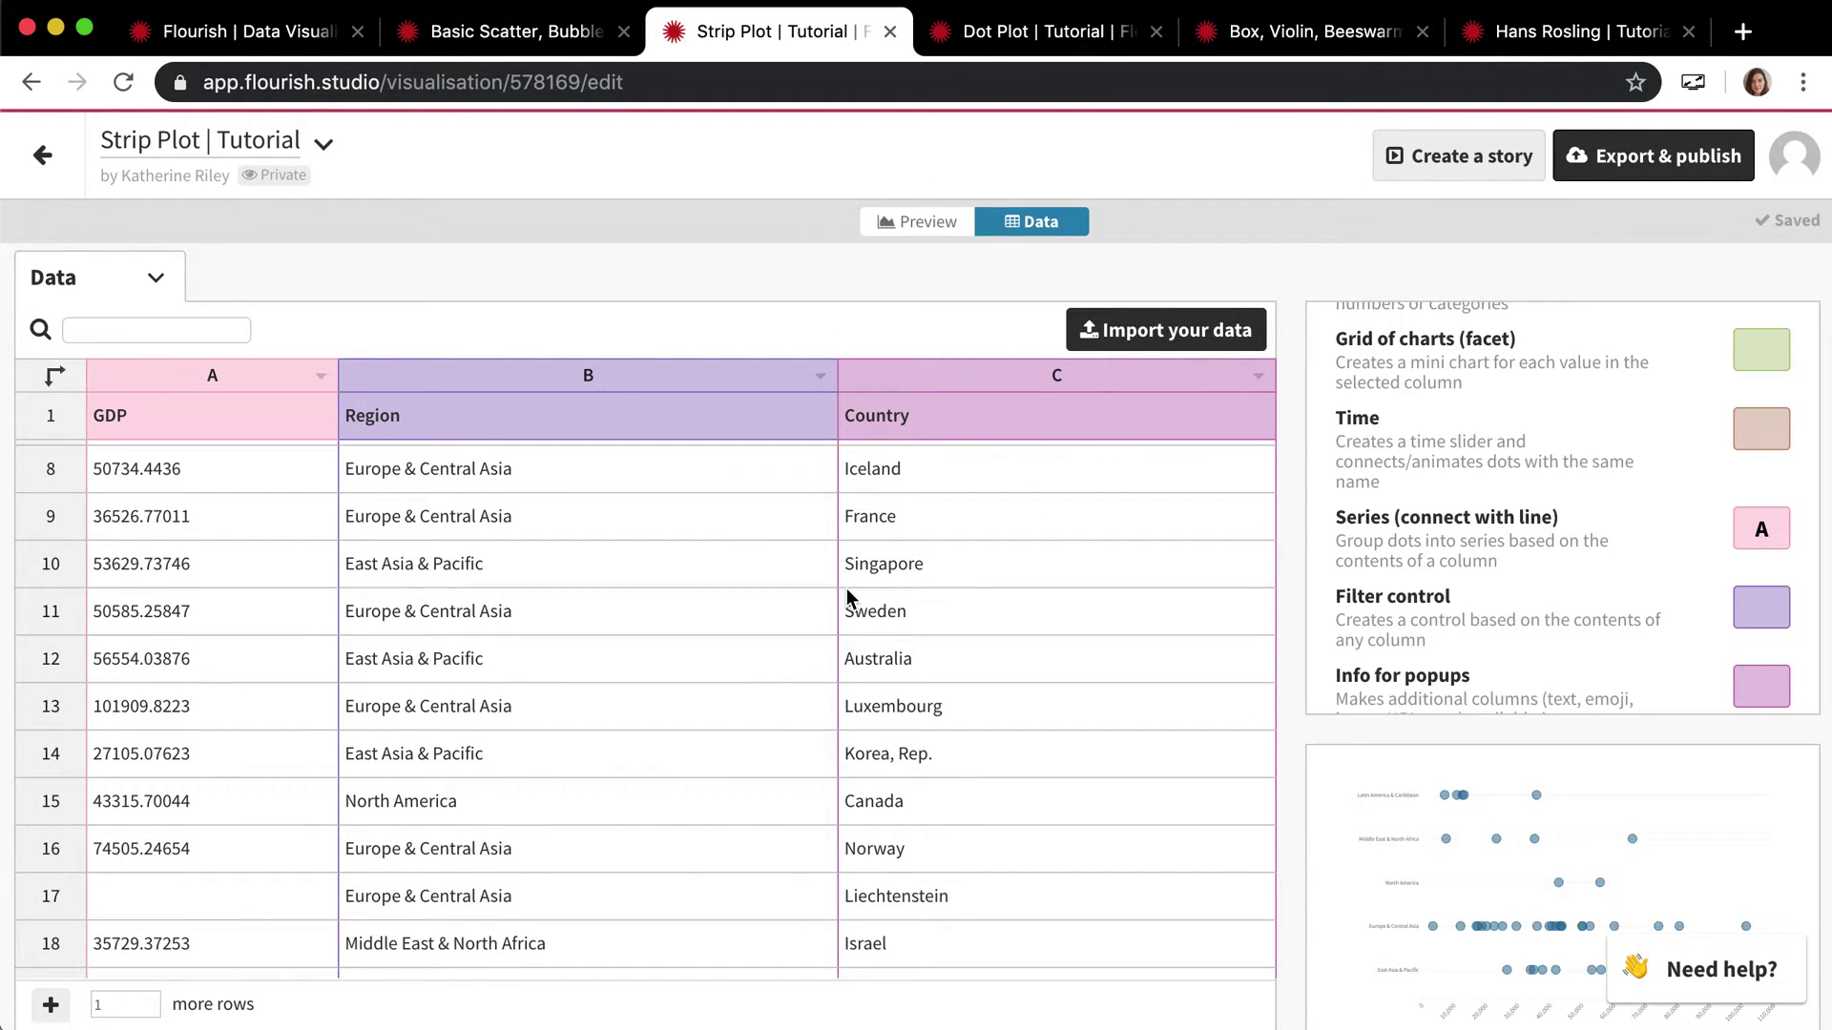
pyautogui.scroll(-4, 846, 601)
pyautogui.scroll(10, 846, 601)
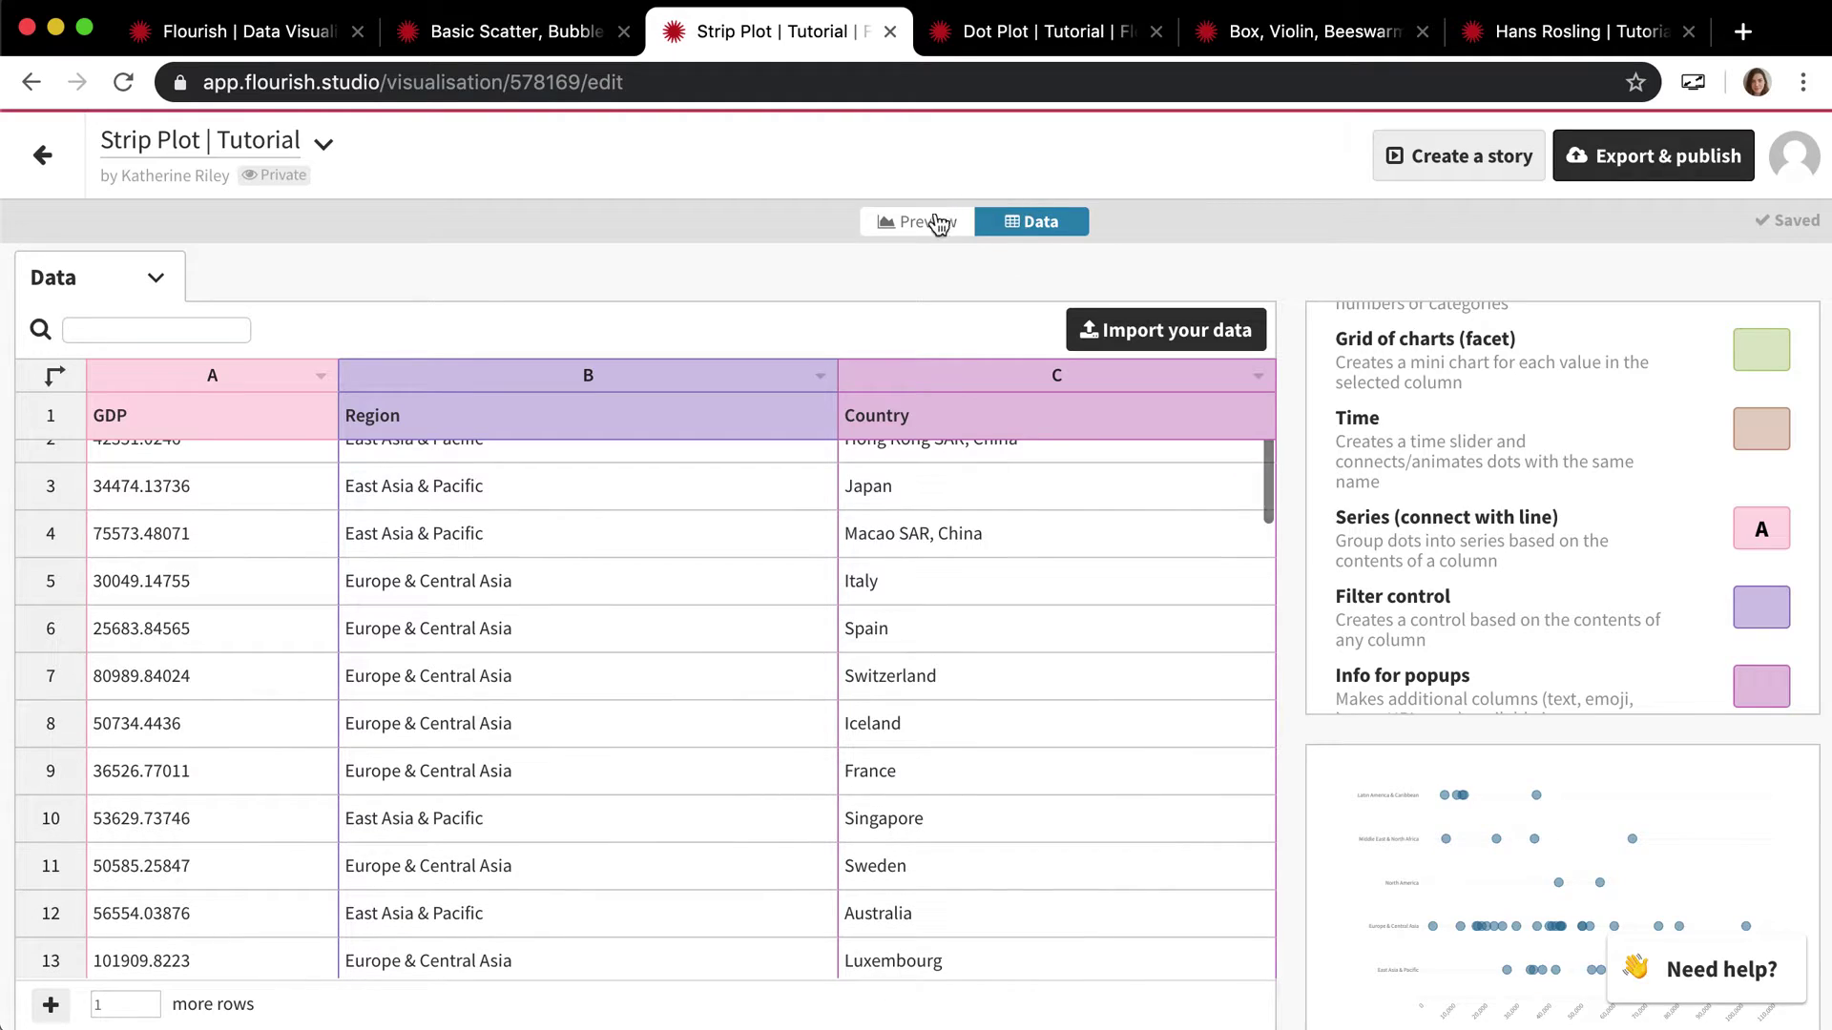
pyautogui.click(911, 229)
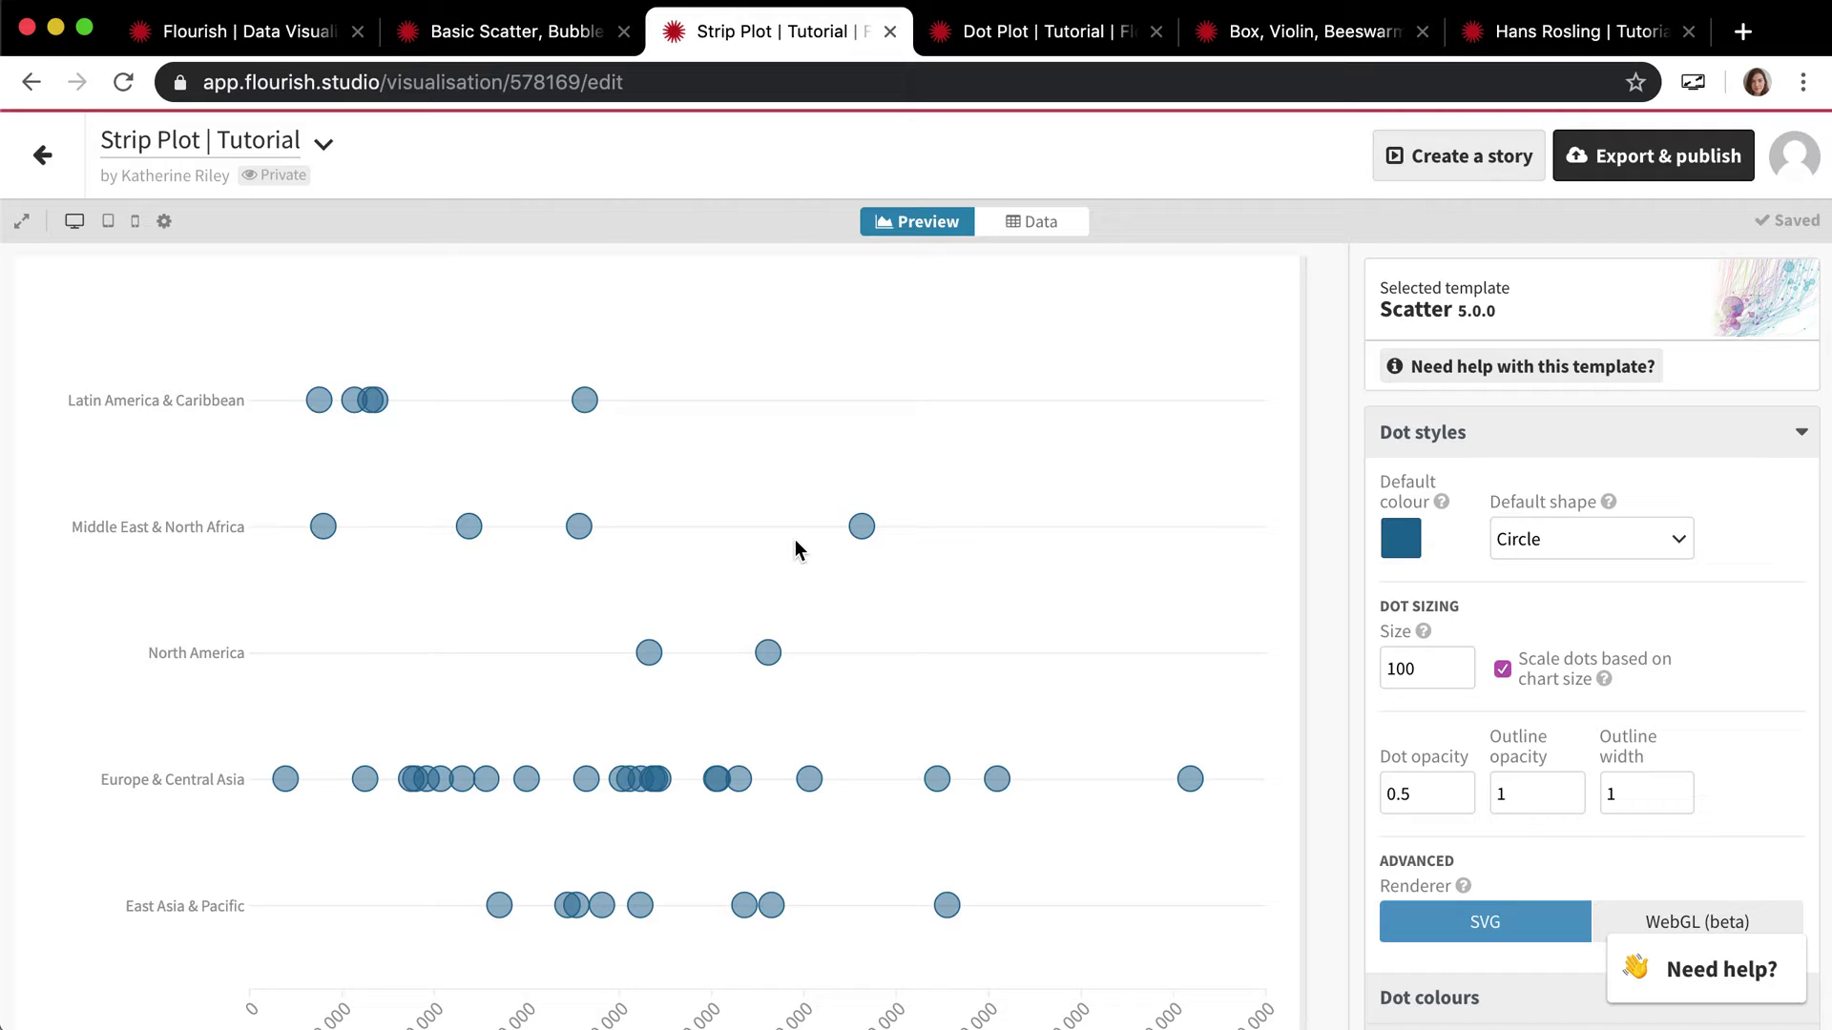
pyautogui.scroll(-1, 784, 563)
pyautogui.click(1423, 791)
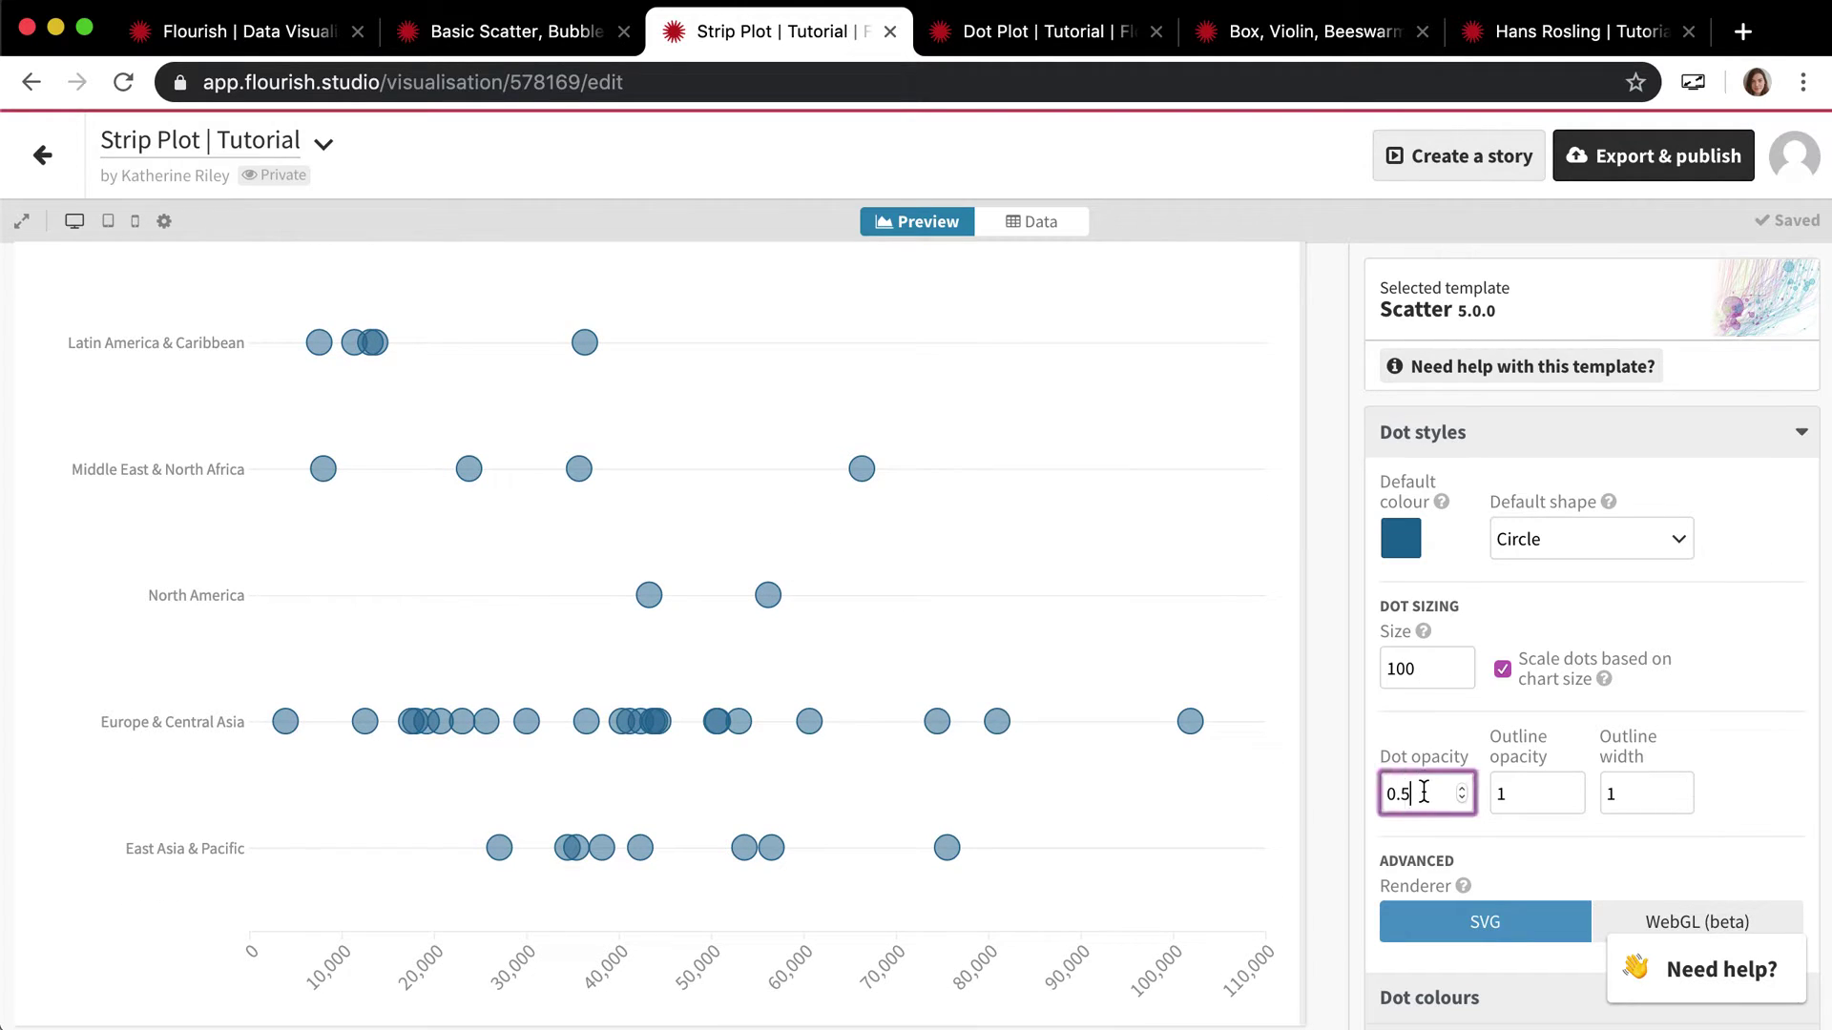
# Try dot opacity 0.8, then restore it to 0.5.
pyautogui.write('8')
pyautogui.press('Tab')
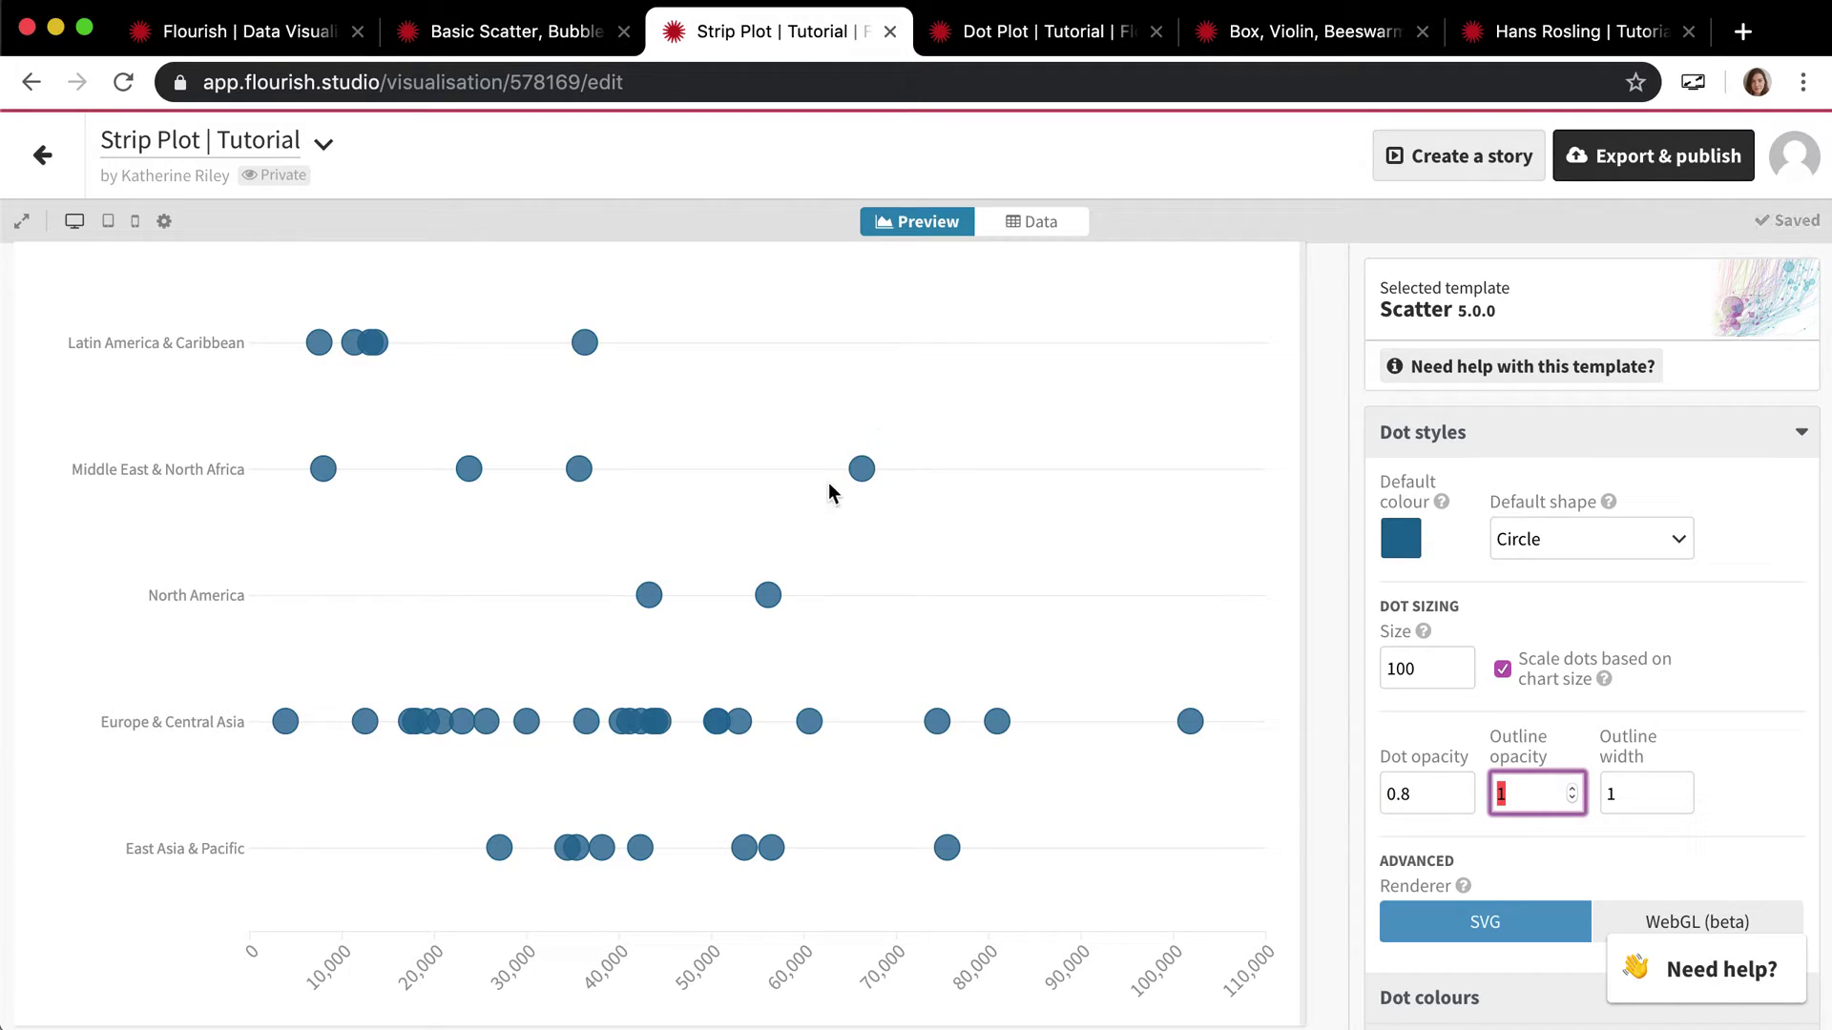
pyautogui.click(1436, 792)
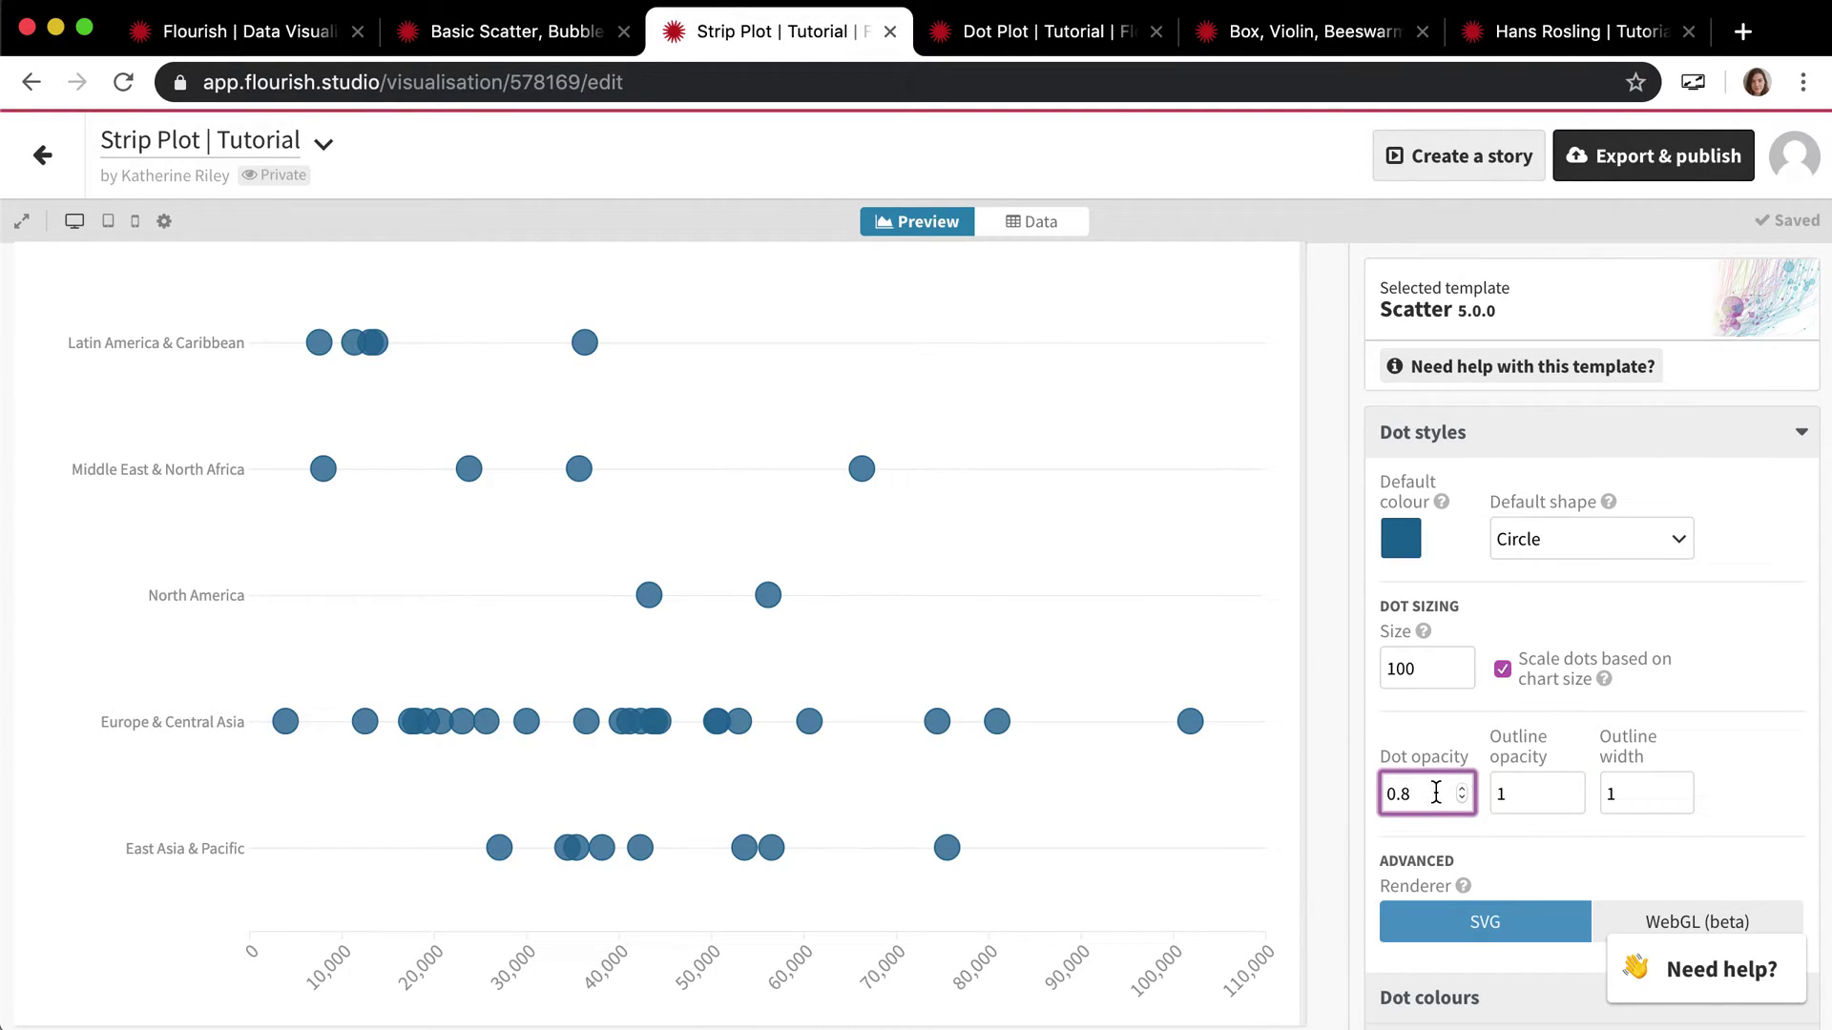
pyautogui.write('5')
pyautogui.press('Tab')
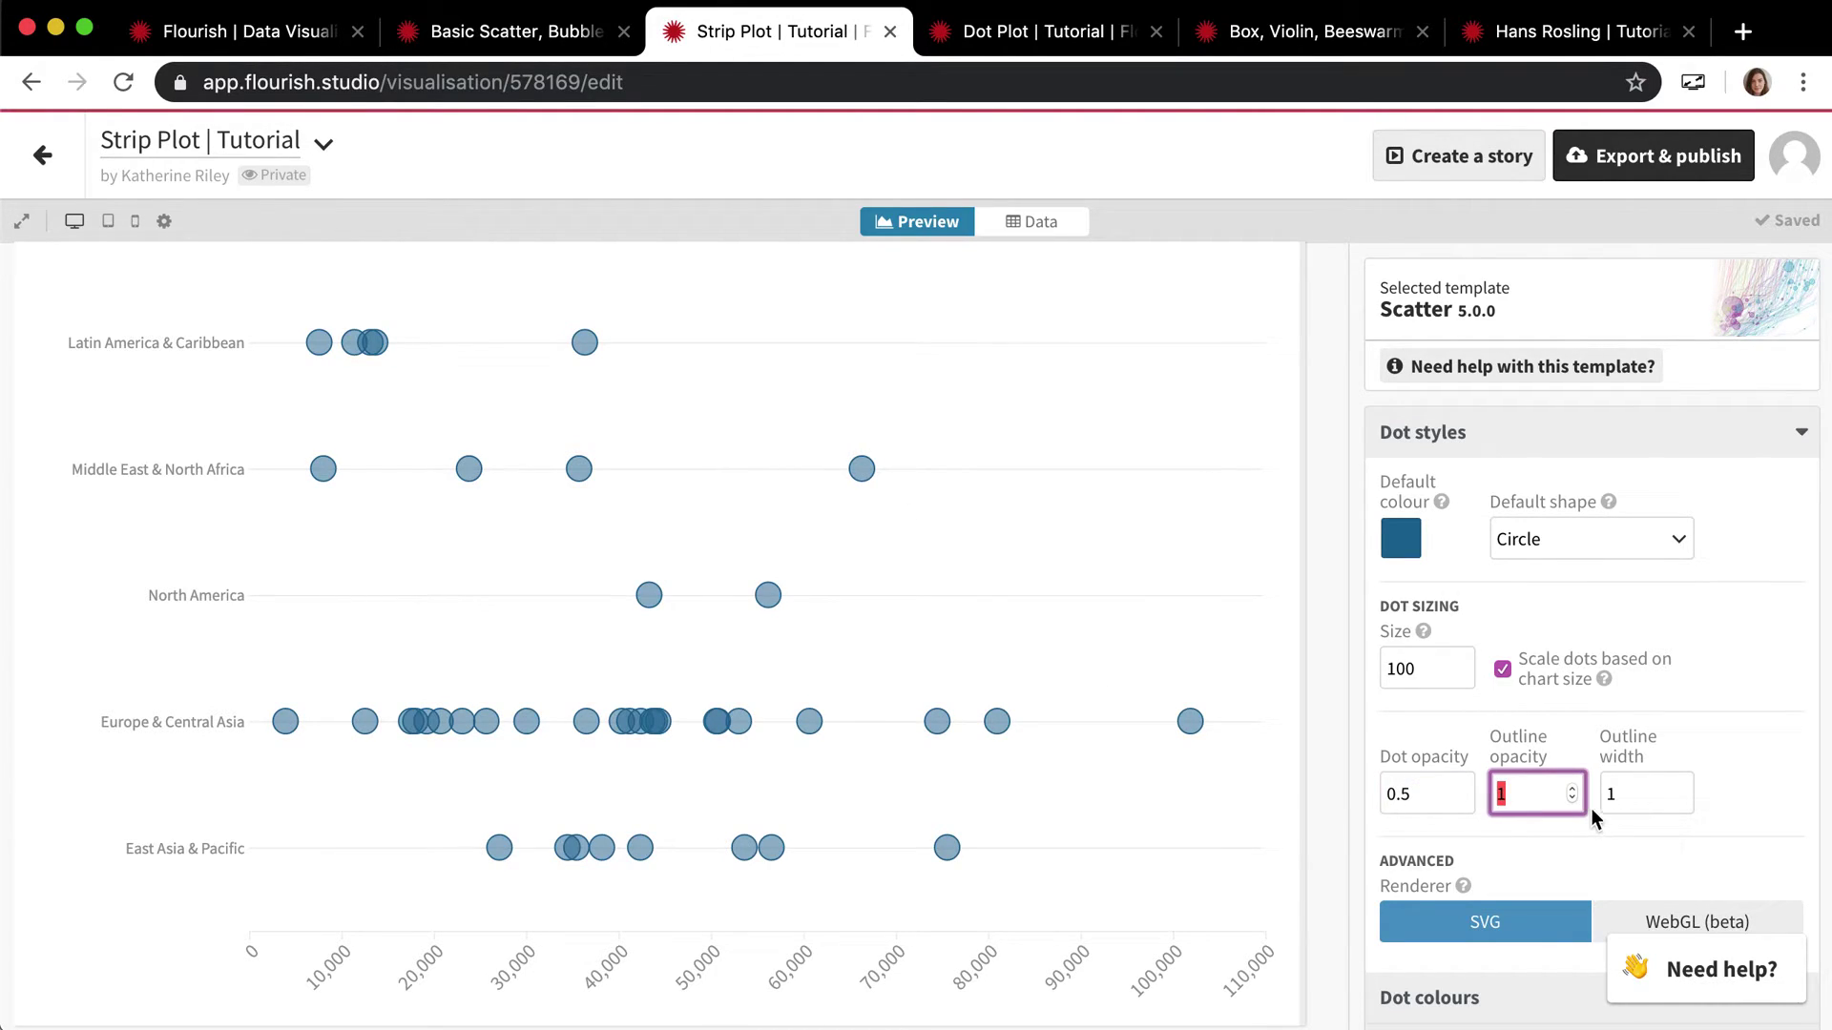
# Set outline opacity to 0 to remove the dot outlines, then switch to the Dot Plot tutorial.
pyautogui.press('Tab')
pyautogui.click(1557, 801)
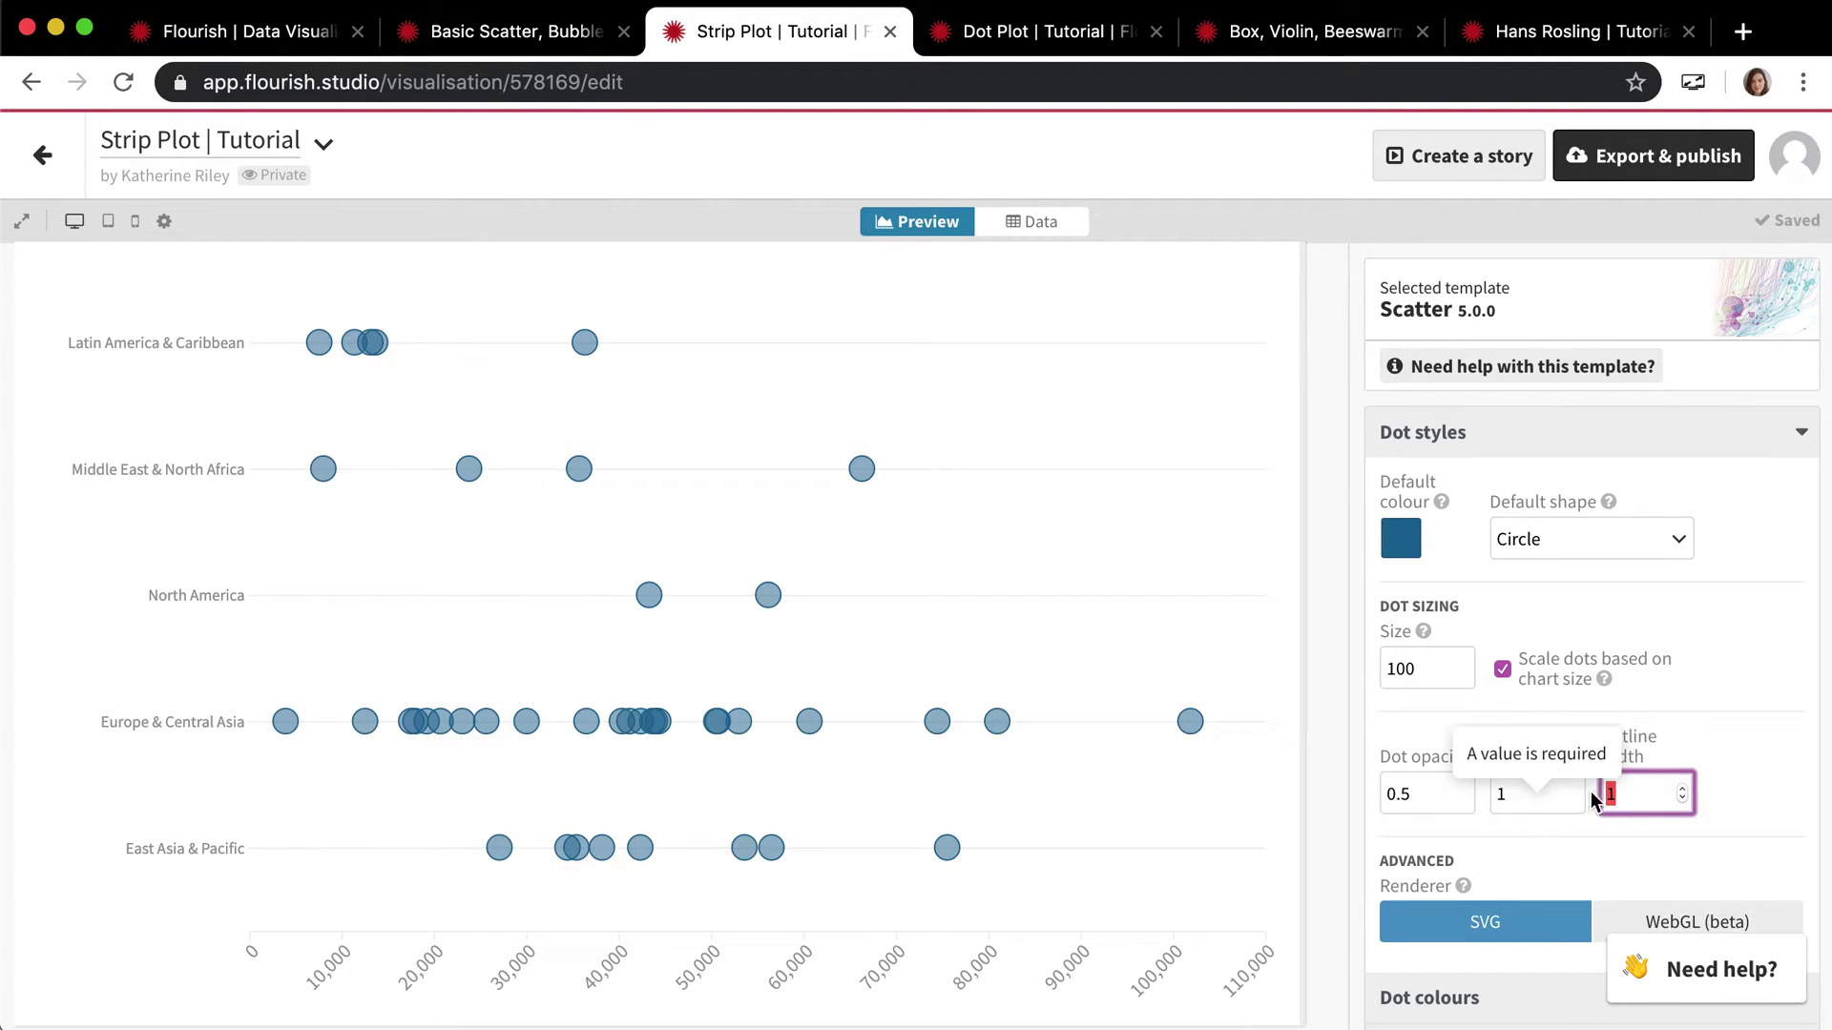
pyautogui.hotkey('ctrl', 'z')
pyautogui.write('0')
pyautogui.press('Tab')
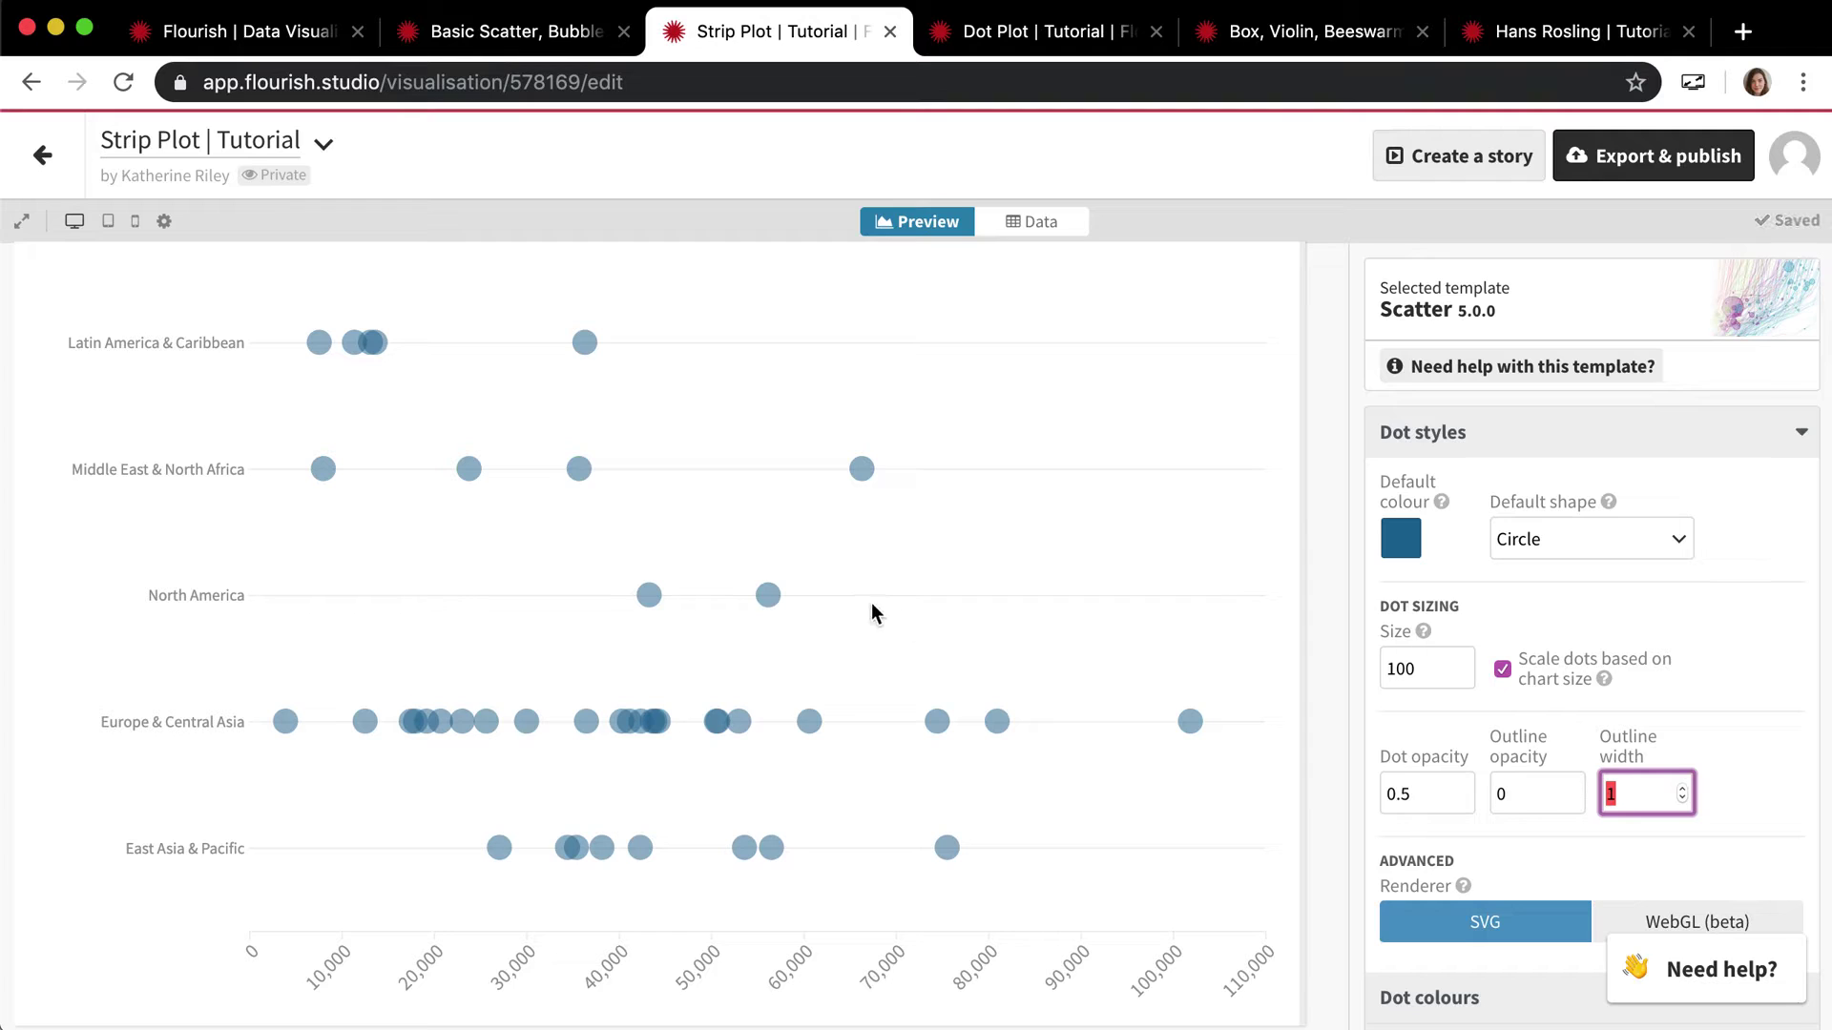
pyautogui.moveTo(773, 596)
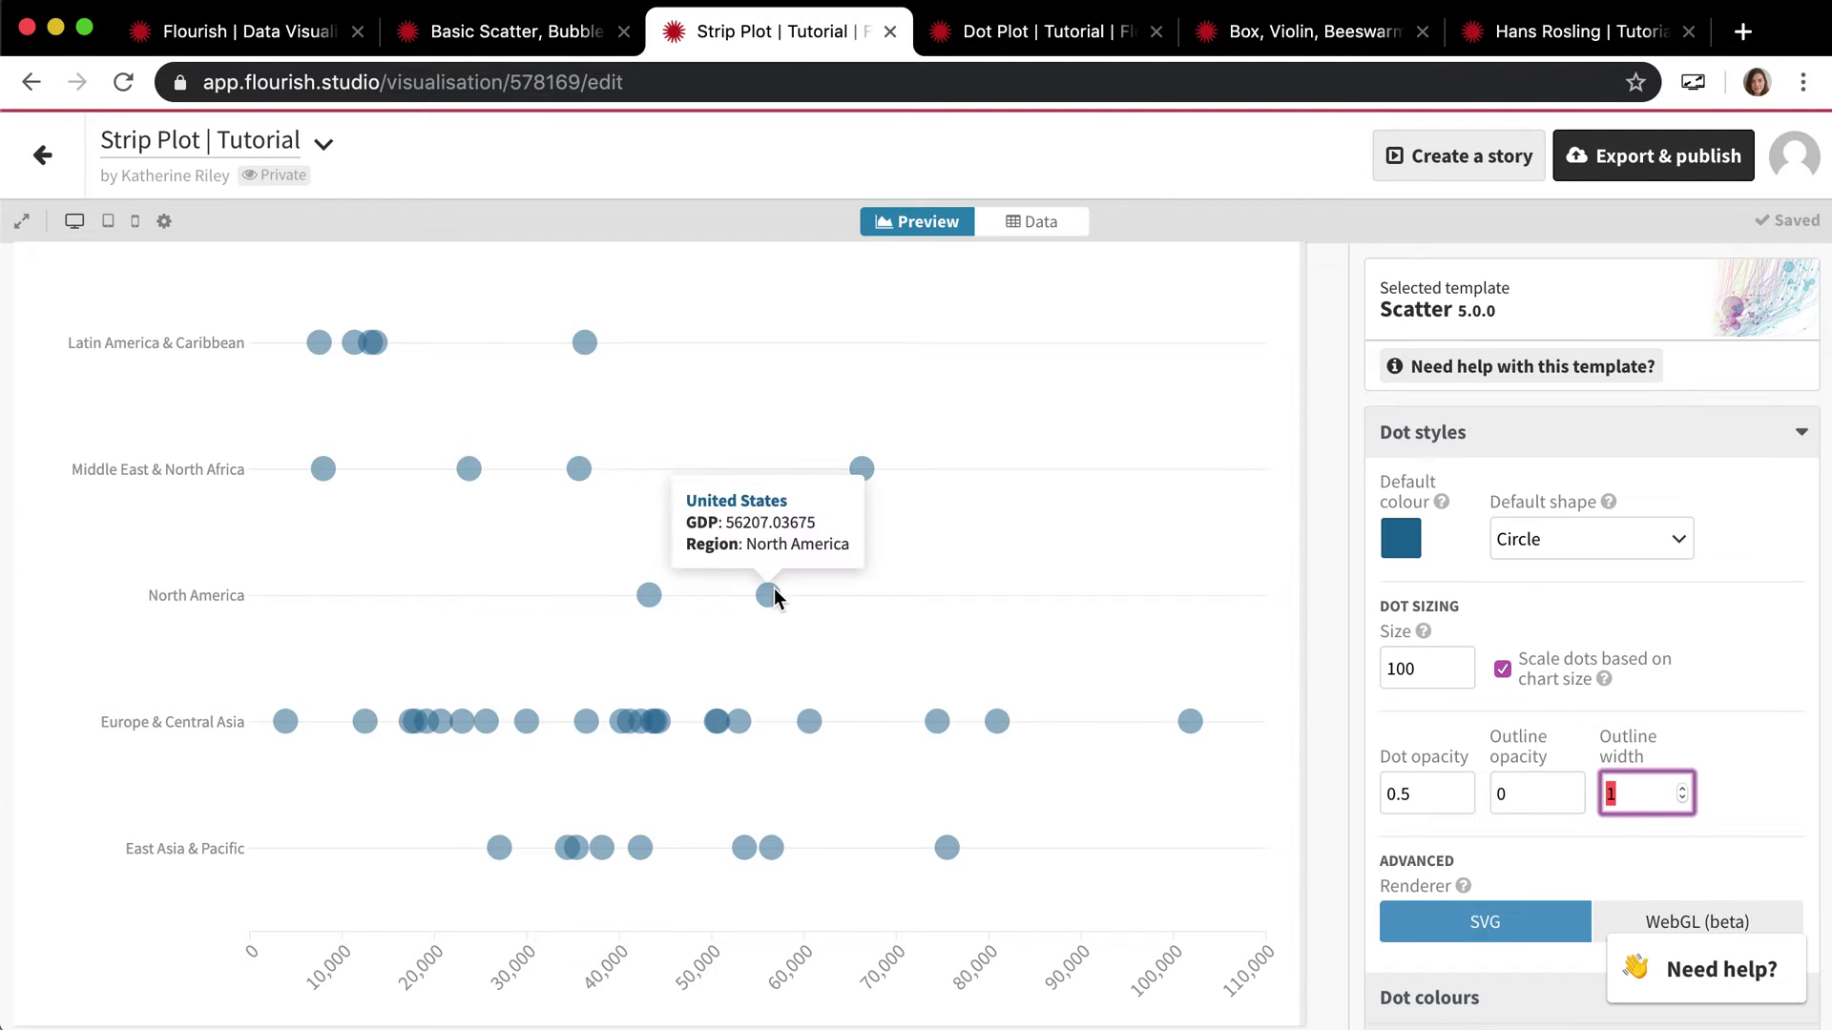
pyautogui.click(1056, 38)
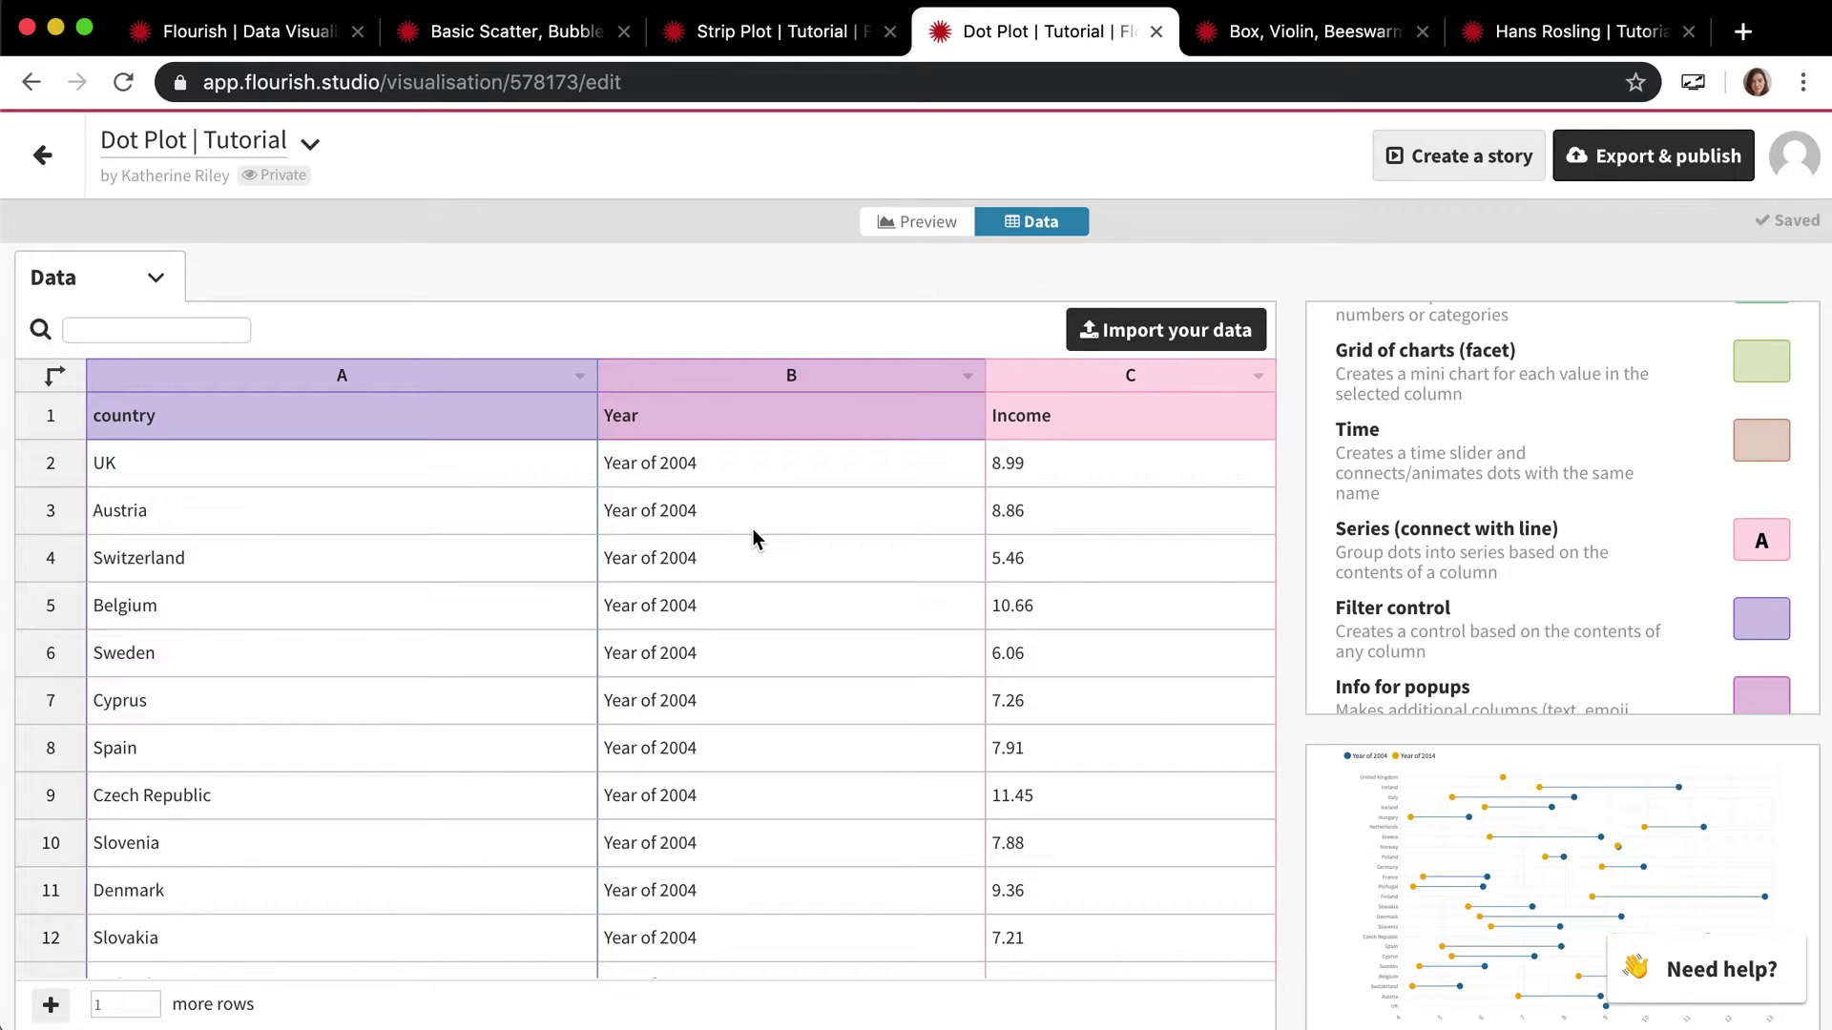
# Preview the Dot Plot, read the Ireland dot tooltips, and view its country, Year and Income data.
pyautogui.click(897, 223)
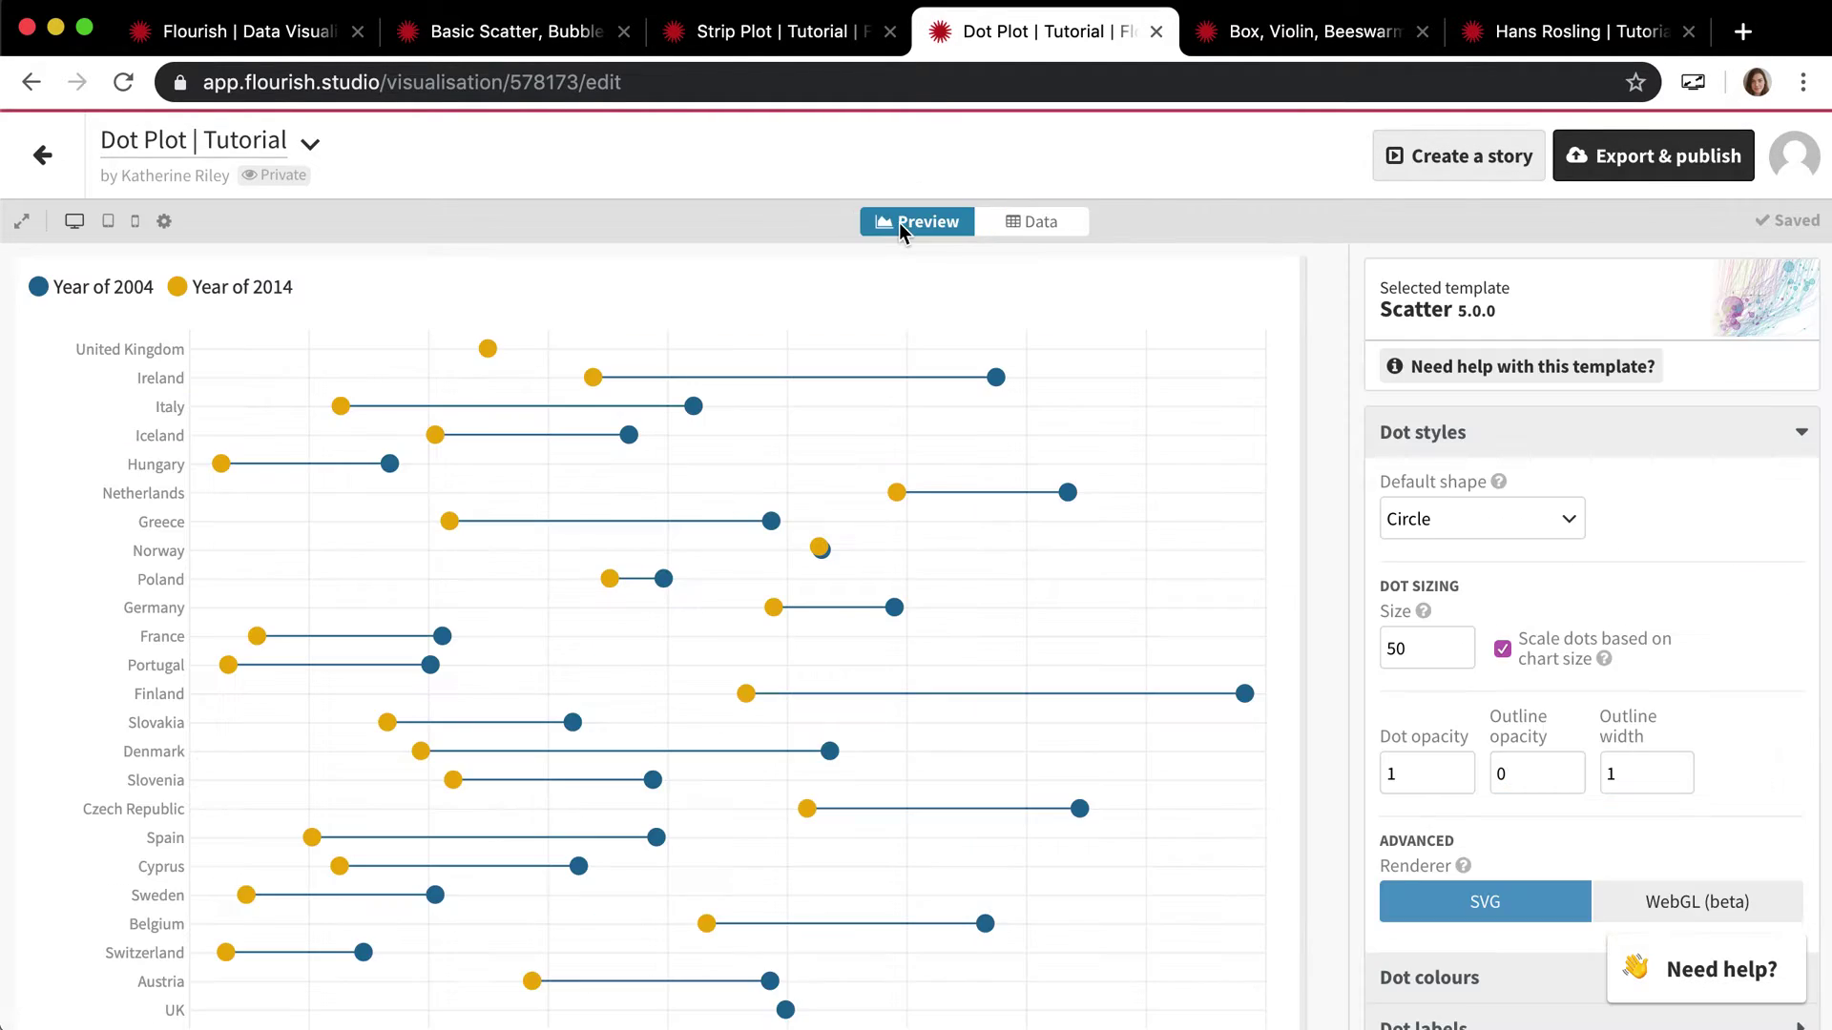
pyautogui.scroll(-2, 824, 598)
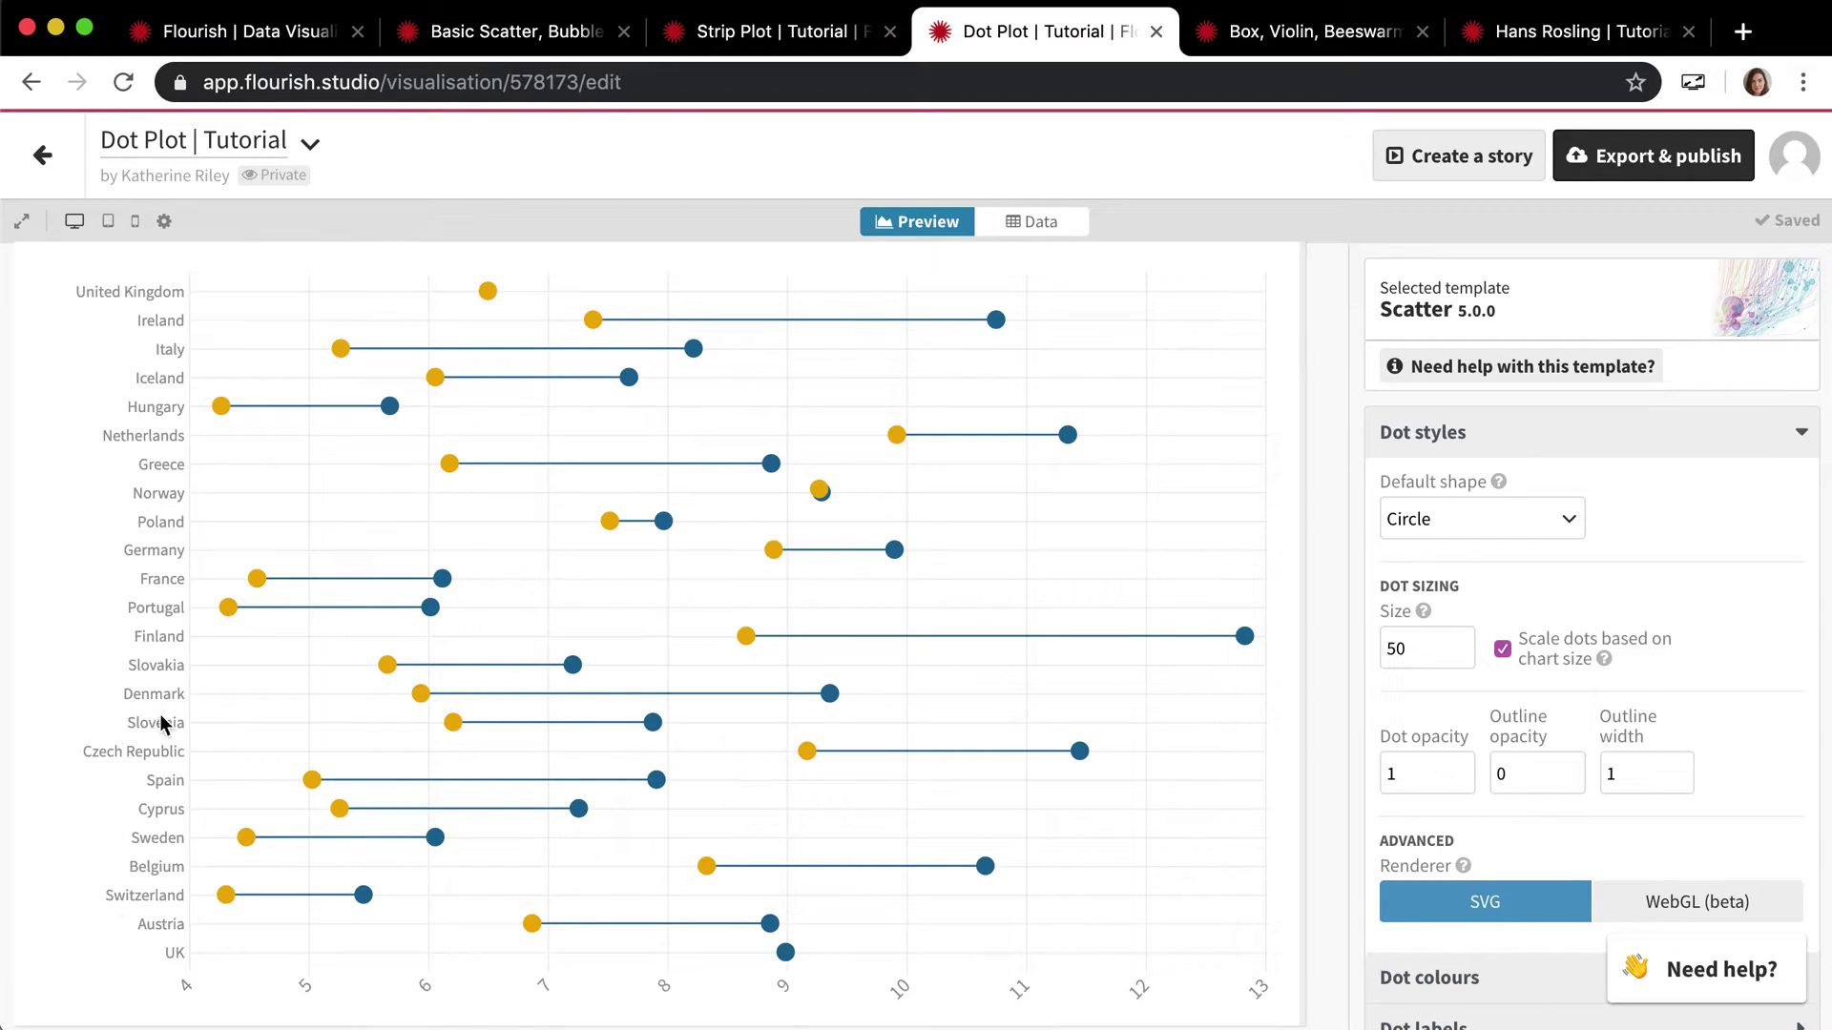
pyautogui.click(1029, 229)
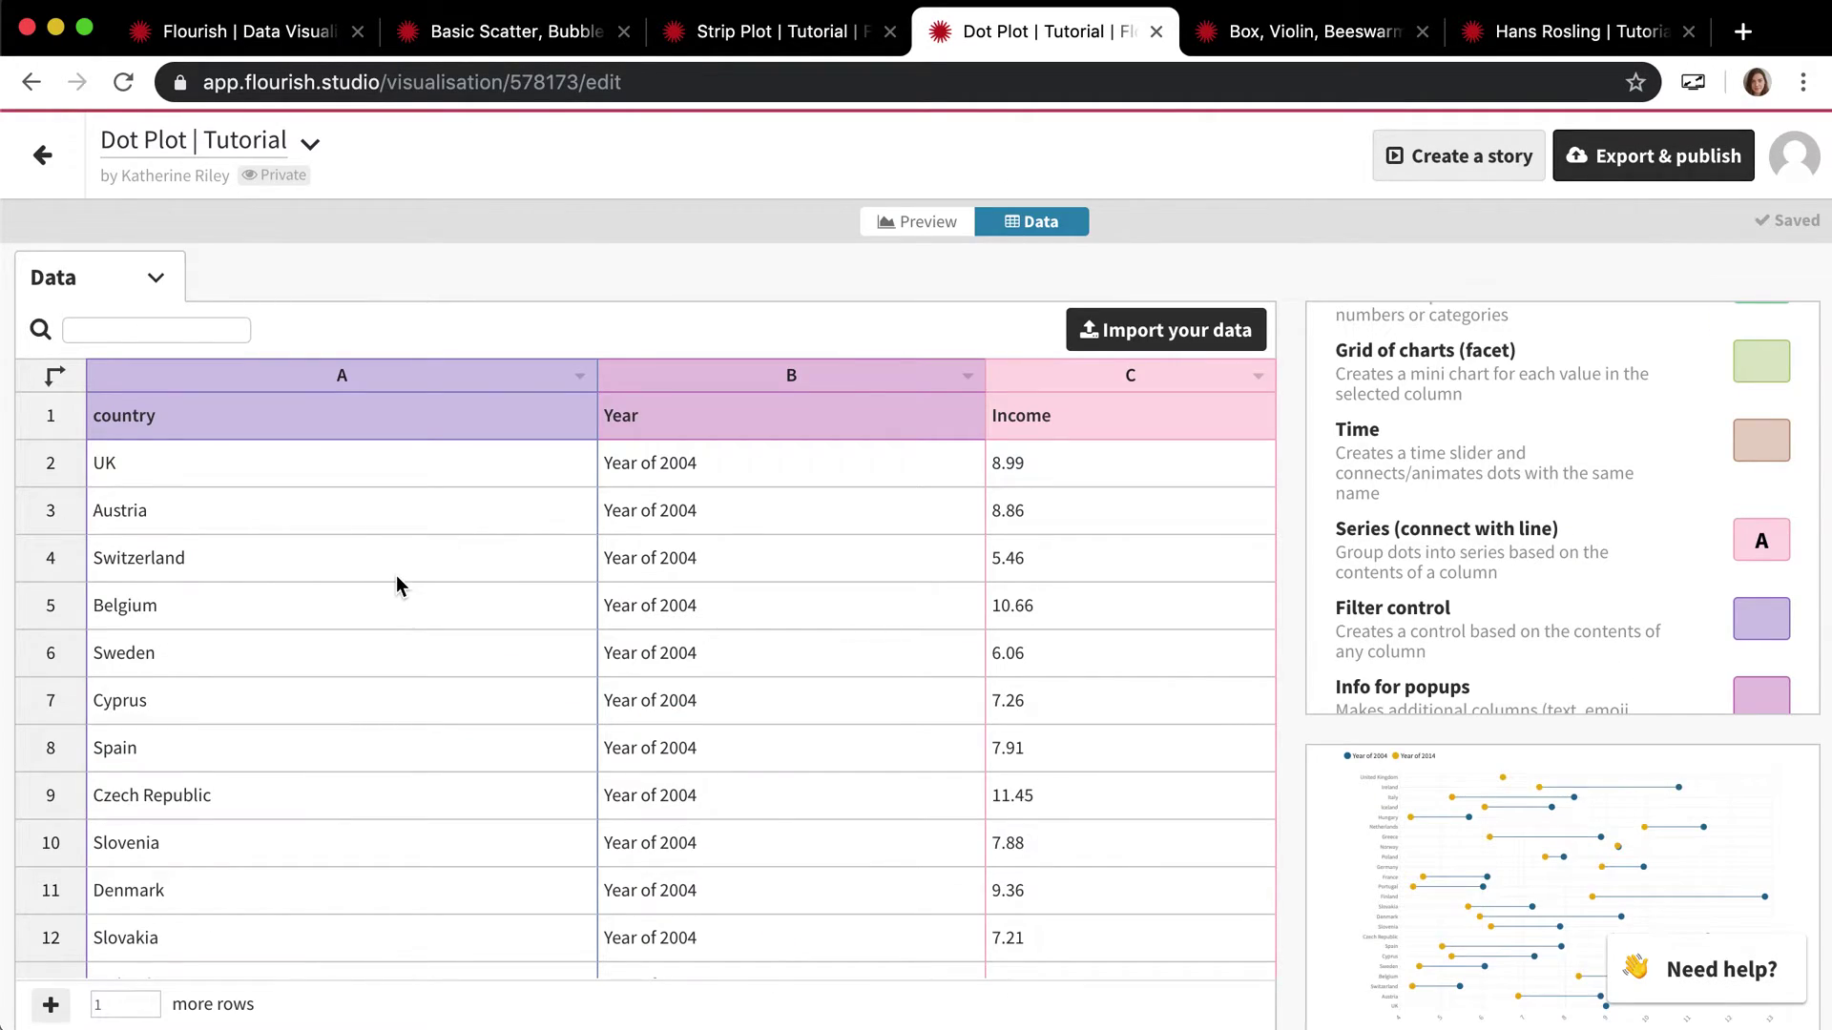
pyautogui.click(921, 229)
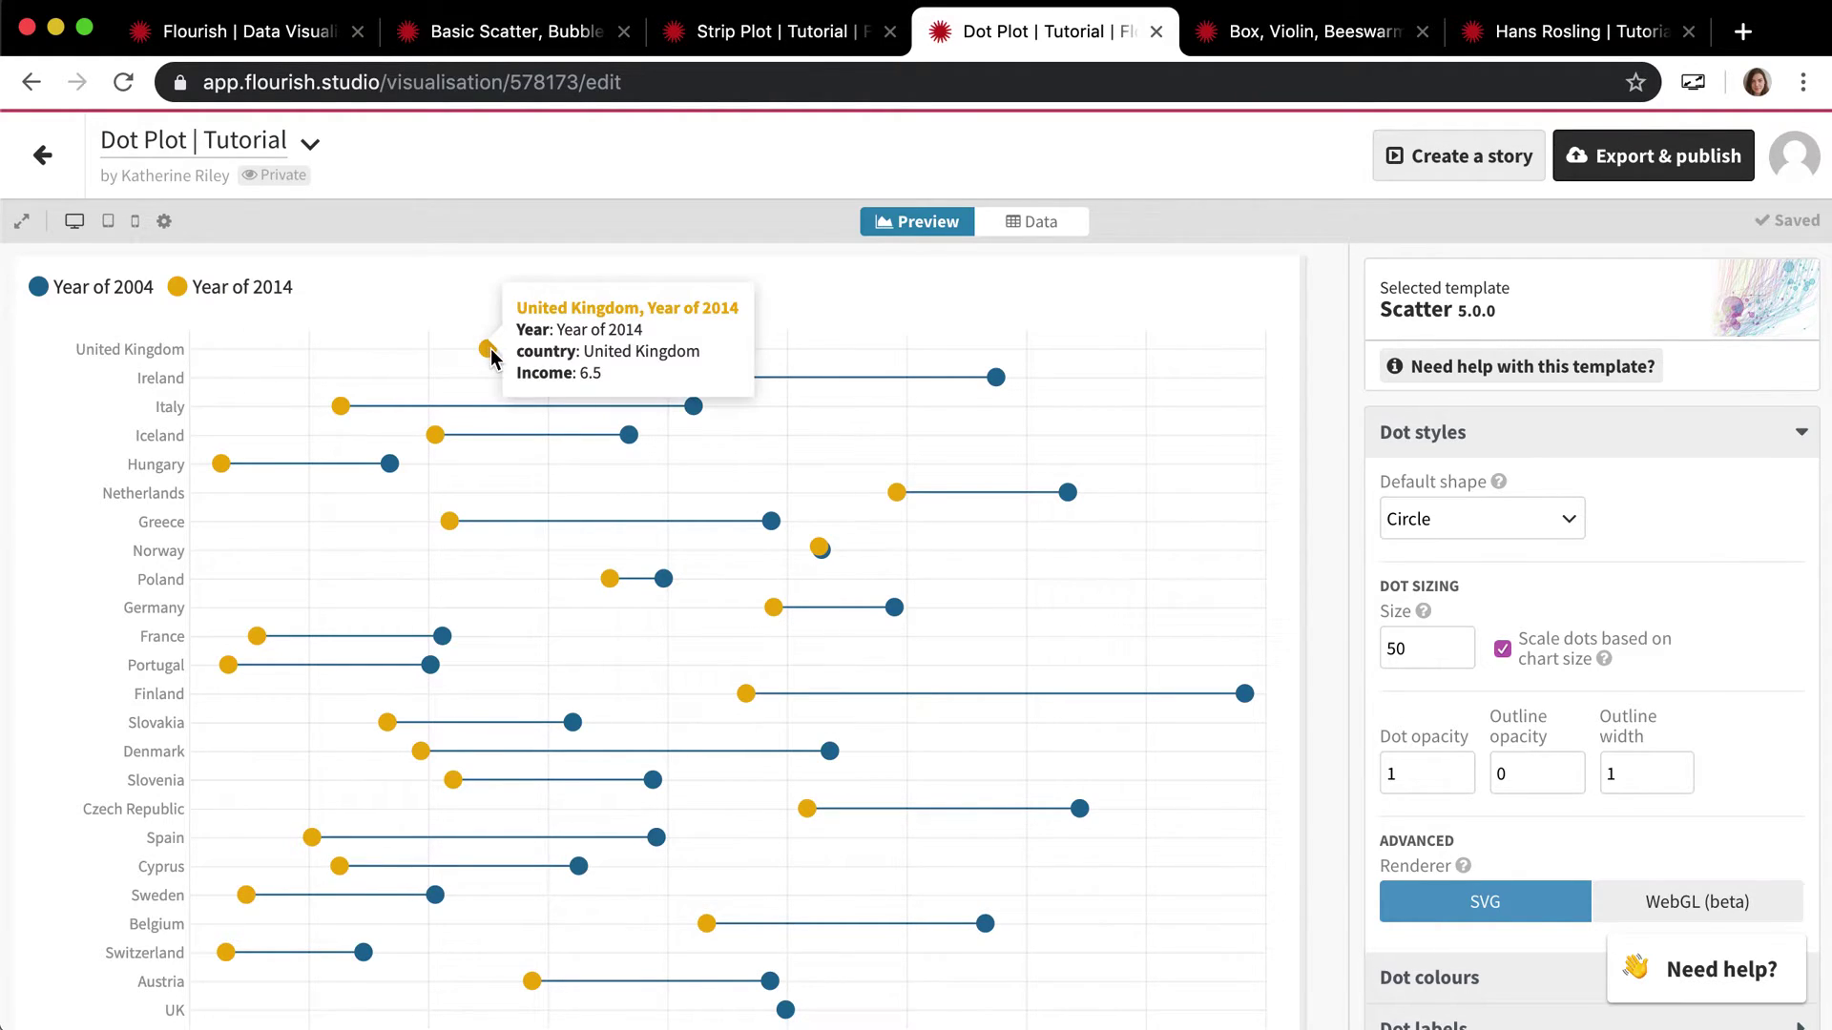
pyautogui.moveTo(596, 381)
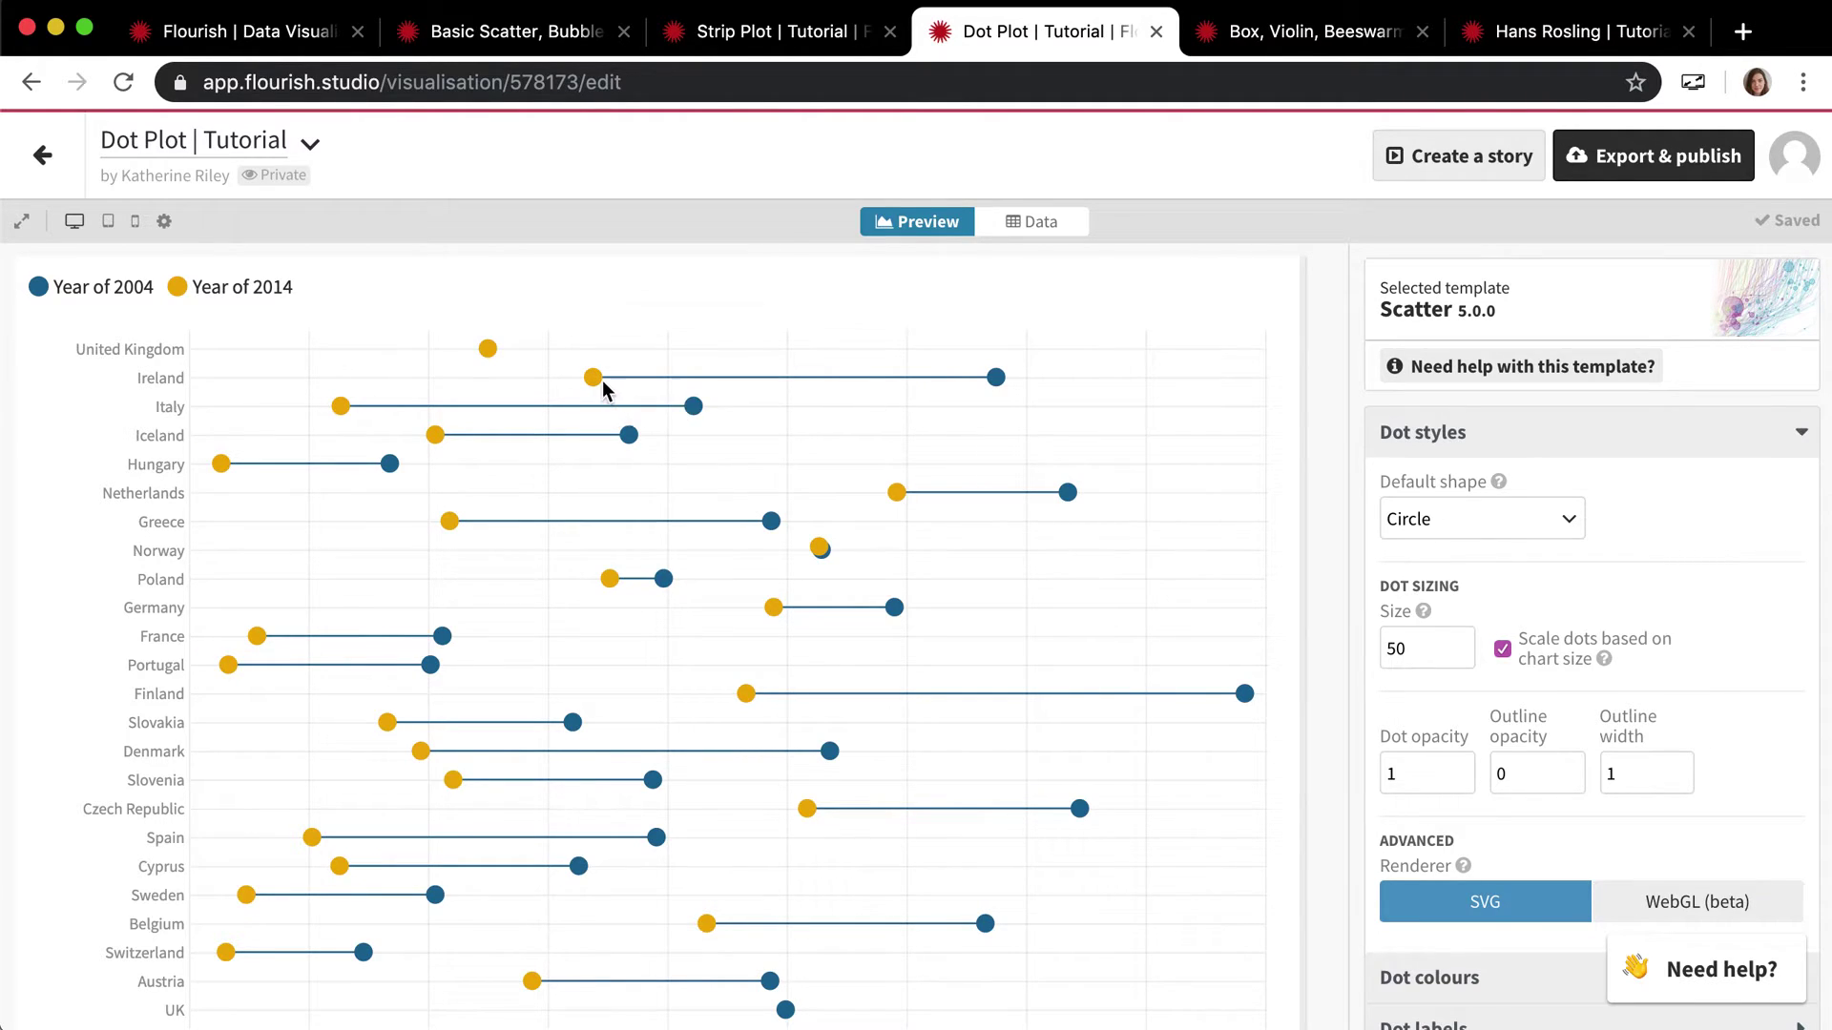
pyautogui.click(1042, 226)
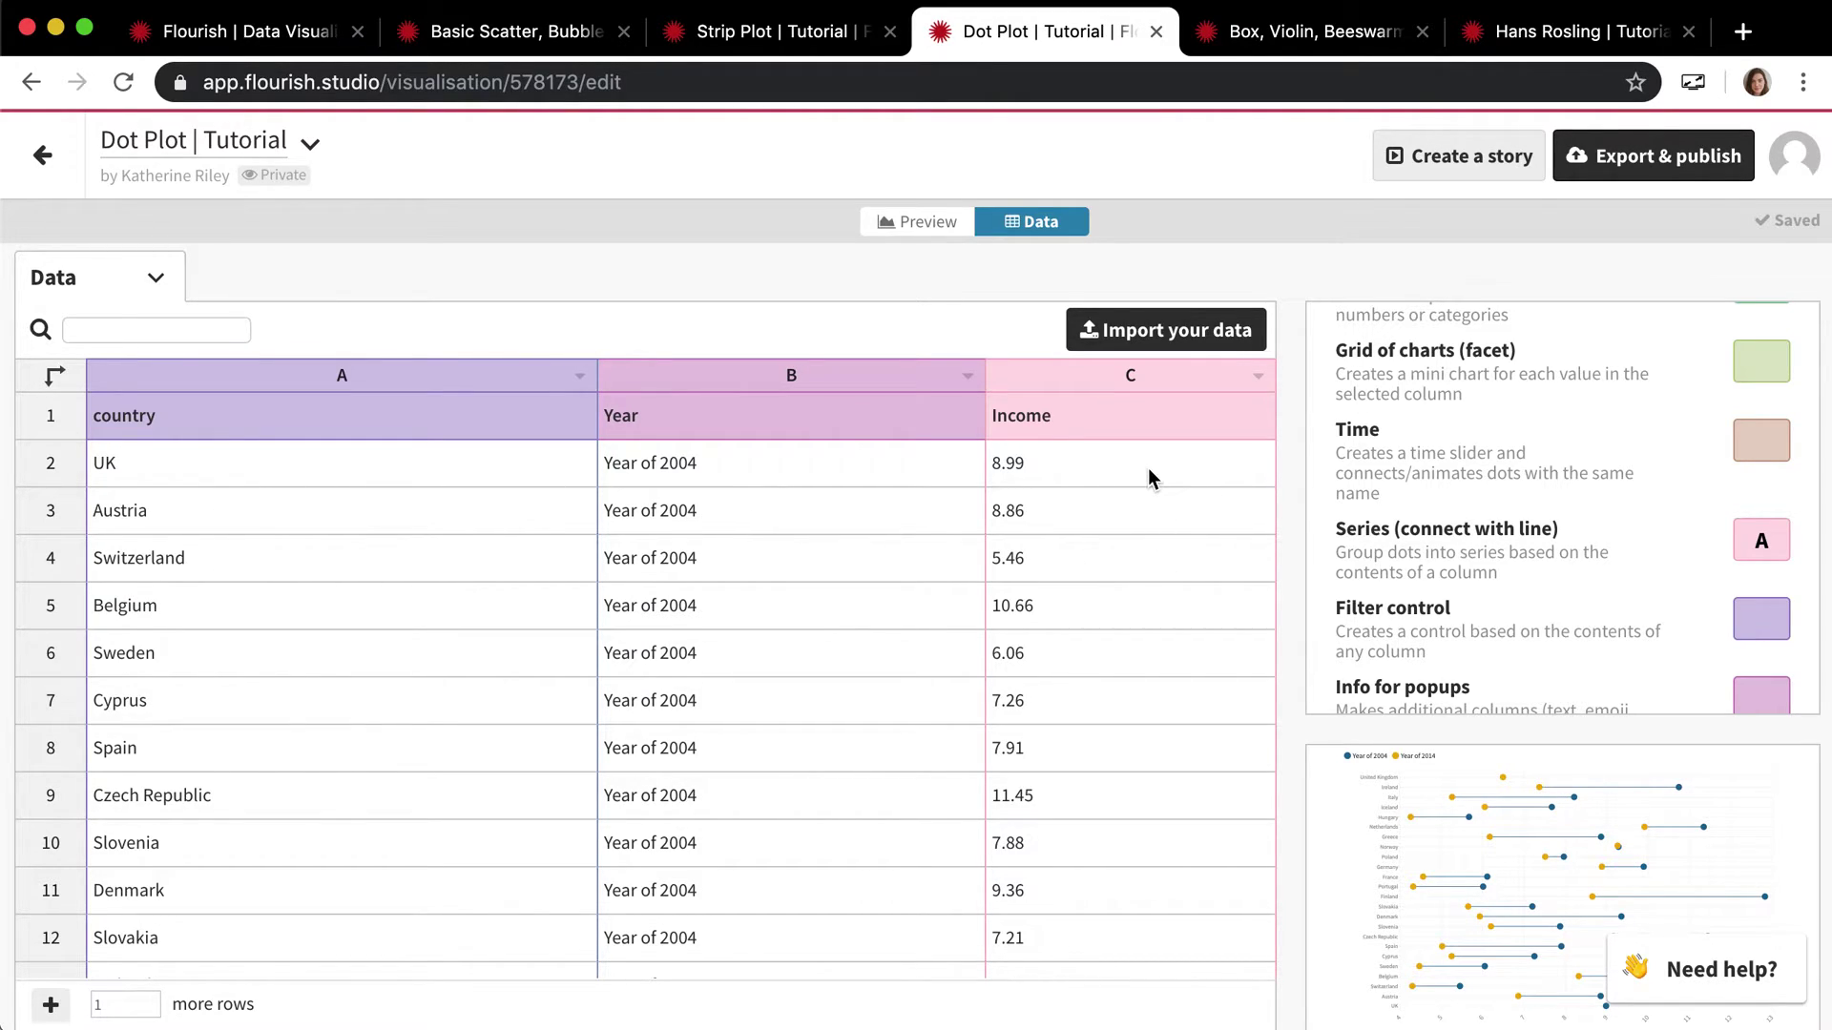
pyautogui.click(921, 226)
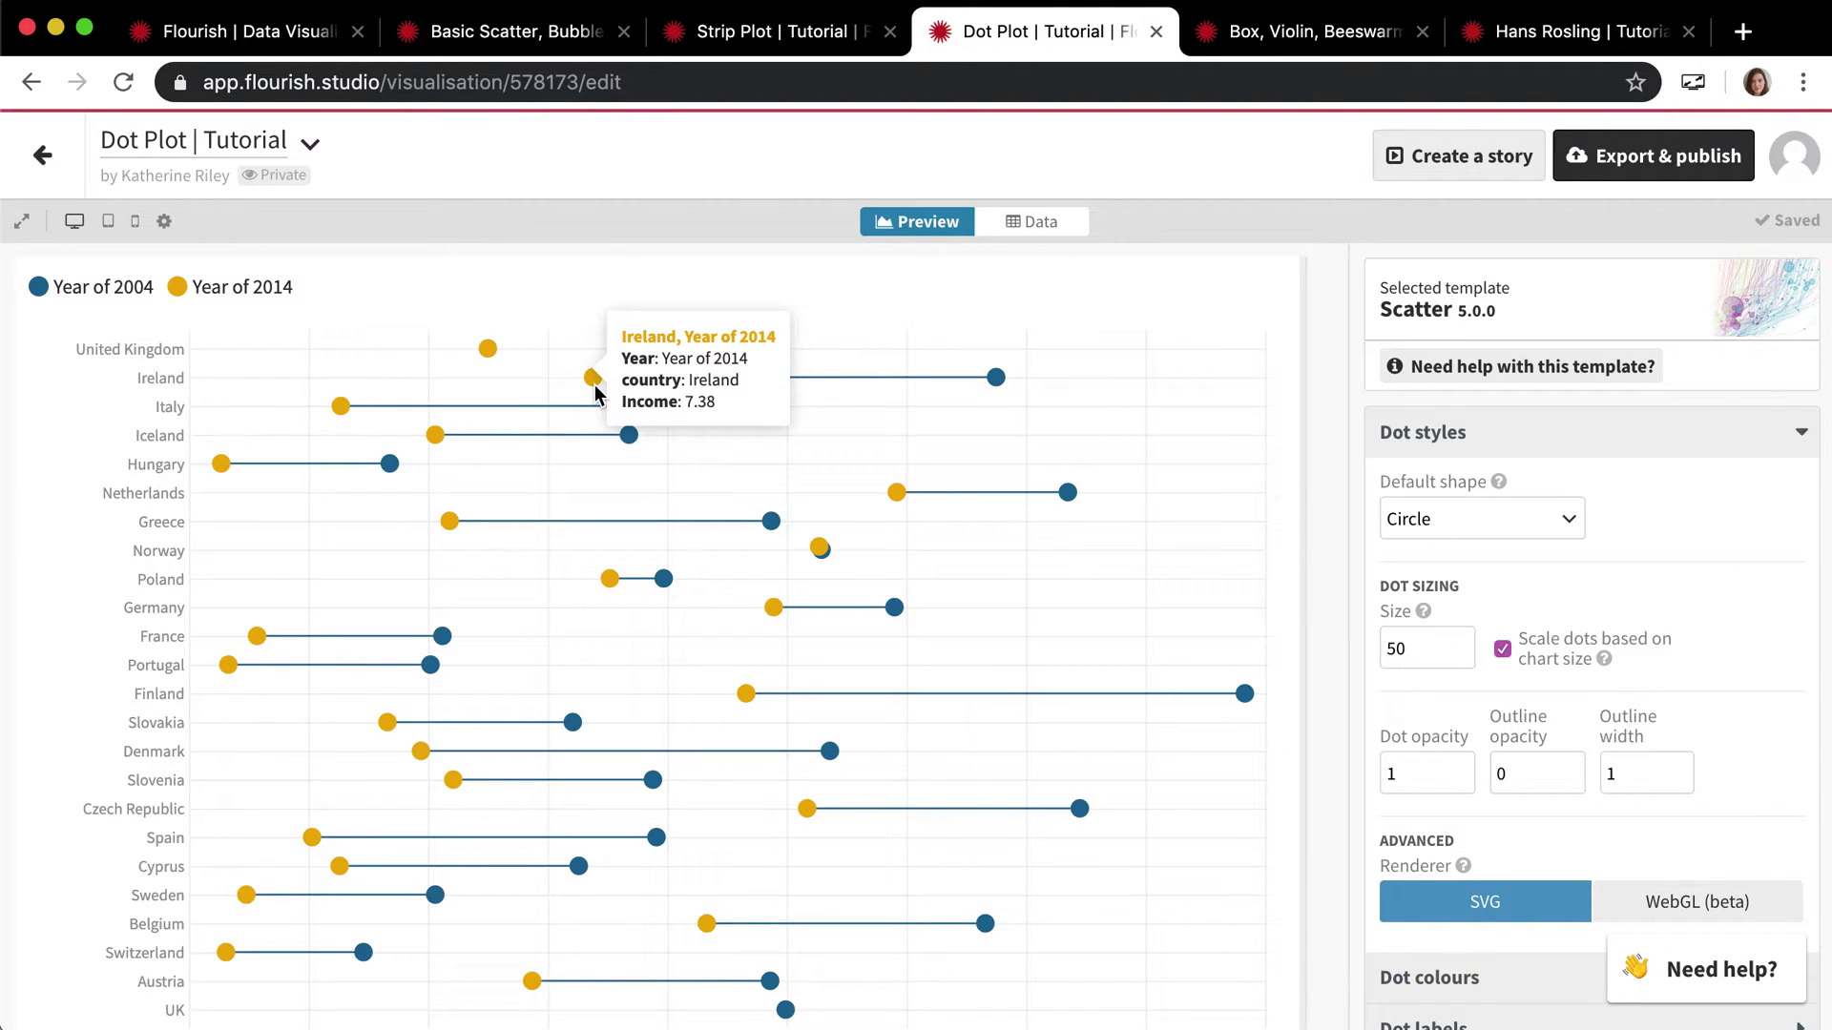
pyautogui.moveTo(1001, 382)
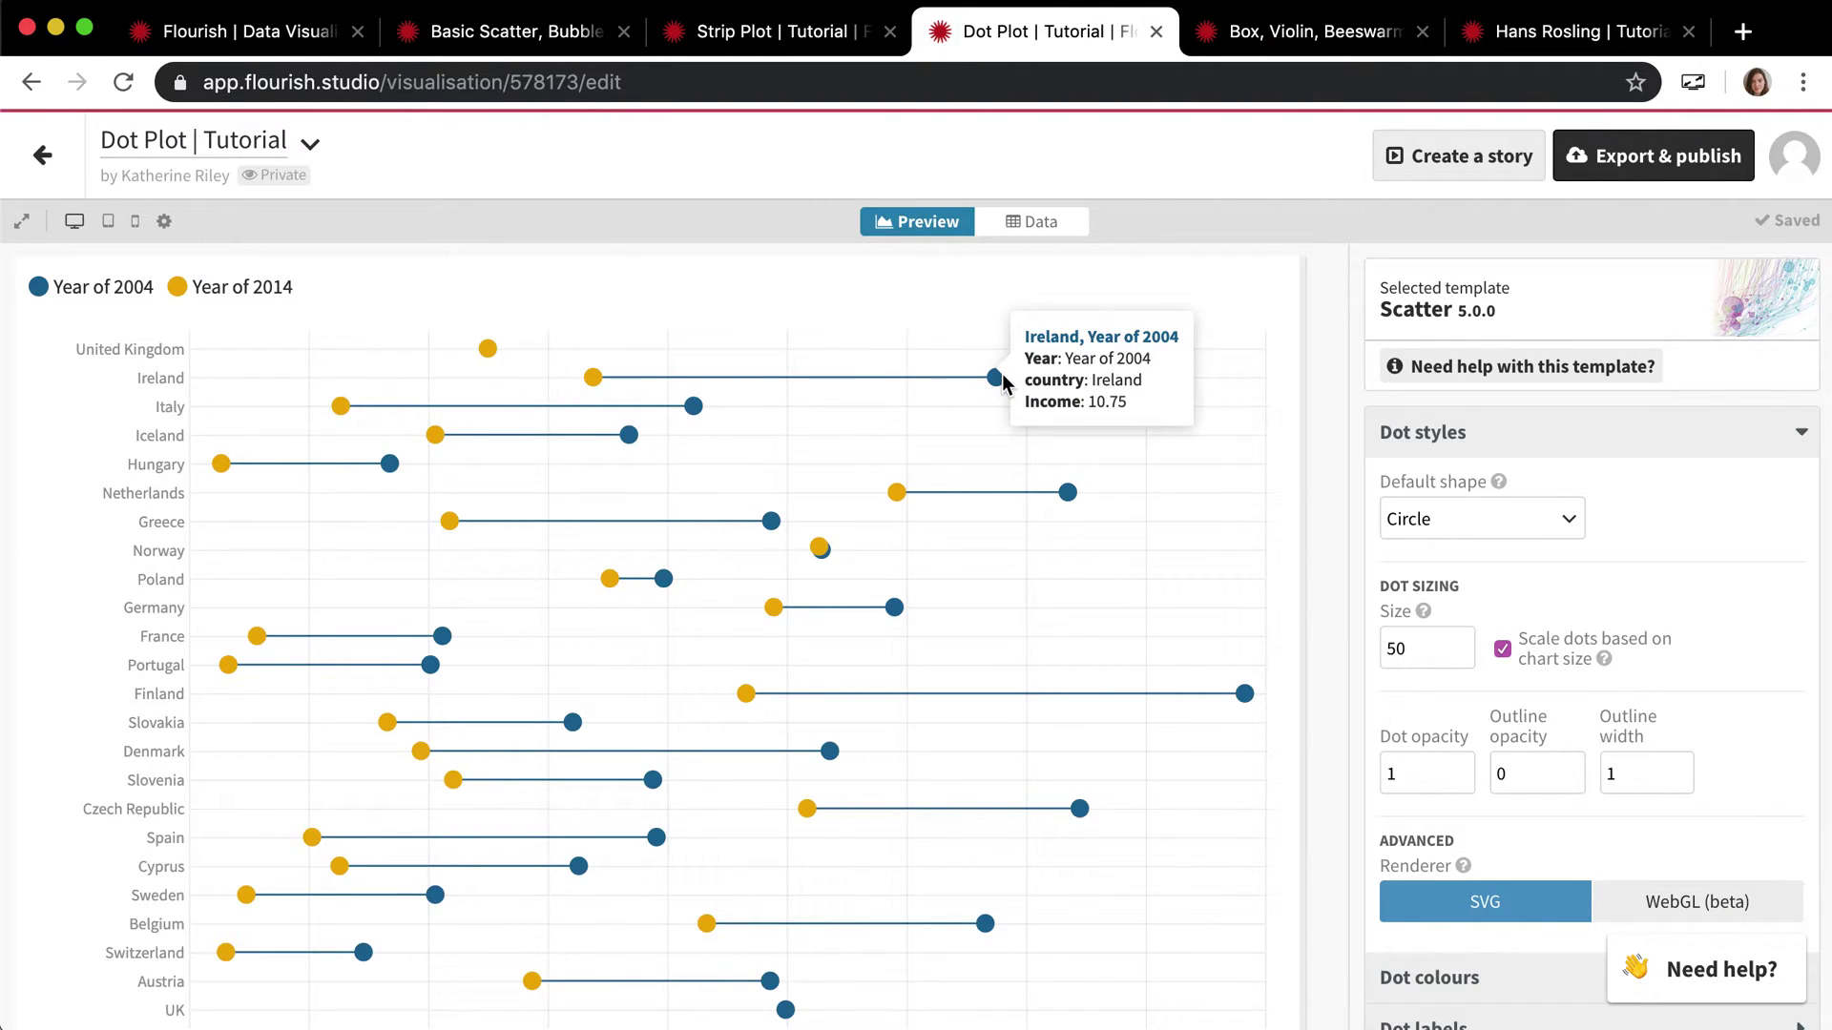
pyautogui.click(1033, 218)
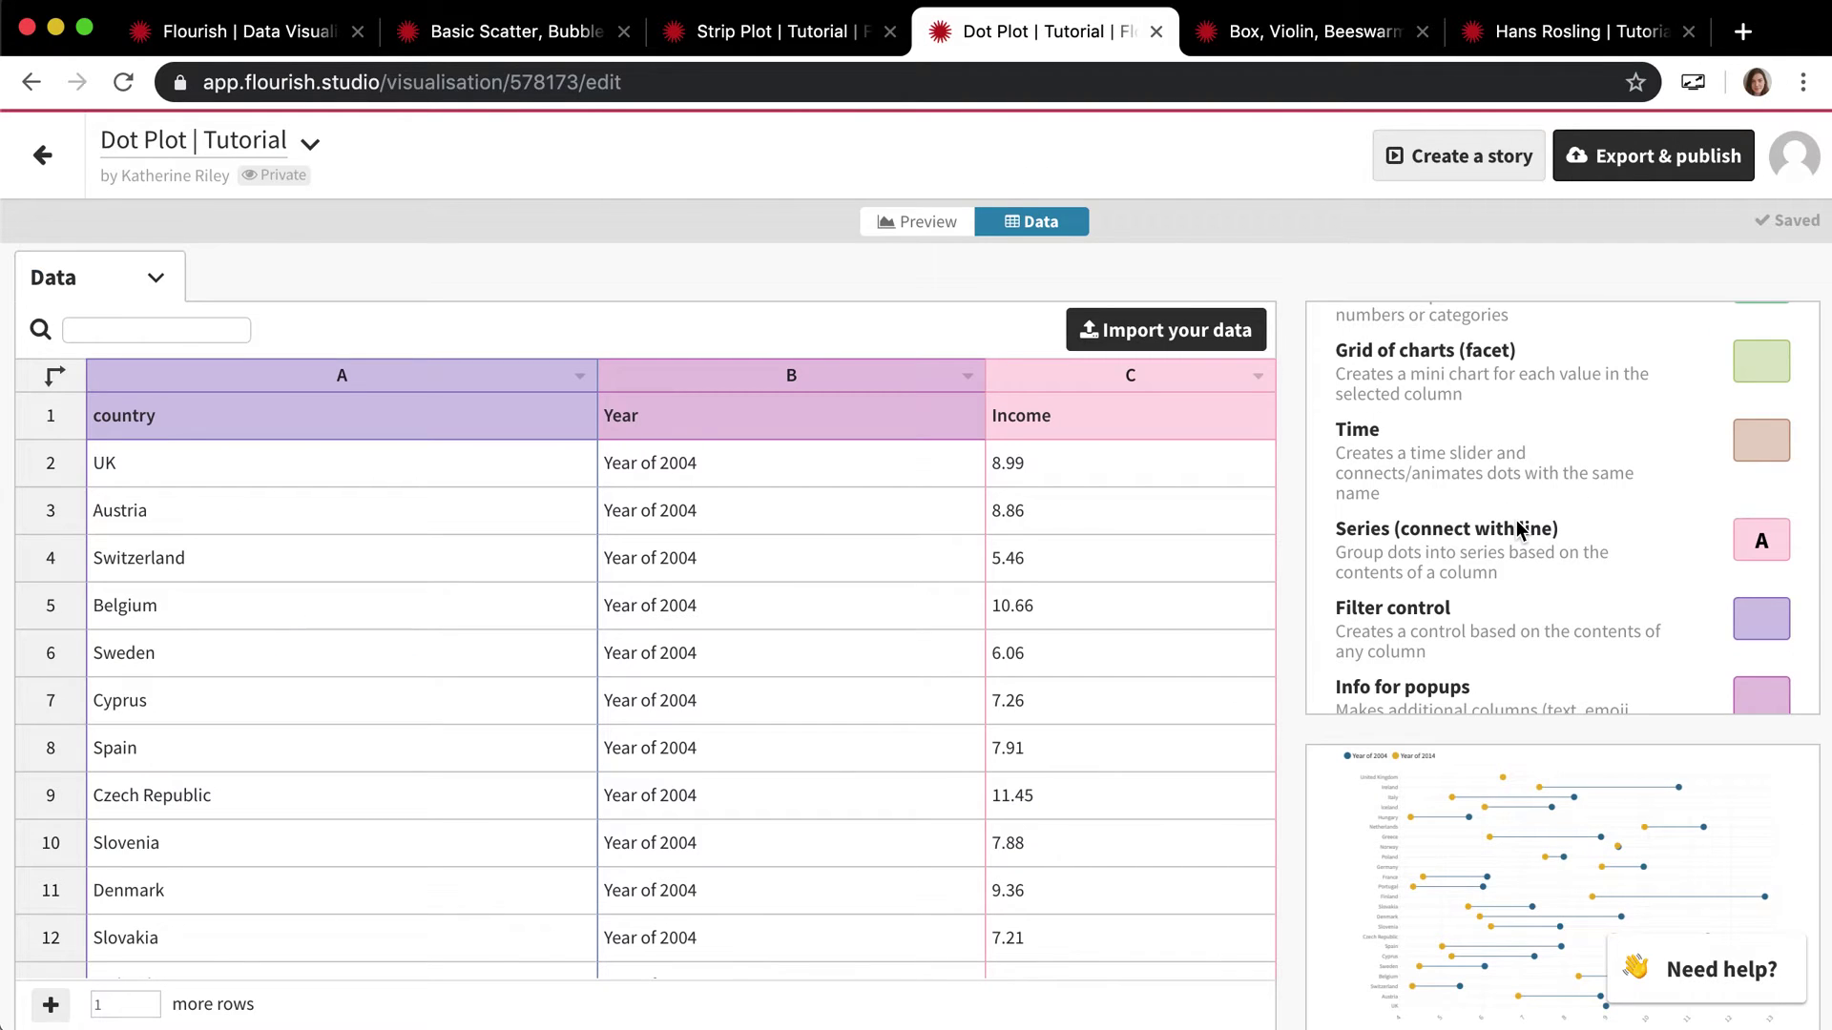
pyautogui.scroll(-1, 1521, 526)
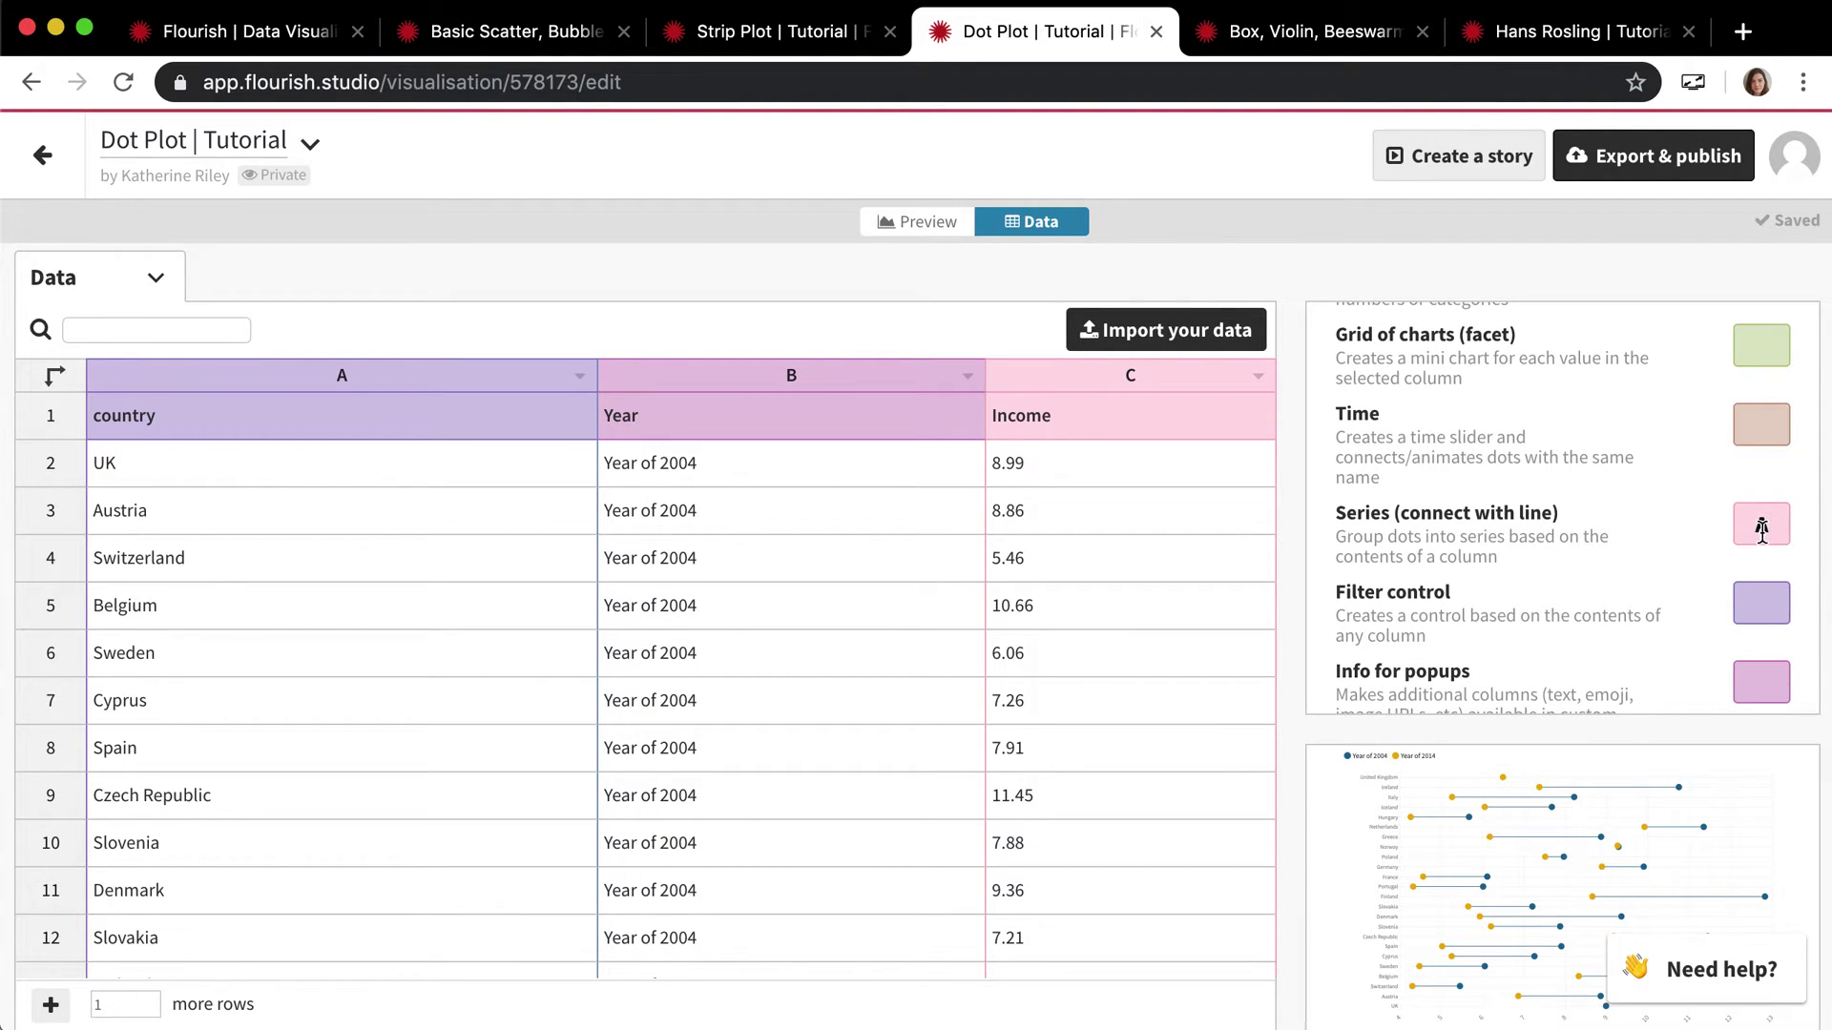
pyautogui.scroll(5, 1633, 529)
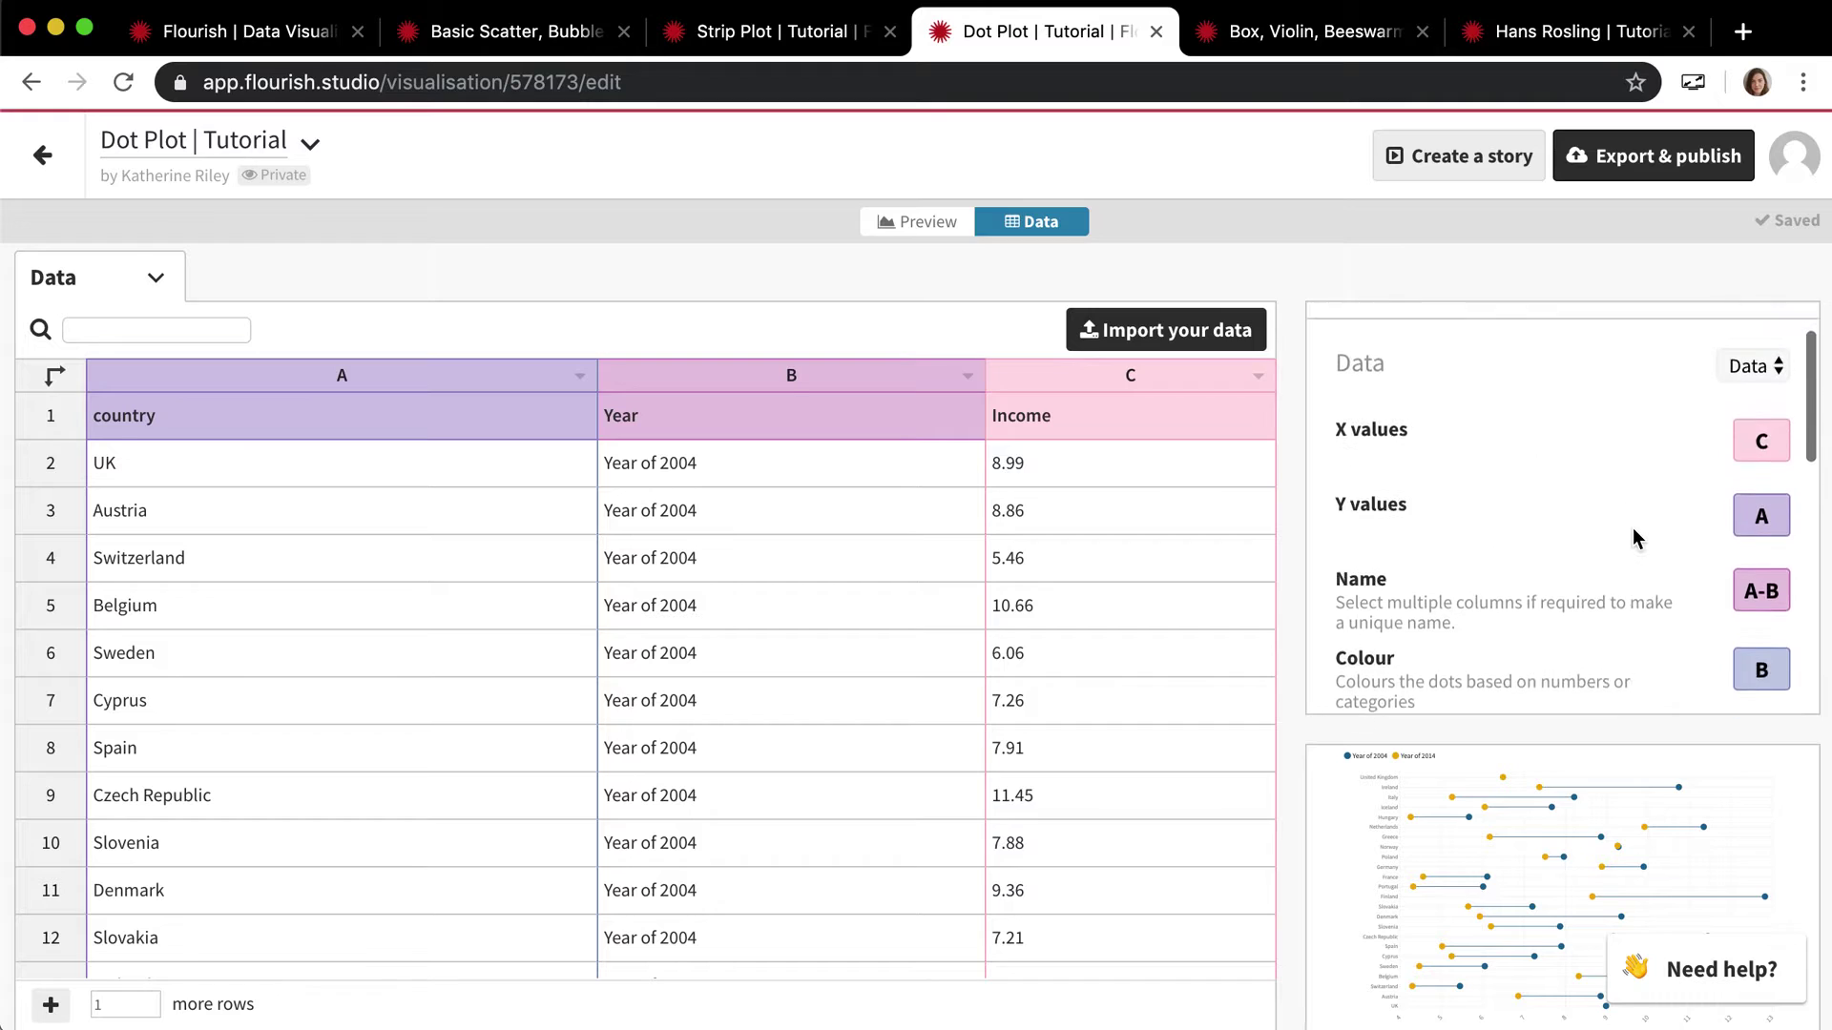
pyautogui.scroll(-3, 1634, 528)
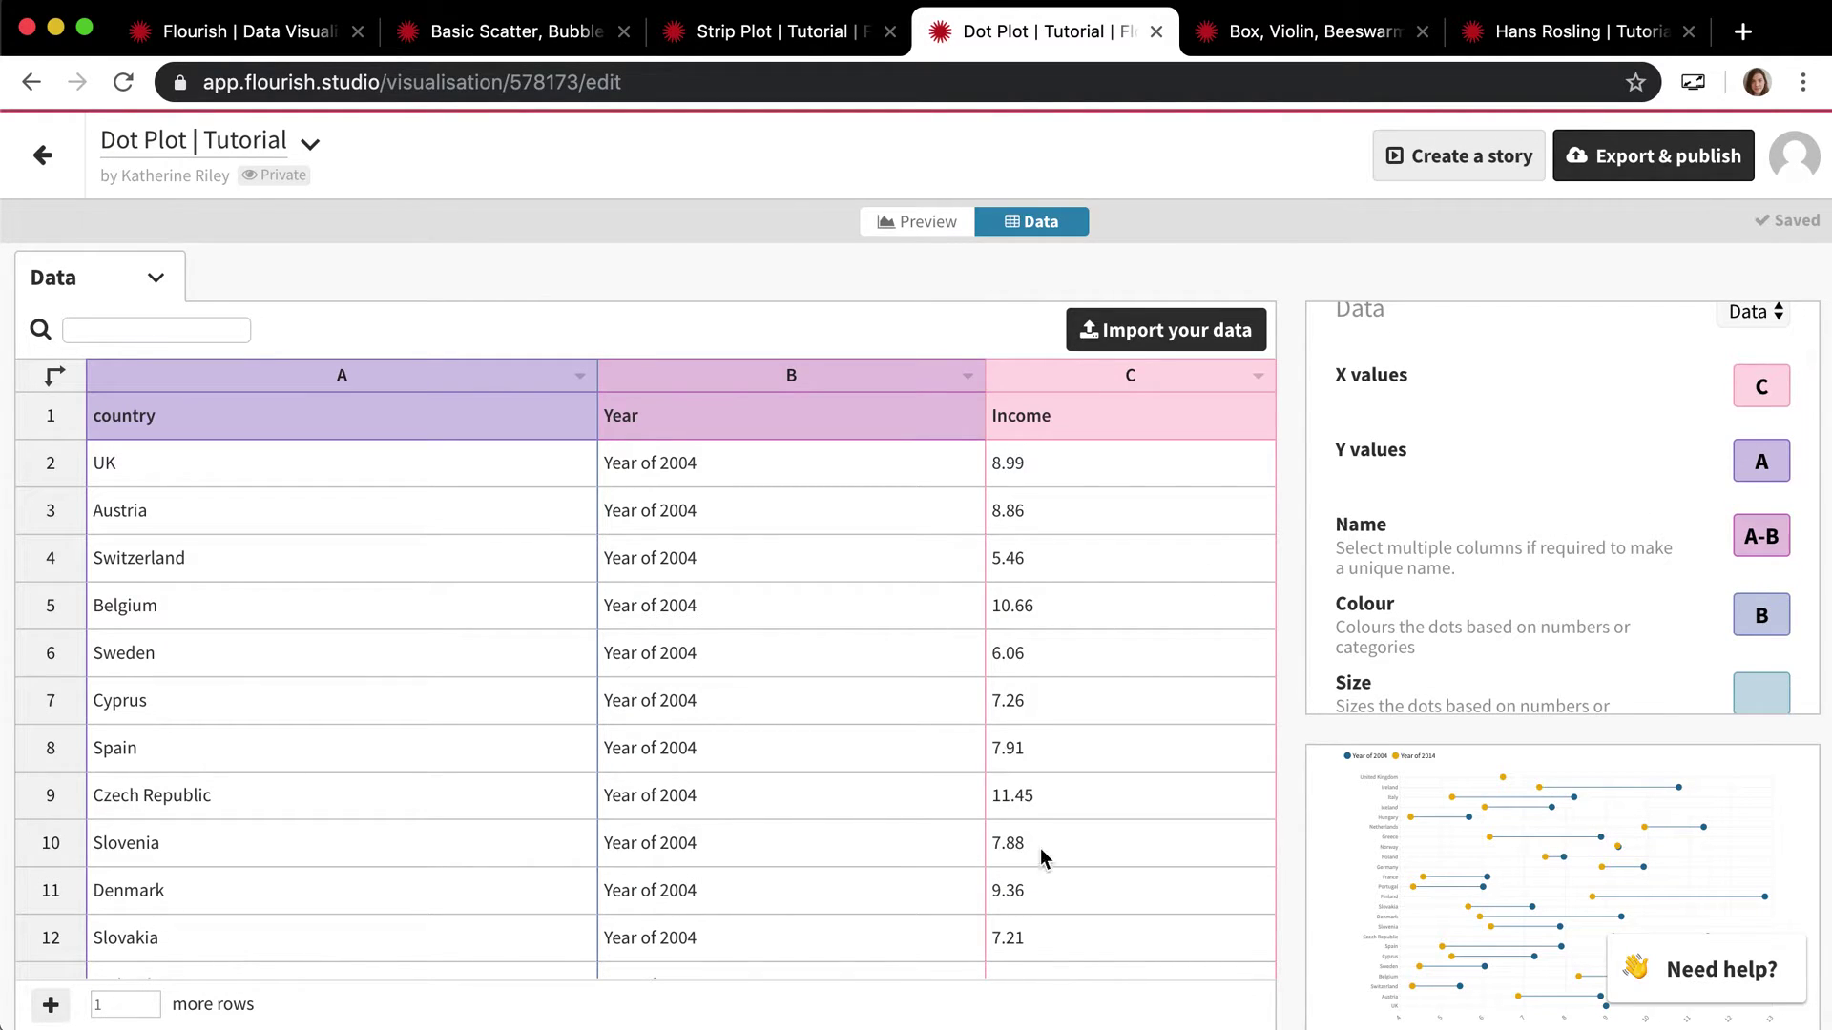
pyautogui.scroll(-10, 1686, 575)
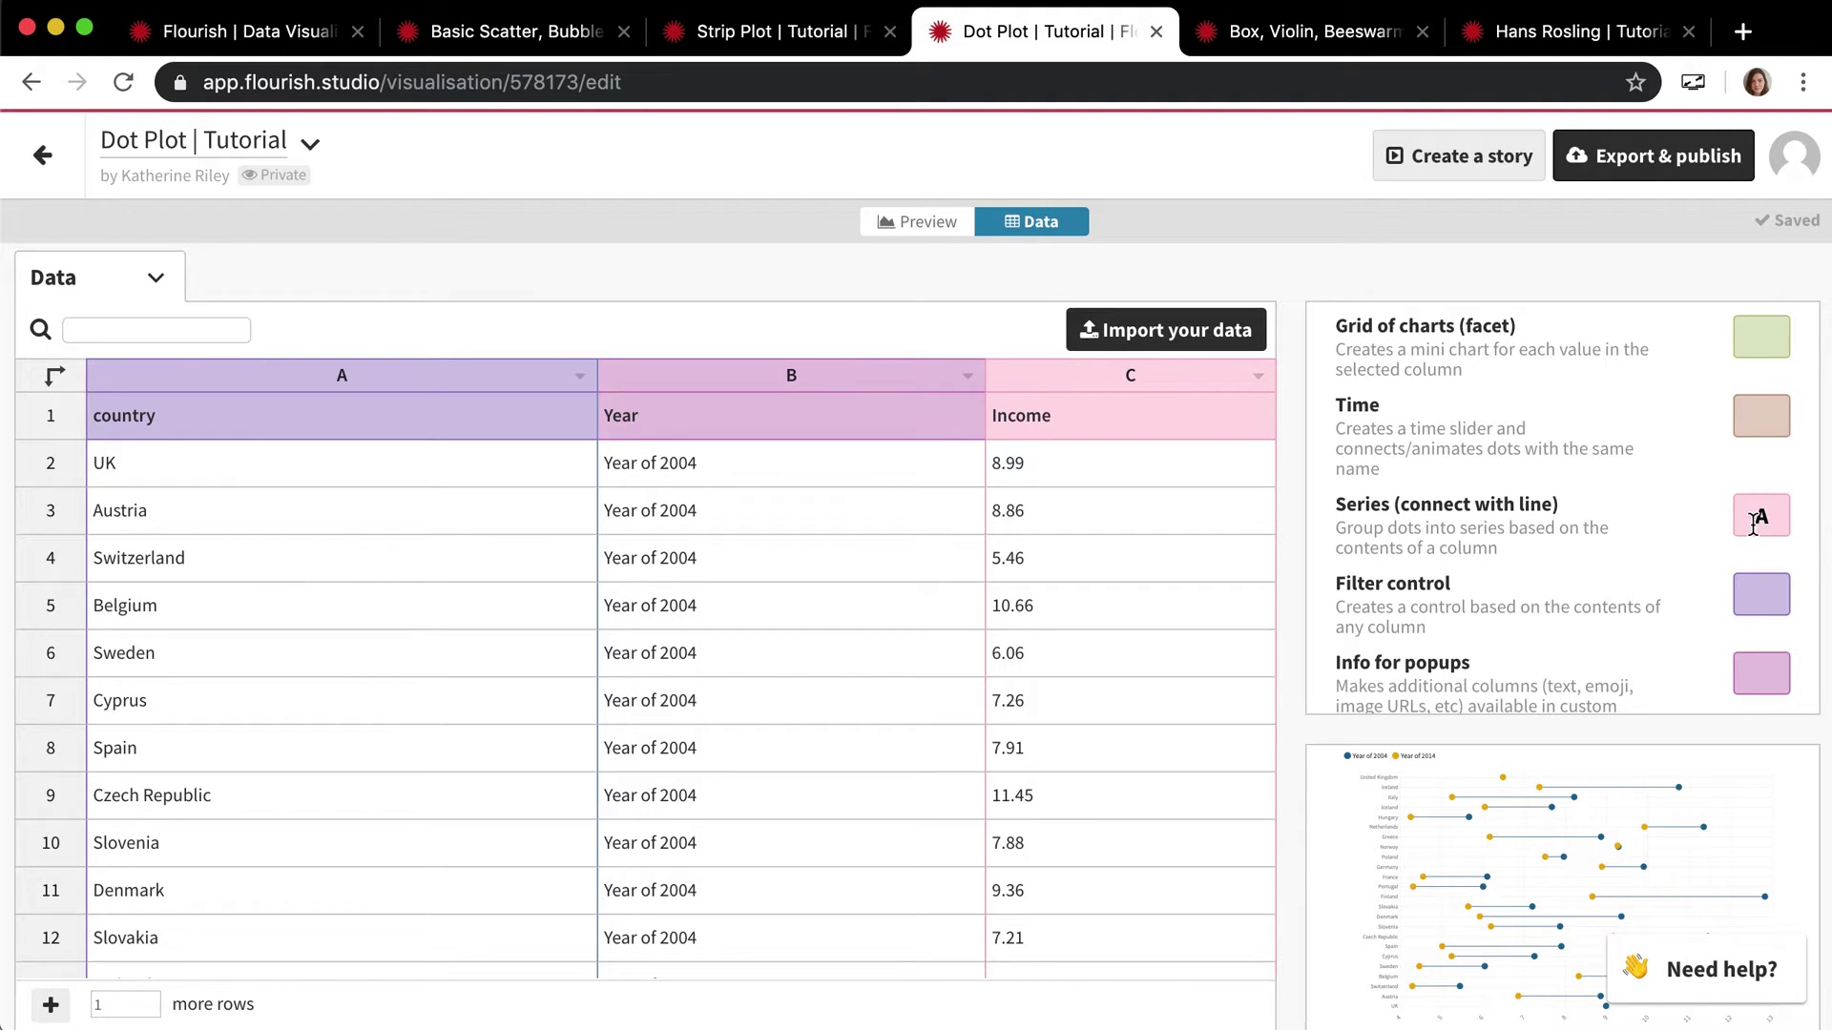
pyautogui.click(907, 225)
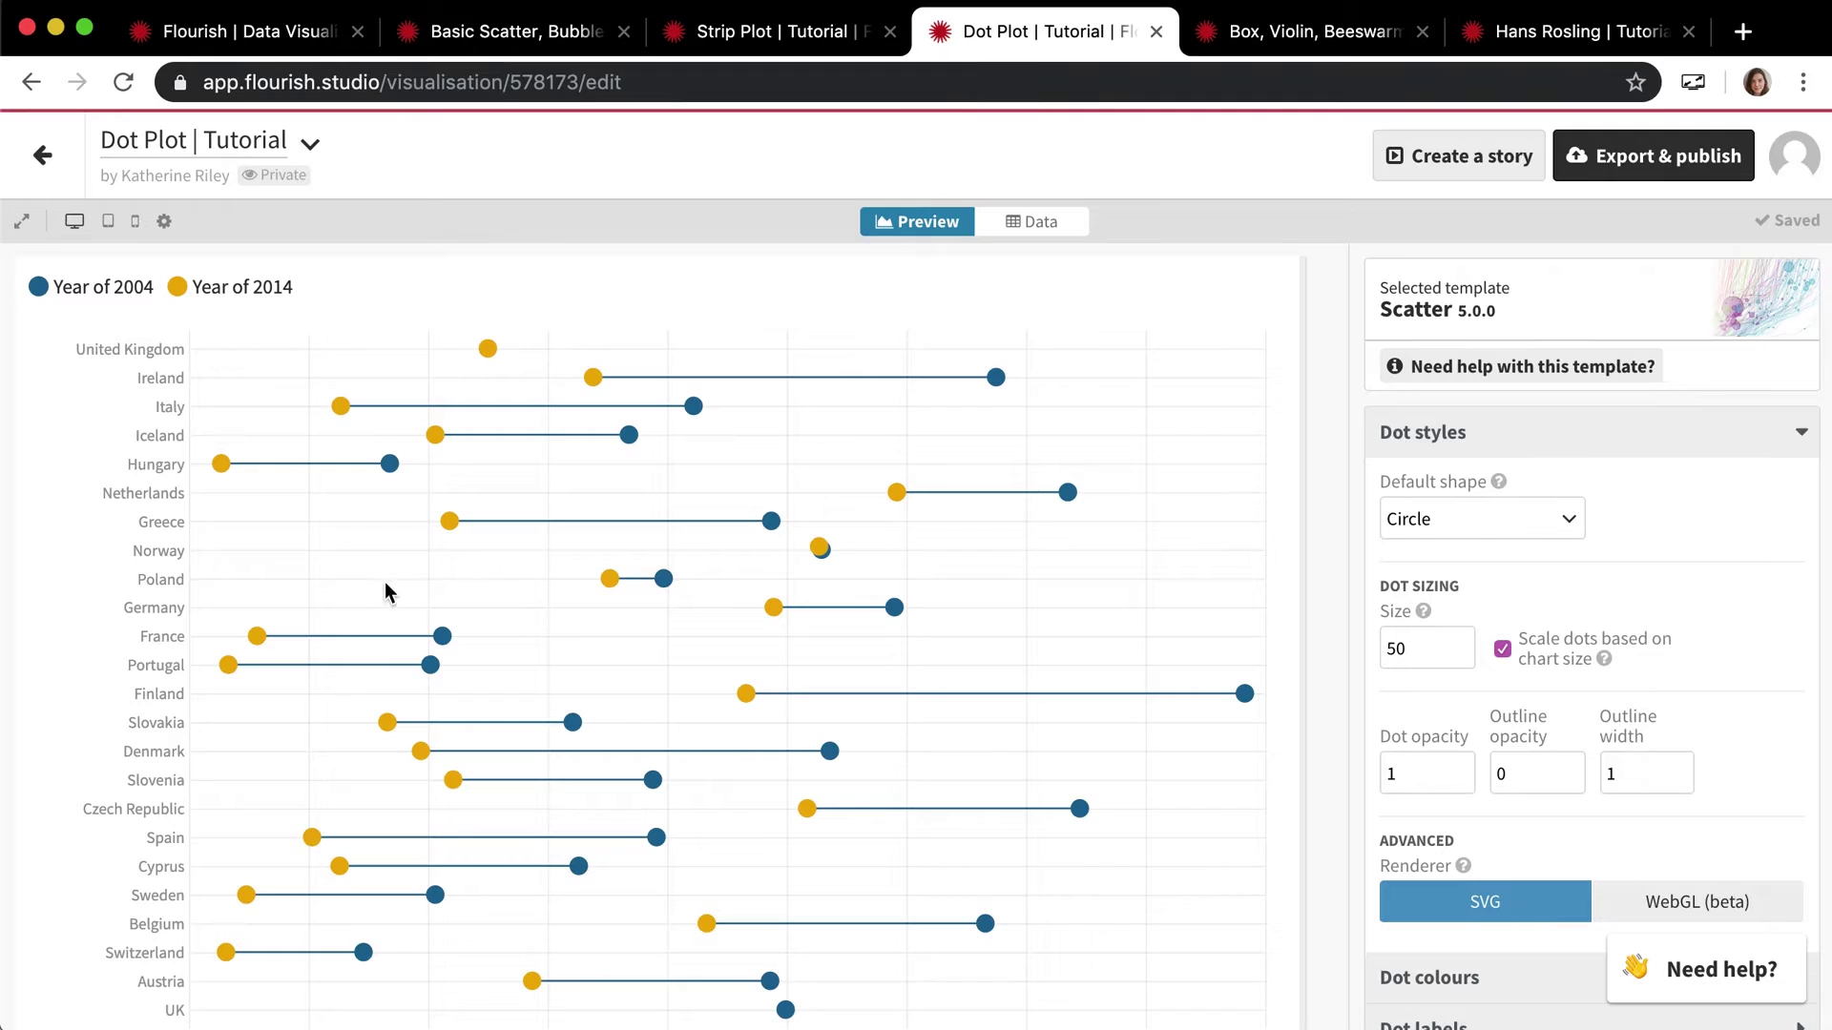
pyautogui.click(1048, 227)
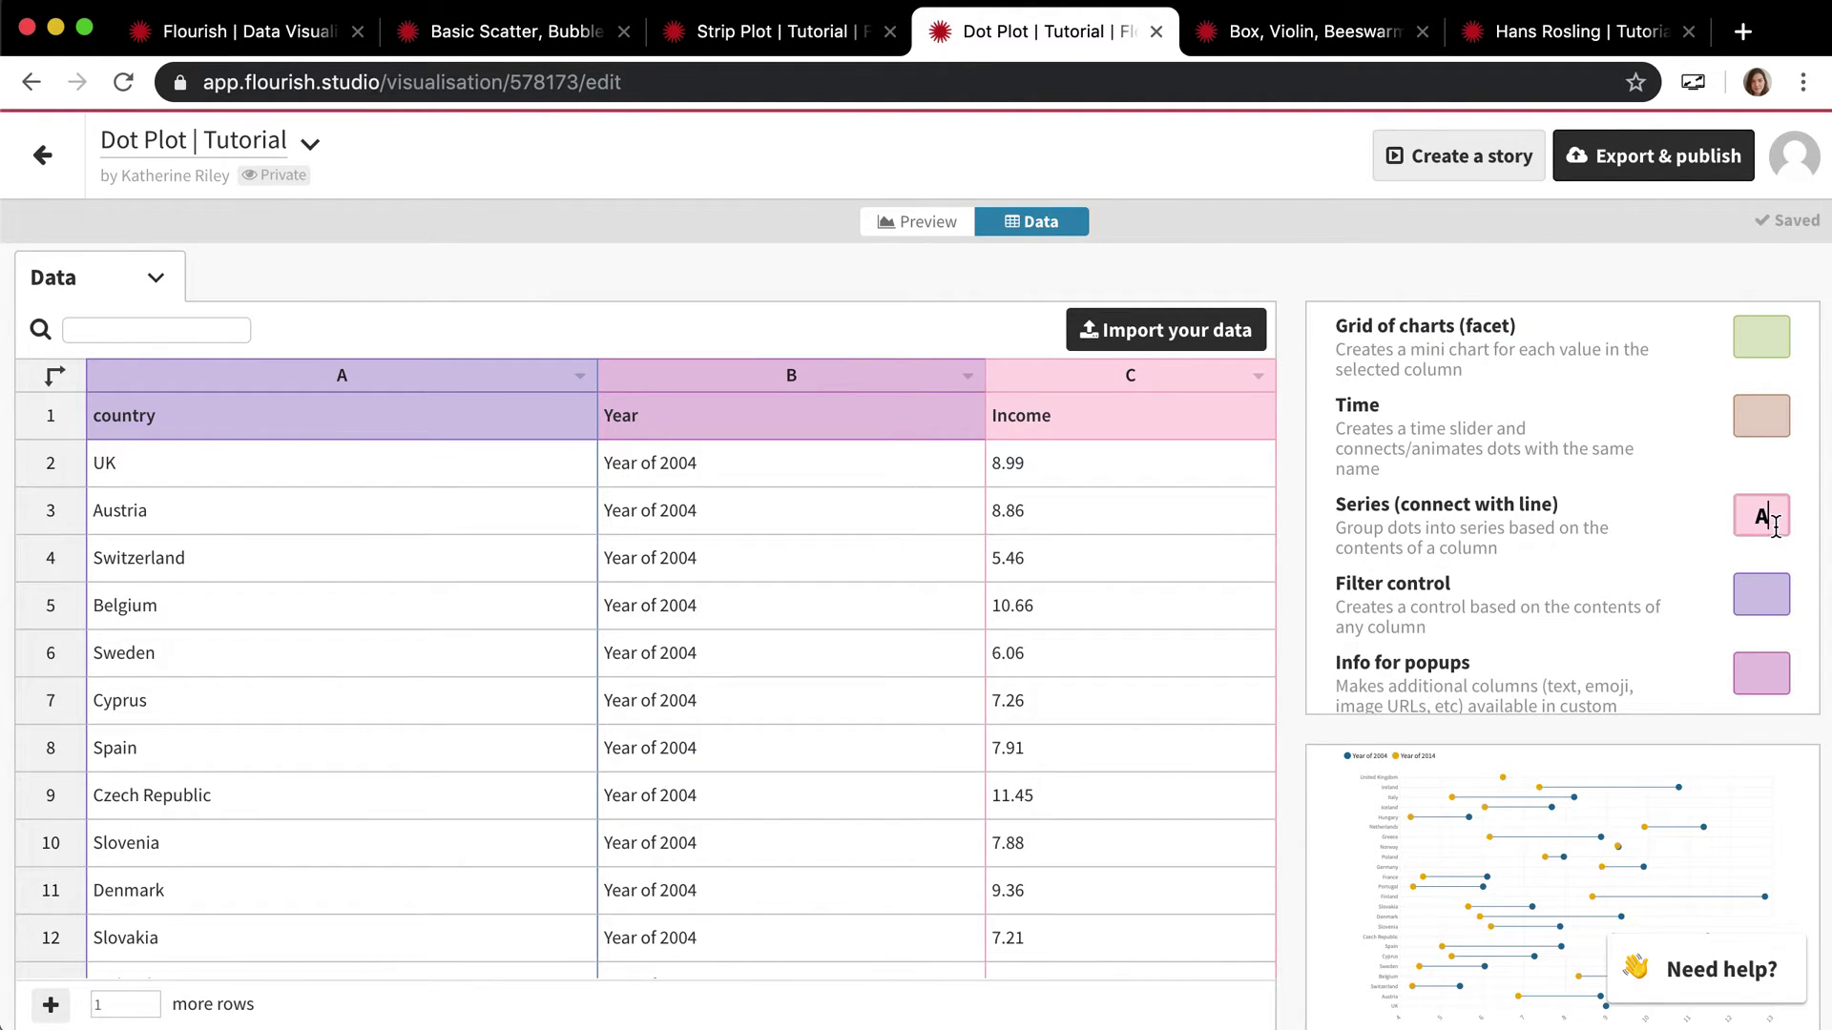
pyautogui.press('BackSpace')
pyautogui.press('Tab')
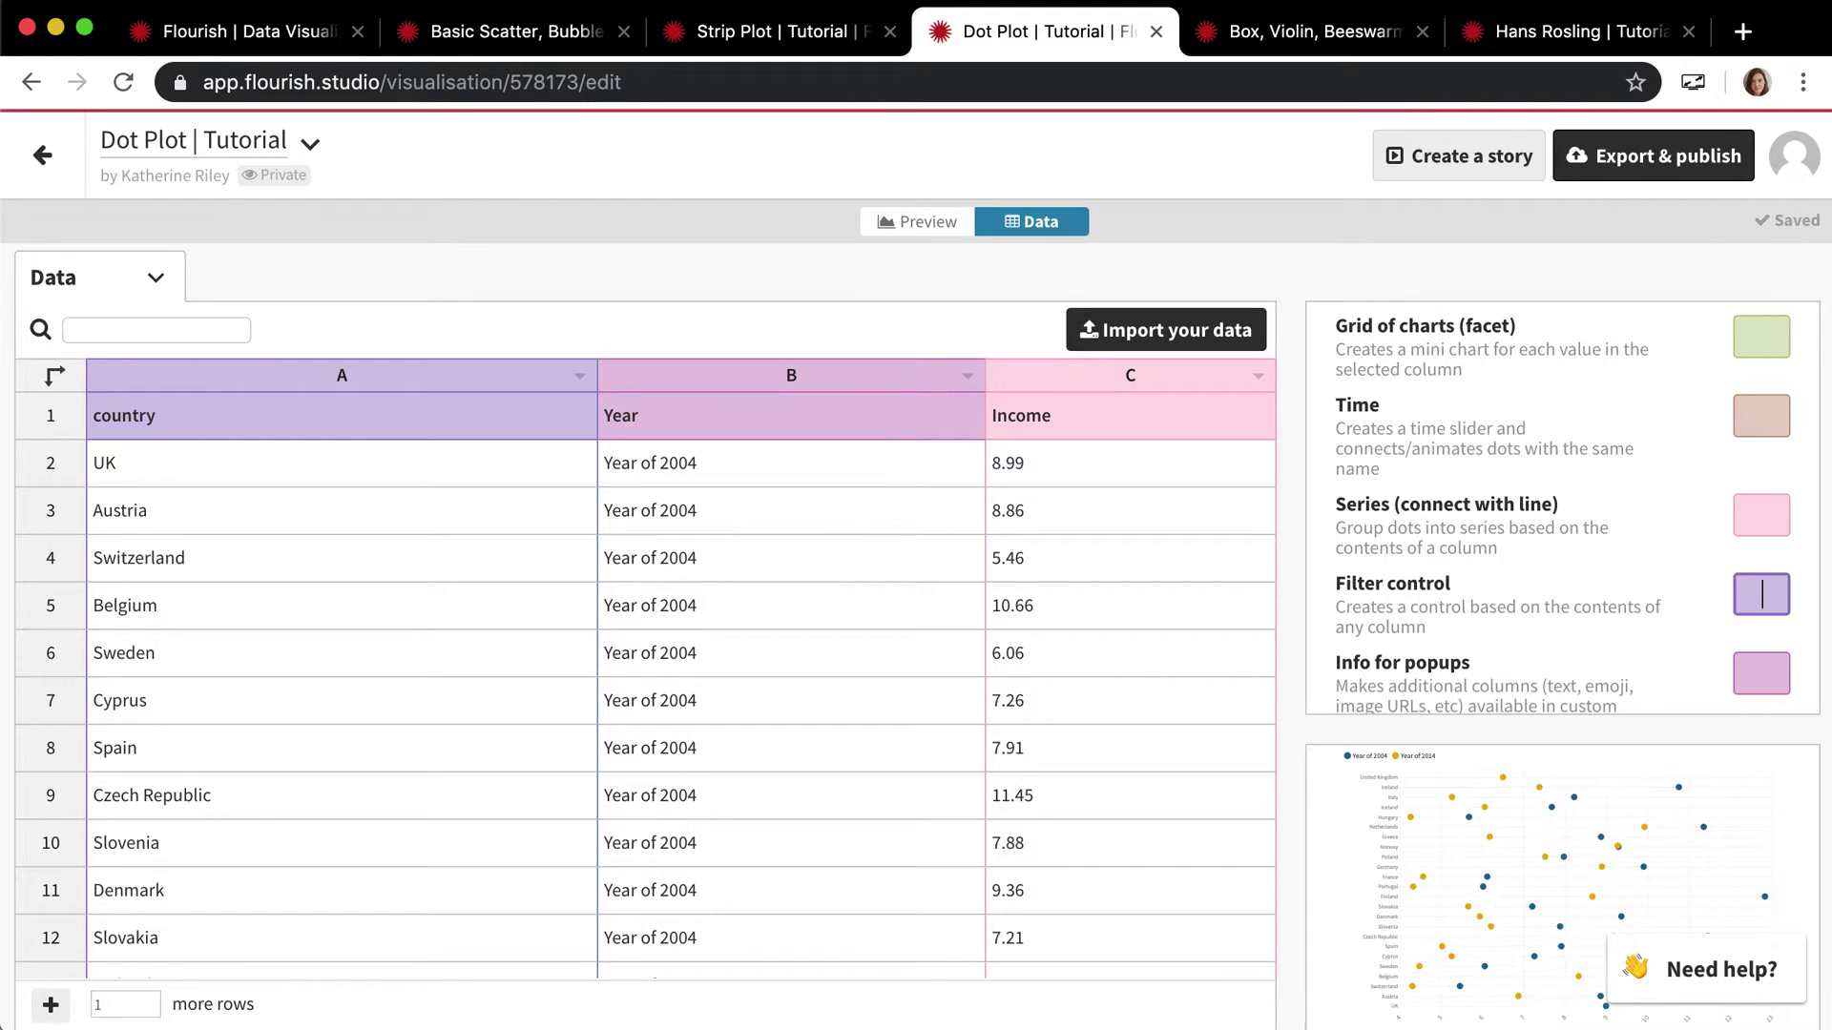
pyautogui.click(876, 222)
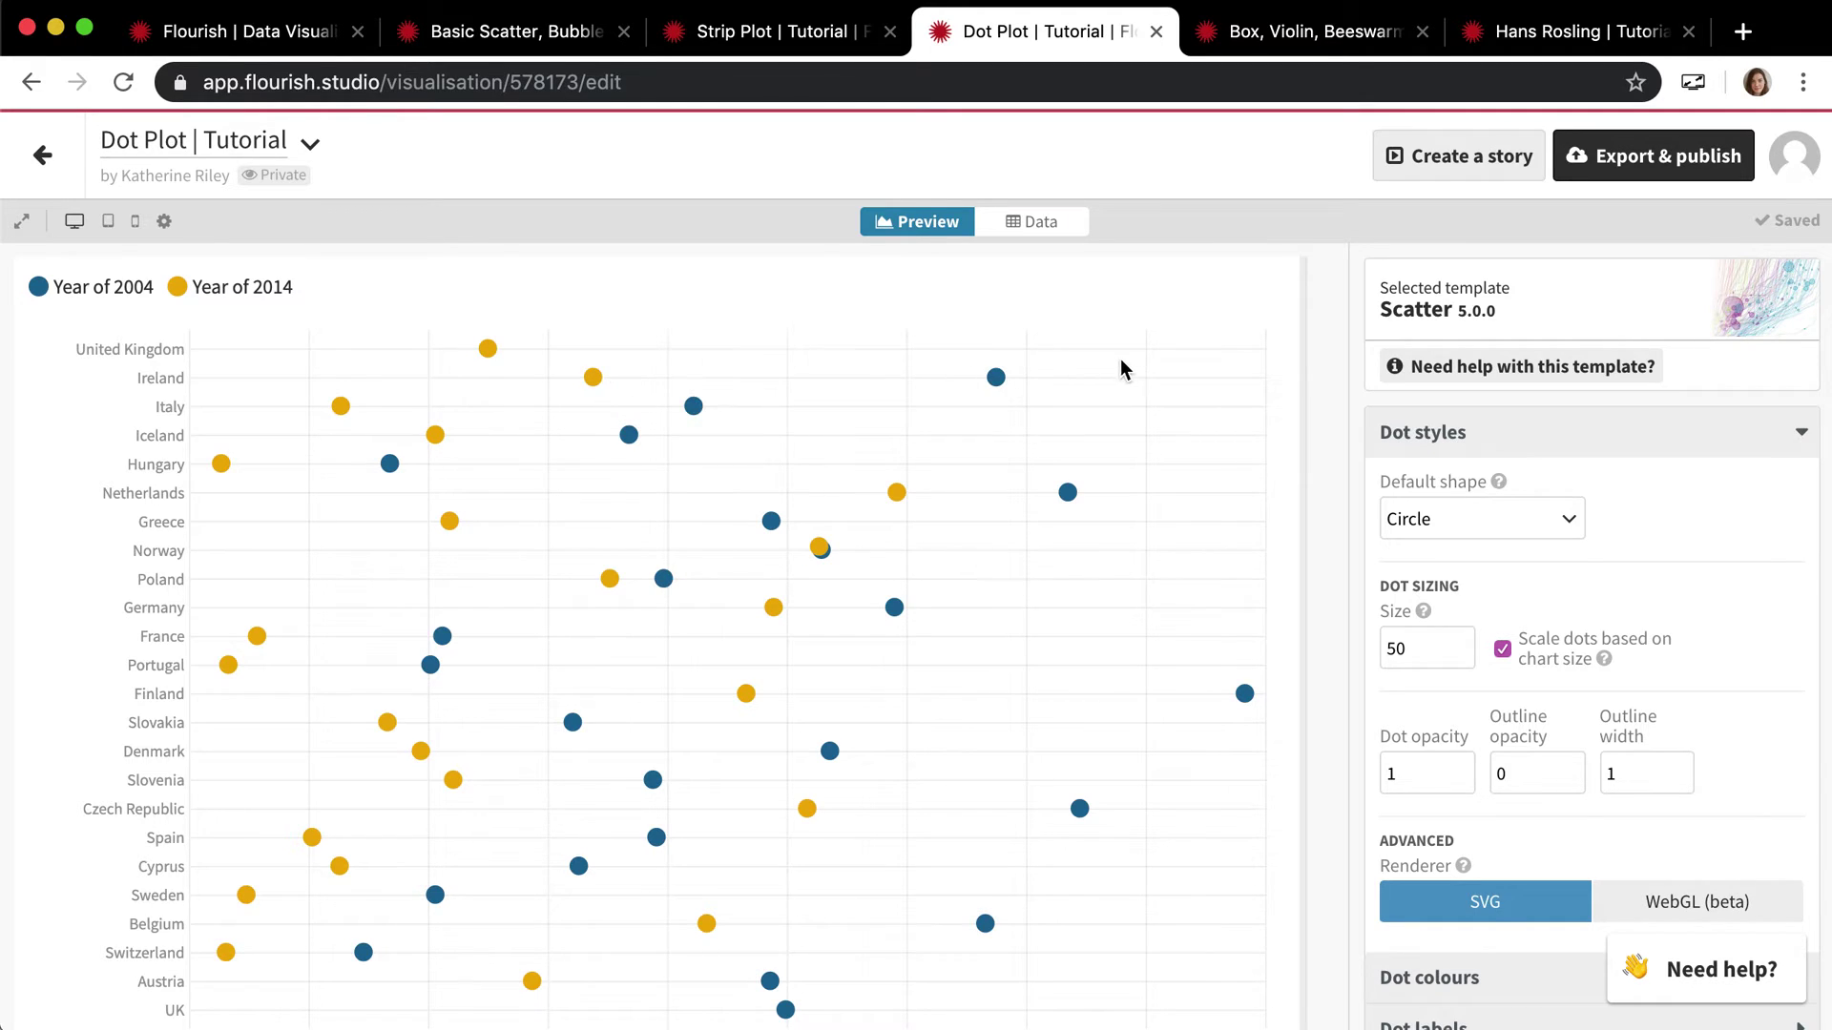
pyautogui.click(1019, 229)
pyautogui.click(1738, 524)
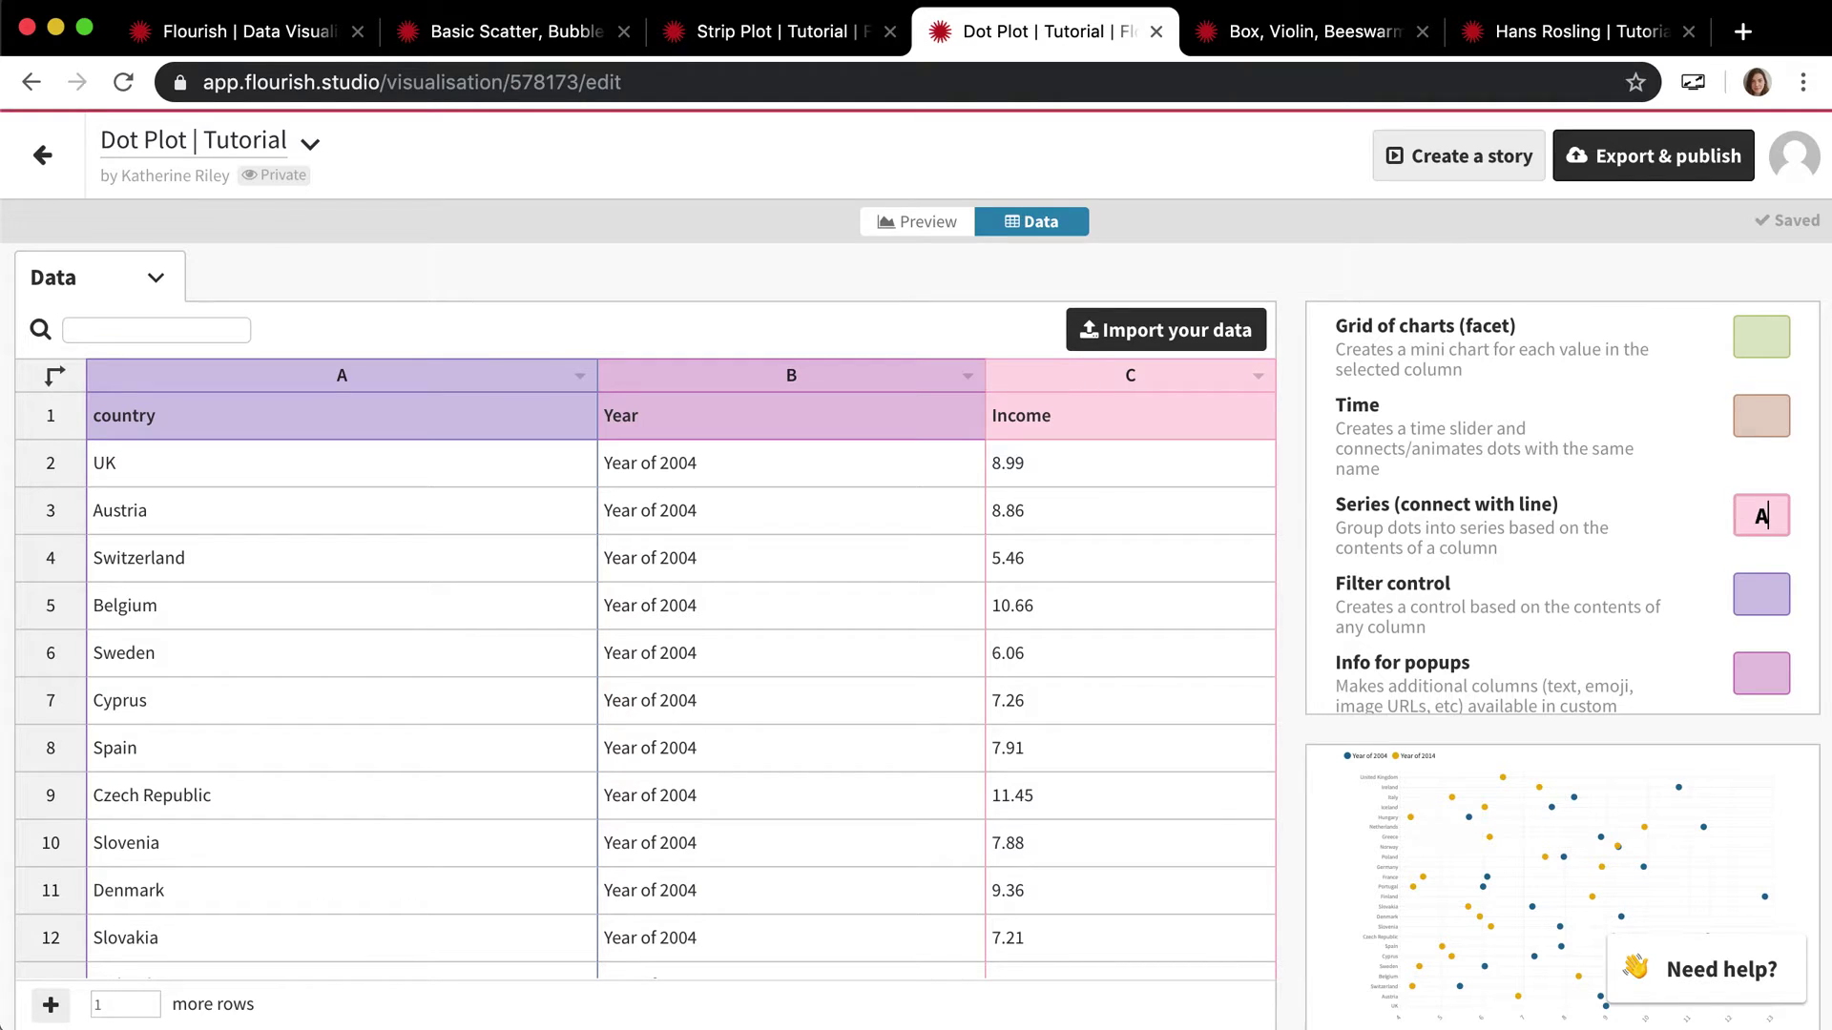
pyautogui.write('A')
pyautogui.press('Tab')
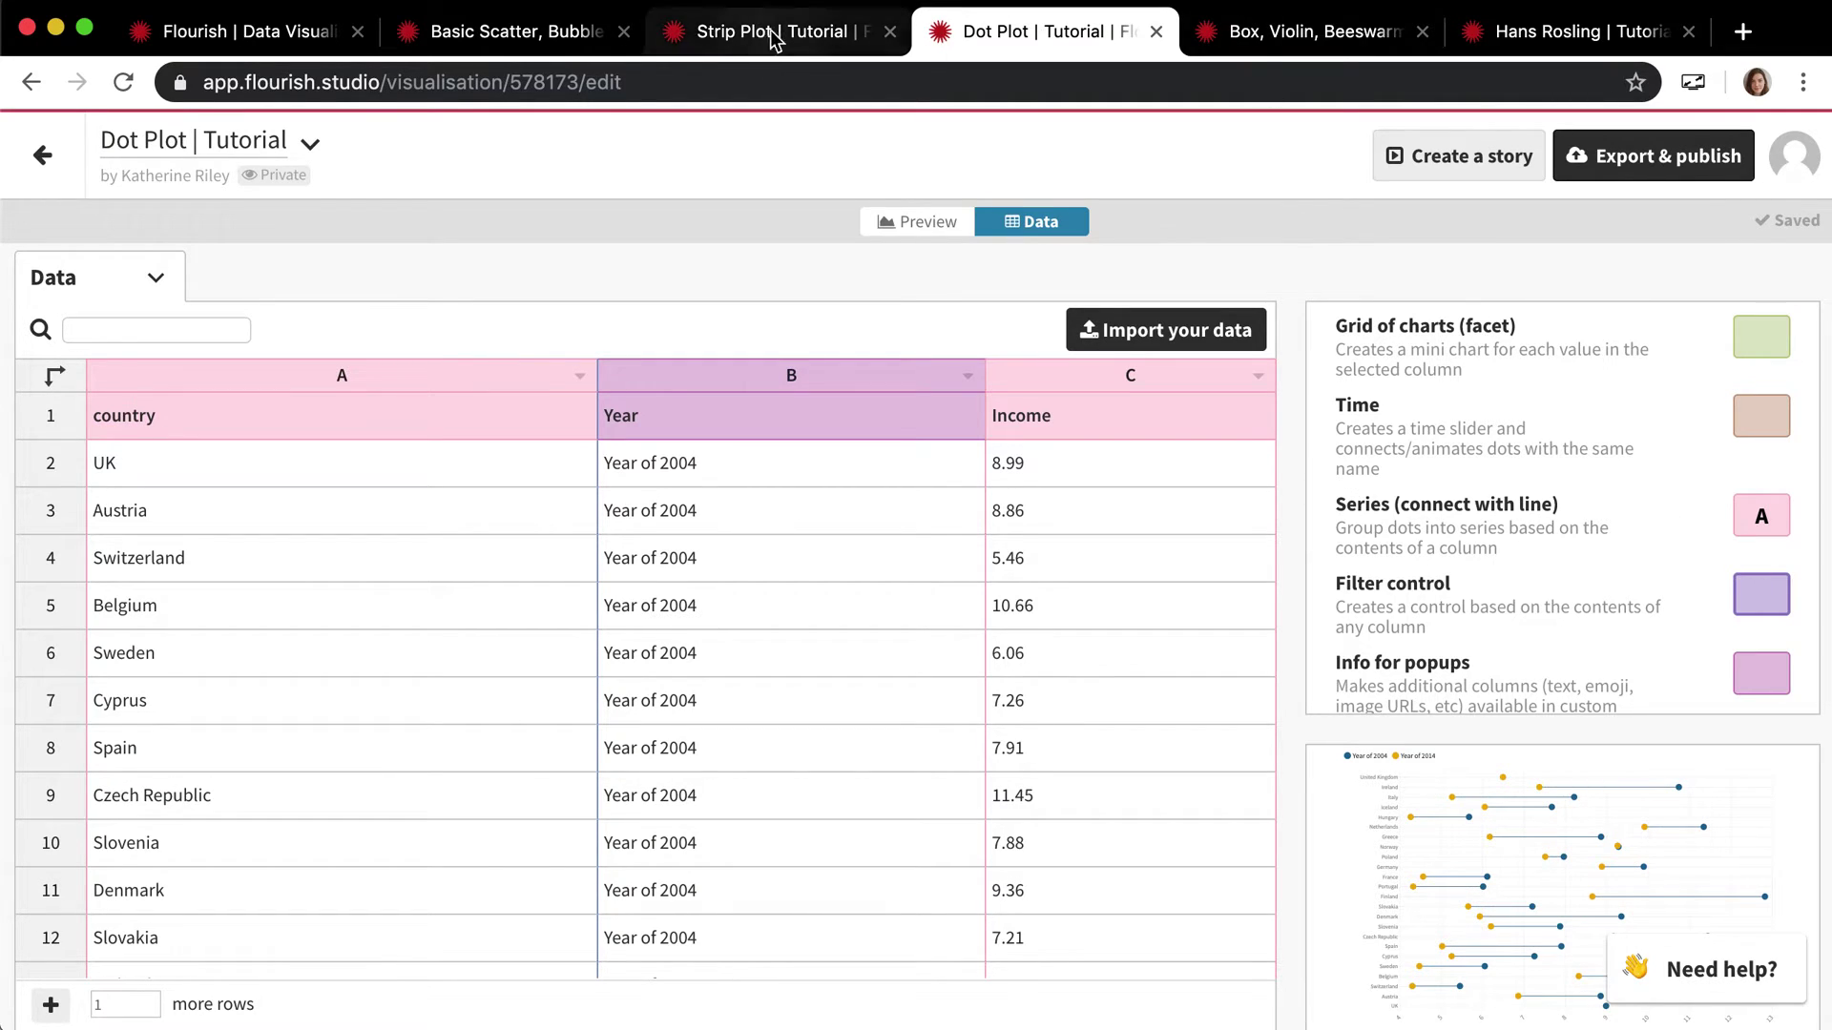
pyautogui.click(773, 34)
# Return to the Dot Plot preview and expand the Lines & arrows settings.
pyautogui.scroll(-1, 1523, 626)
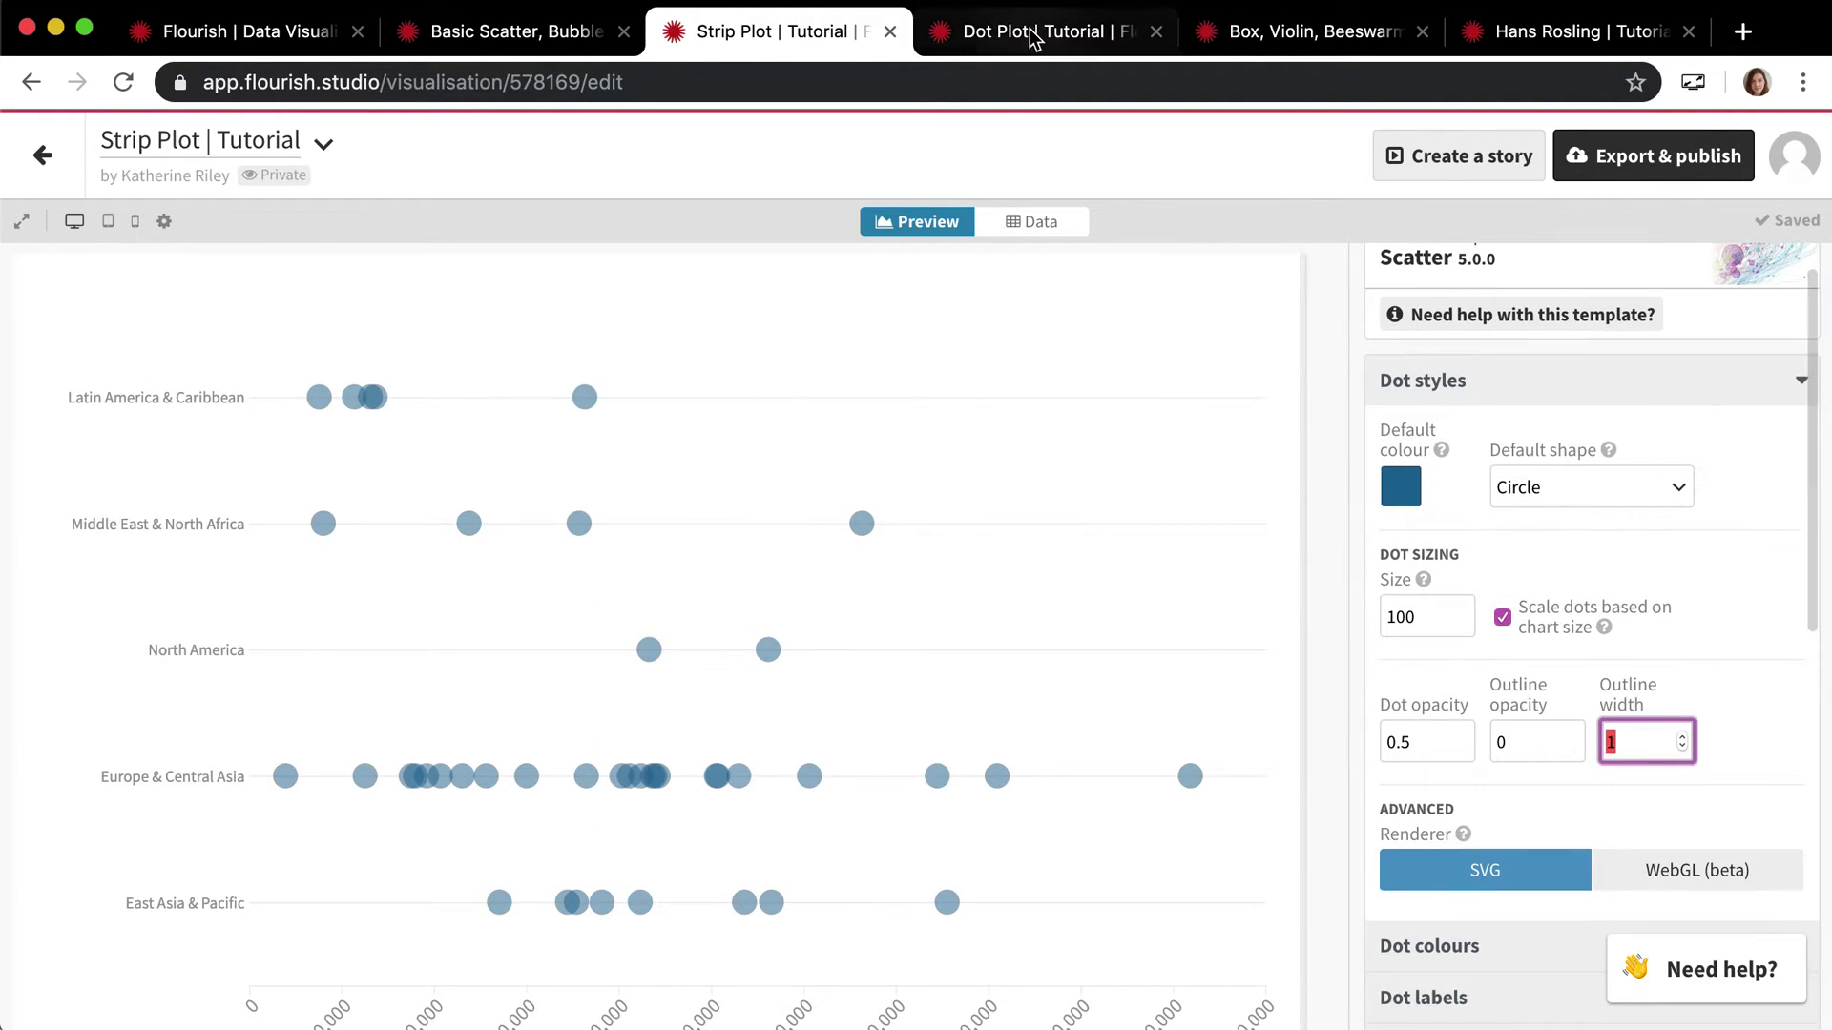
pyautogui.click(923, 36)
pyautogui.click(911, 222)
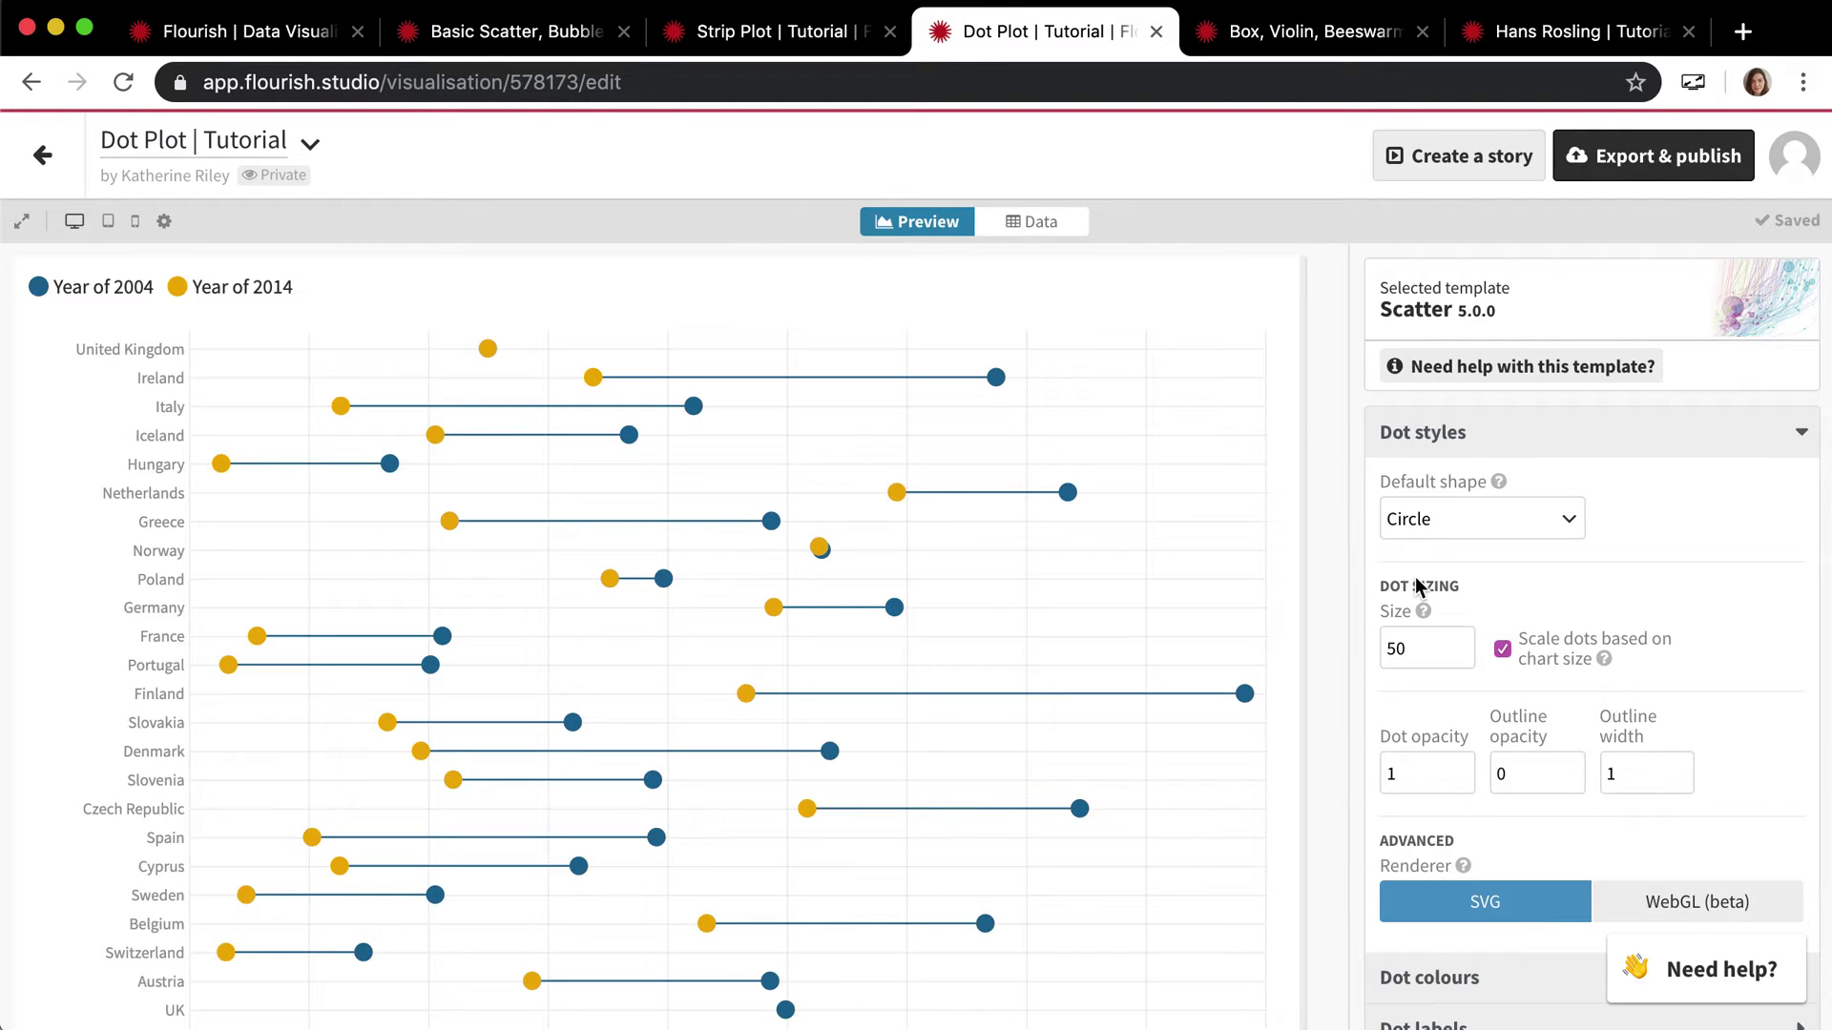
pyautogui.scroll(-1, 1419, 586)
pyautogui.click(1451, 399)
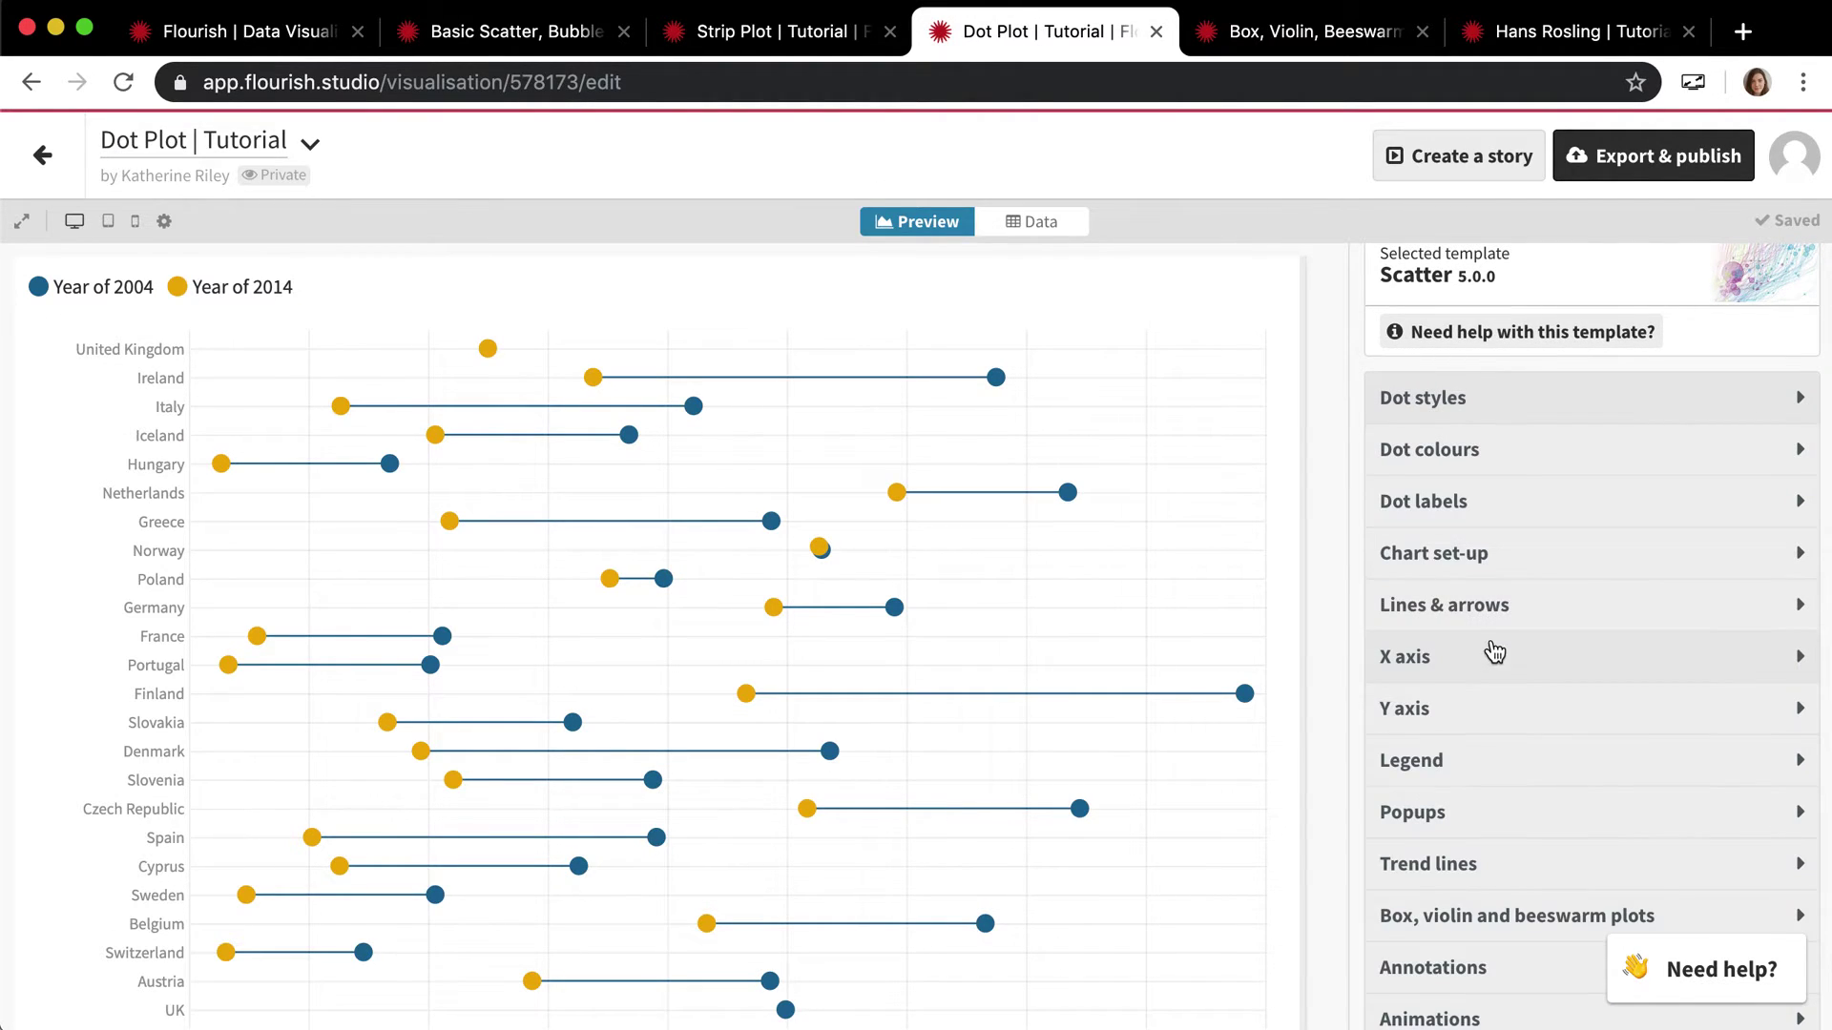
pyautogui.click(1498, 604)
pyautogui.scroll(-3, 1502, 763)
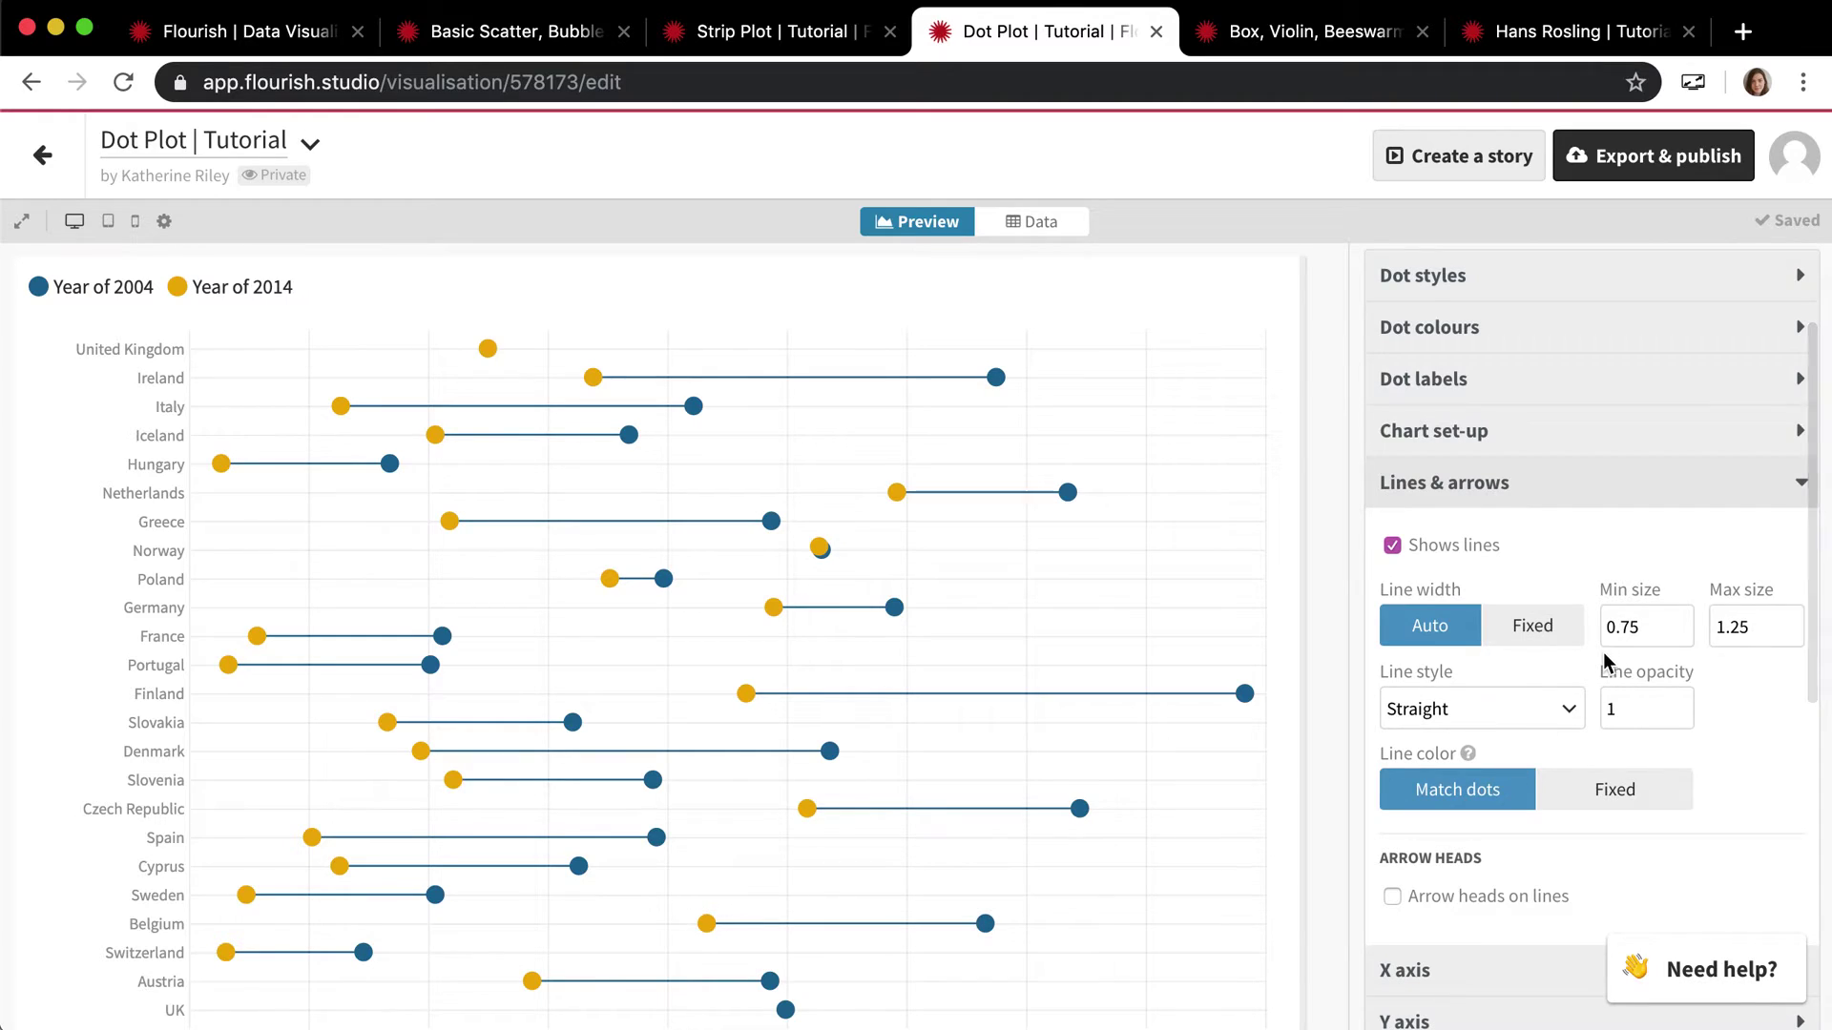
# Try arrow heads with Fixed then Auto colour mode, then turn arrow heads off.
pyautogui.click(1393, 897)
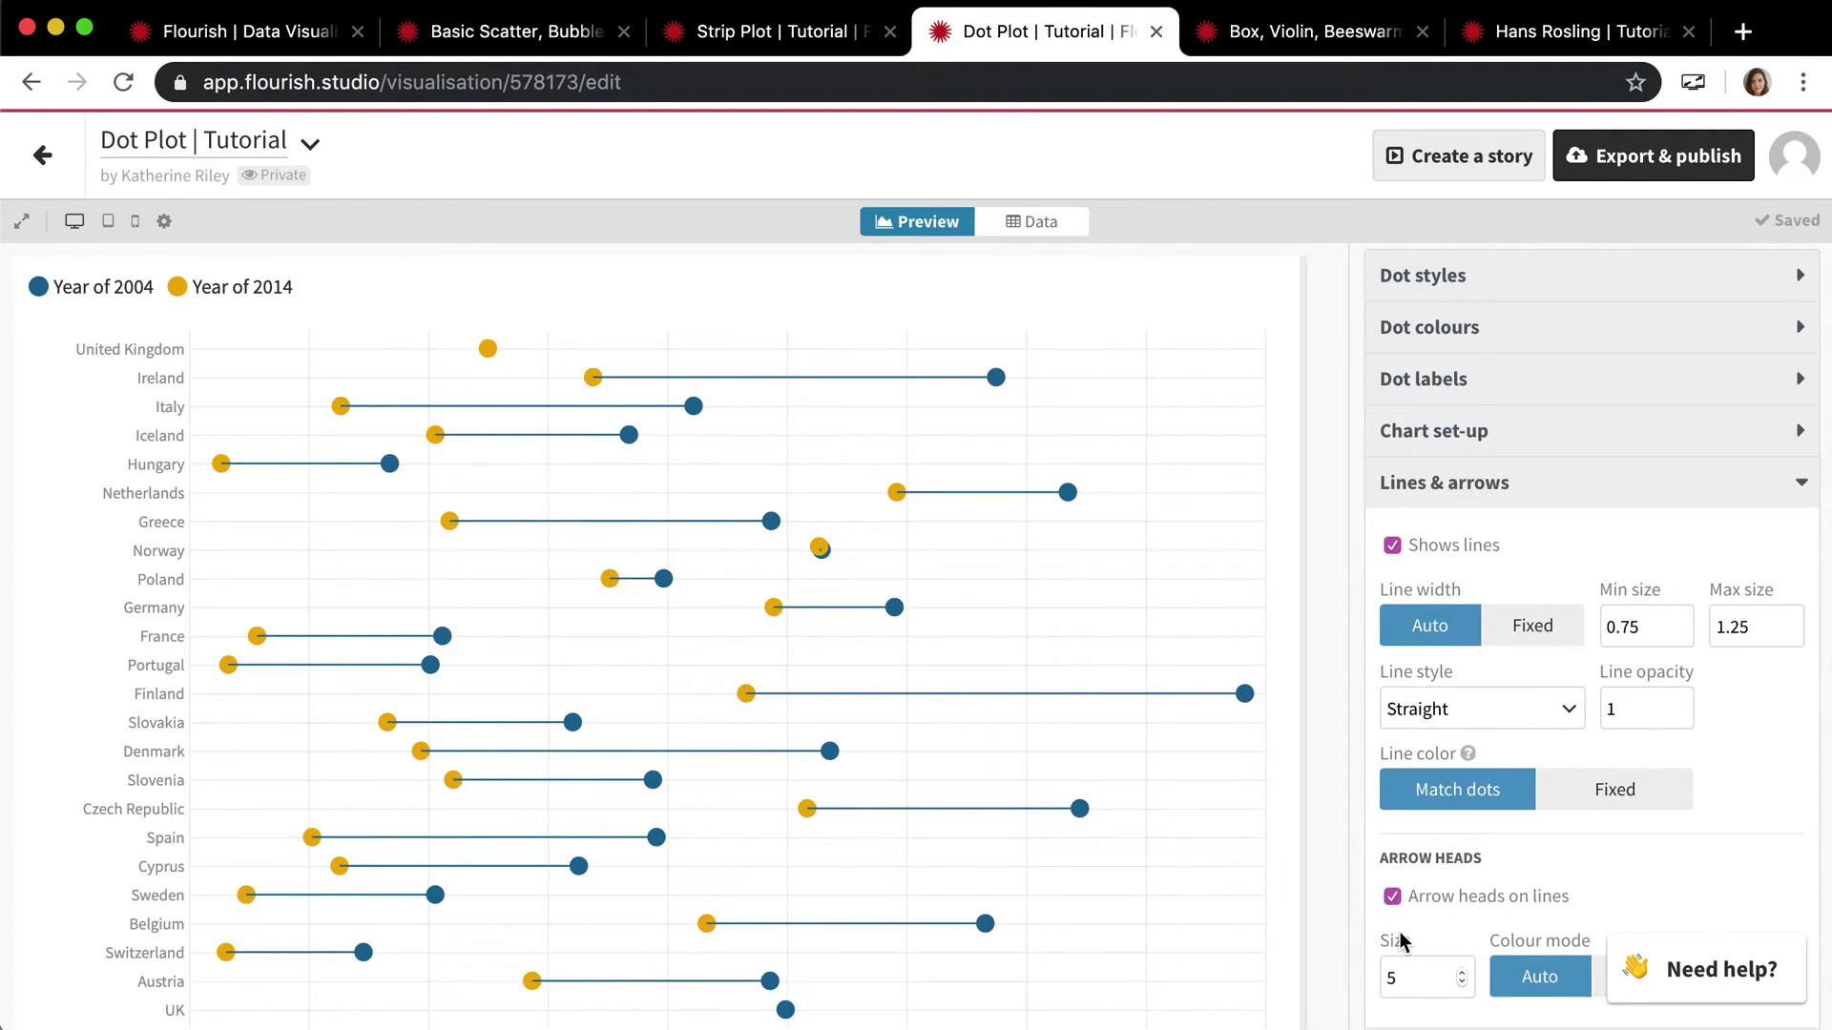
pyautogui.scroll(-3, 1403, 940)
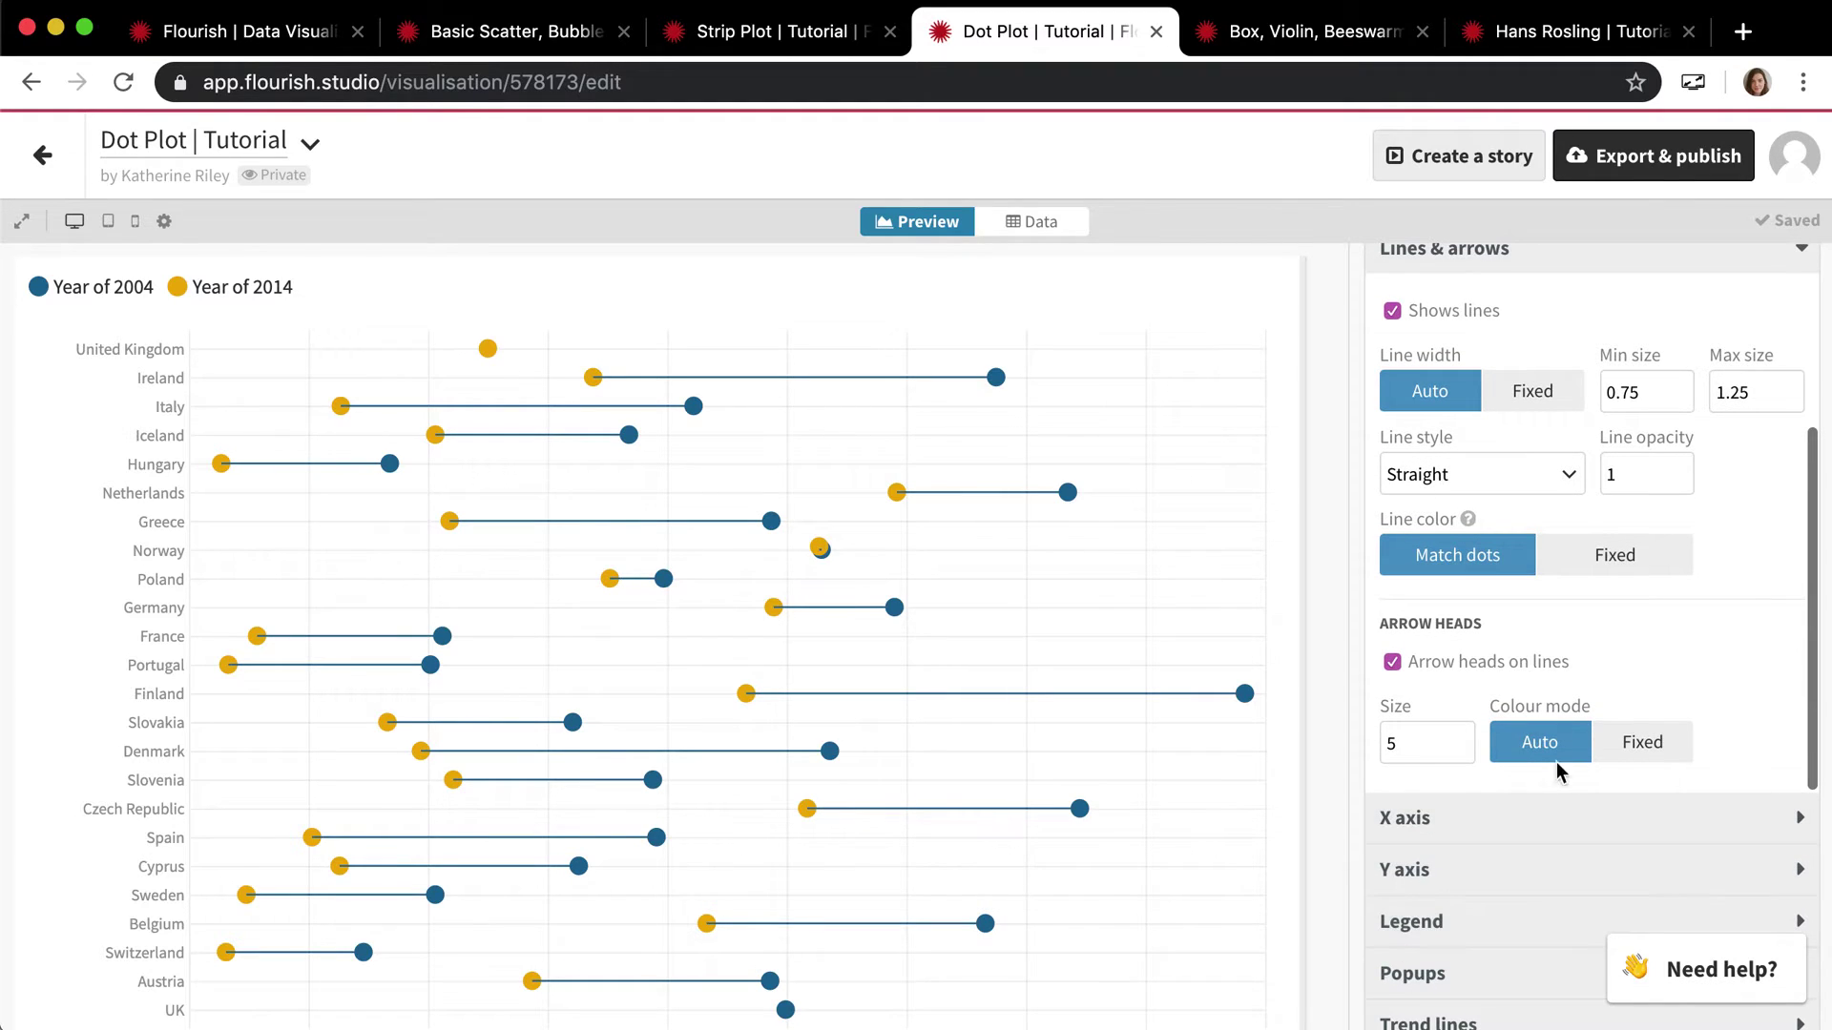
pyautogui.click(1646, 753)
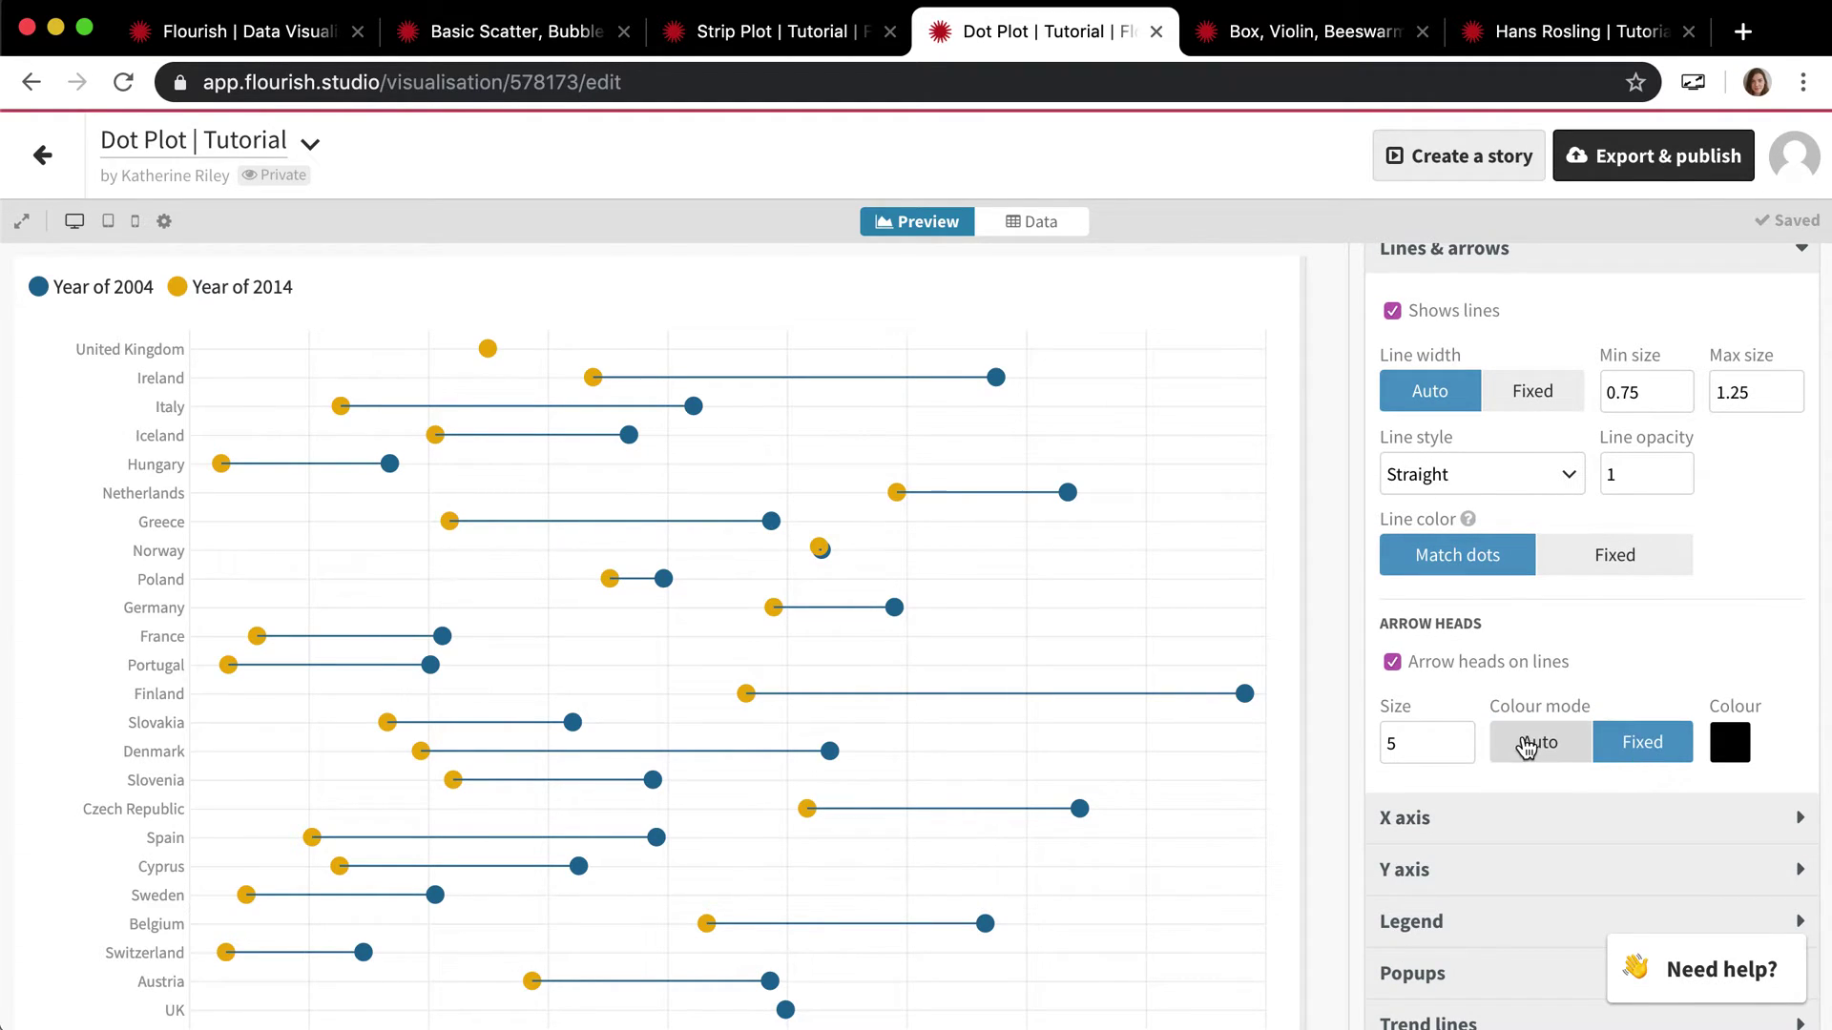
pyautogui.click(1538, 746)
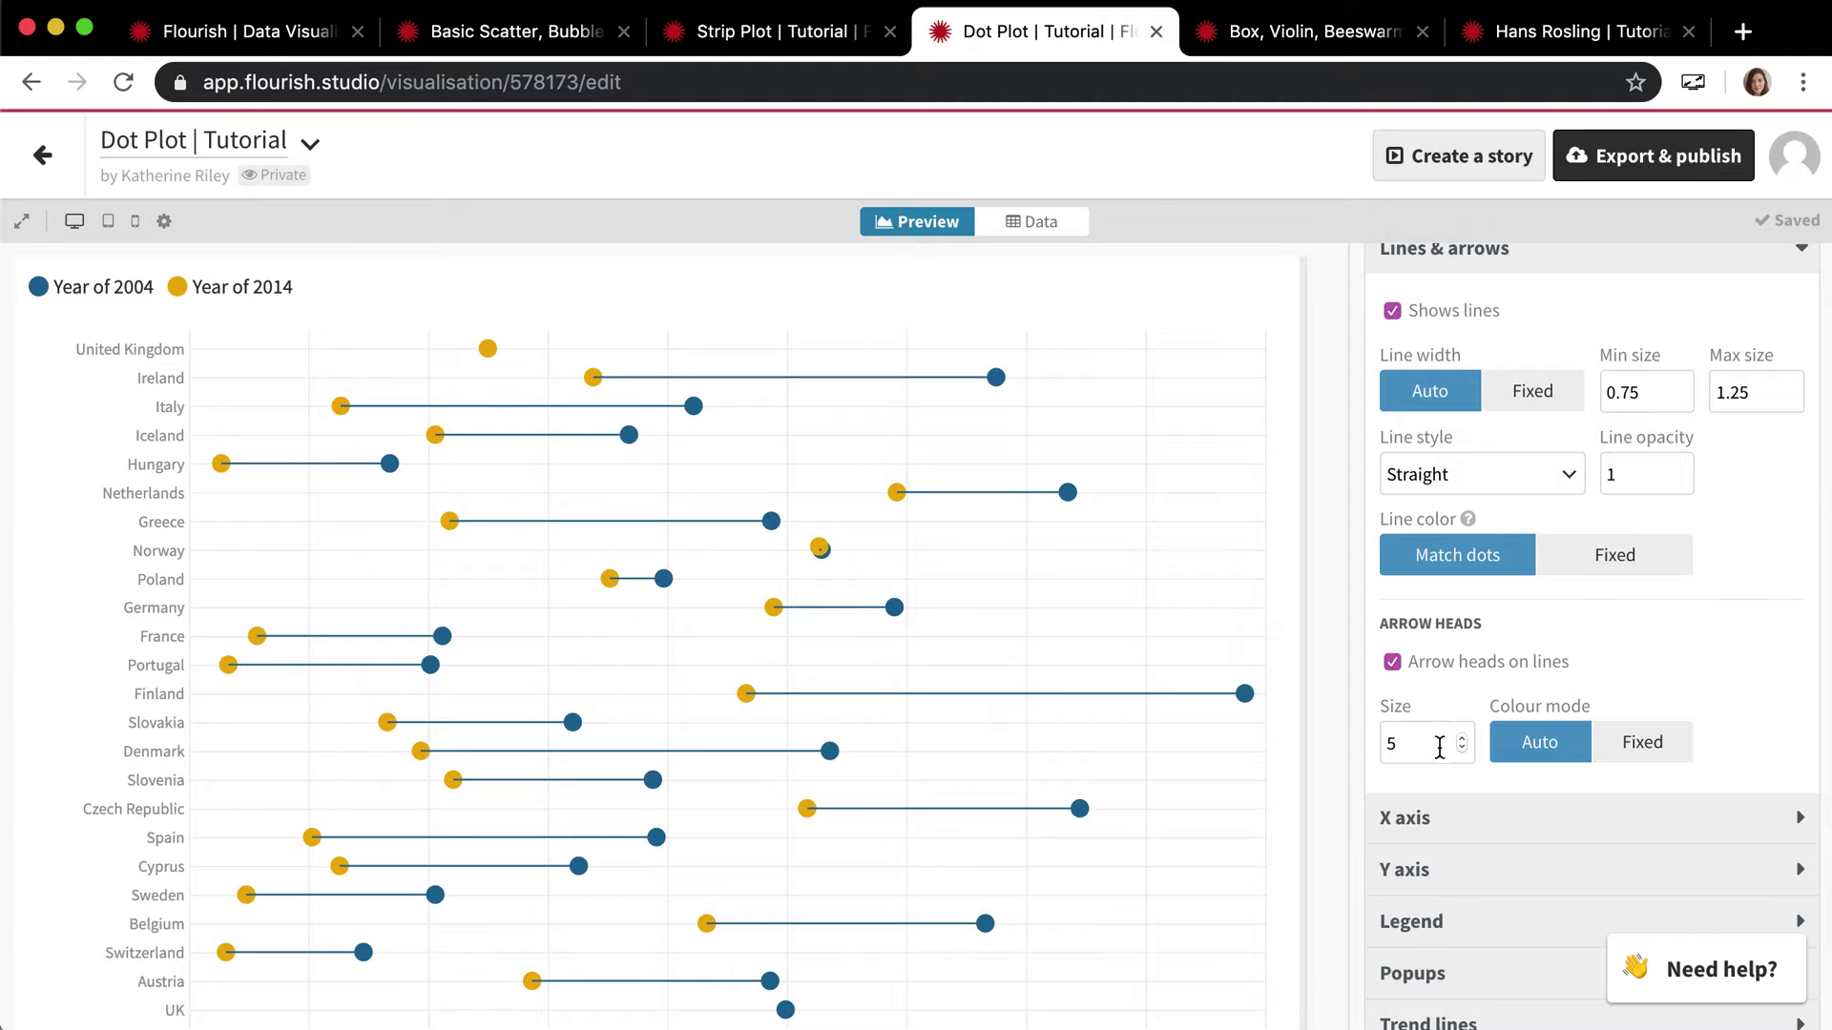
pyautogui.click(1393, 664)
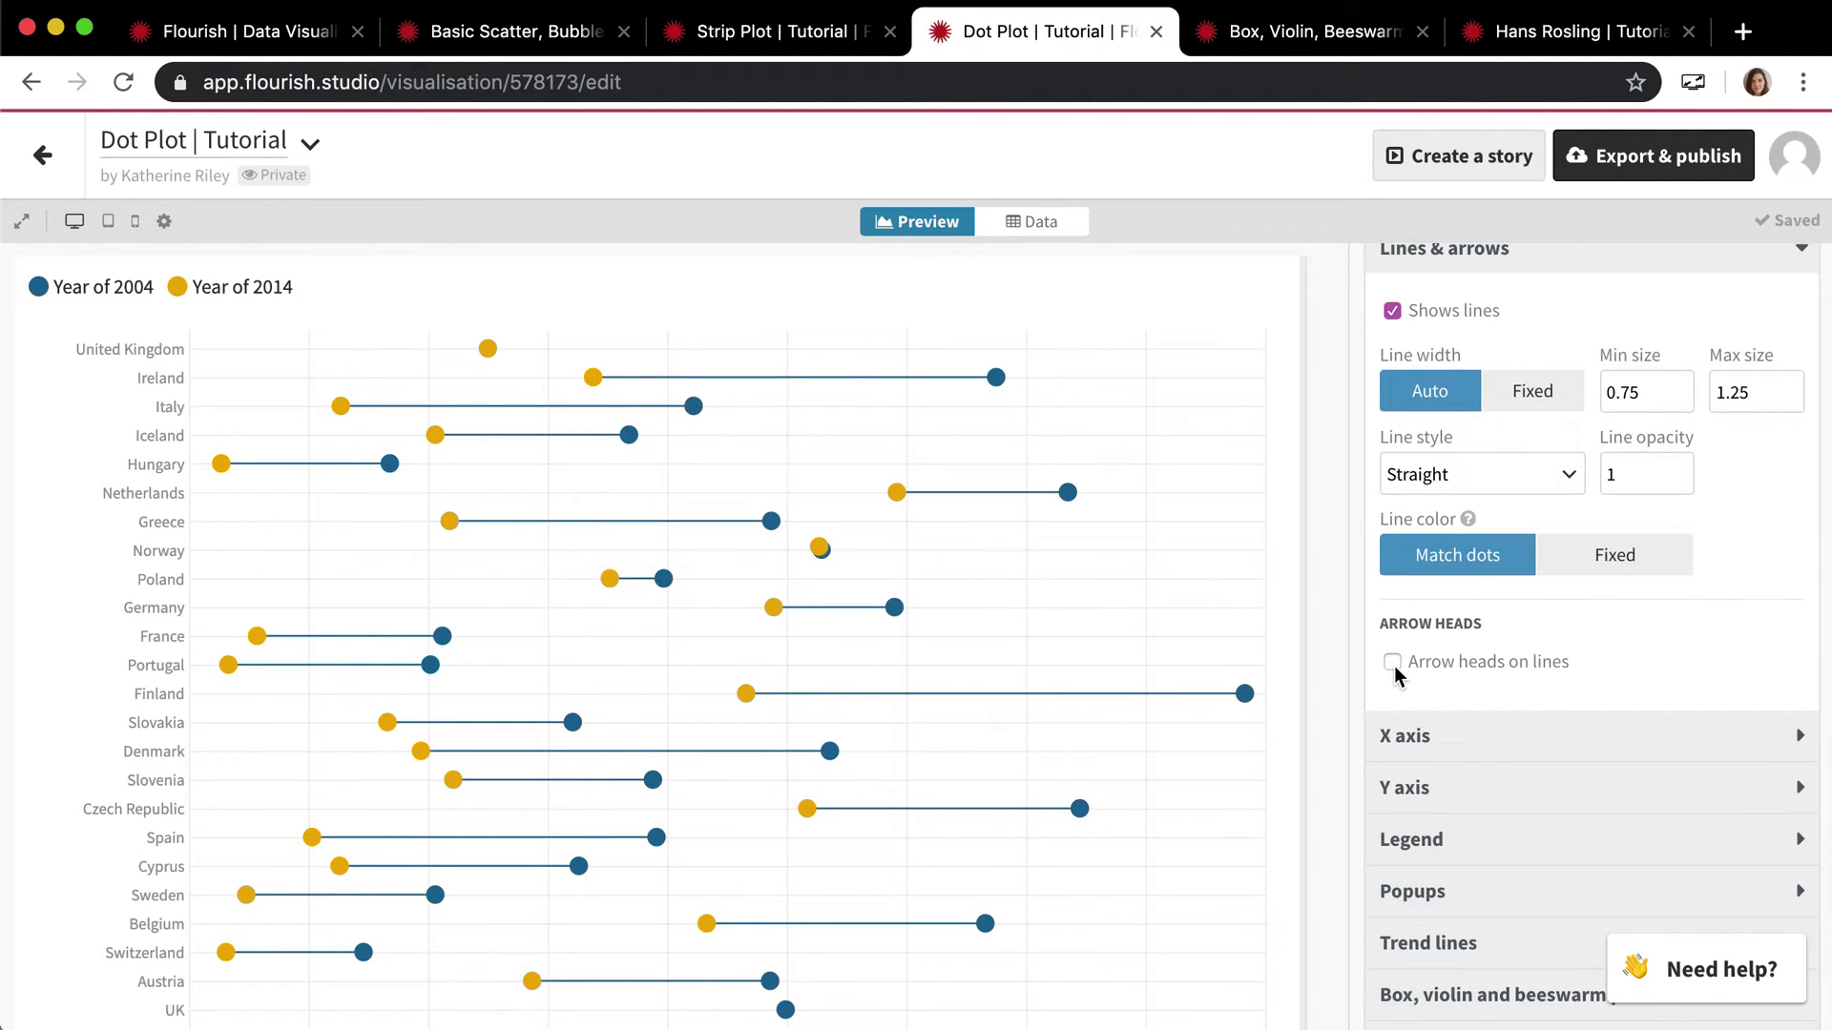
# Glance at the Dot Plot's data table and return to the chart preview.
pyautogui.click(1023, 221)
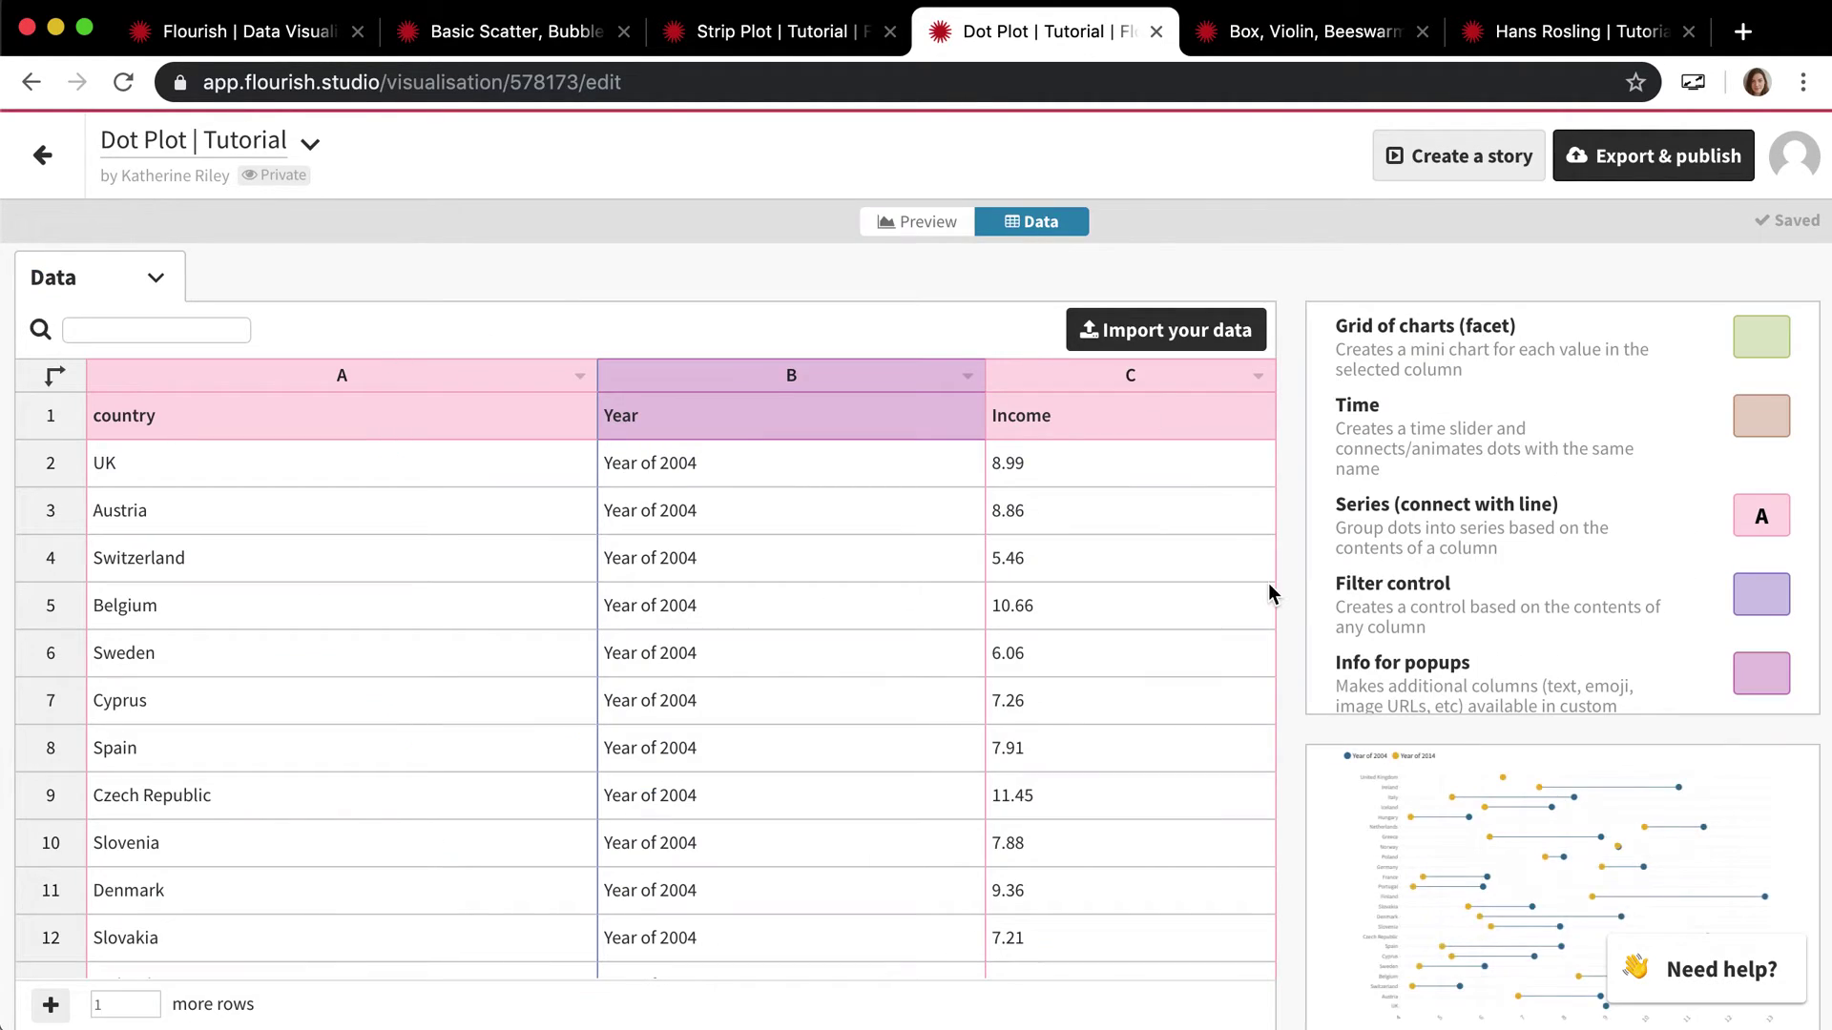
pyautogui.scroll(-2, 1503, 591)
pyautogui.scroll(3, 1503, 593)
pyautogui.click(911, 223)
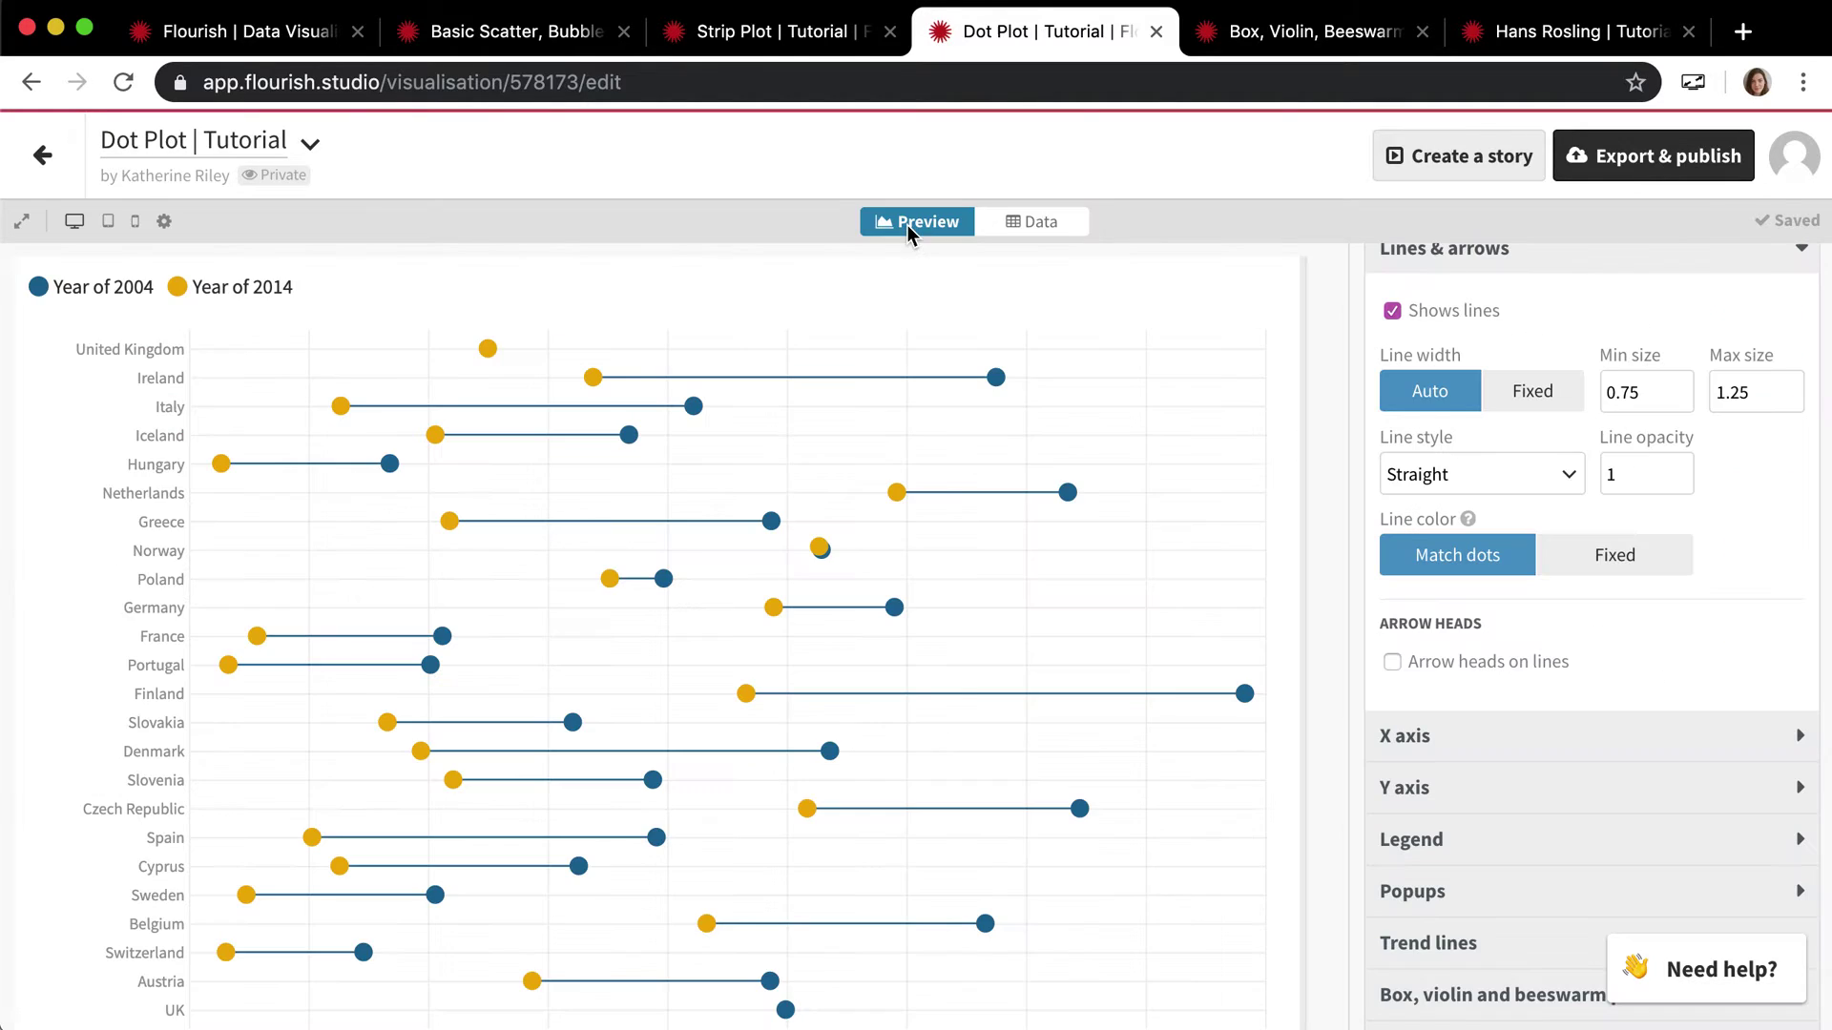
pyautogui.scroll(5, 1534, 492)
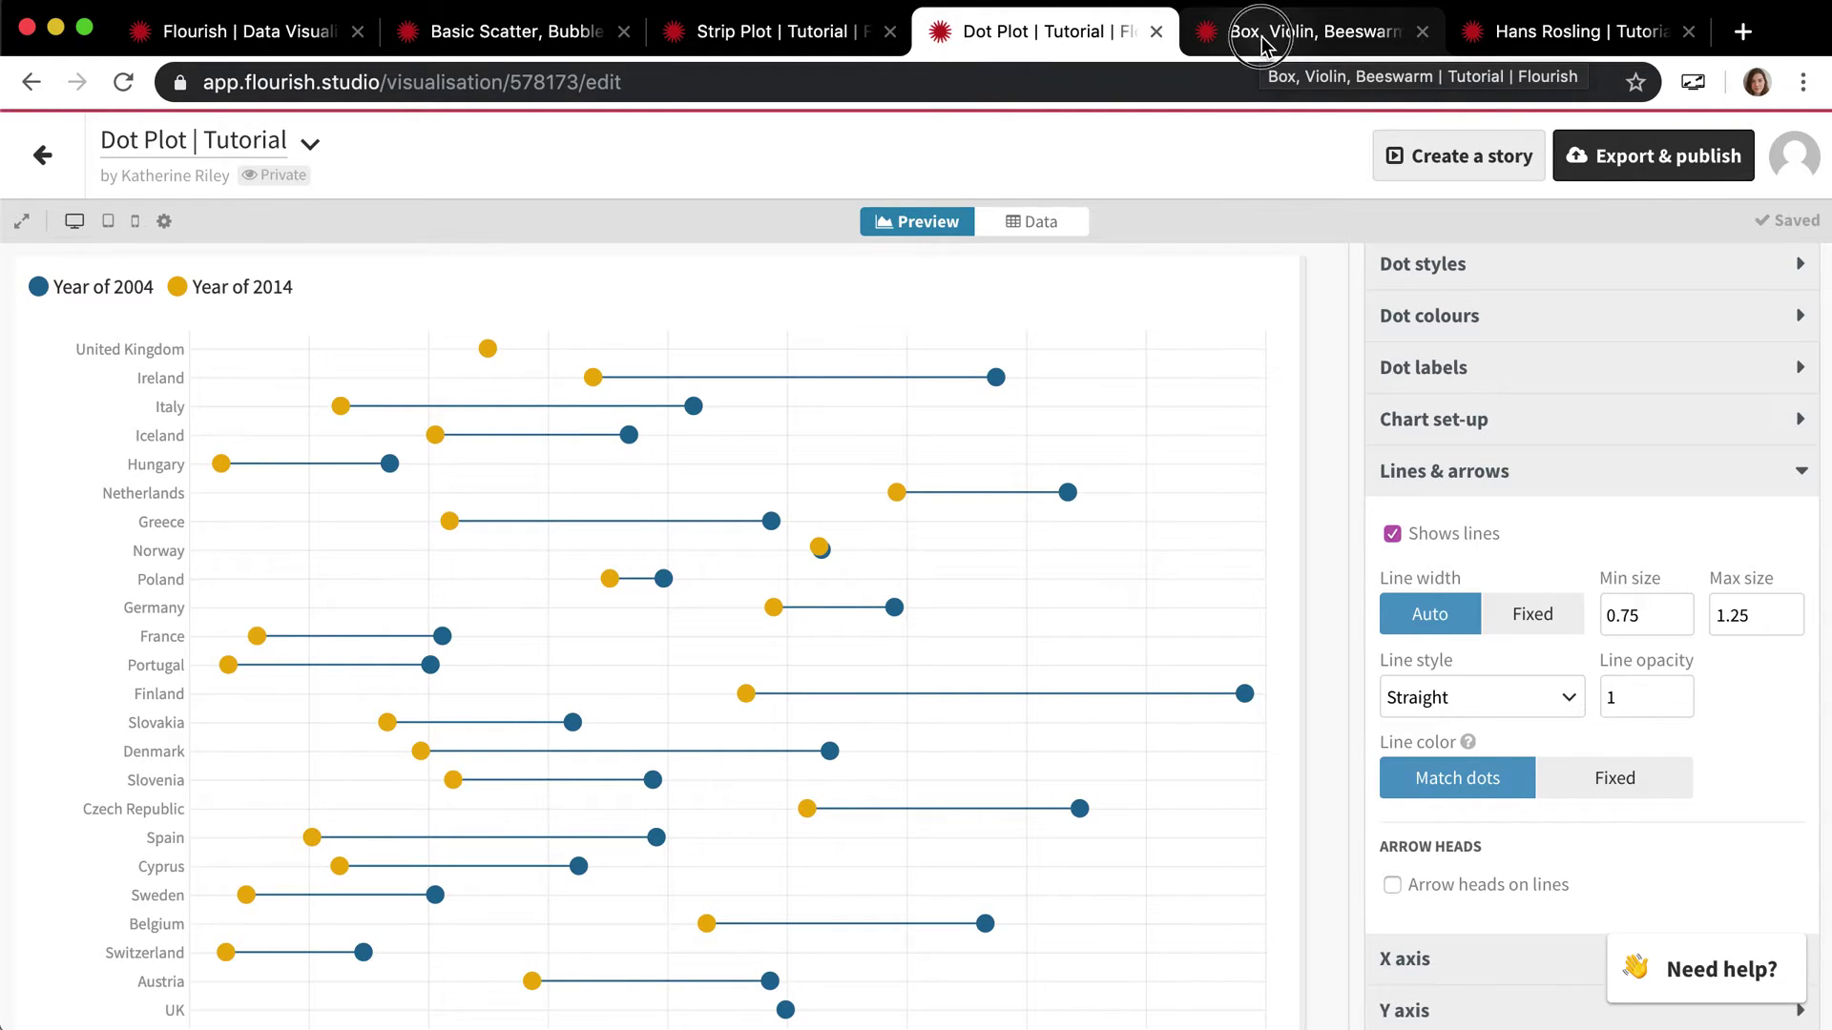
pyautogui.click(1264, 45)
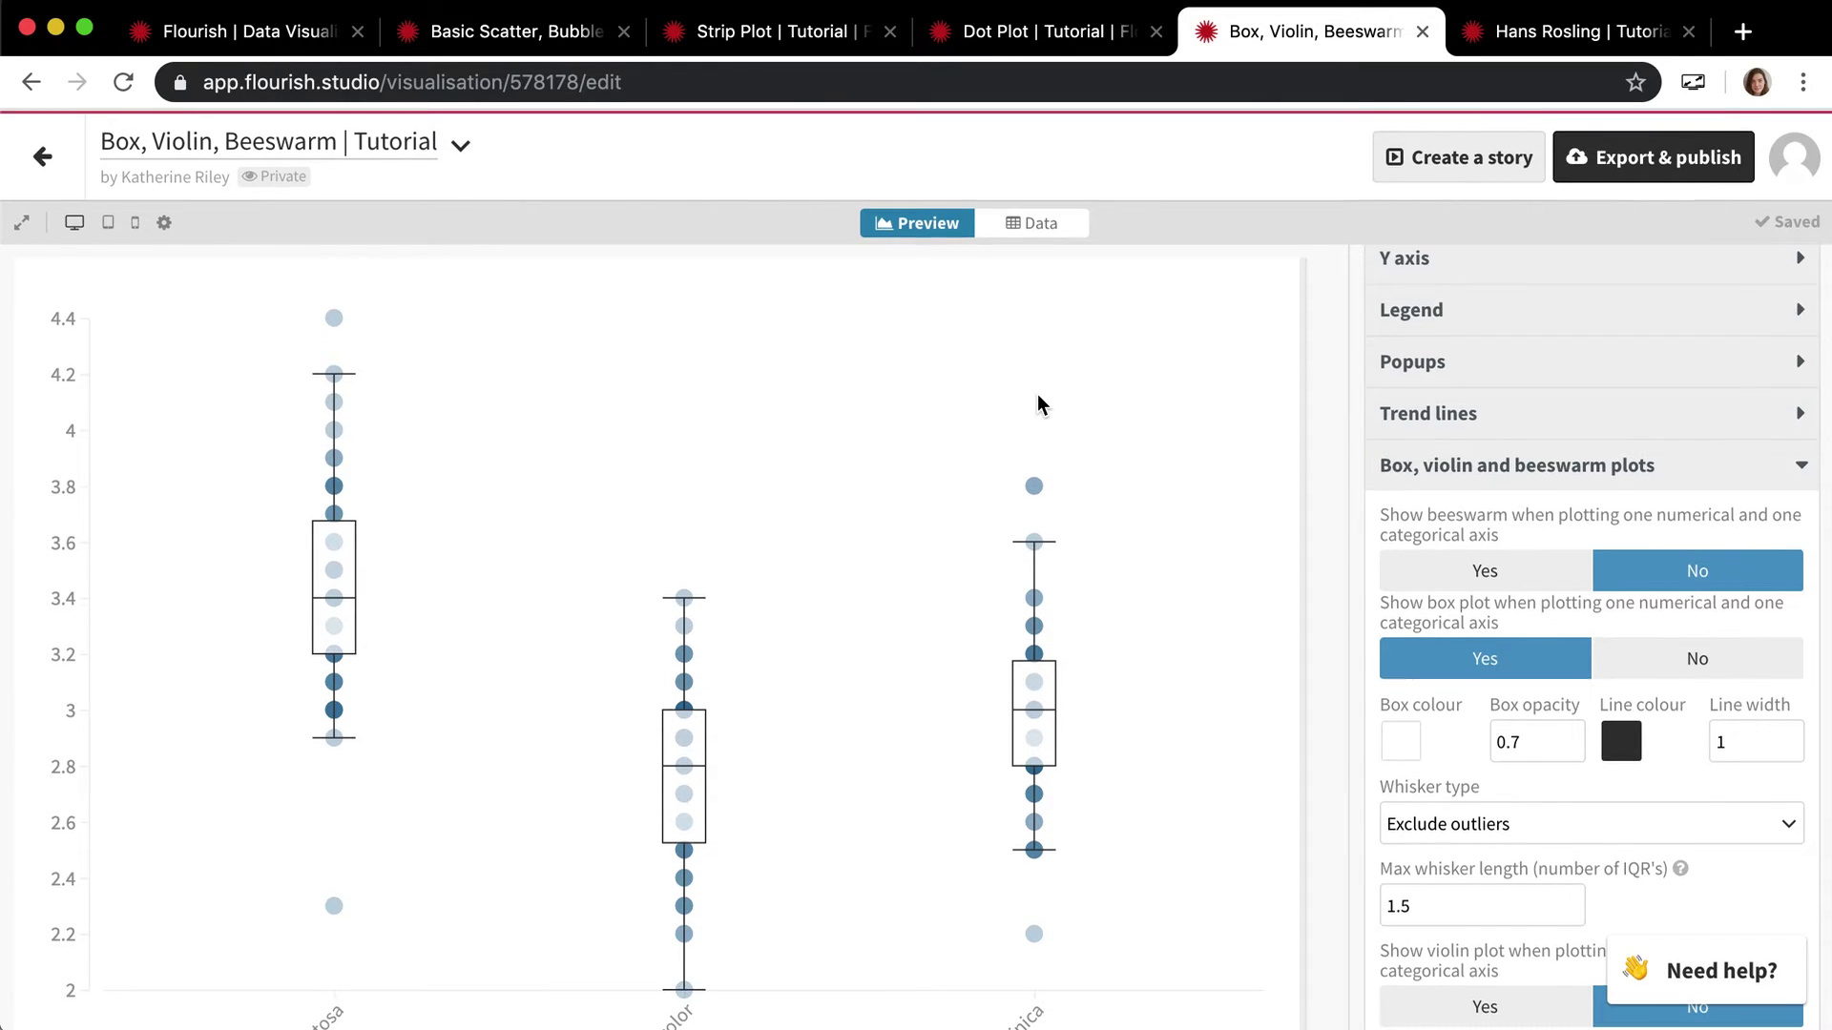
pyautogui.click(1031, 221)
pyautogui.scroll(-1, 1537, 490)
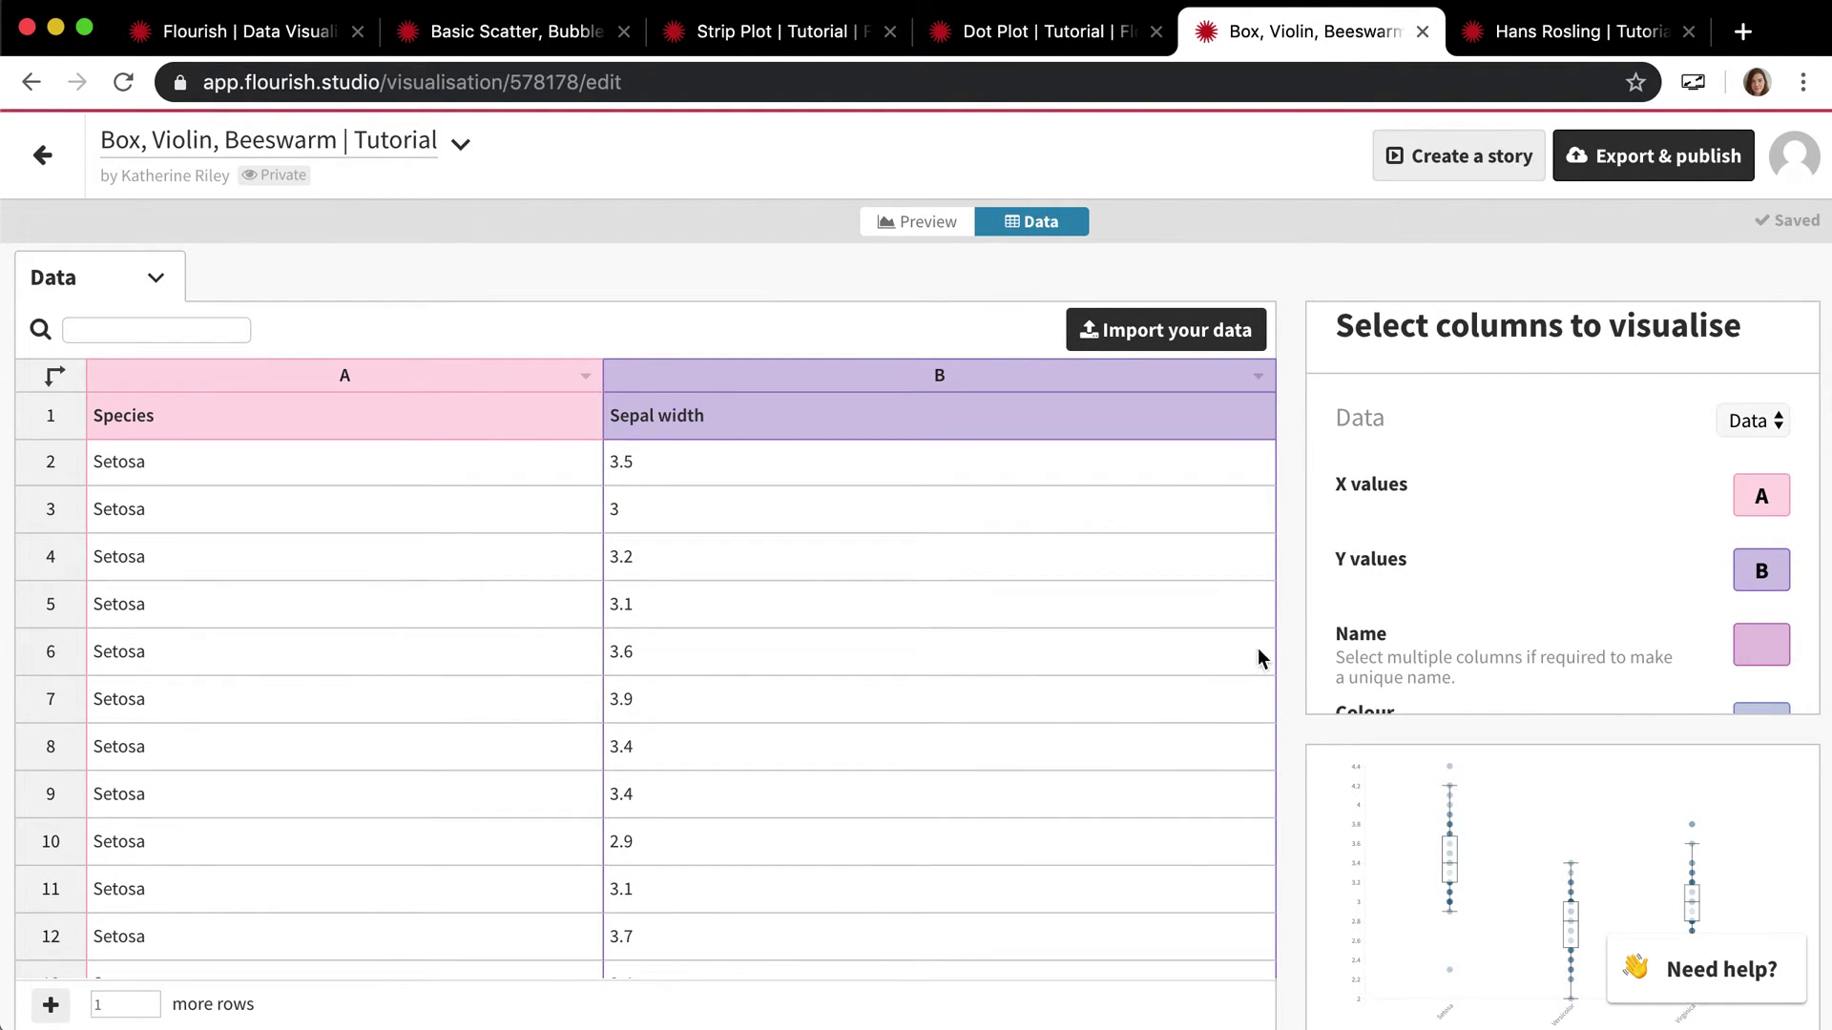
pyautogui.scroll(-5, 1525, 588)
pyautogui.scroll(6, 1525, 588)
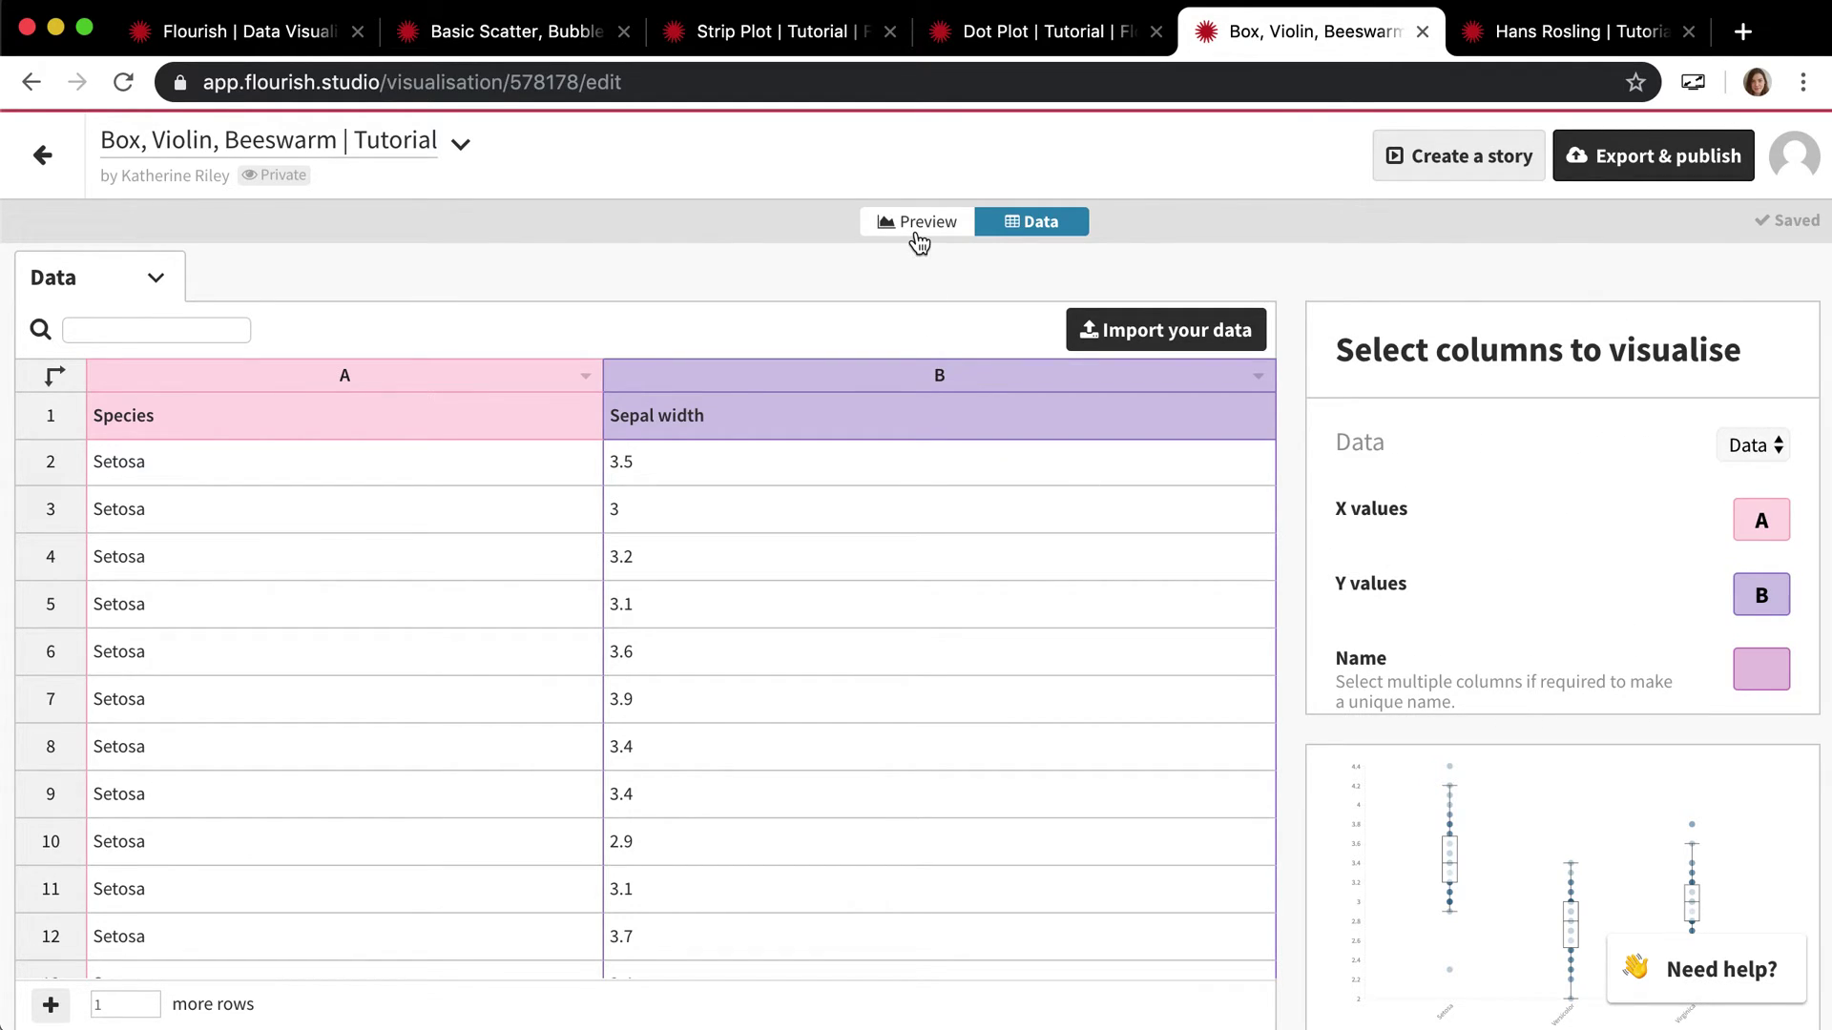
pyautogui.scroll(-5, 391, 563)
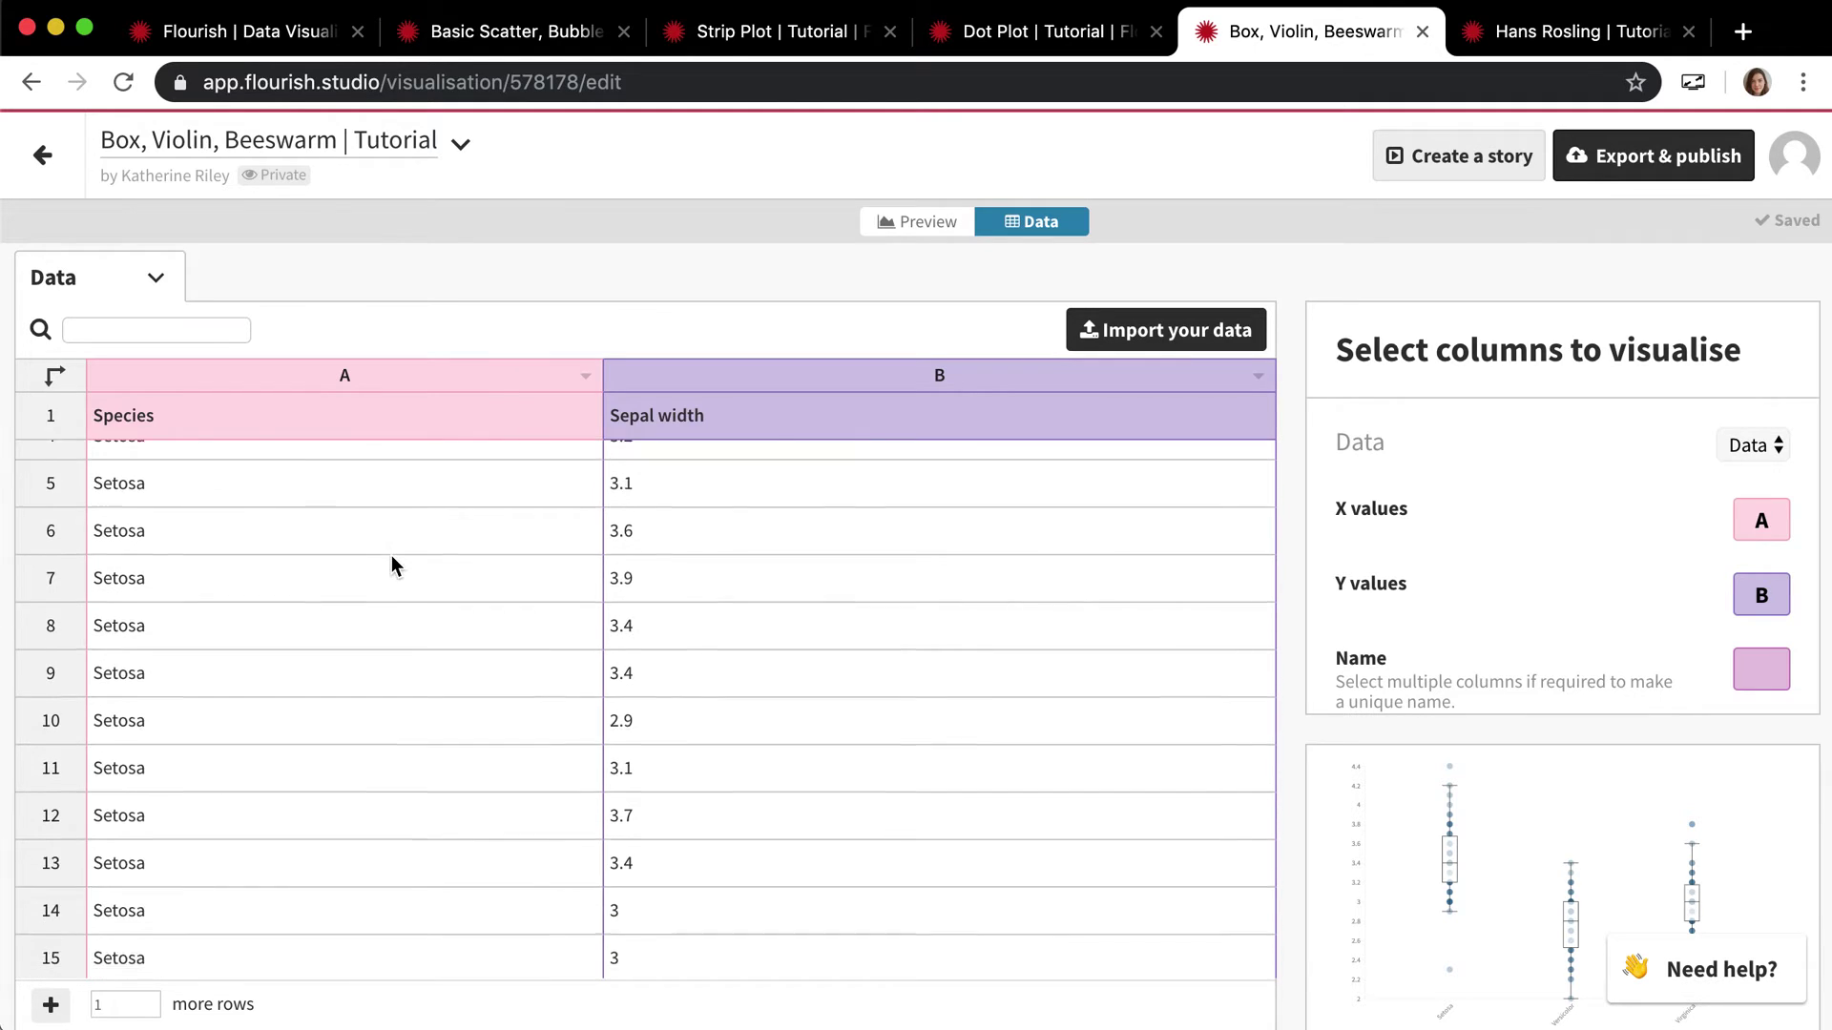
pyautogui.scroll(-20, 391, 561)
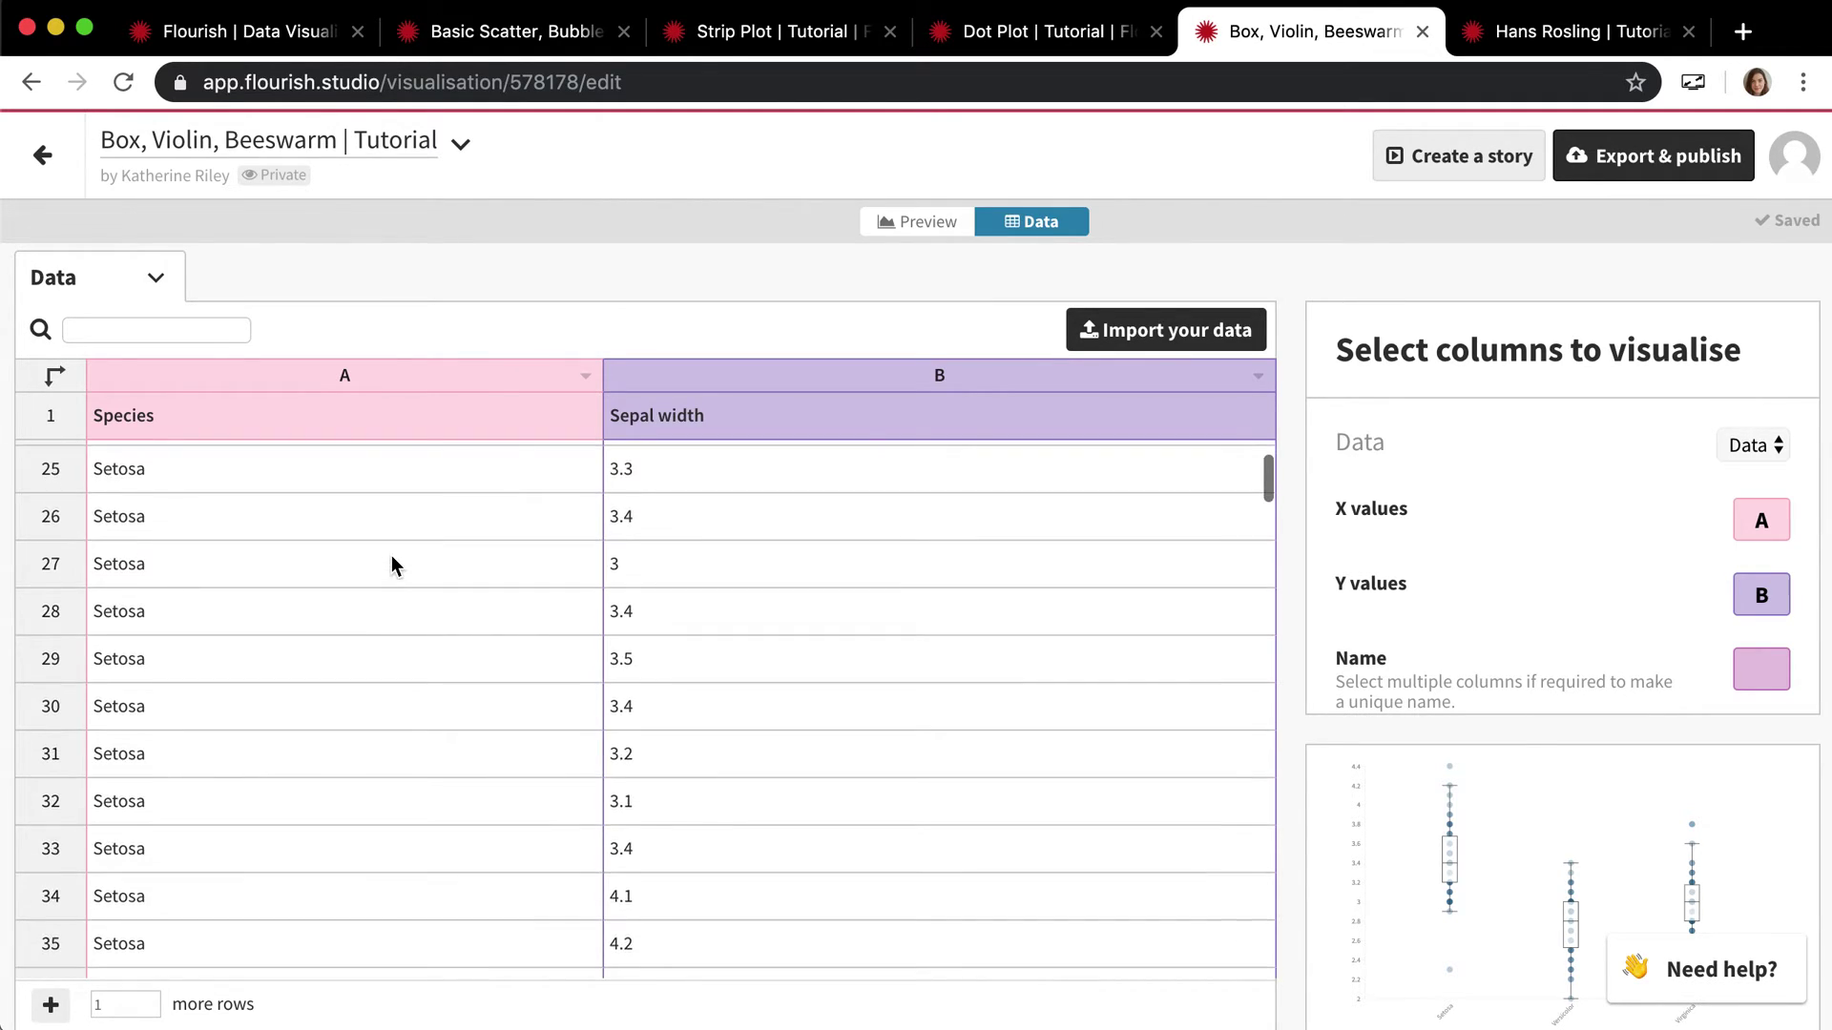
pyautogui.scroll(-20, 391, 557)
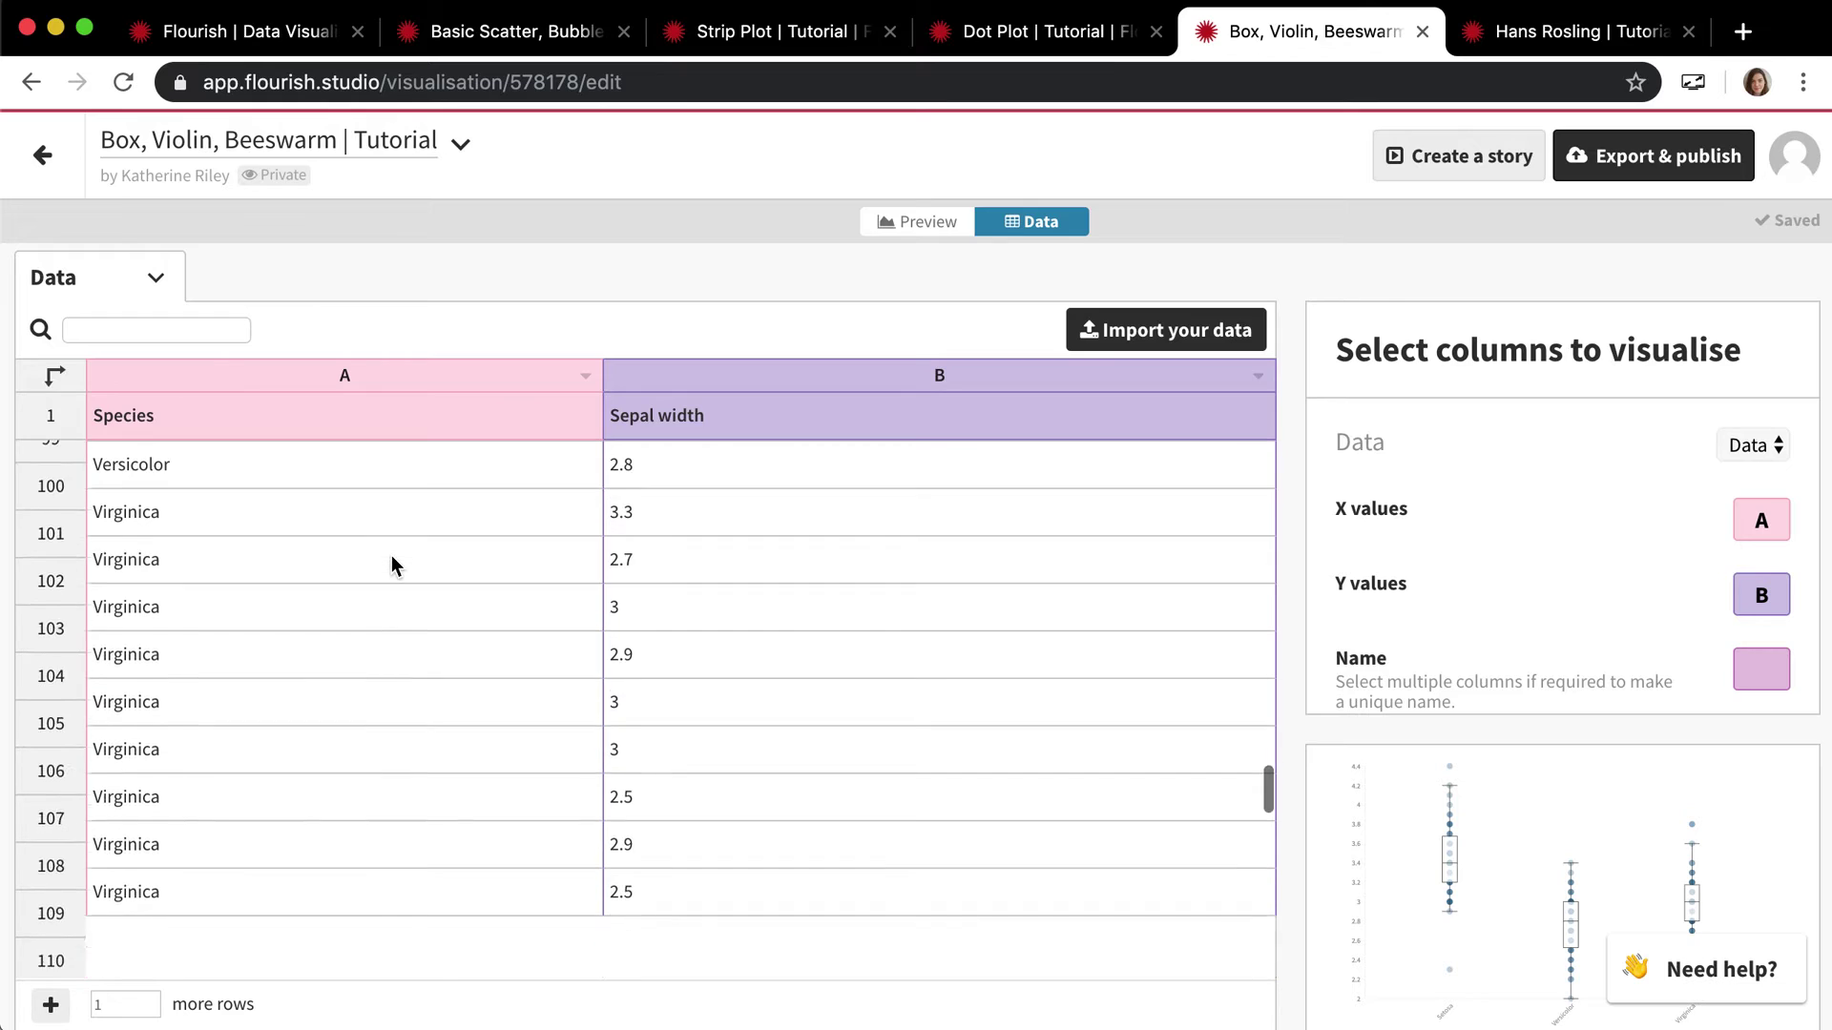
pyautogui.scroll(20, 391, 557)
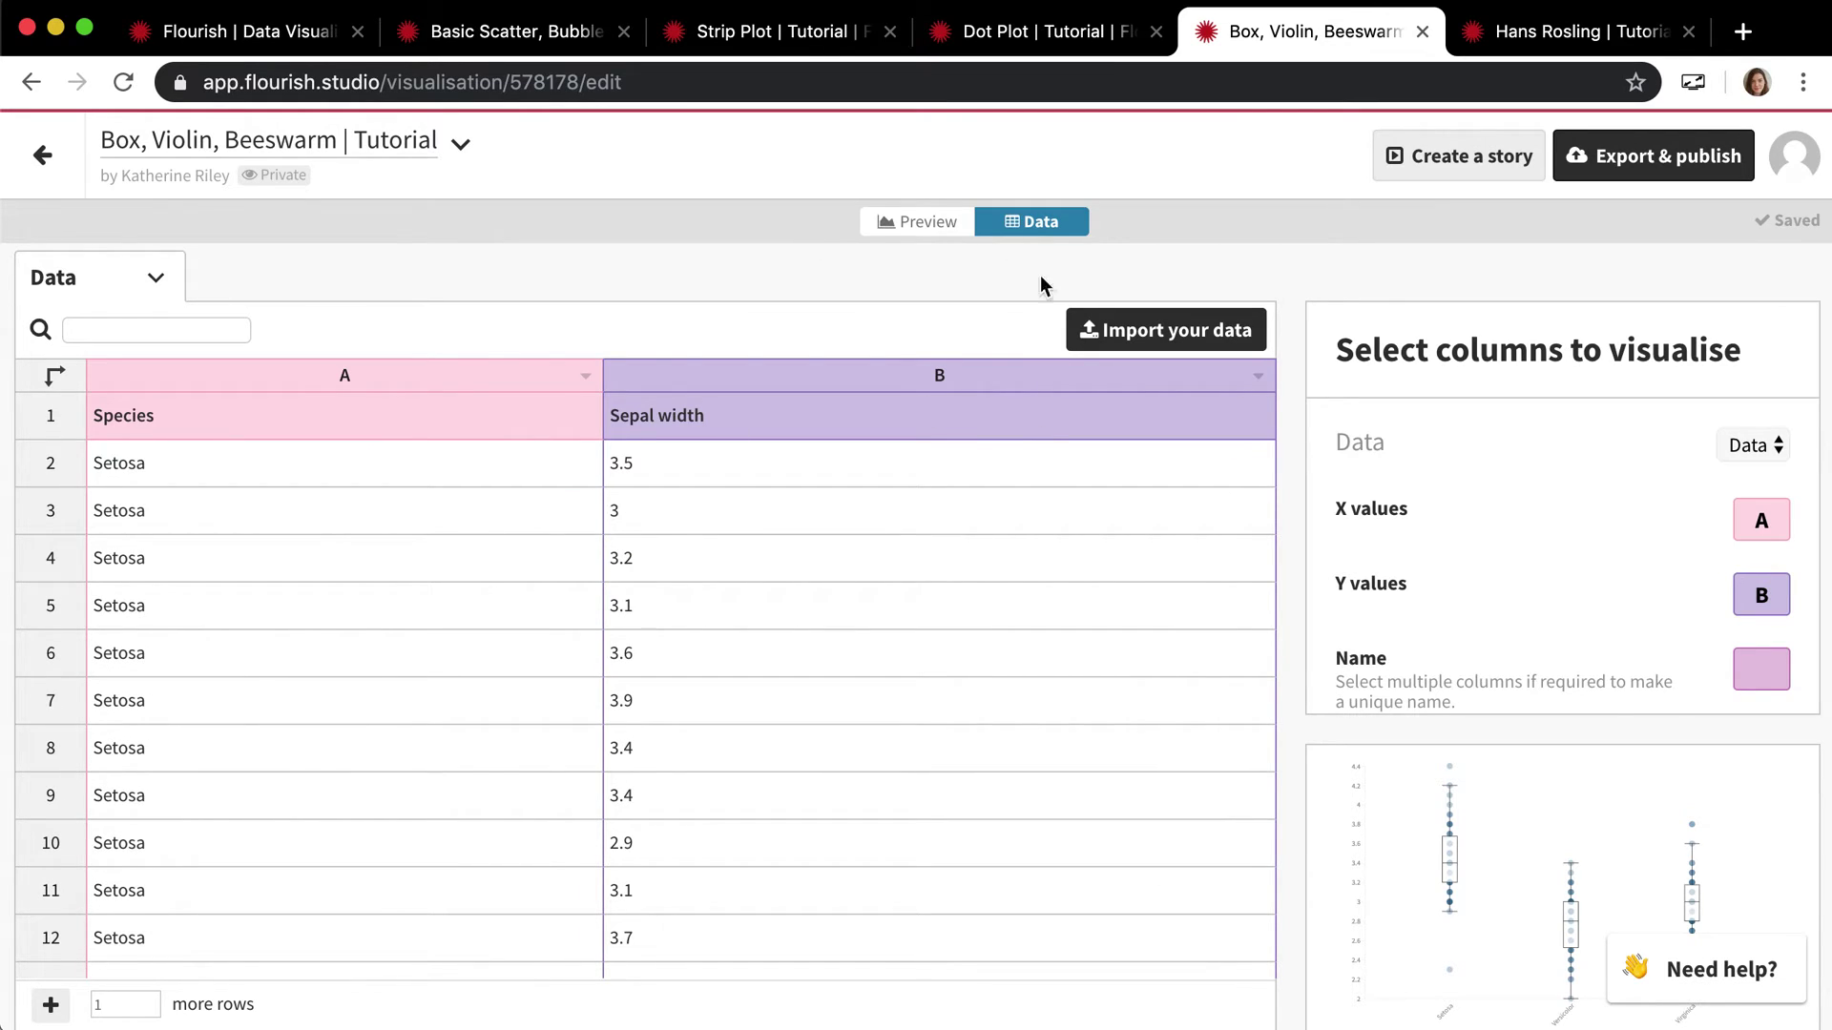
pyautogui.click(931, 229)
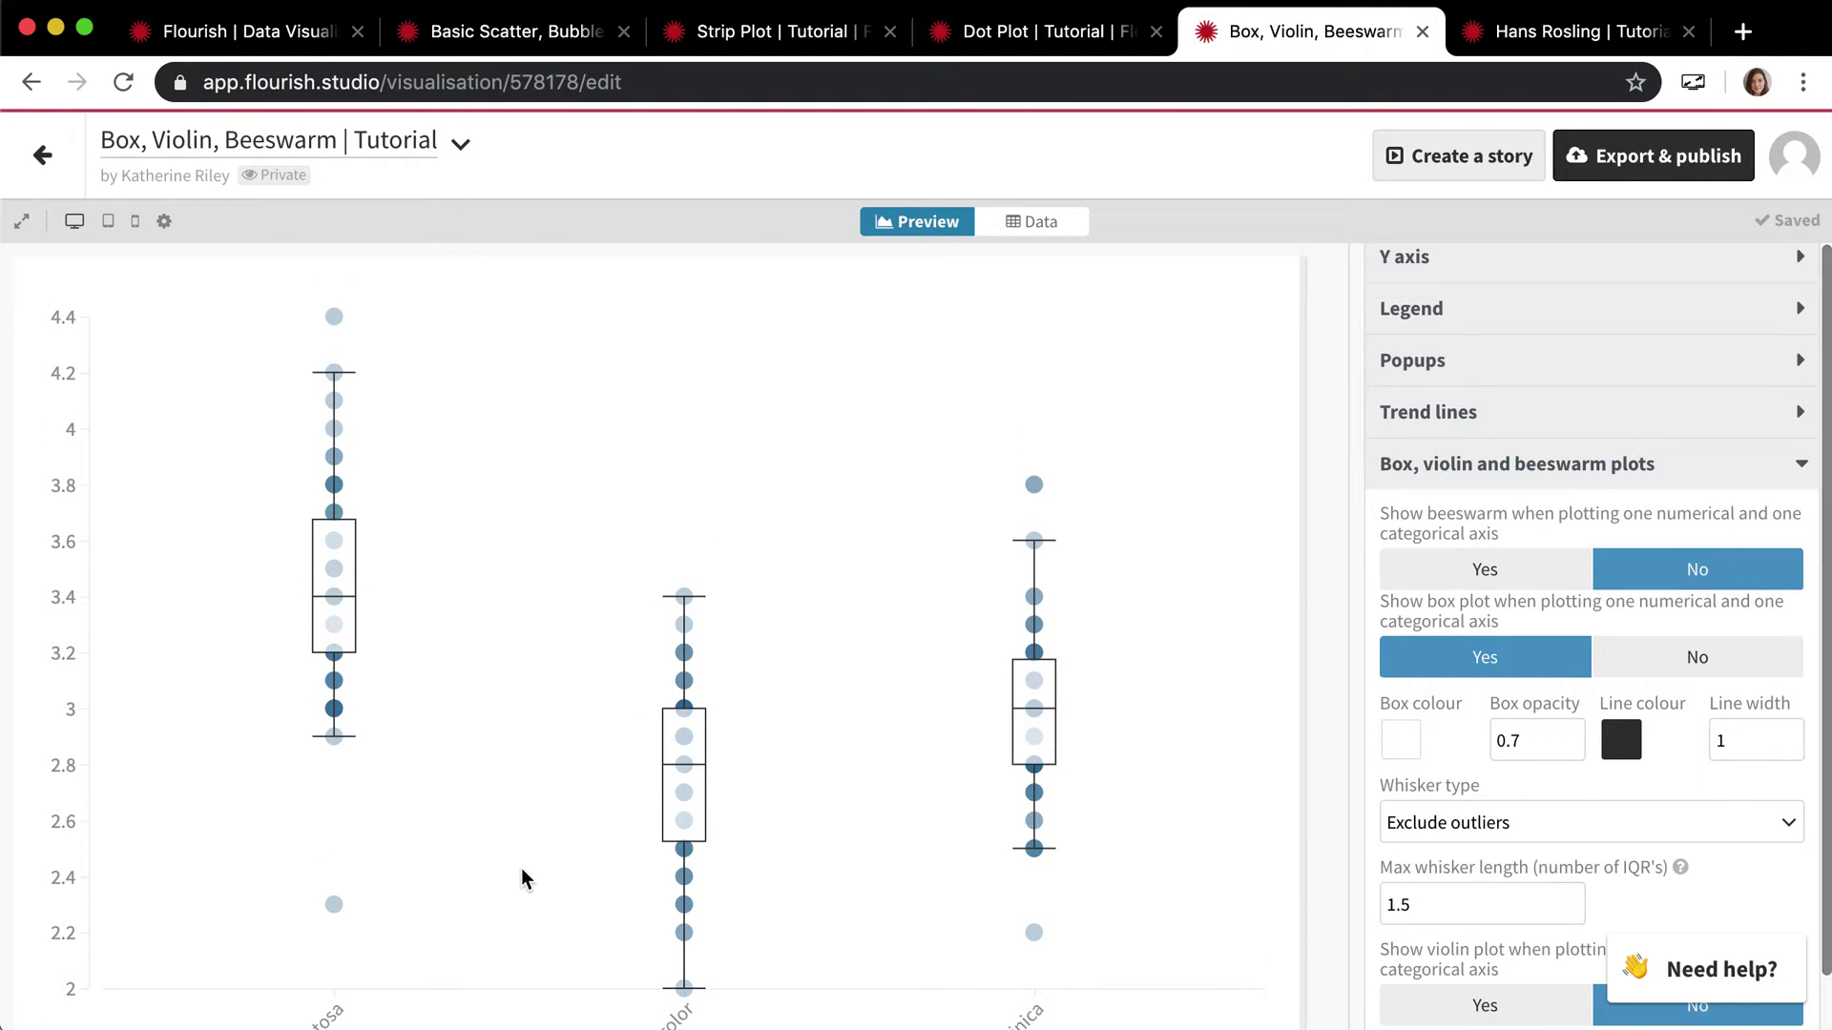
# Collapse and reopen the box, violin and beeswarm settings, then switch beeswarm on for the sepal-width dots.
pyautogui.moveTo(337, 656)
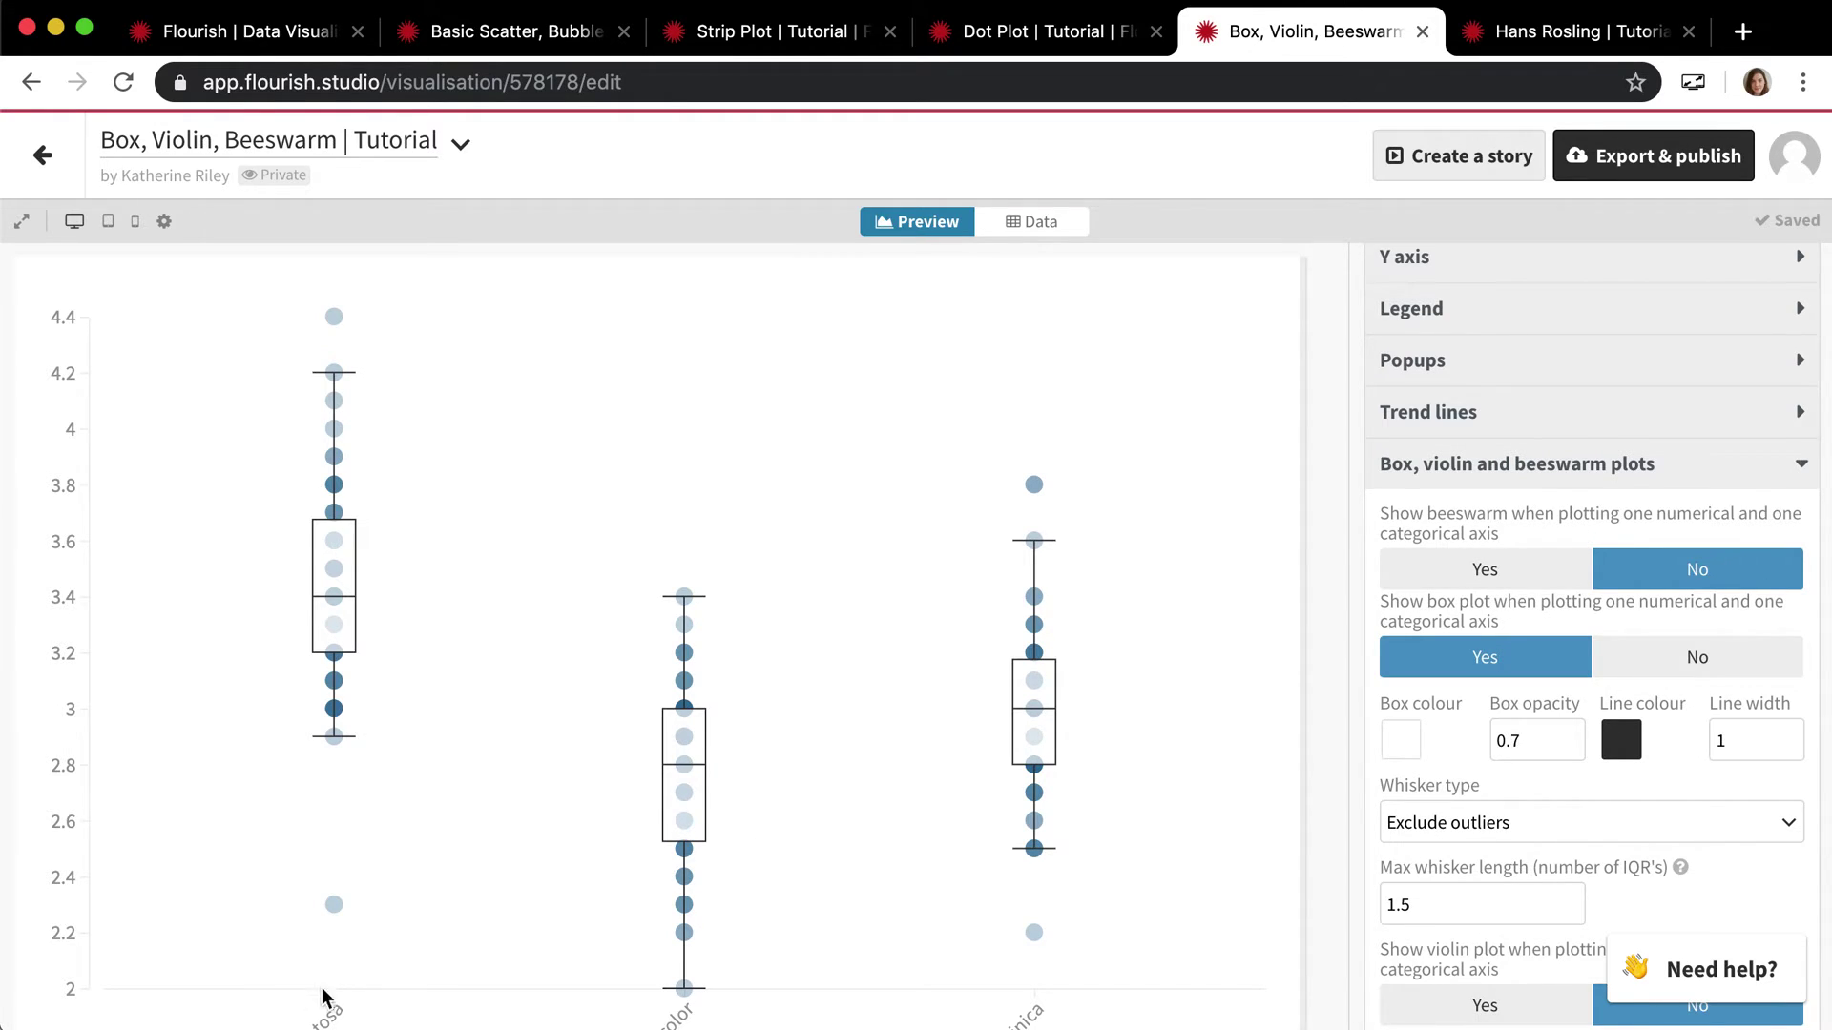
pyautogui.scroll(-1, 295, 993)
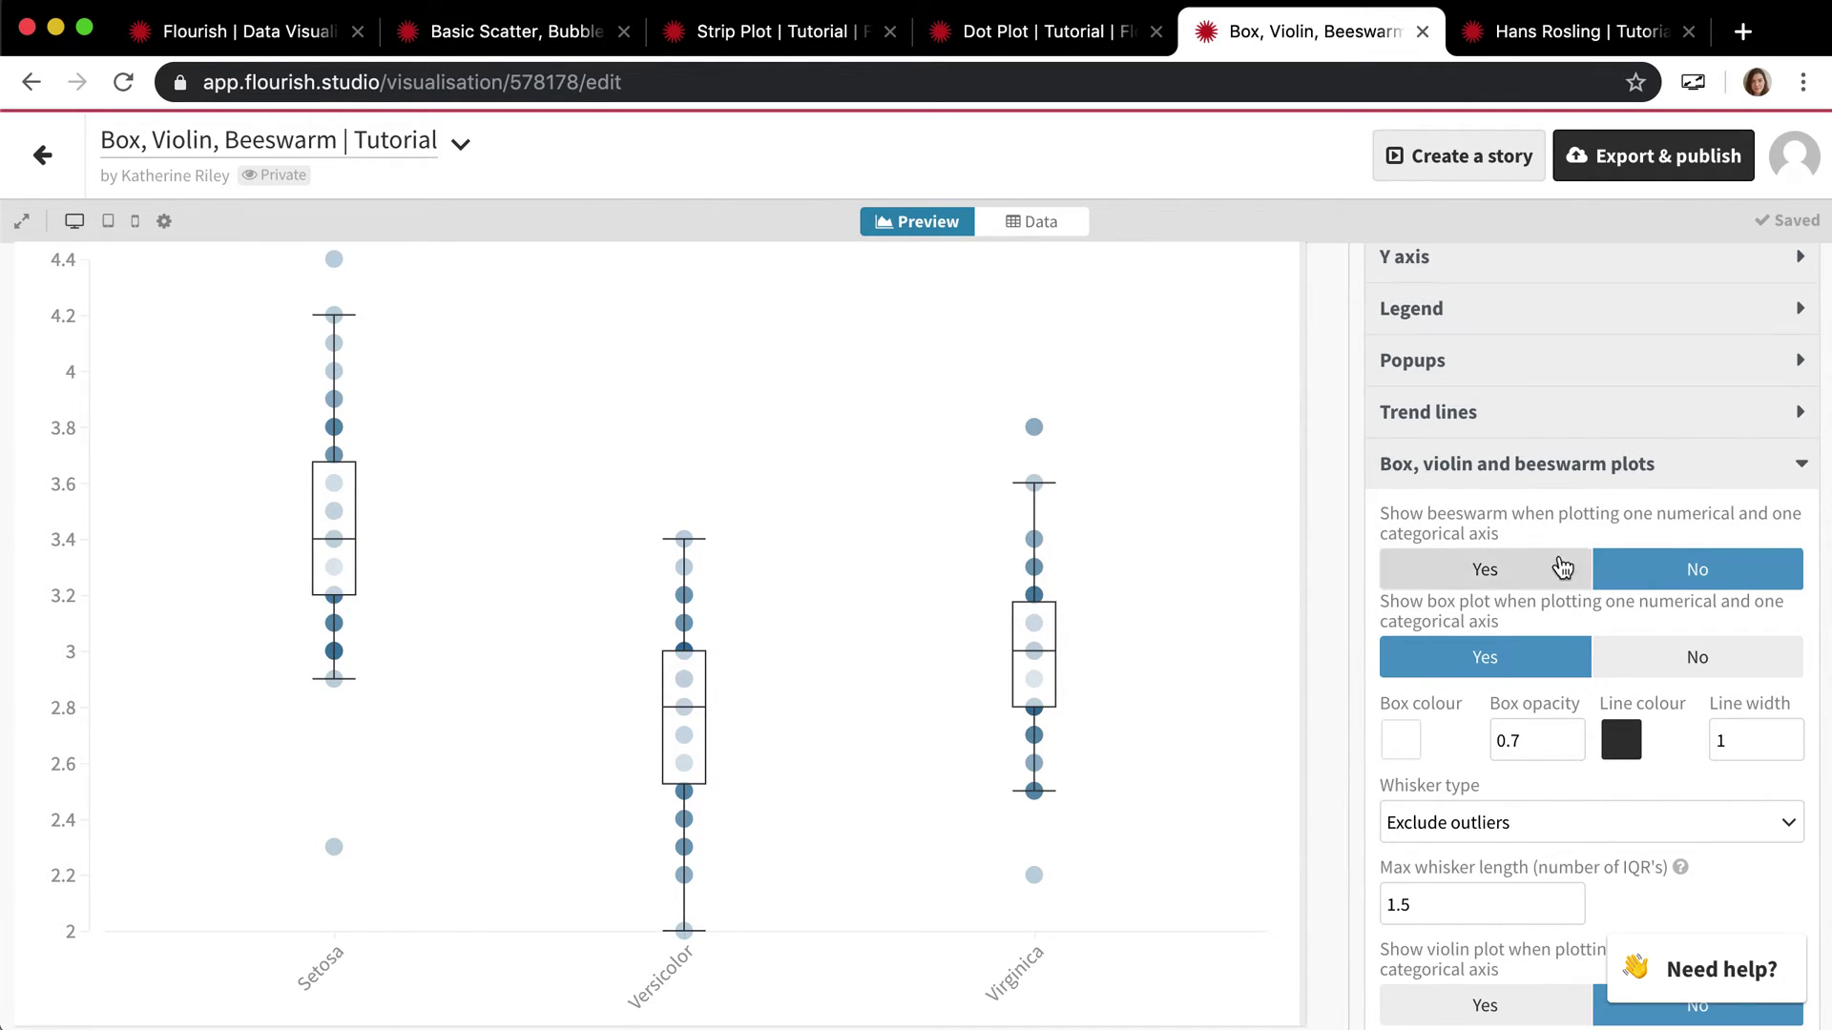
pyautogui.click(1543, 477)
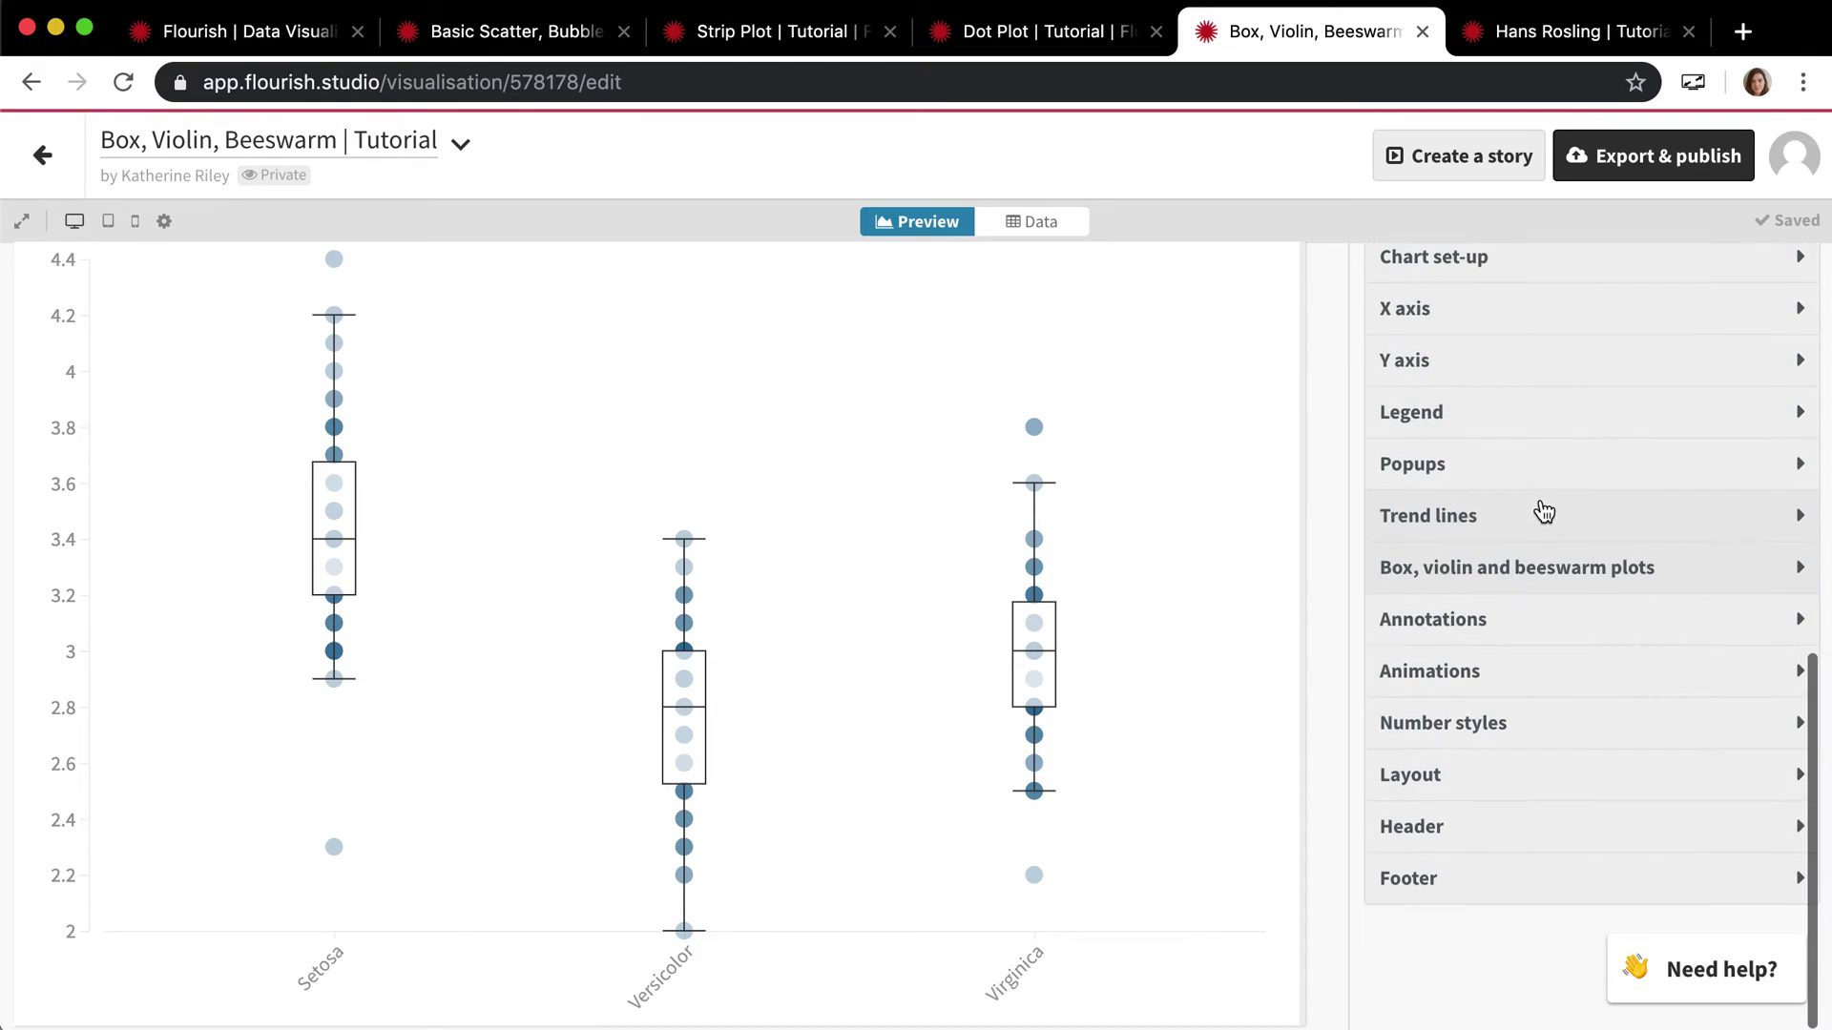
pyautogui.click(1524, 569)
pyautogui.scroll(-1, 1533, 597)
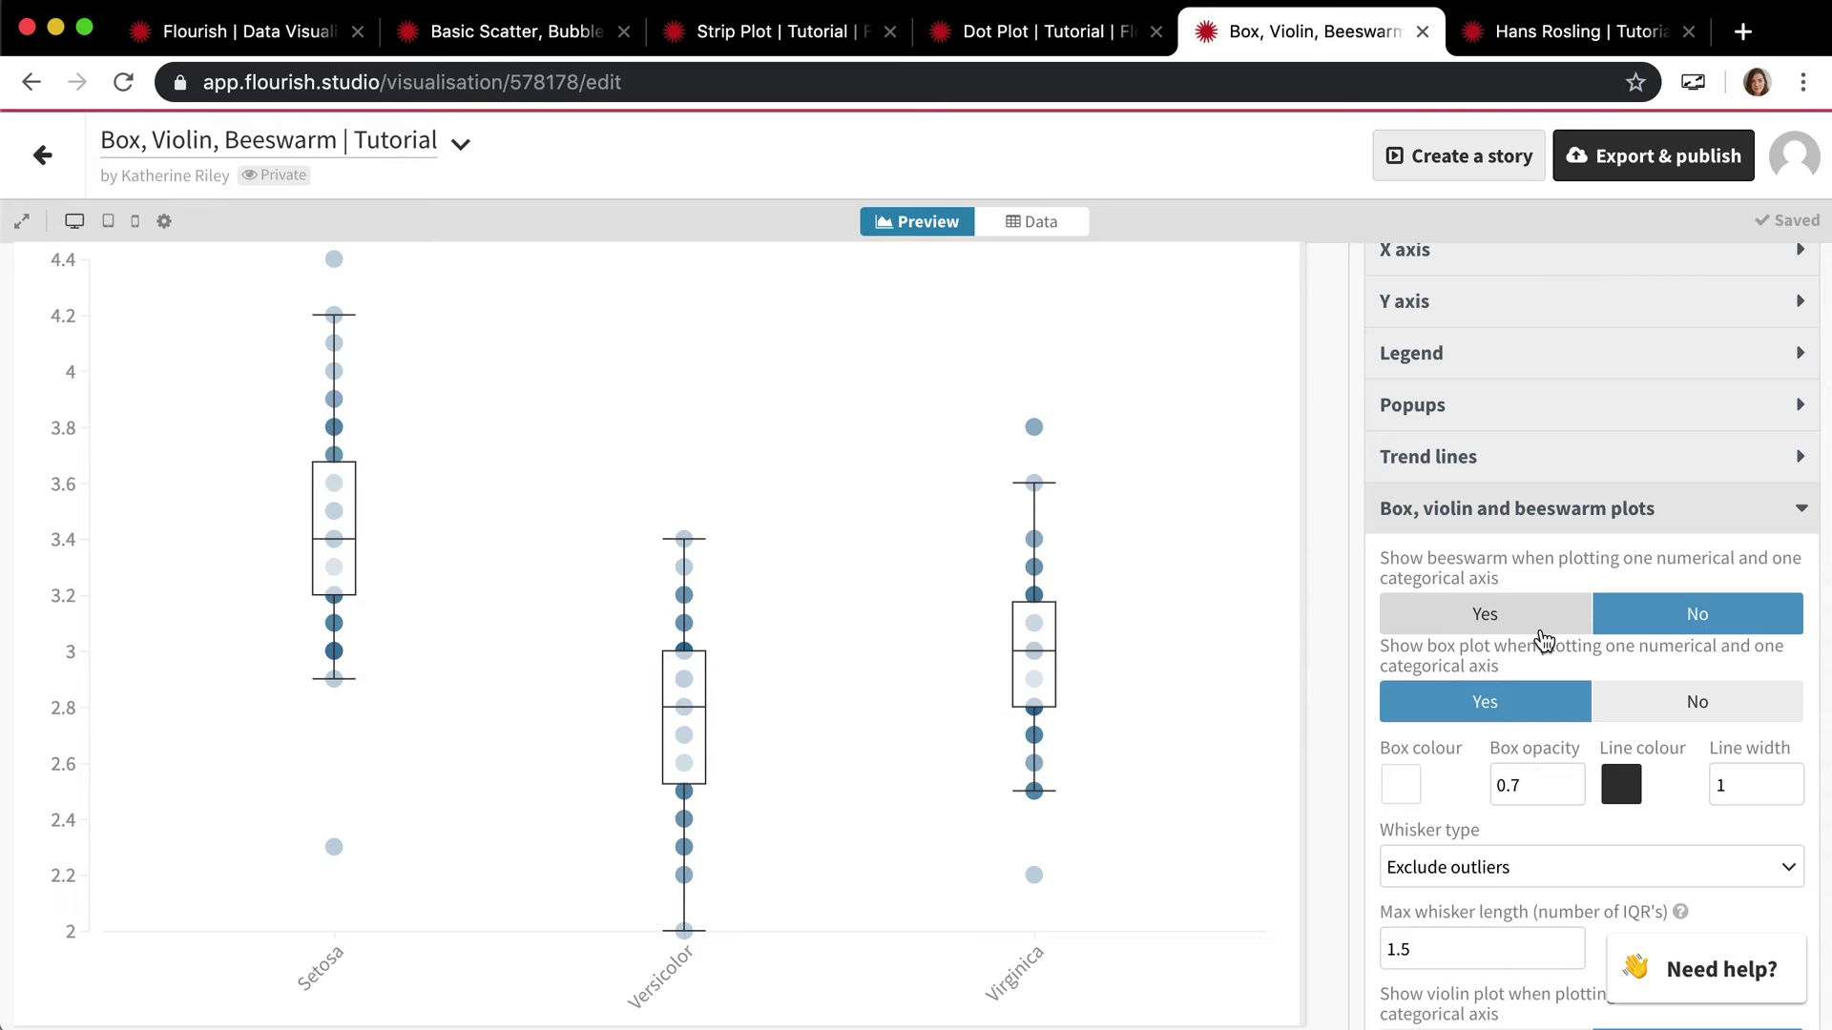
pyautogui.click(1542, 631)
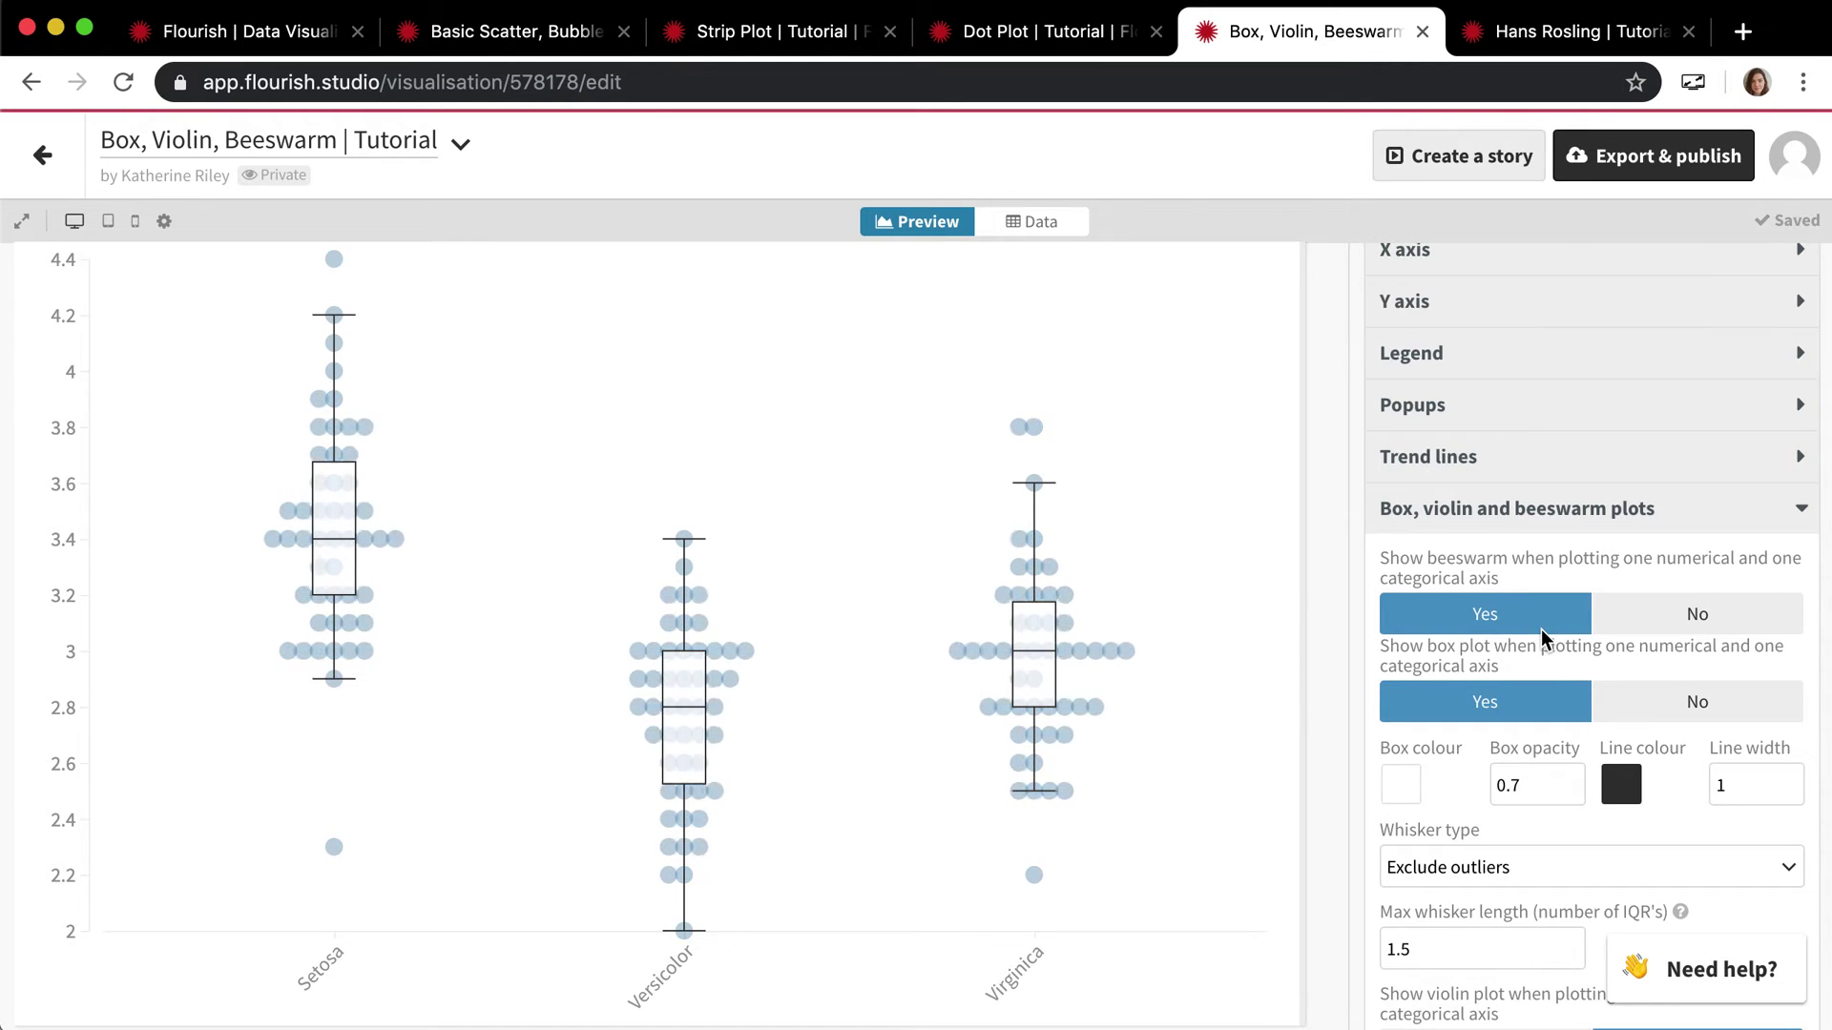
# Toggle box plot and beeswarm on and off repeatedly, ending with both set to No.
pyautogui.click(1658, 707)
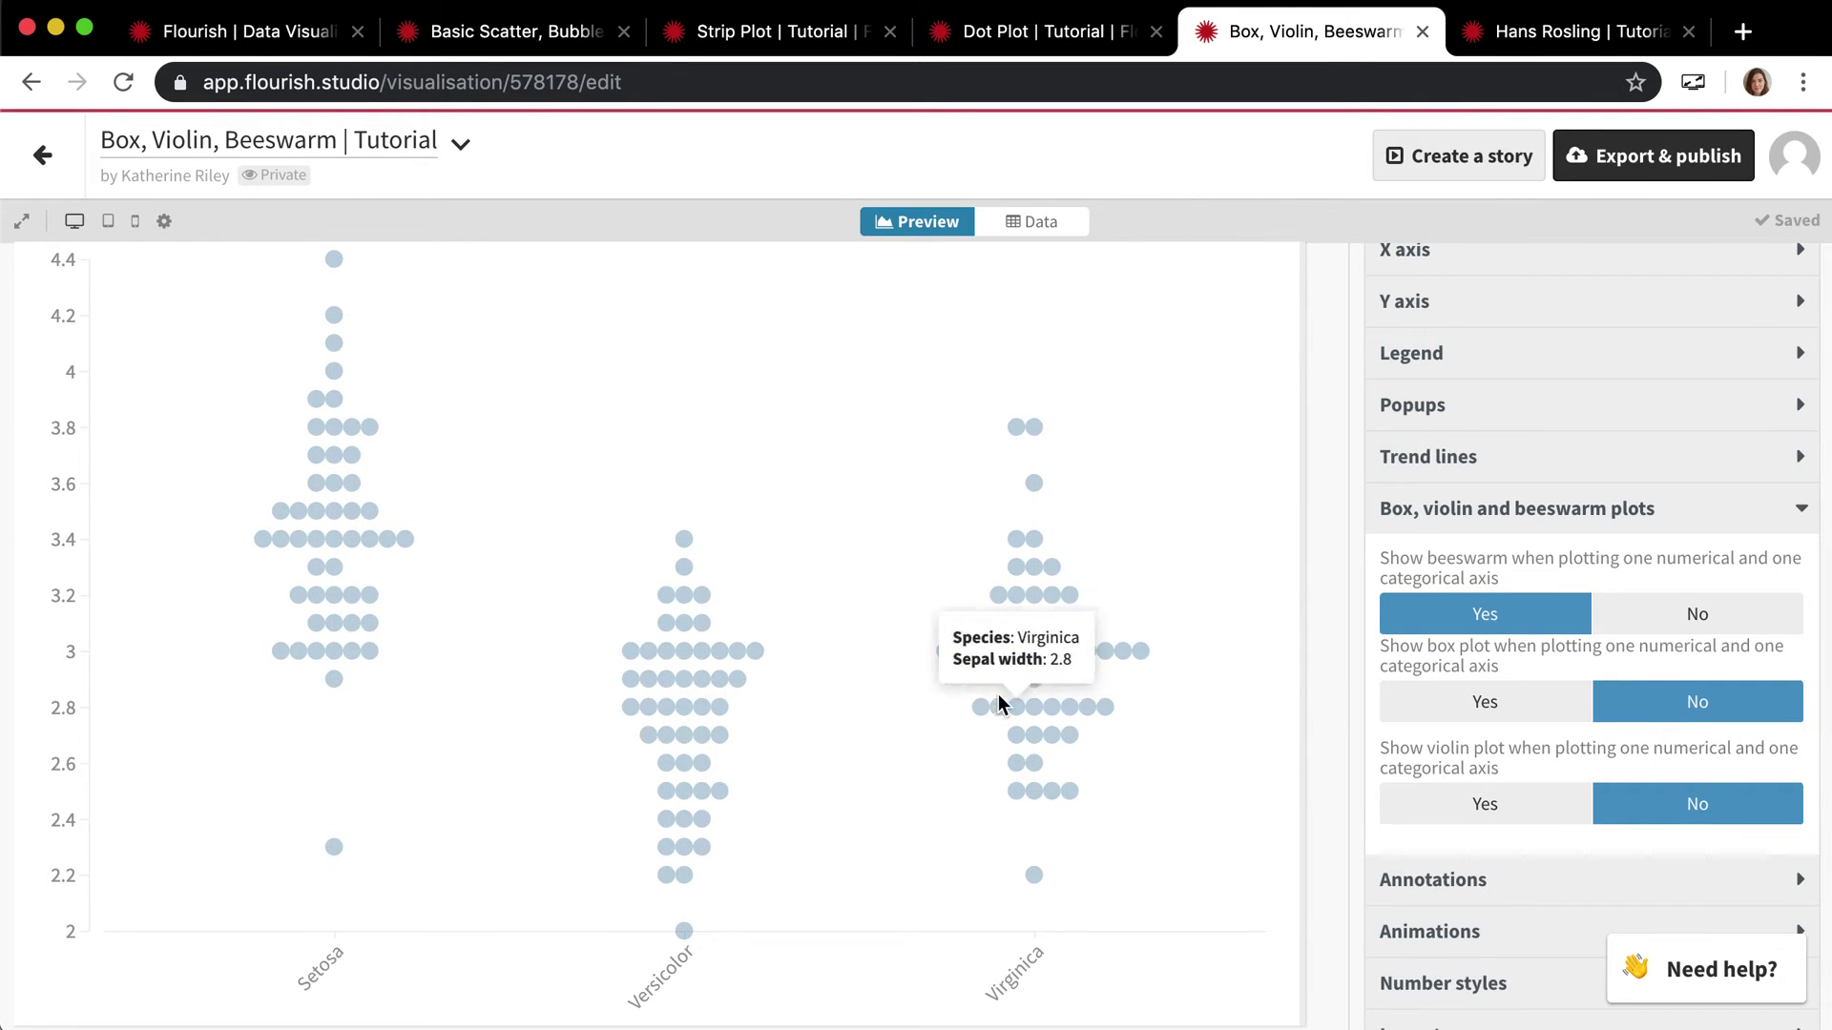
pyautogui.click(1538, 697)
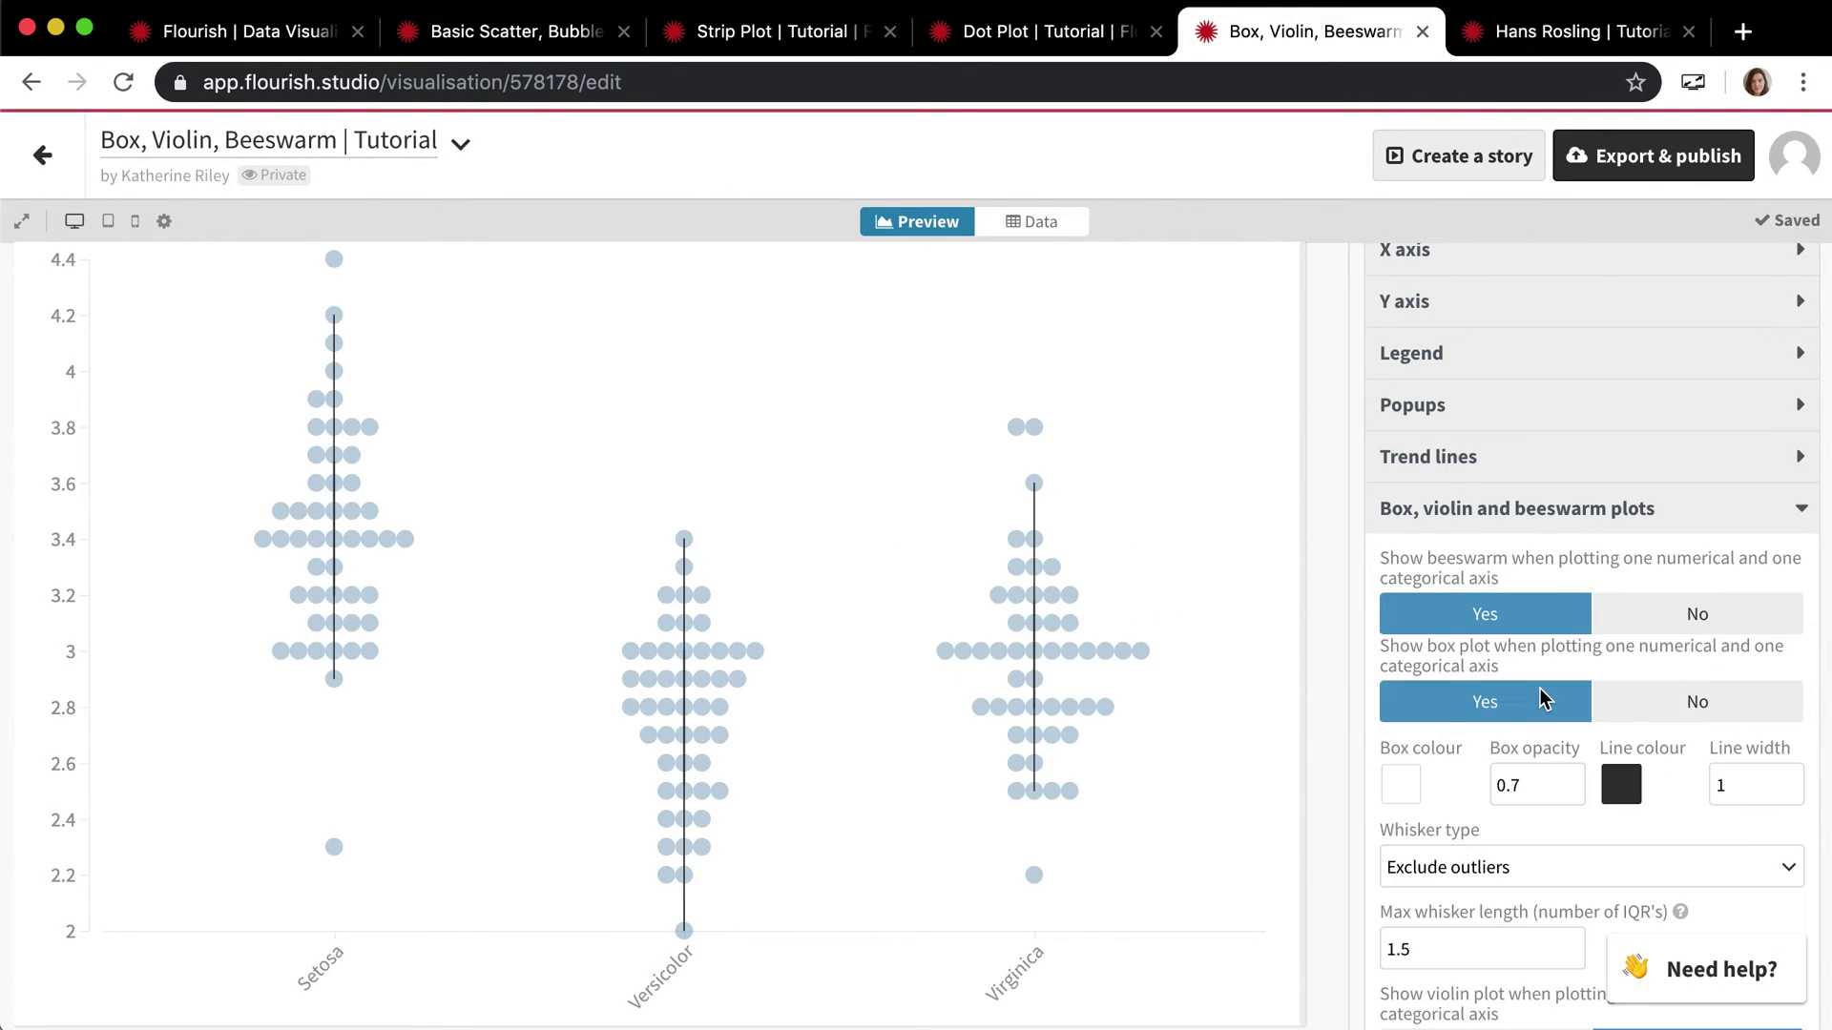
pyautogui.click(1688, 704)
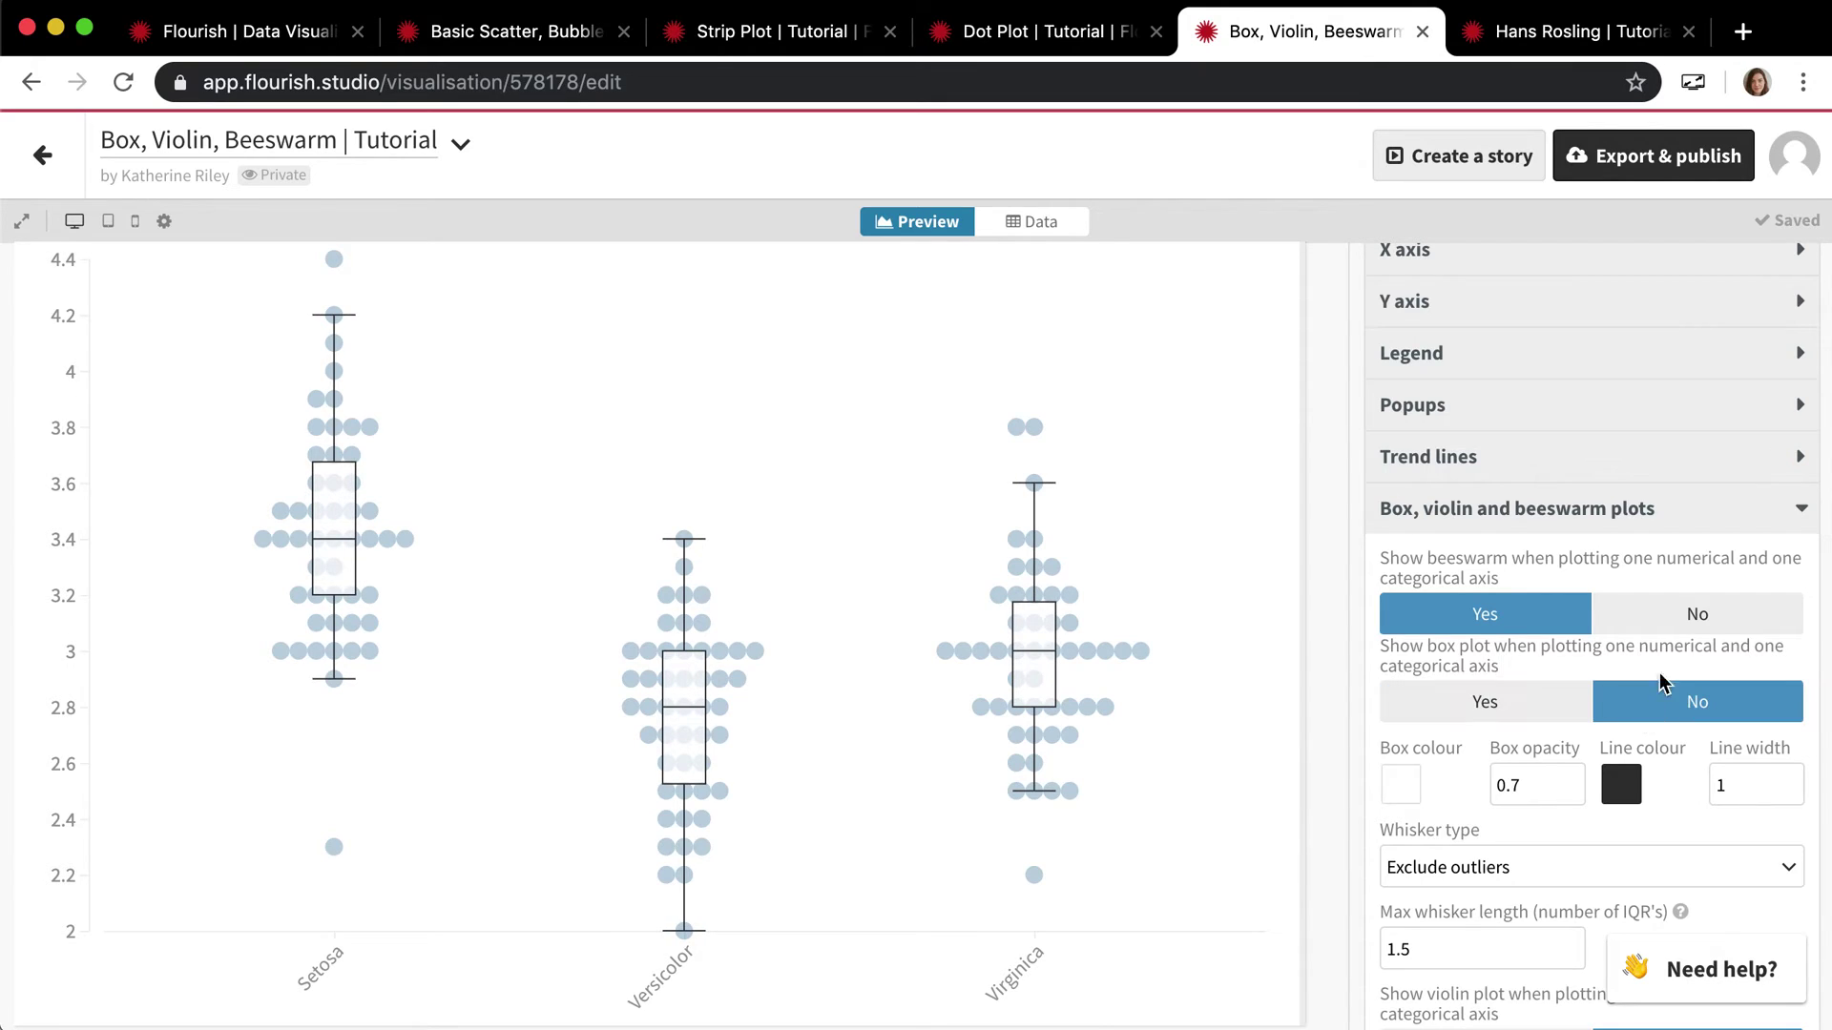
pyautogui.click(1685, 630)
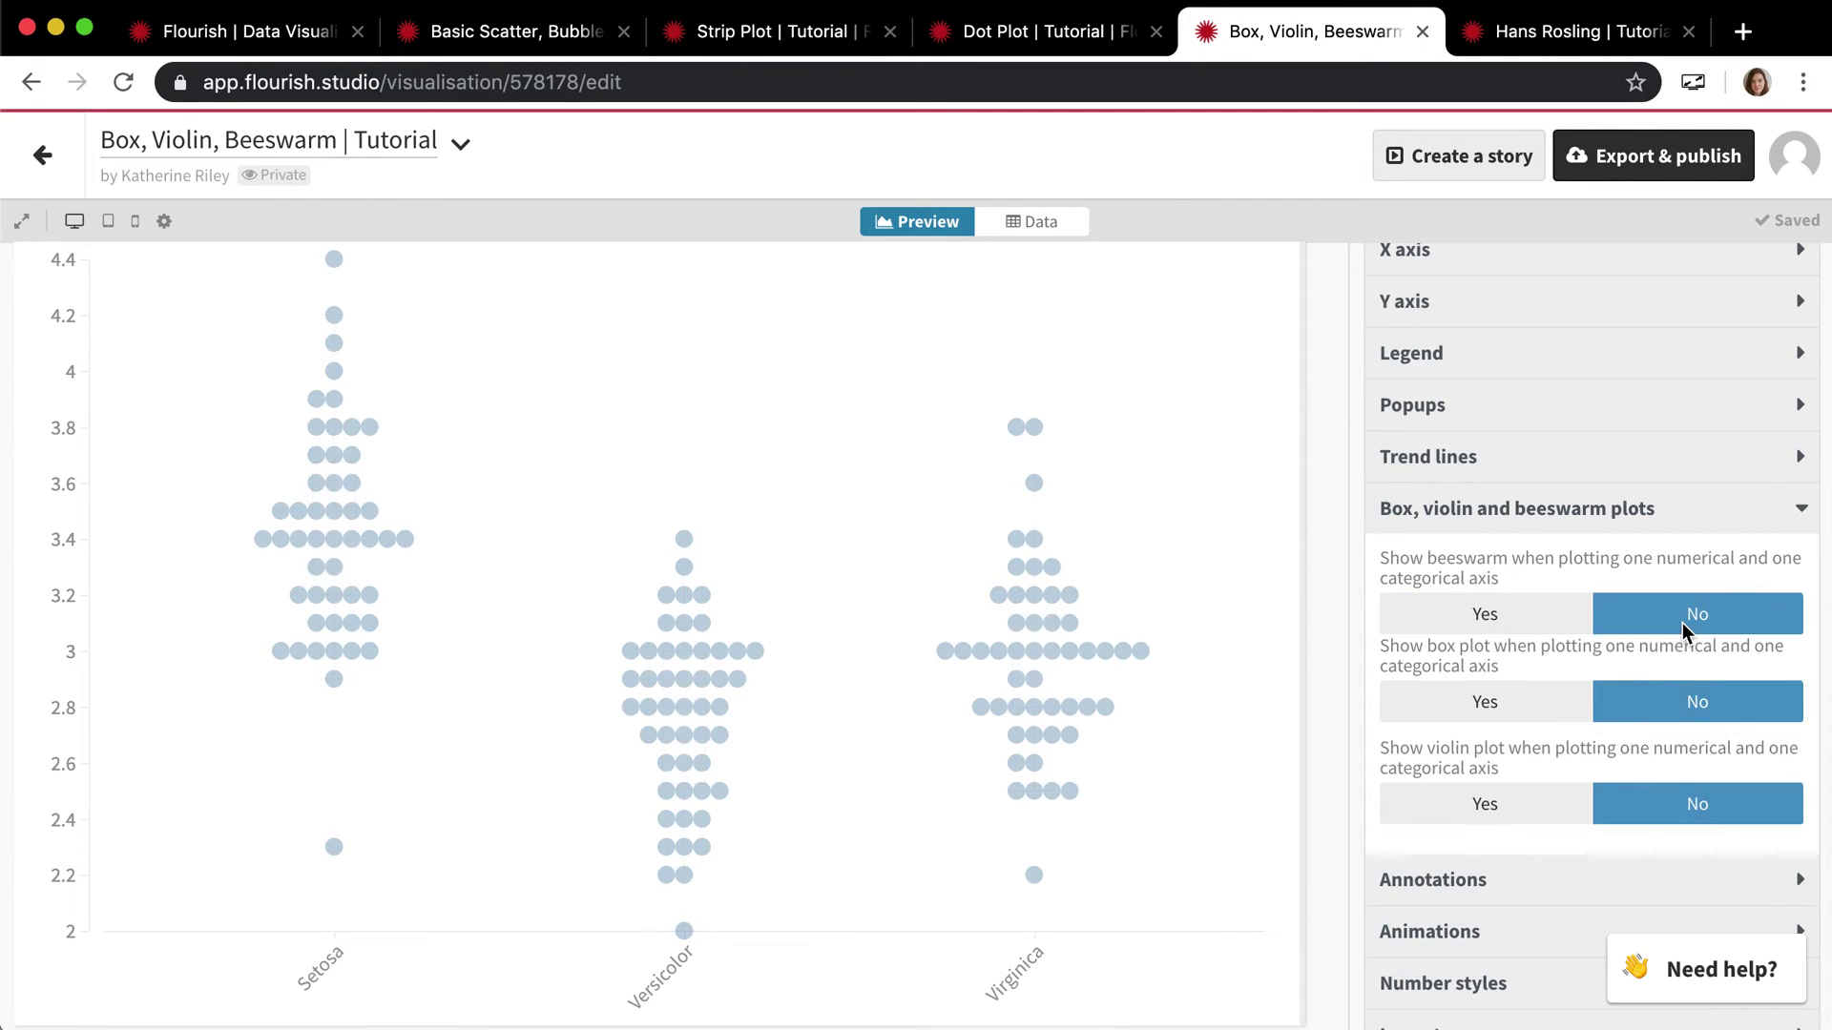
pyautogui.click(1507, 618)
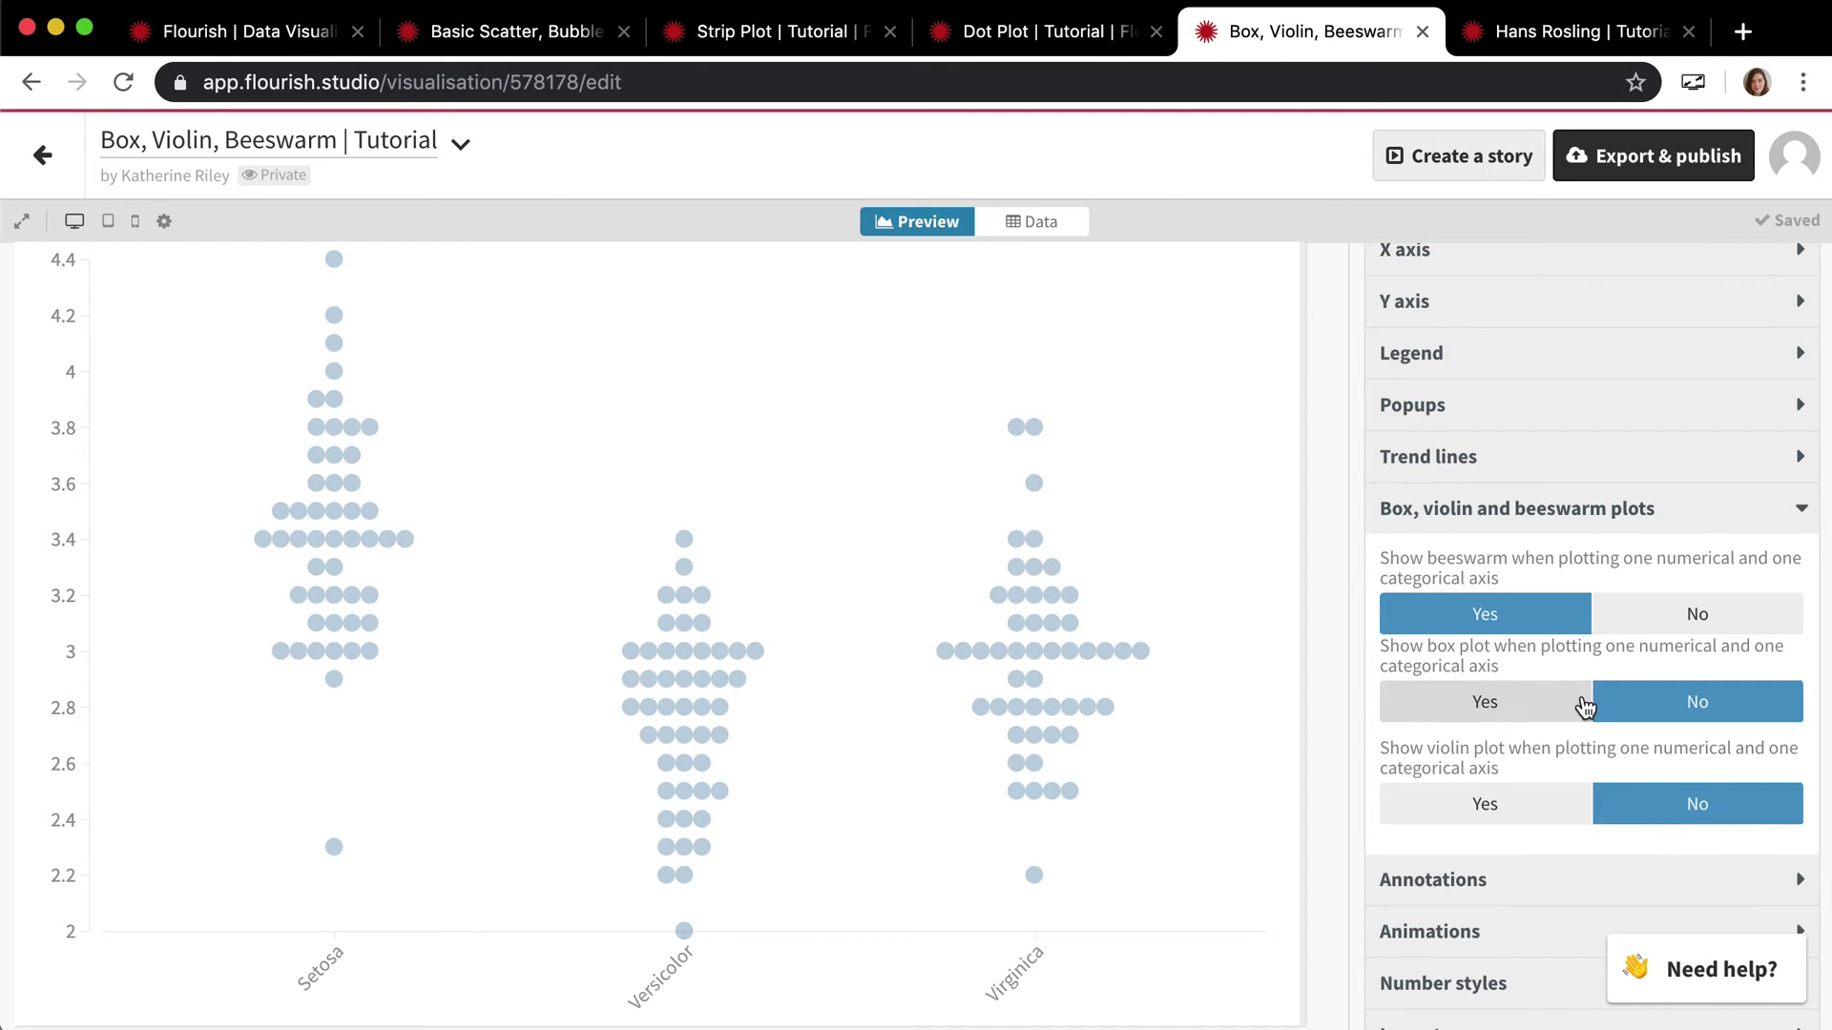
pyautogui.click(1679, 613)
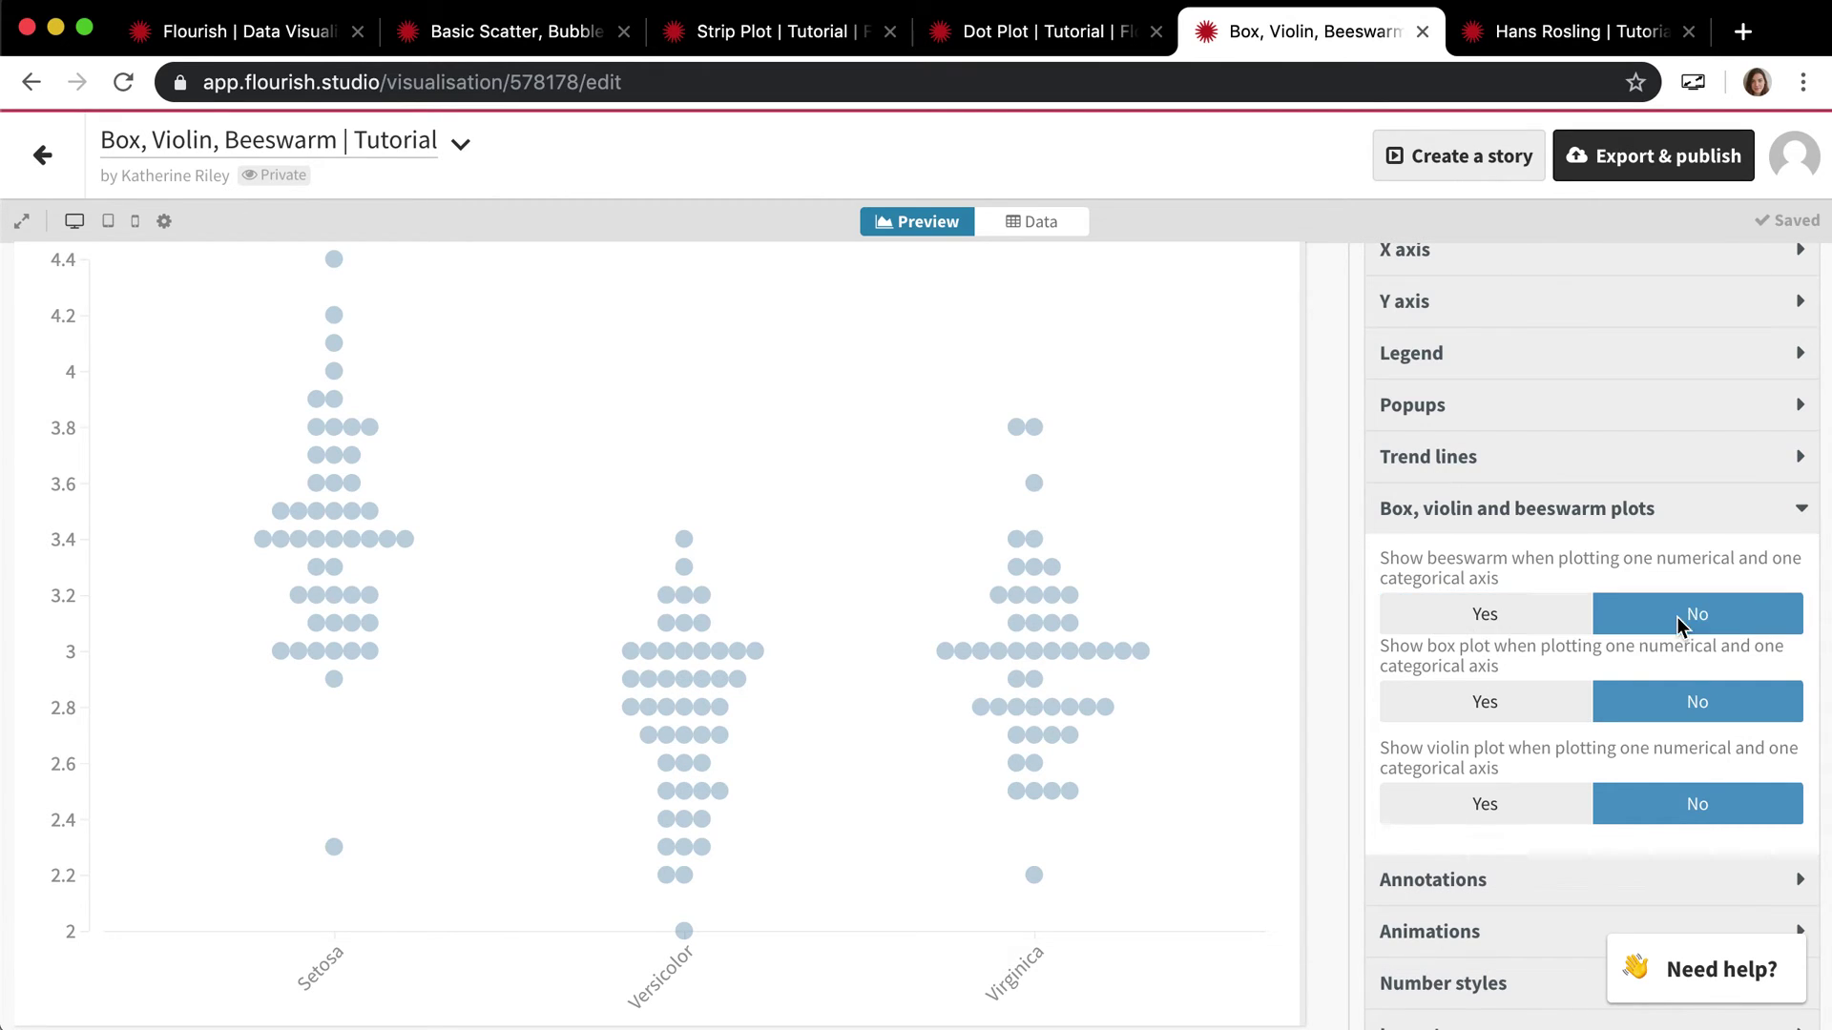
pyautogui.click(1518, 706)
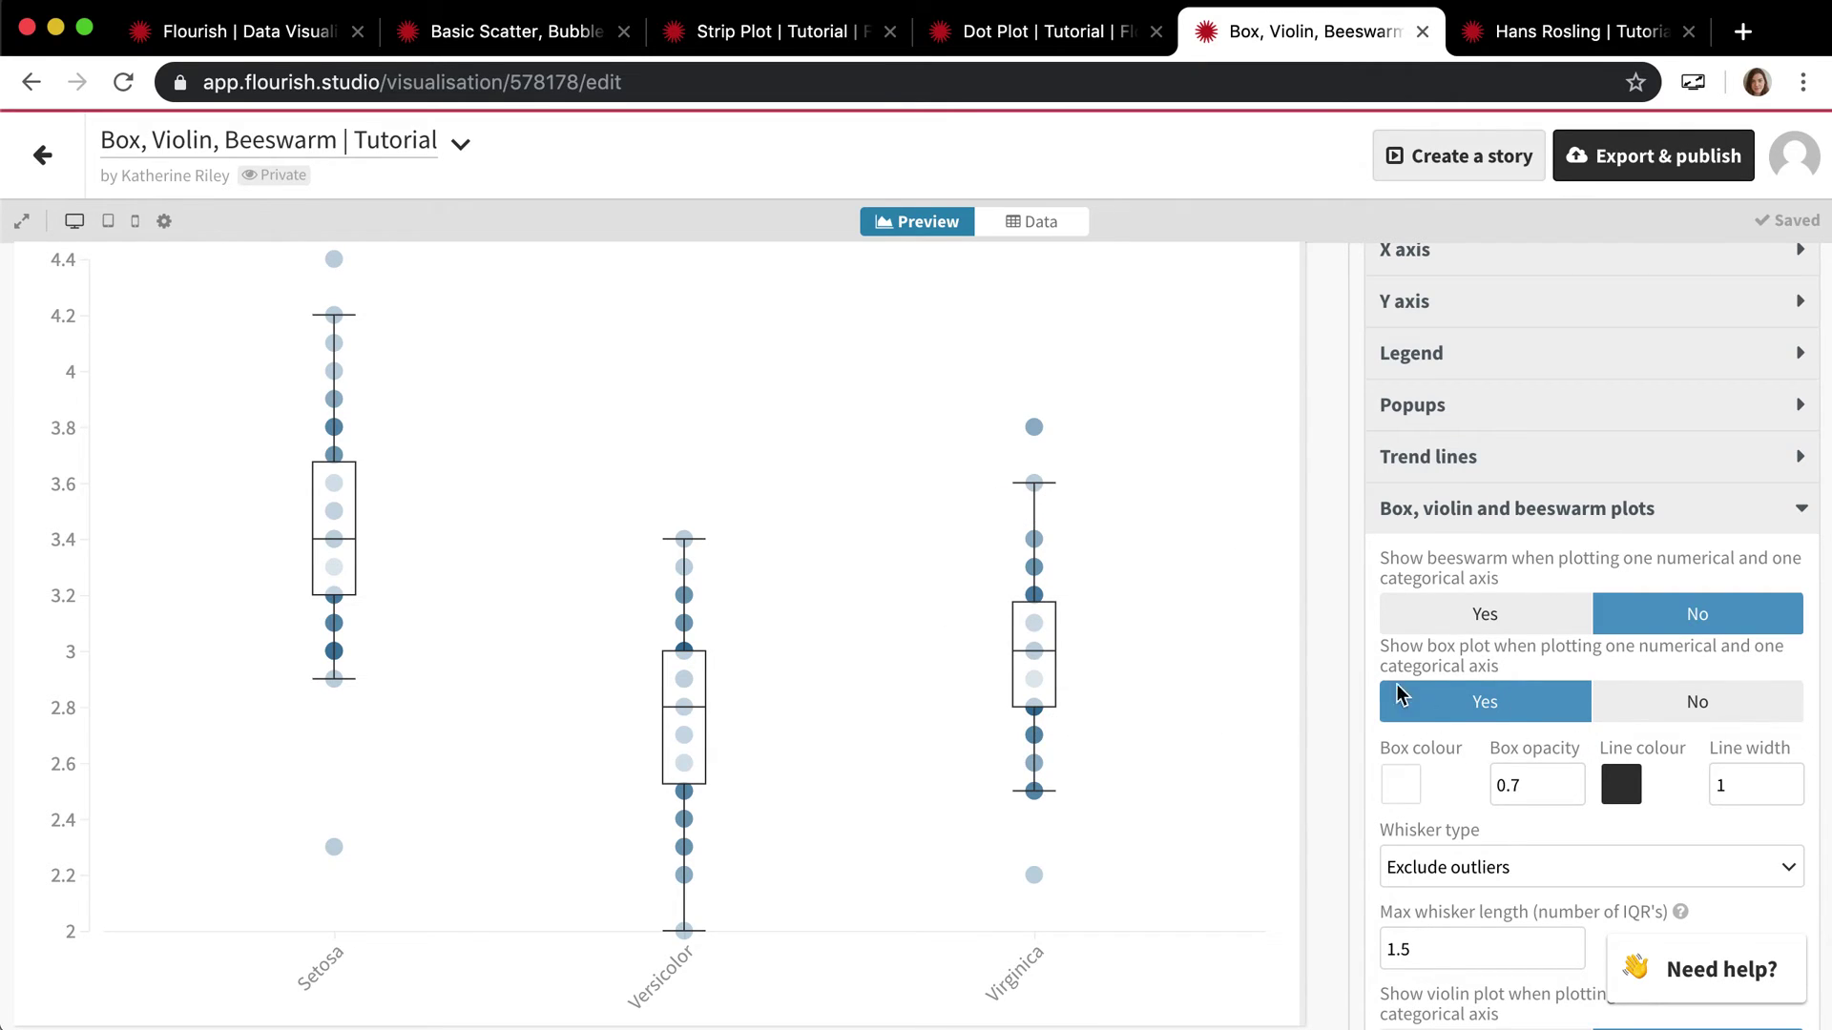
pyautogui.click(1699, 699)
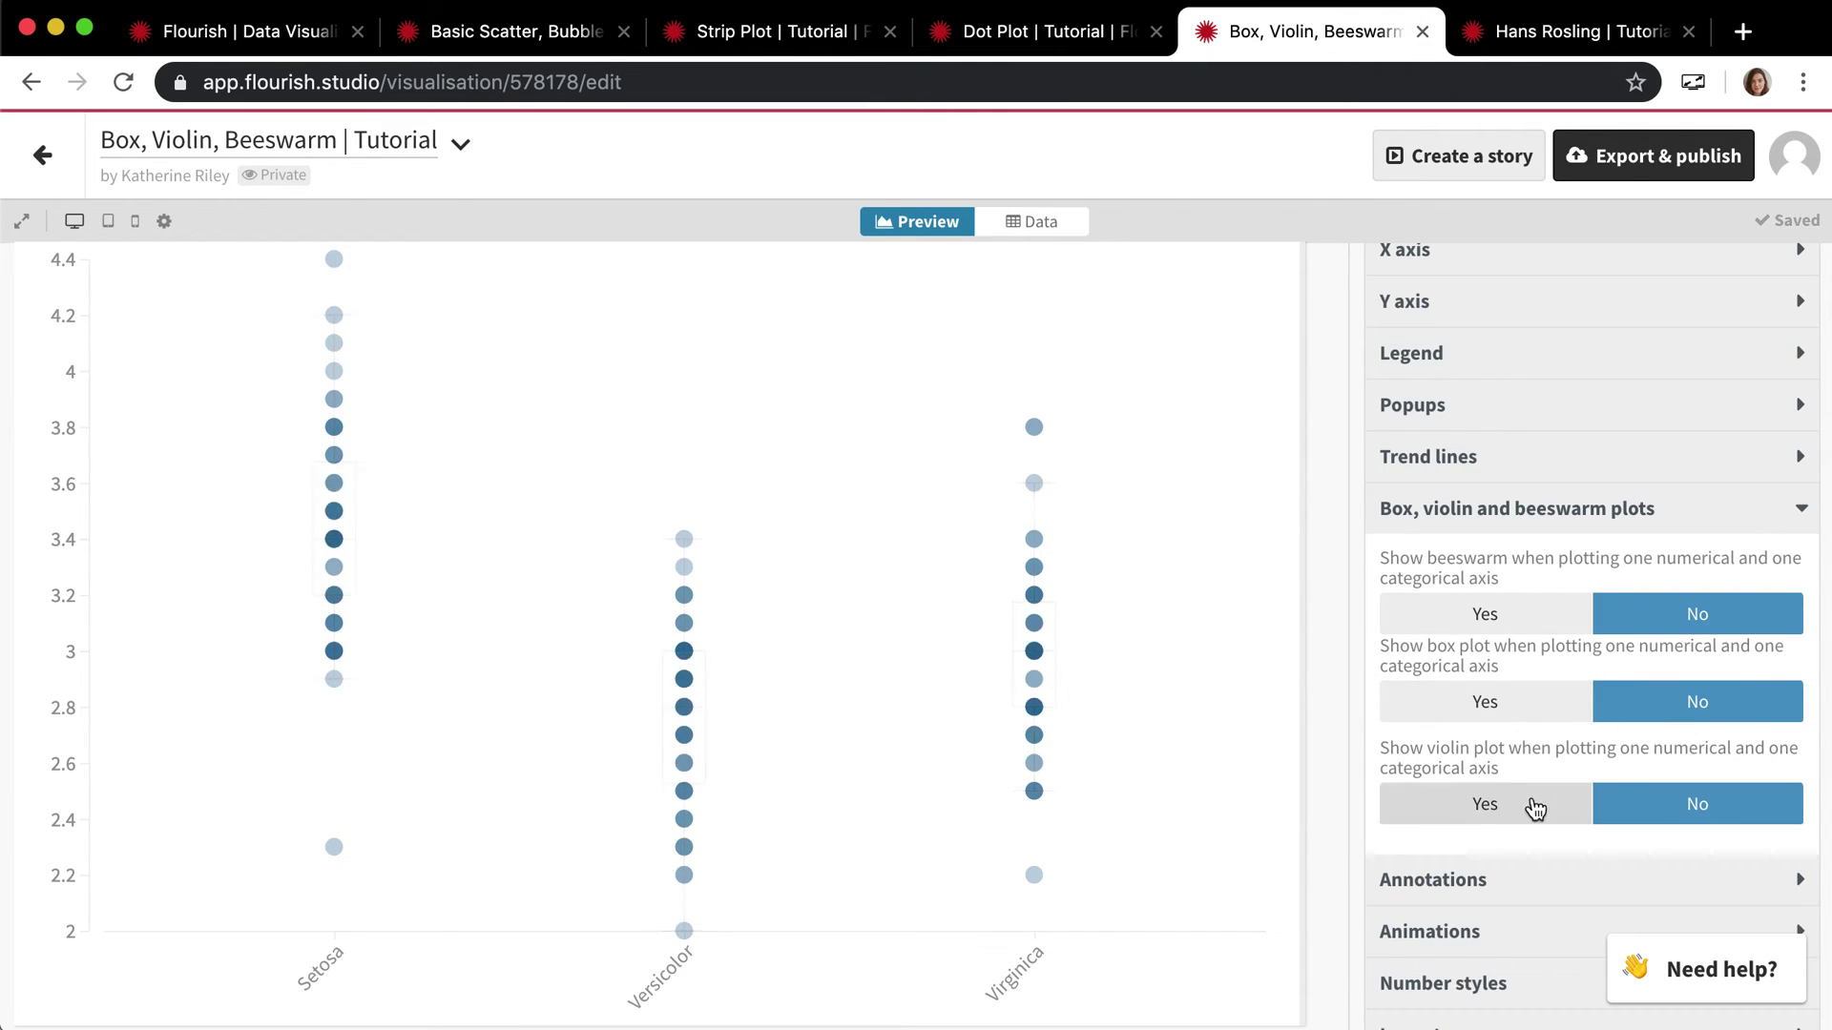
# Show violin plots with beeswarm-spread dots inside each species.
pyautogui.click(1495, 807)
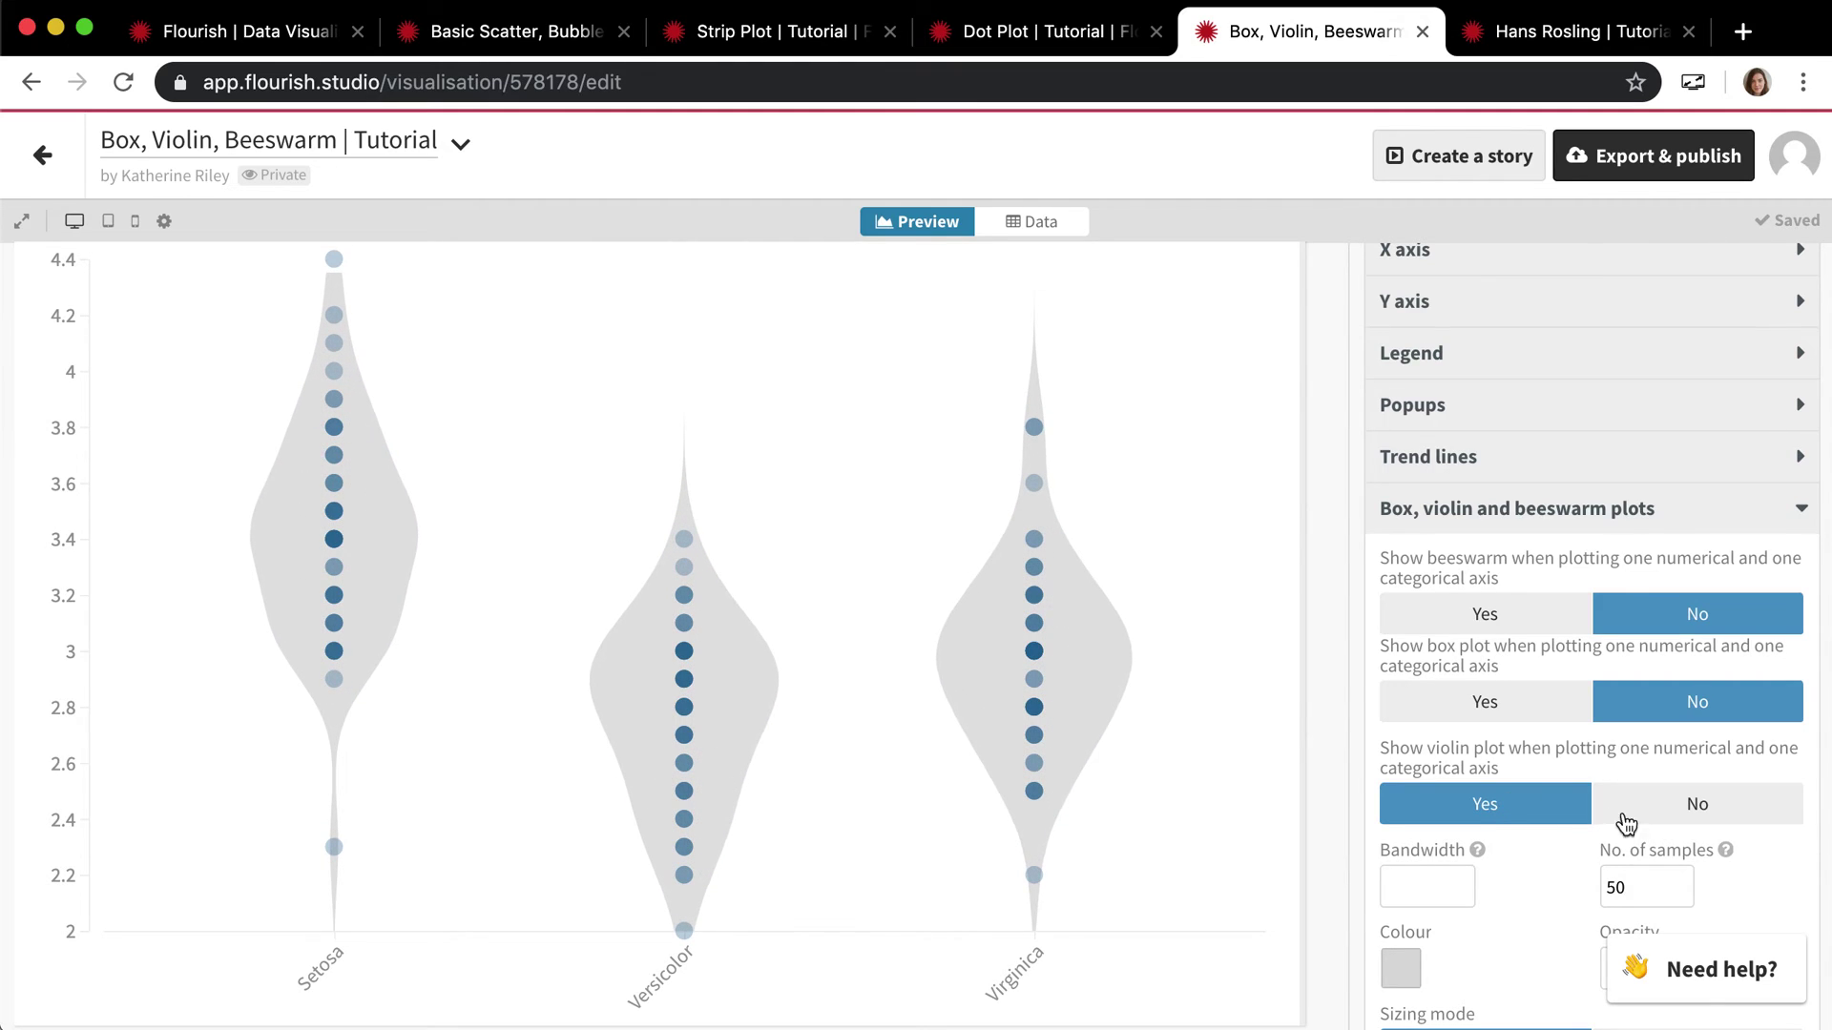
pyautogui.click(1526, 616)
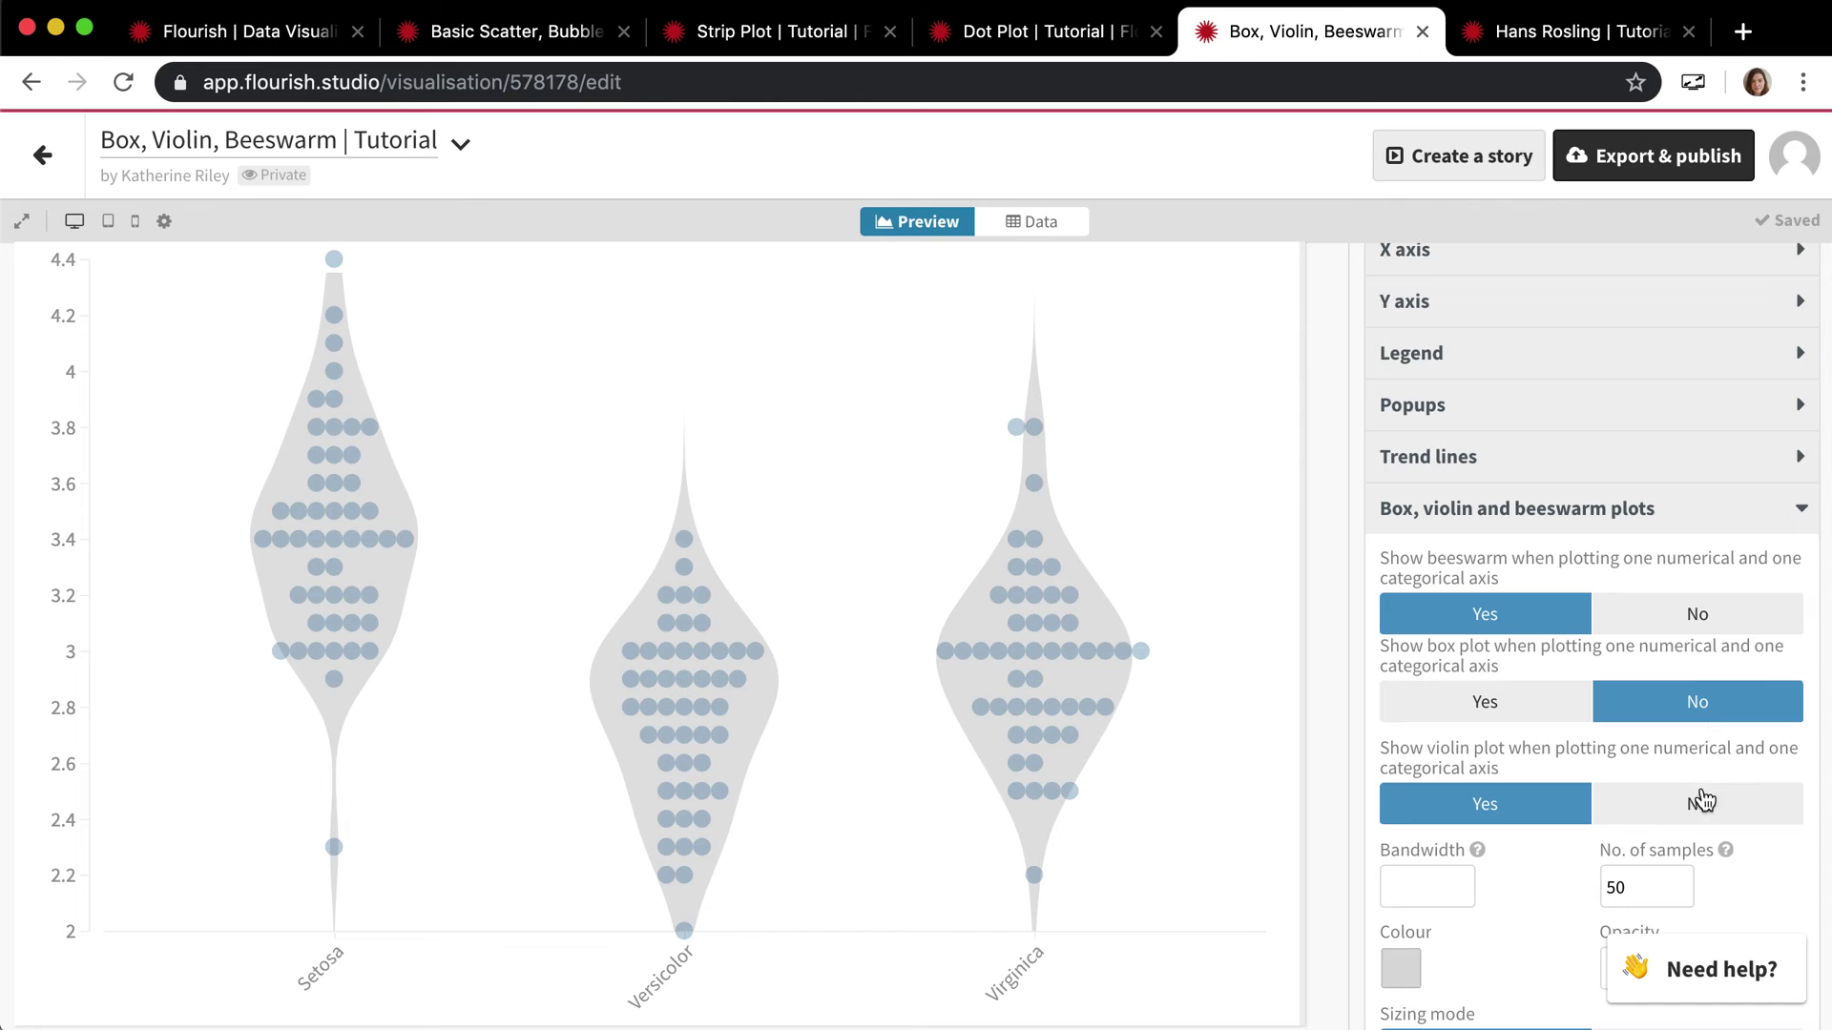
pyautogui.scroll(-1, 1620, 773)
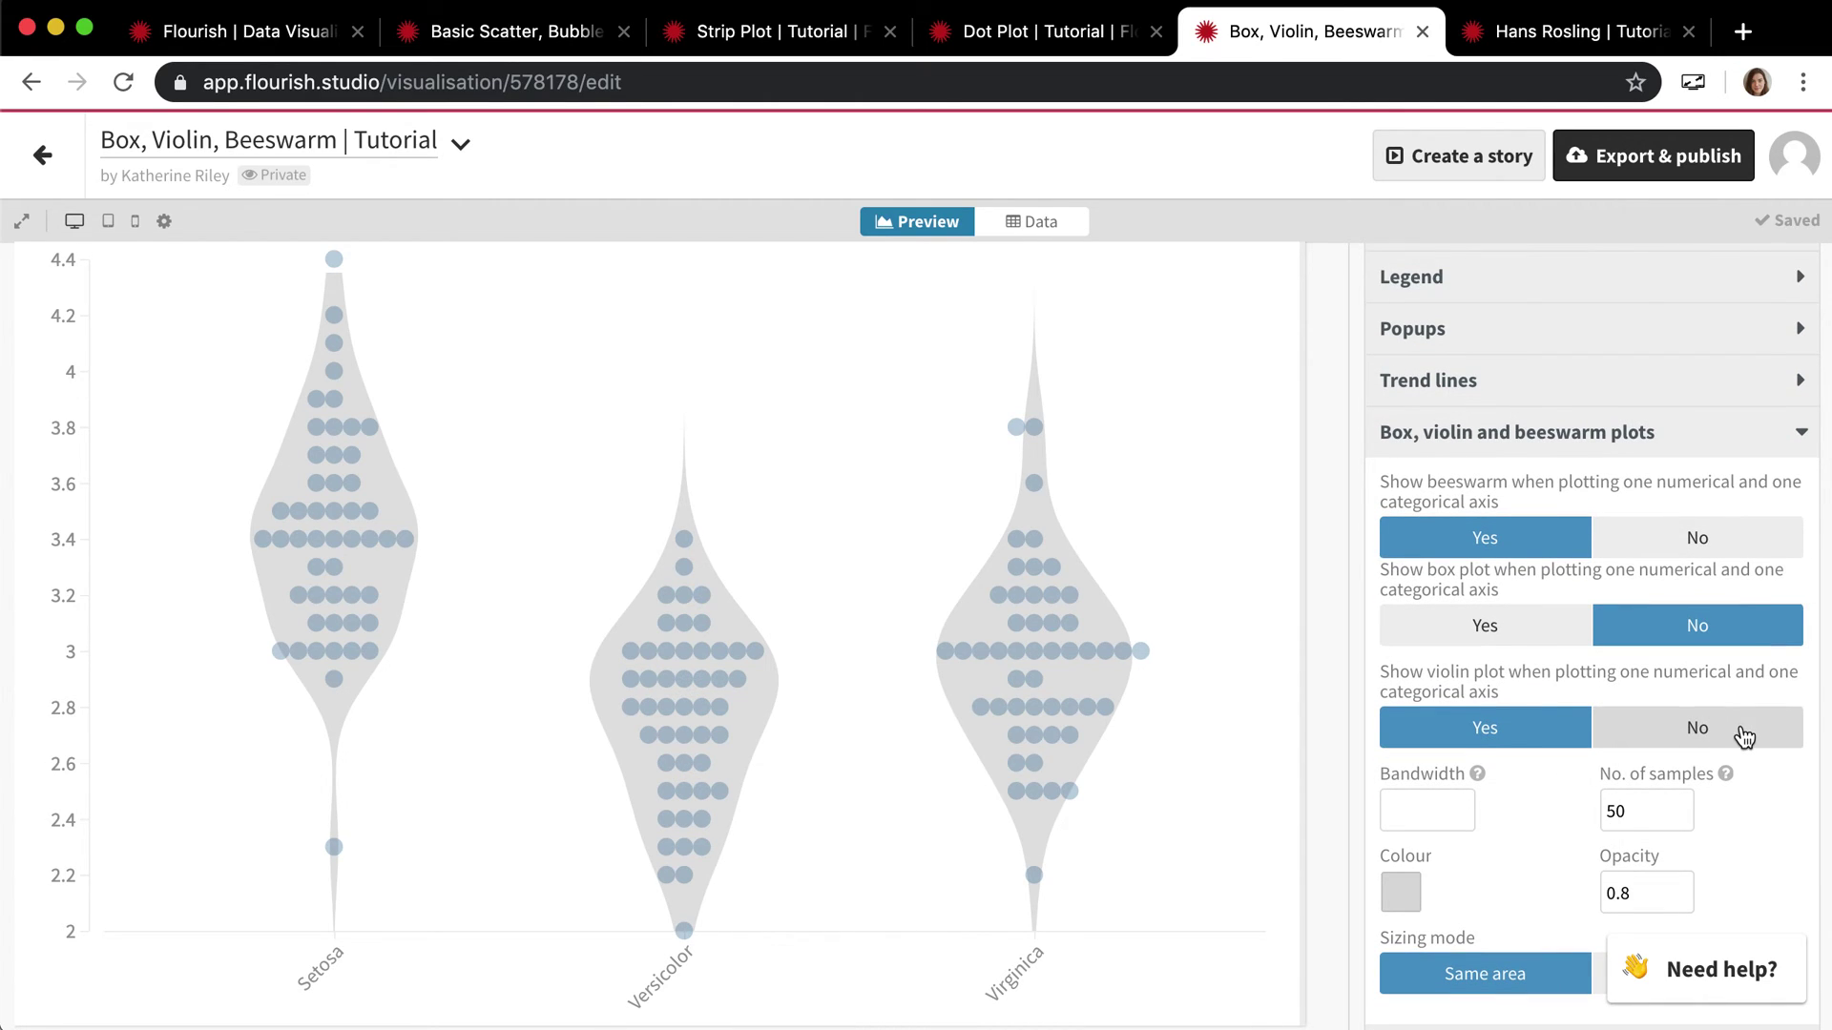
# Turn violin and beeswarm off, collapse the section, and switch to the Hans Rosling tutorial.
pyautogui.click(1744, 736)
pyautogui.click(1712, 534)
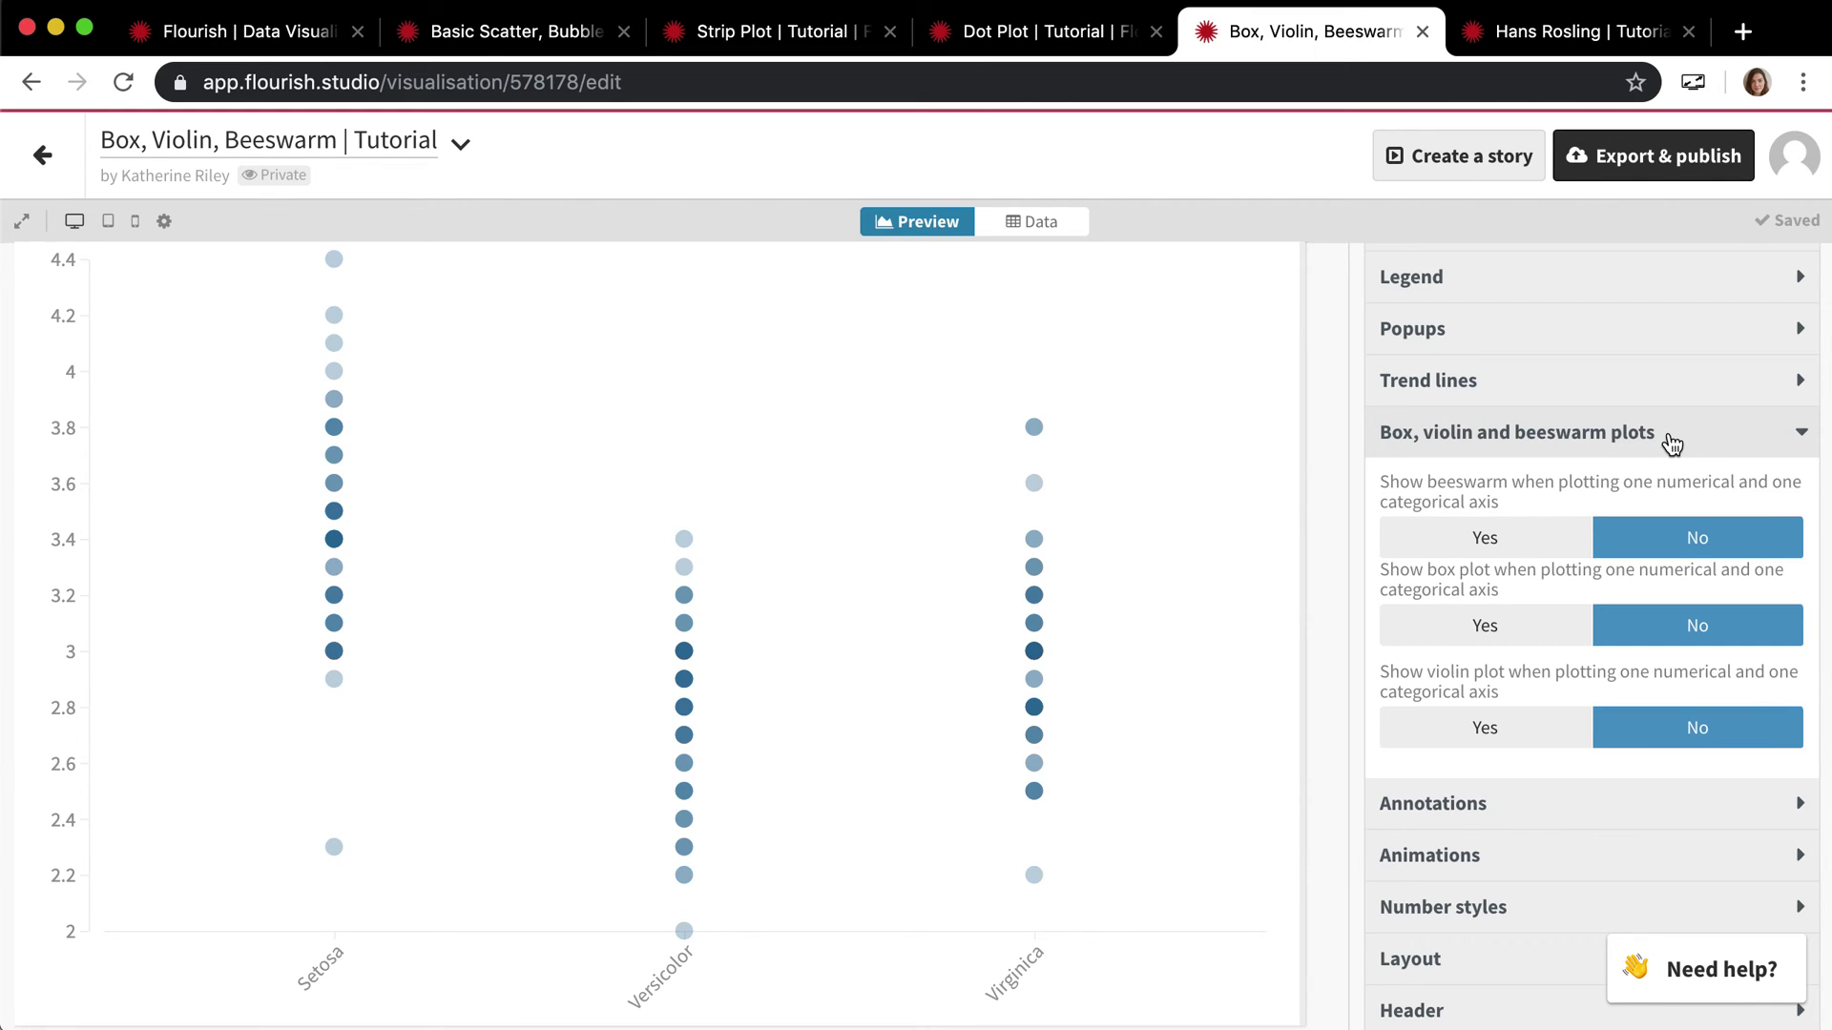
pyautogui.click(1670, 440)
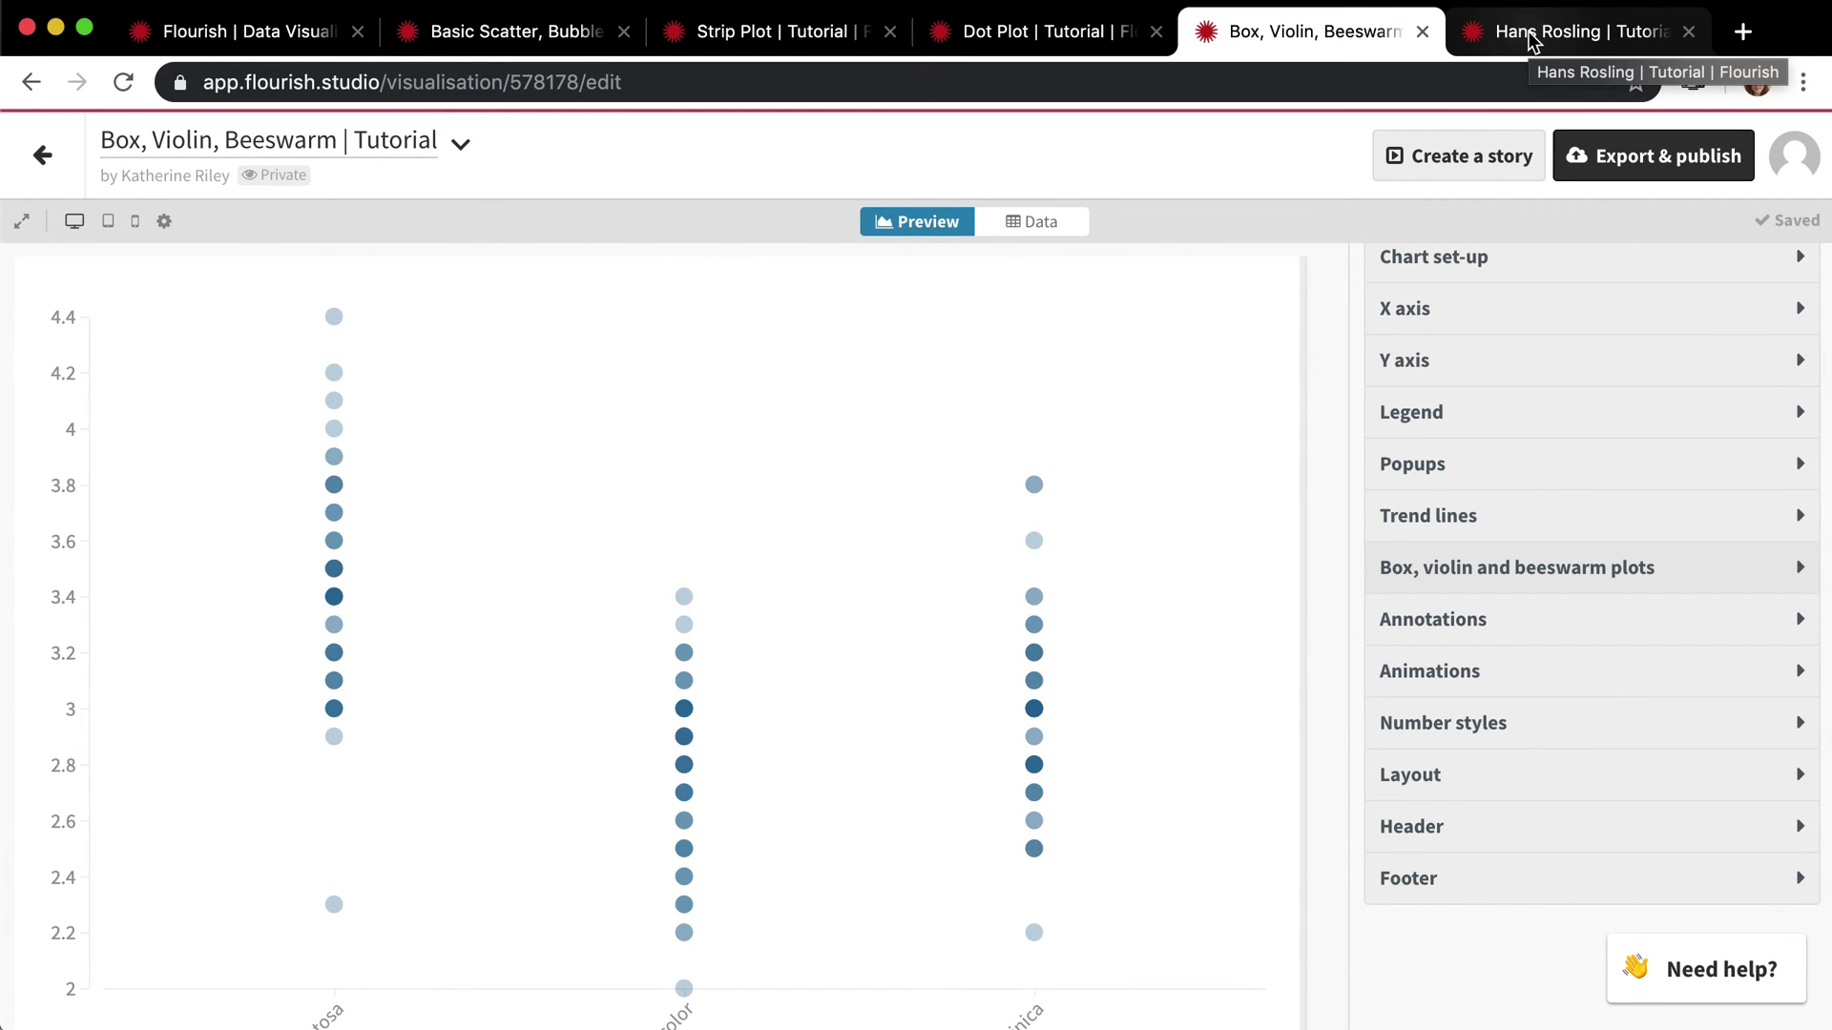
pyautogui.click(1529, 40)
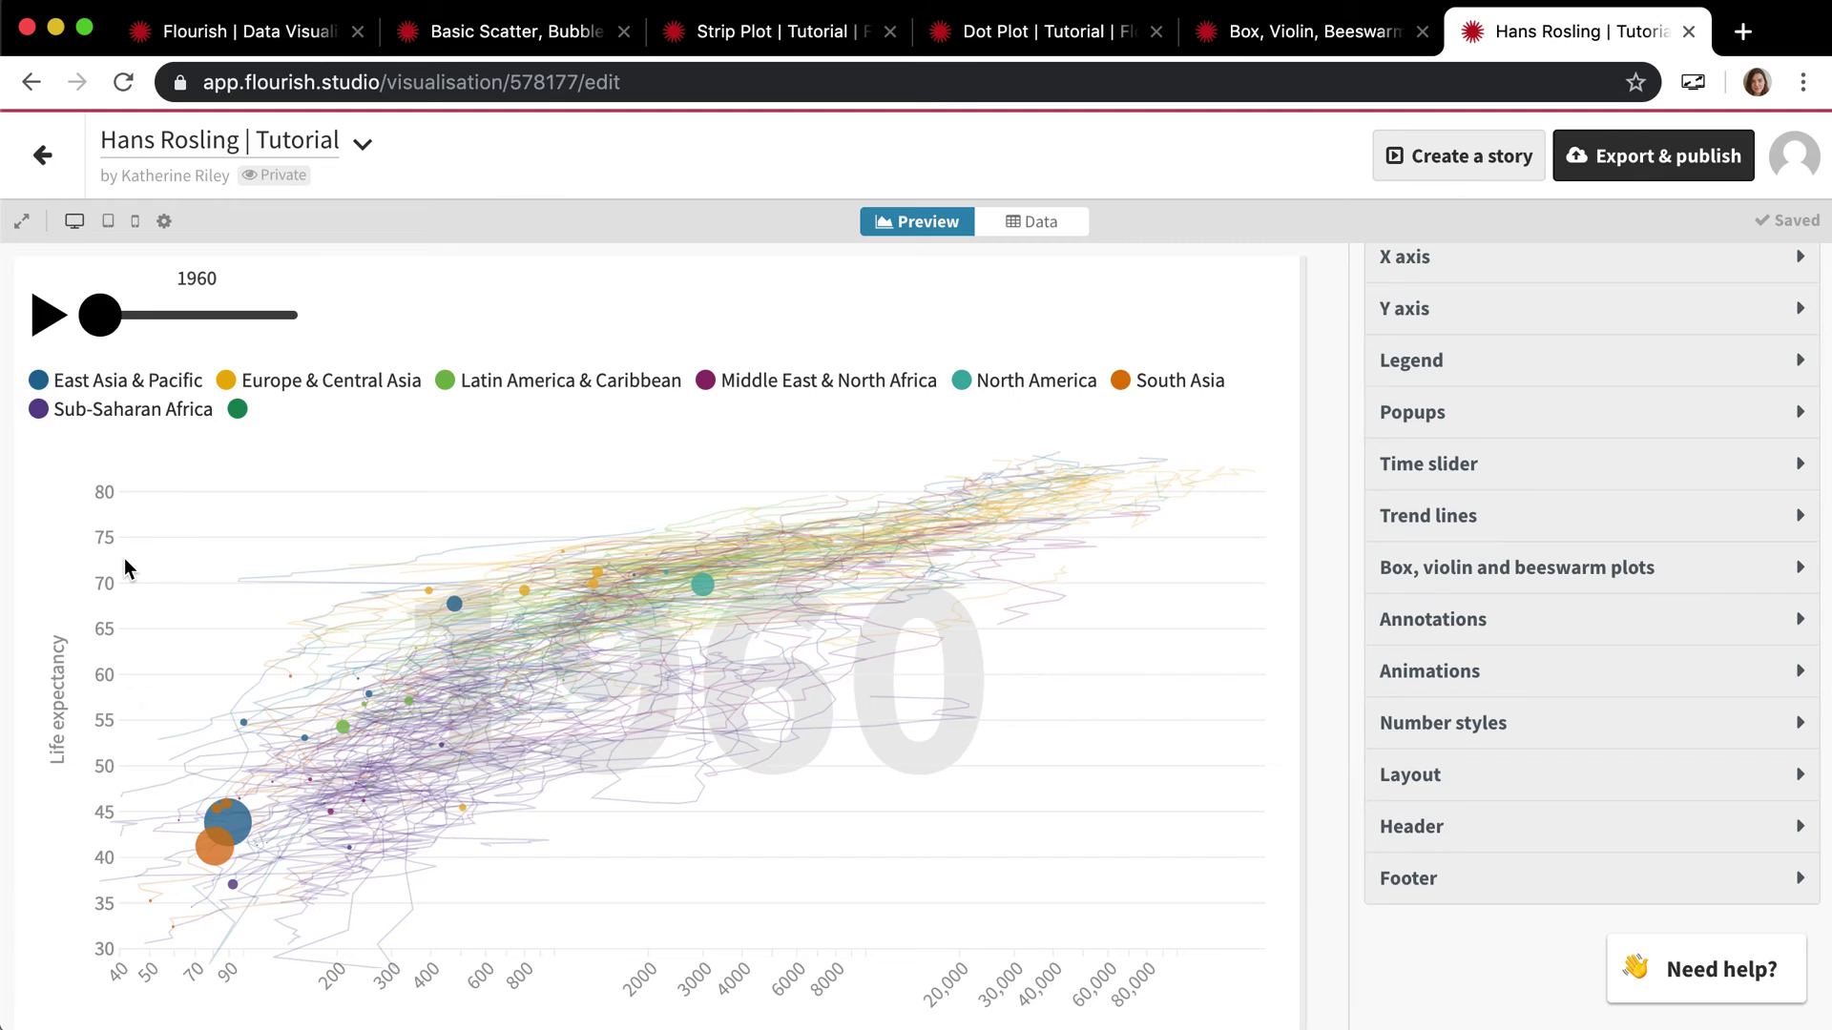
# Play the Hans Rosling year-by-year animation, expand Time slider settings, then view its data table.
pyautogui.click(50, 317)
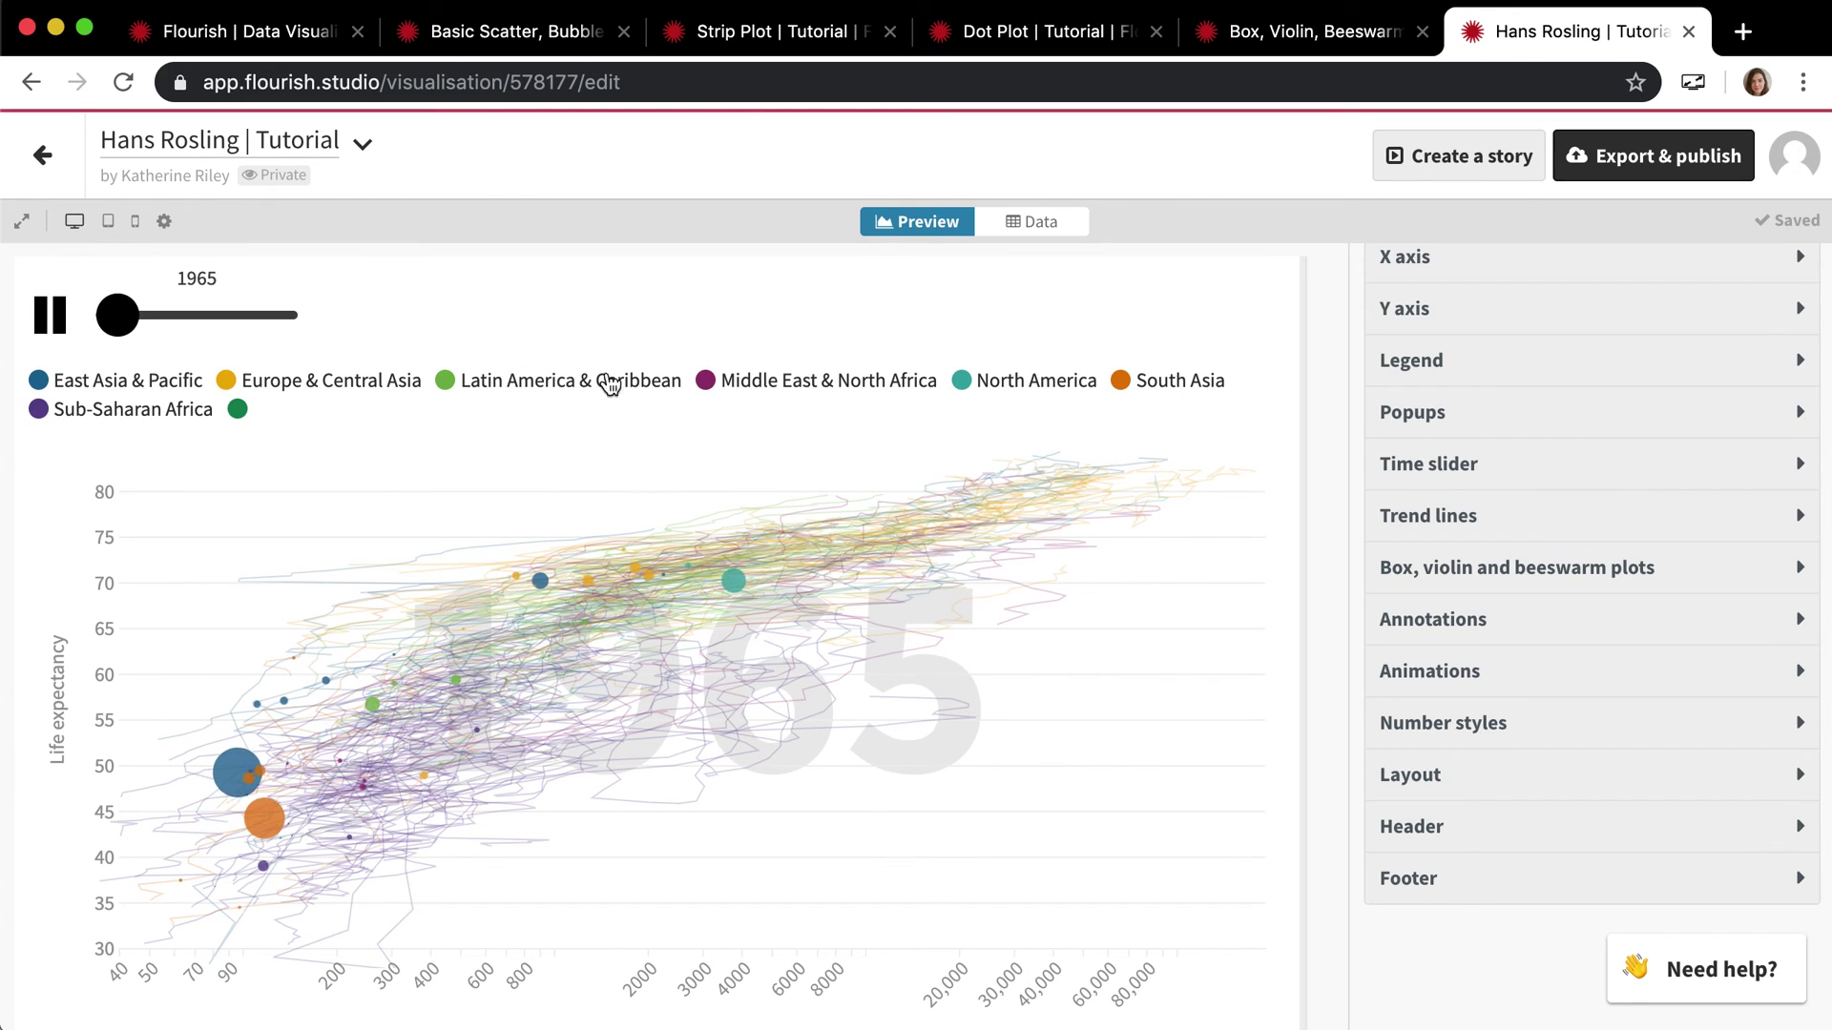
pyautogui.scroll(1, 1441, 585)
pyautogui.scroll(2, 1441, 585)
pyautogui.click(1441, 582)
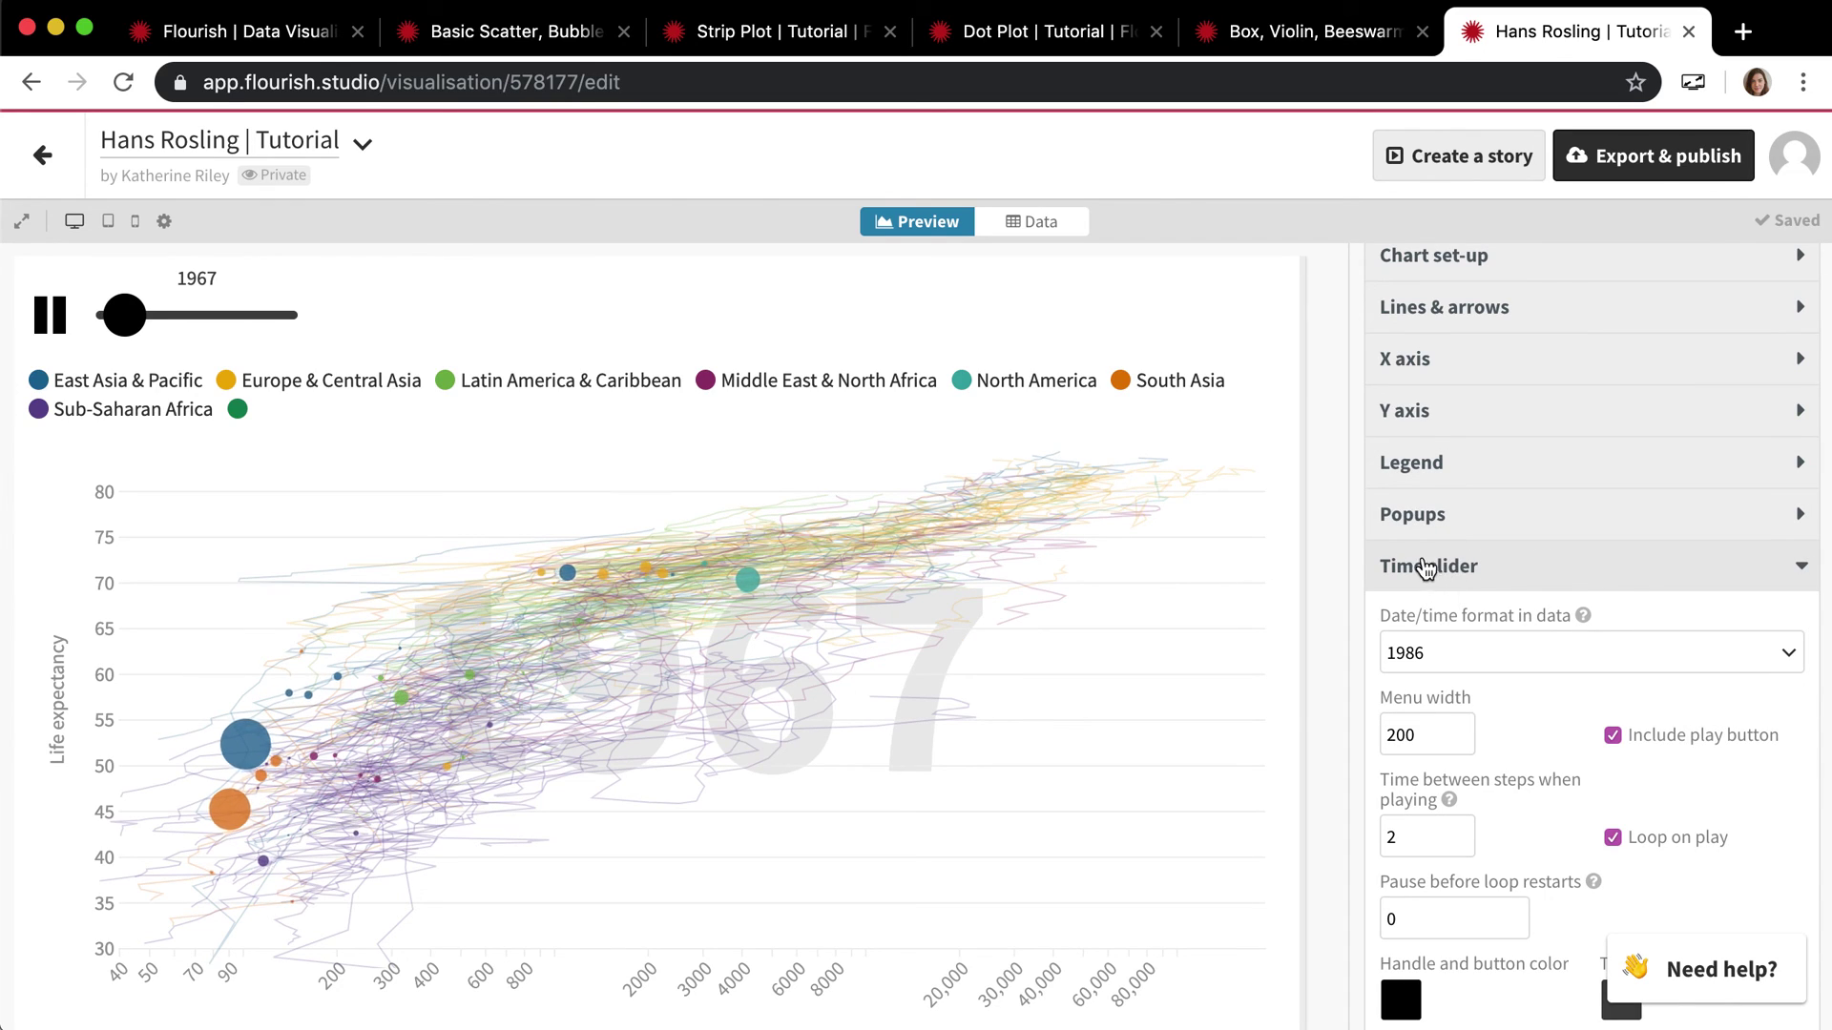
pyautogui.click(1059, 234)
# Return from the Hans Rosling data sheet to the animating bubble chart preview.
pyautogui.scroll(-7, 1421, 584)
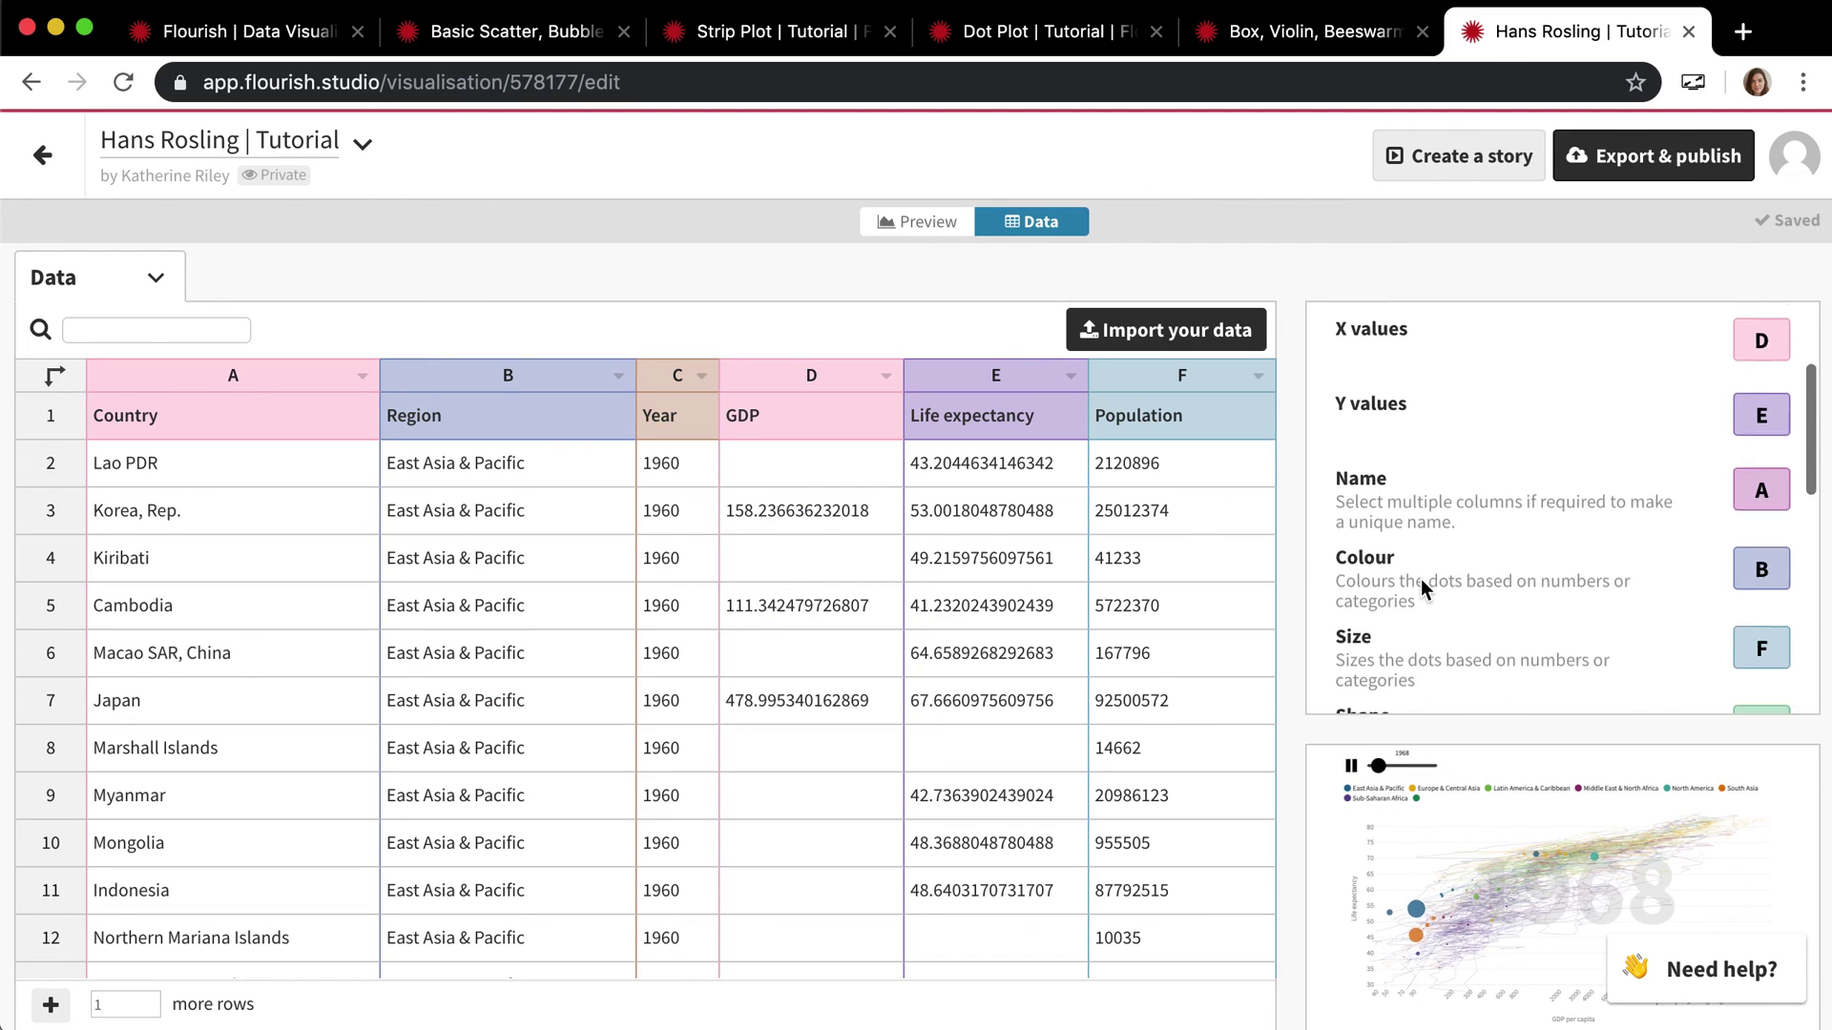
pyautogui.scroll(1, 1421, 582)
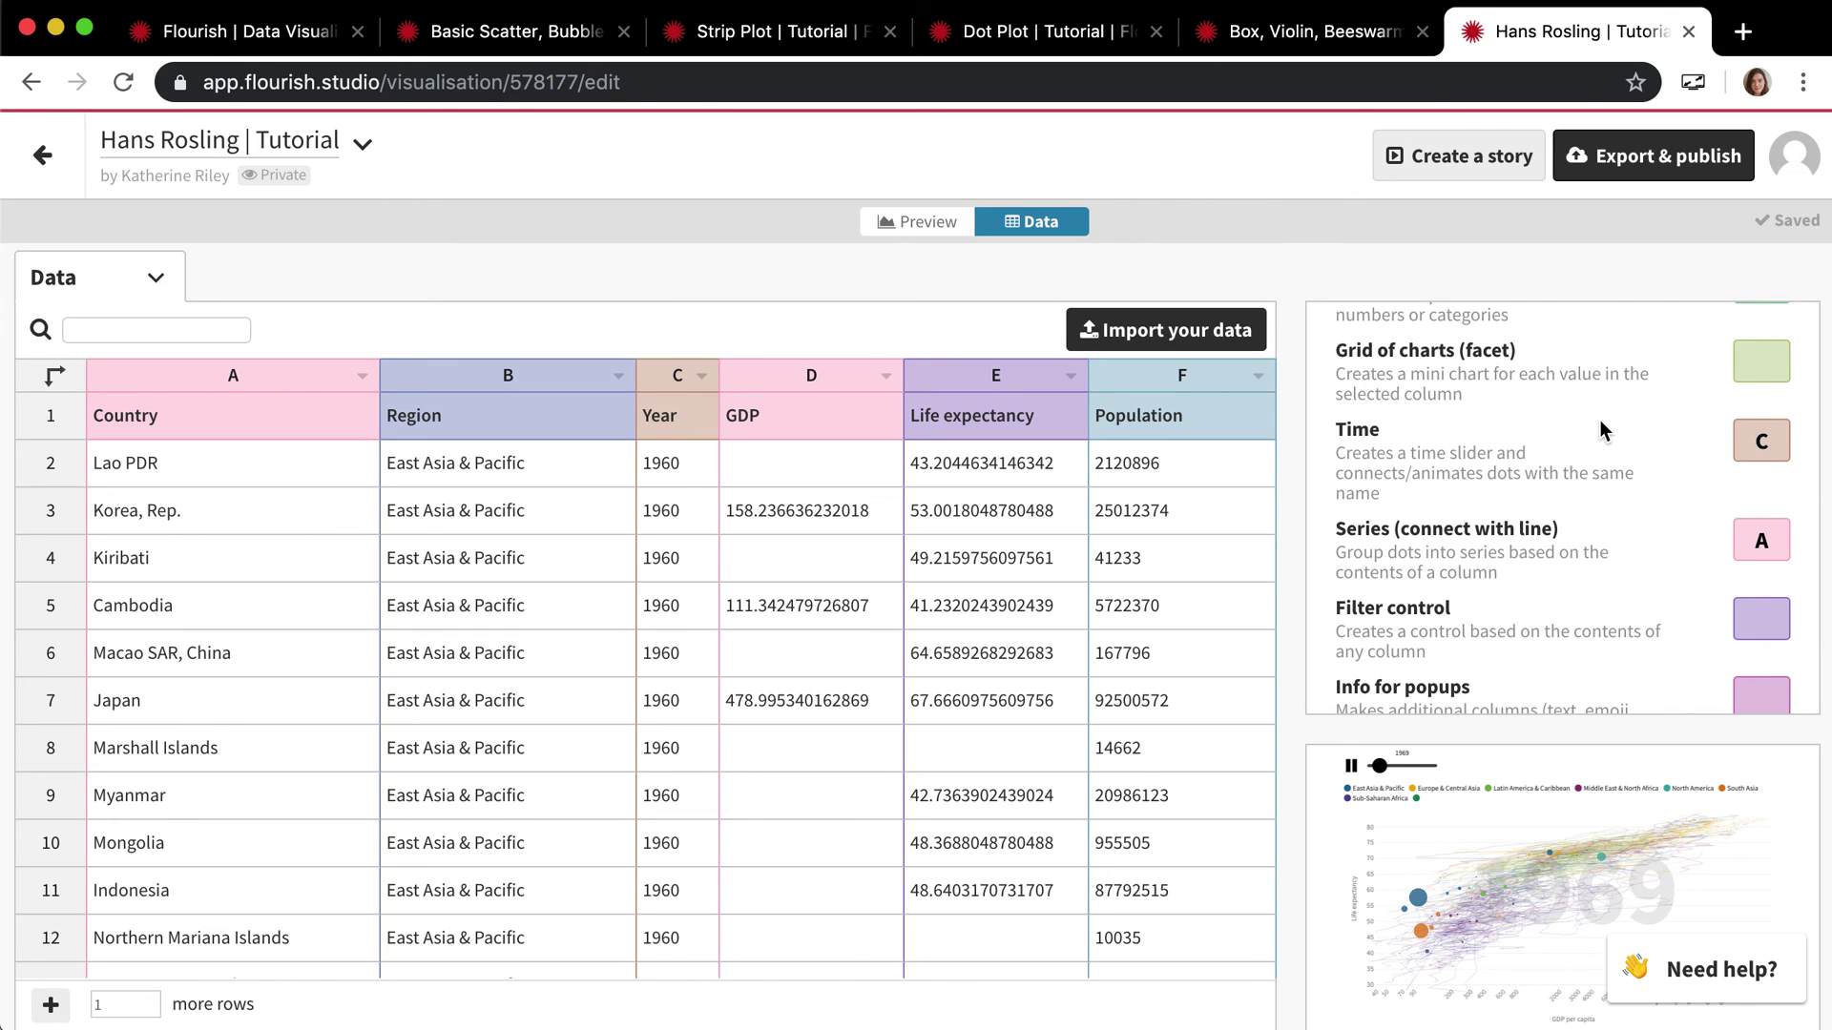
pyautogui.scroll(2, 1600, 420)
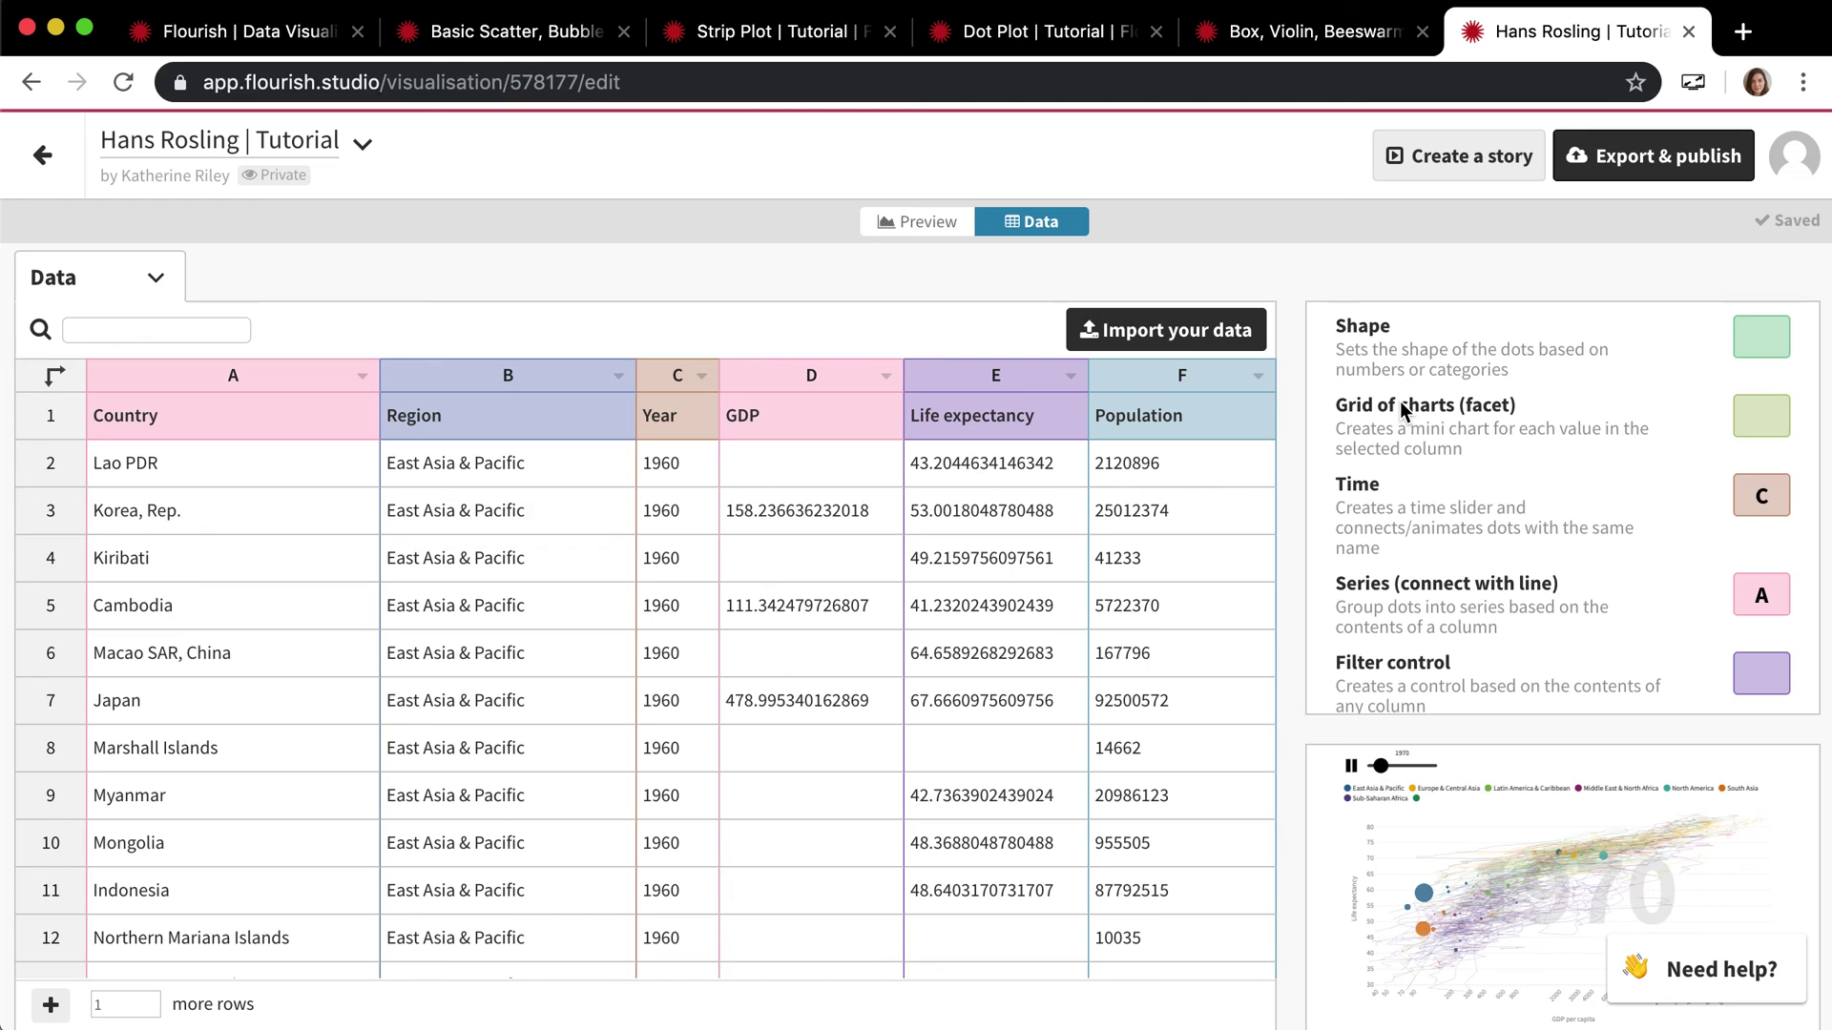
pyautogui.click(930, 228)
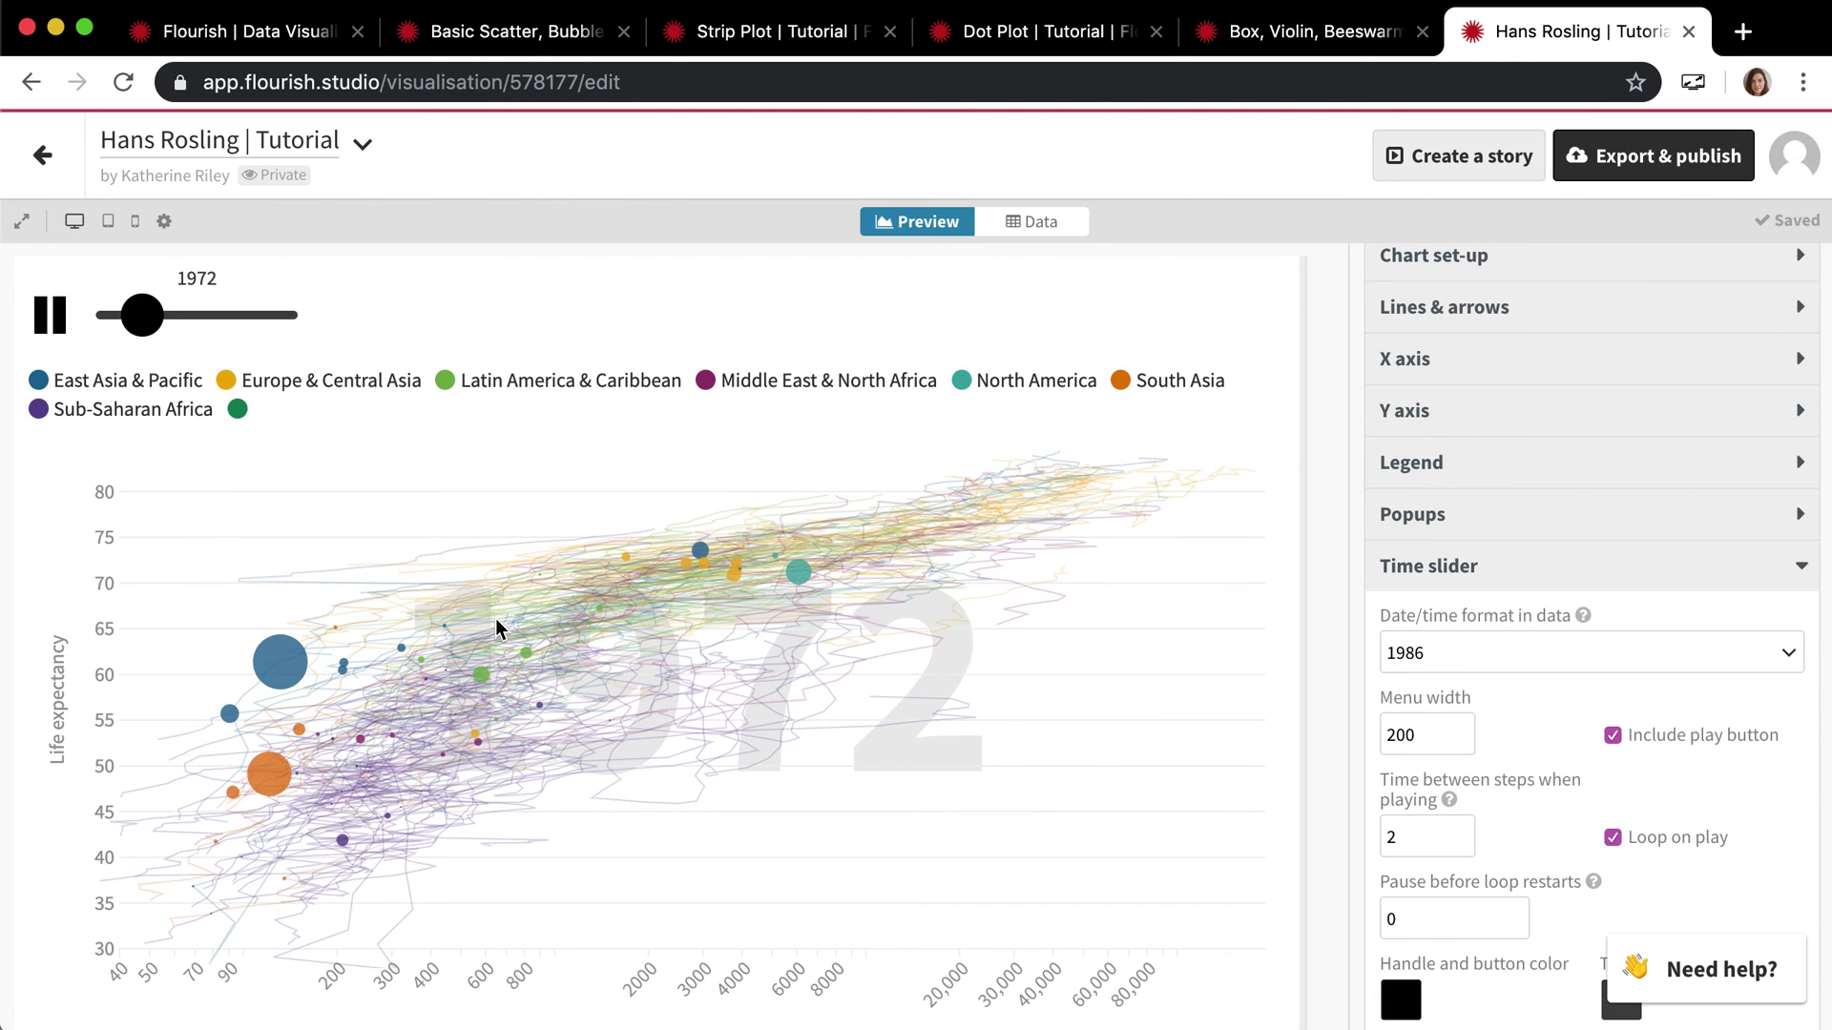